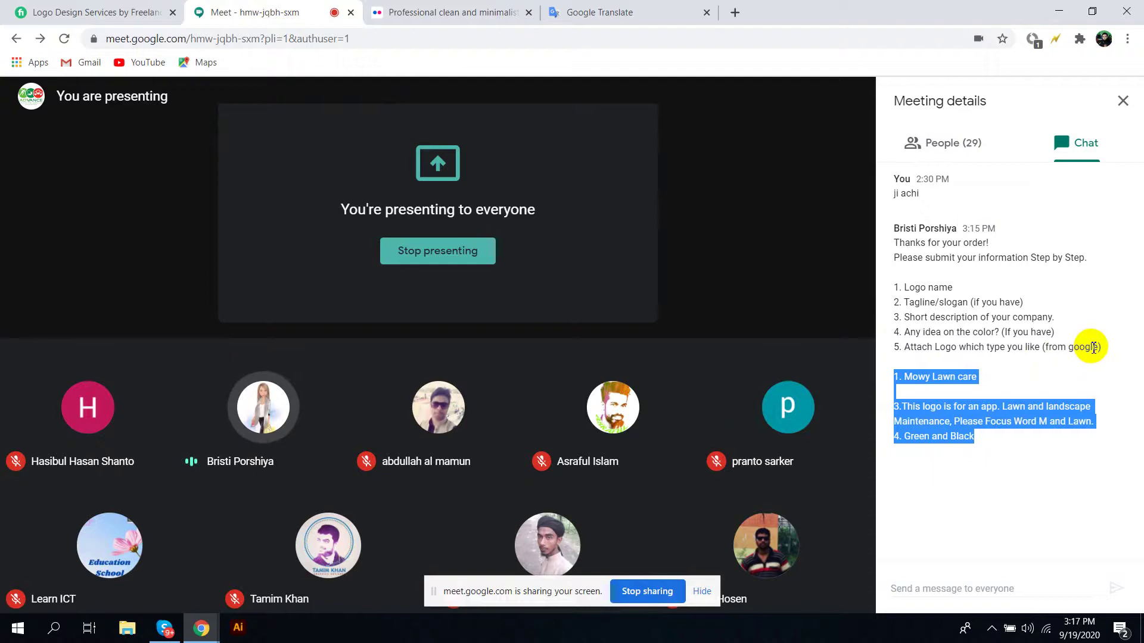
Review the five logo brief questions in the meeting chat and the Bengali translation of the client's answers
{"action": "left_click", "coordinate": [1099, 348]}
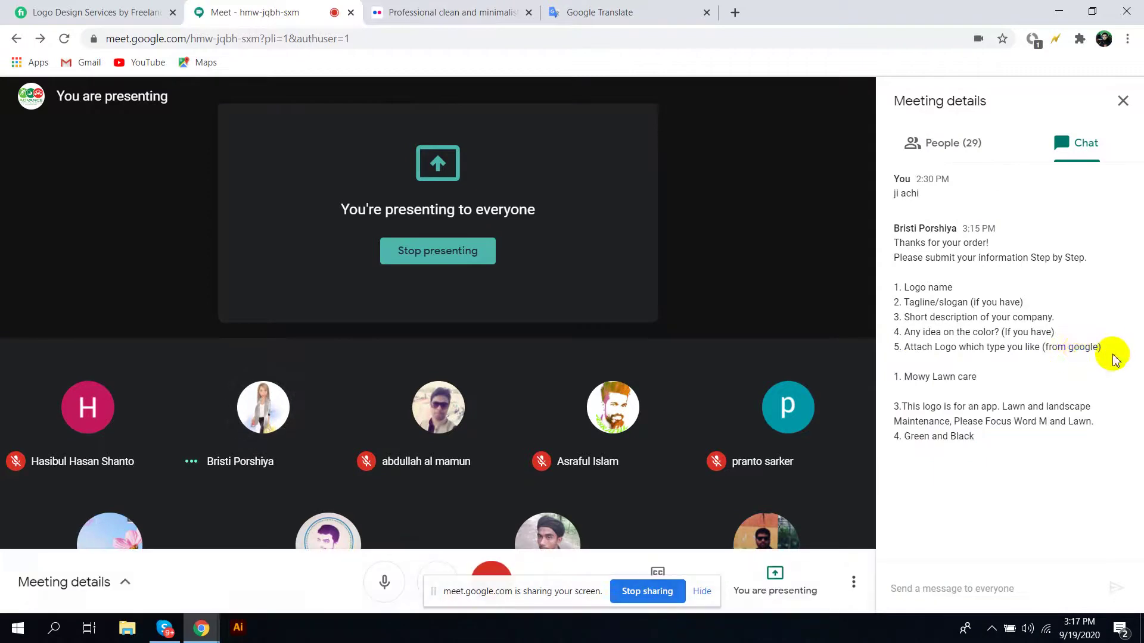
{"action": "left_click_drag", "start_coordinate": [1116, 352], "coordinate": [905, 303]}
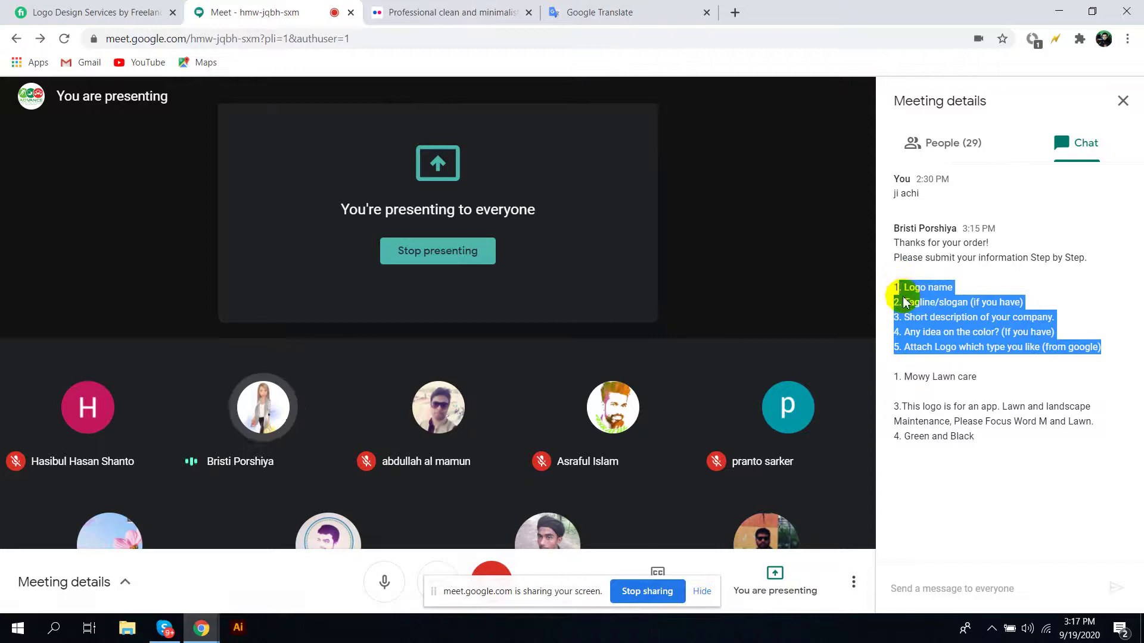
{"action": "left_click", "coordinate": [582, 11]}
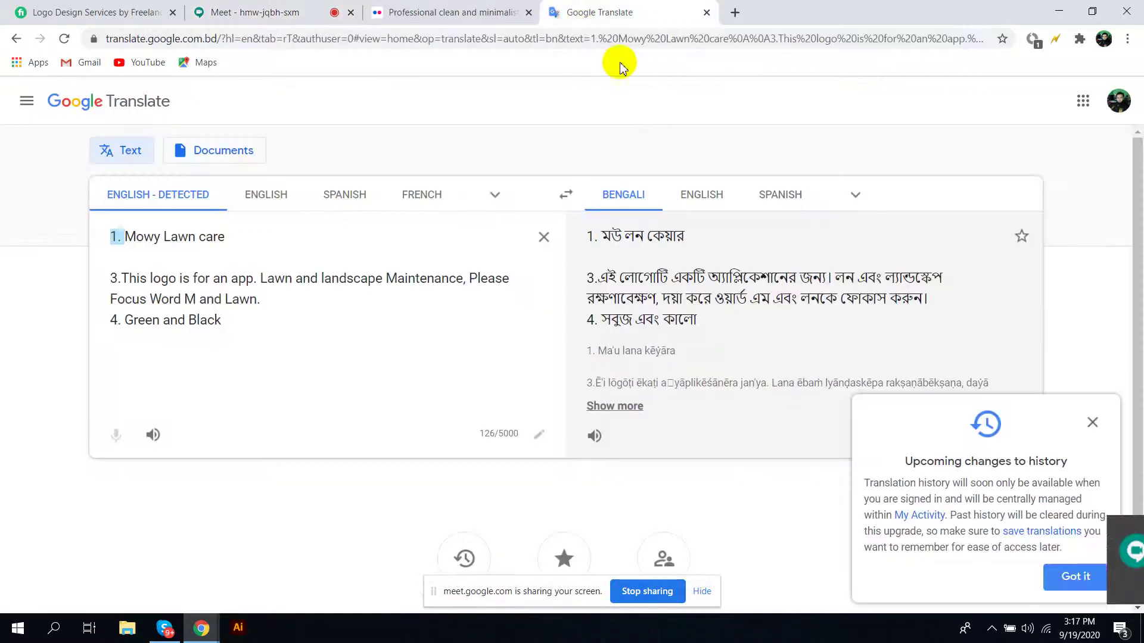
{"action": "left_click", "coordinate": [292, 333]}
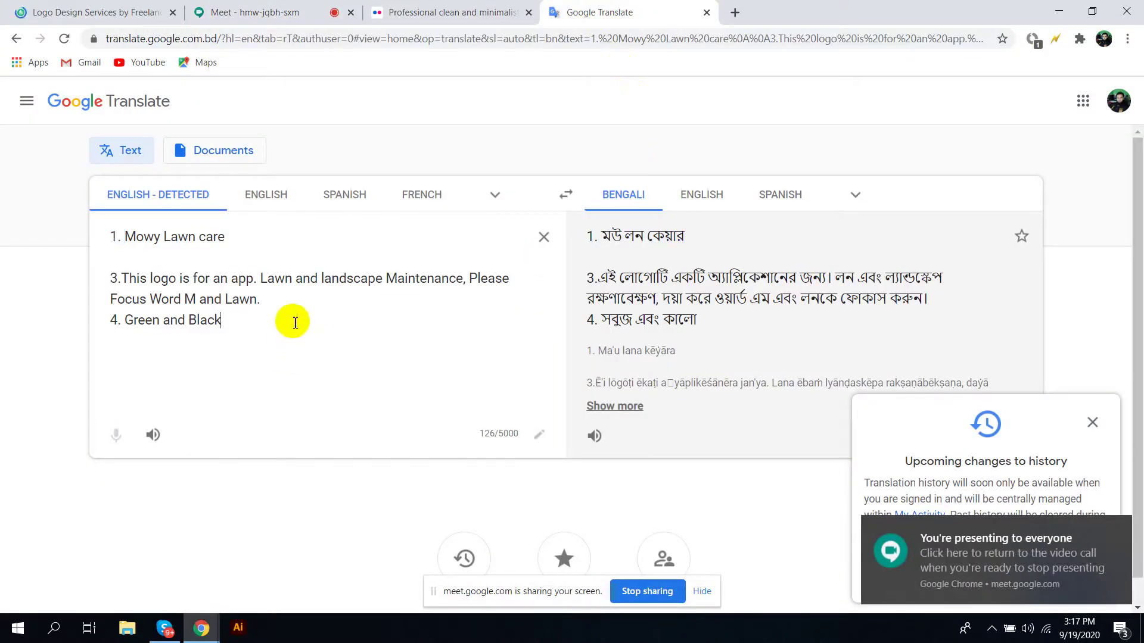
Stop presenting the screen in the Google Meet call
{"action": "left_click", "coordinate": [292, 7]}
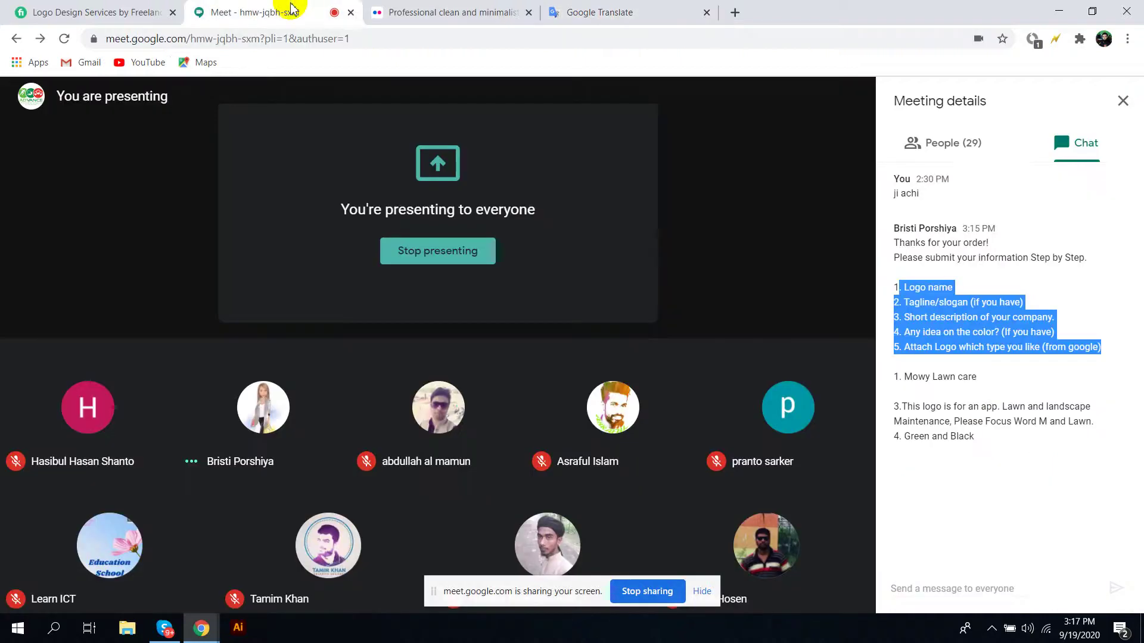
{"action": "left_click", "coordinate": [438, 253]}
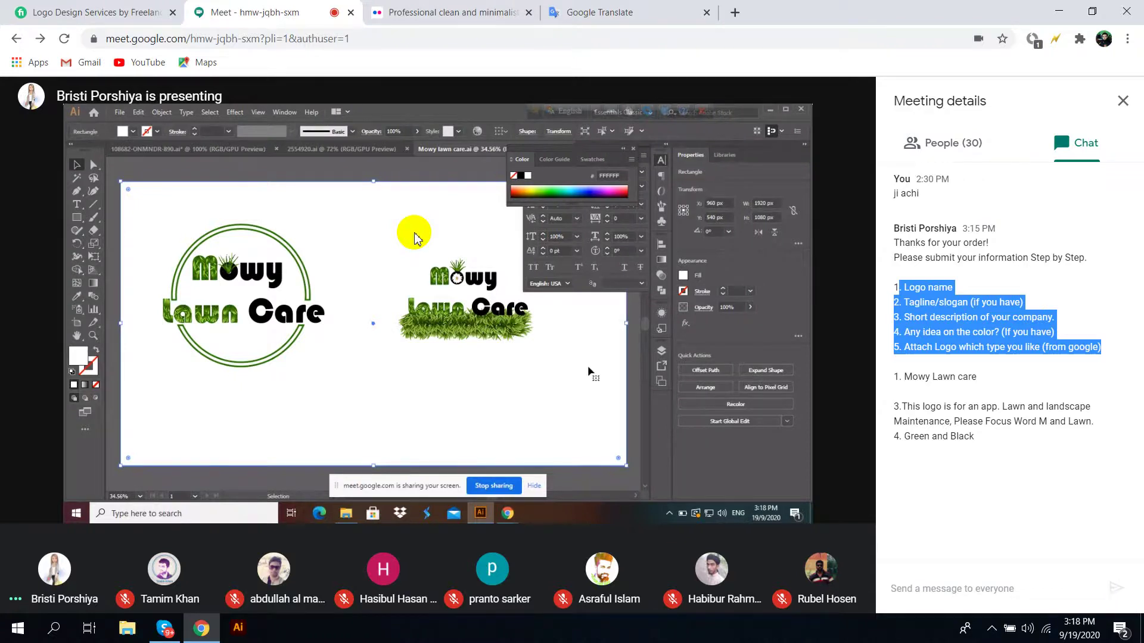
{"action": "left_click", "coordinate": [622, 9]}
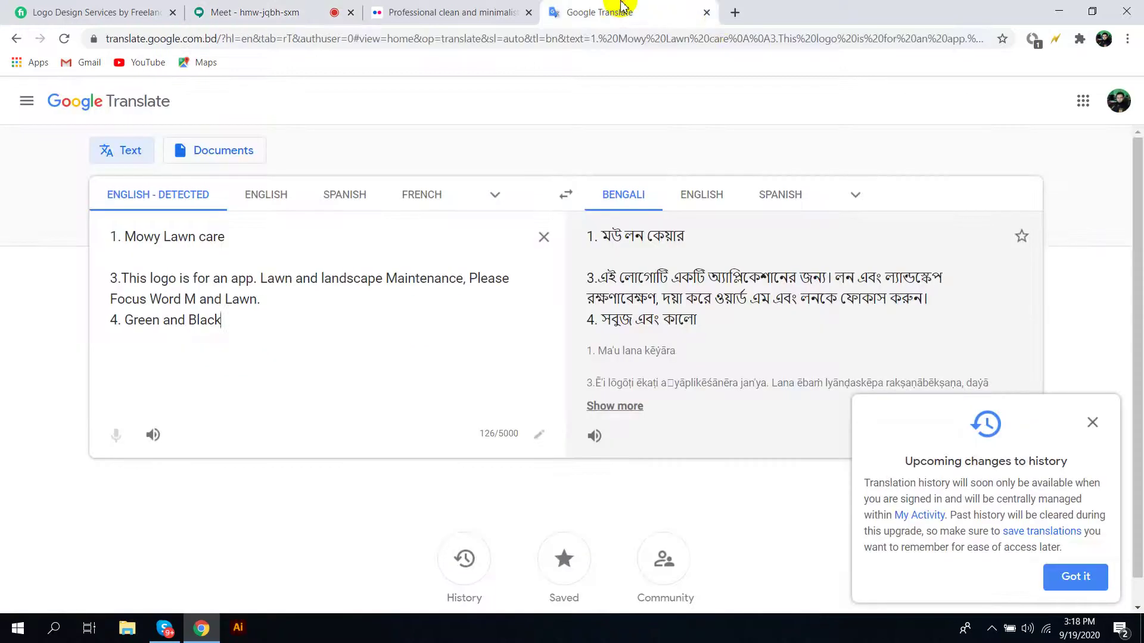
{"action": "left_click", "coordinate": [415, 8]}
Copy the logo name "Mowy Lawn care" from the client's answers in the meeting chat
{"action": "left_click", "coordinate": [289, 8]}
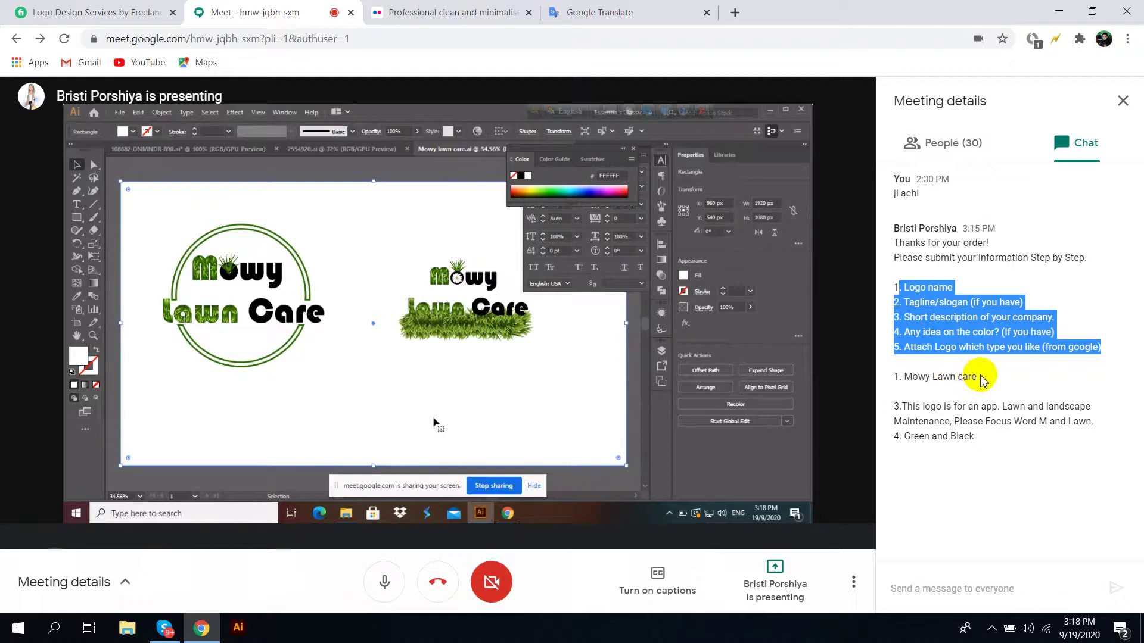
{"action": "left_click_drag", "start_coordinate": [974, 376], "coordinate": [906, 380]}
{"action": "key", "text": "ctrl+c"}
{"action": "right_click", "coordinate": [906, 379]}
{"action": "left_click", "coordinate": [929, 388]}
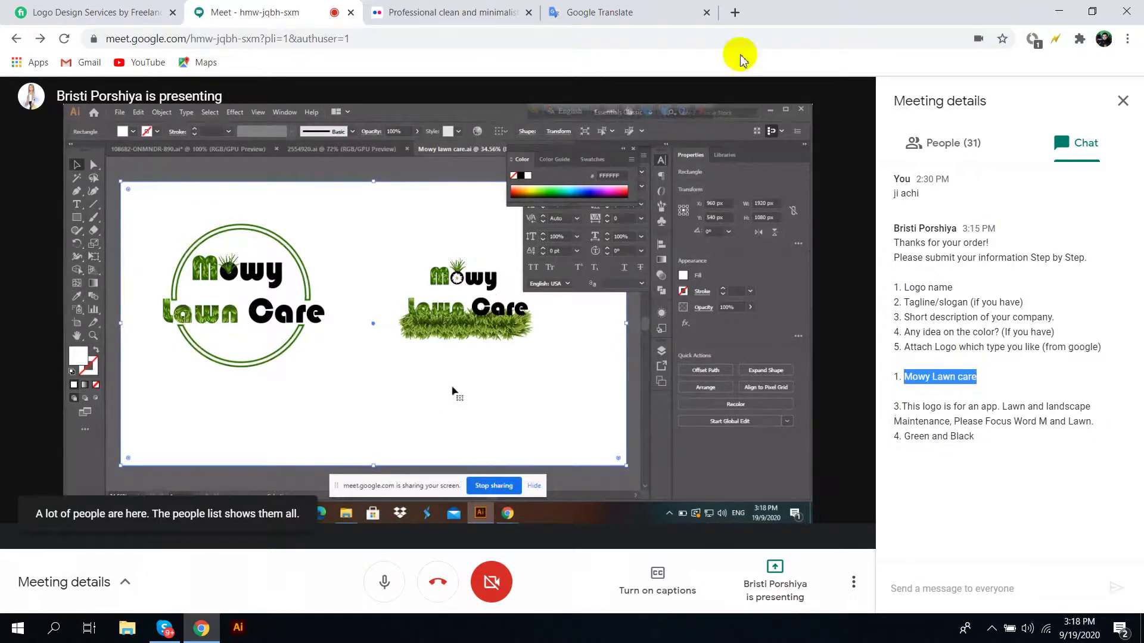
Search Google in a new browser tab for "Lawn care logo", using the copied name without "Mowy"
{"action": "left_click", "coordinate": [735, 13]}
{"action": "key", "text": "ctrl+v"}
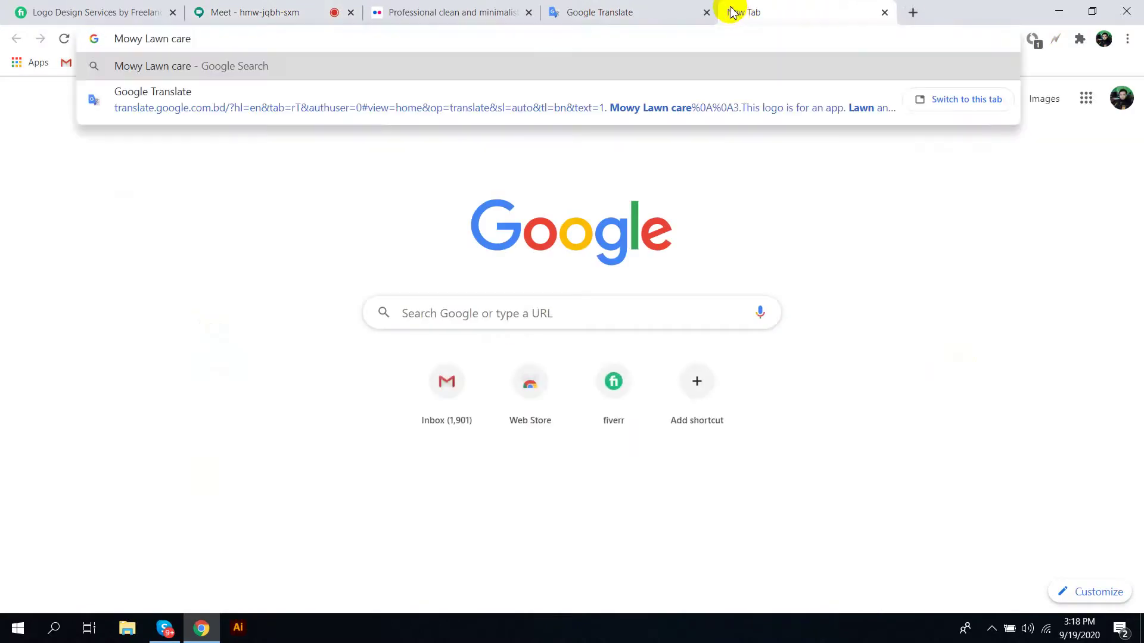
{"action": "left_click_drag", "start_coordinate": [146, 38], "coordinate": [96, 42]}
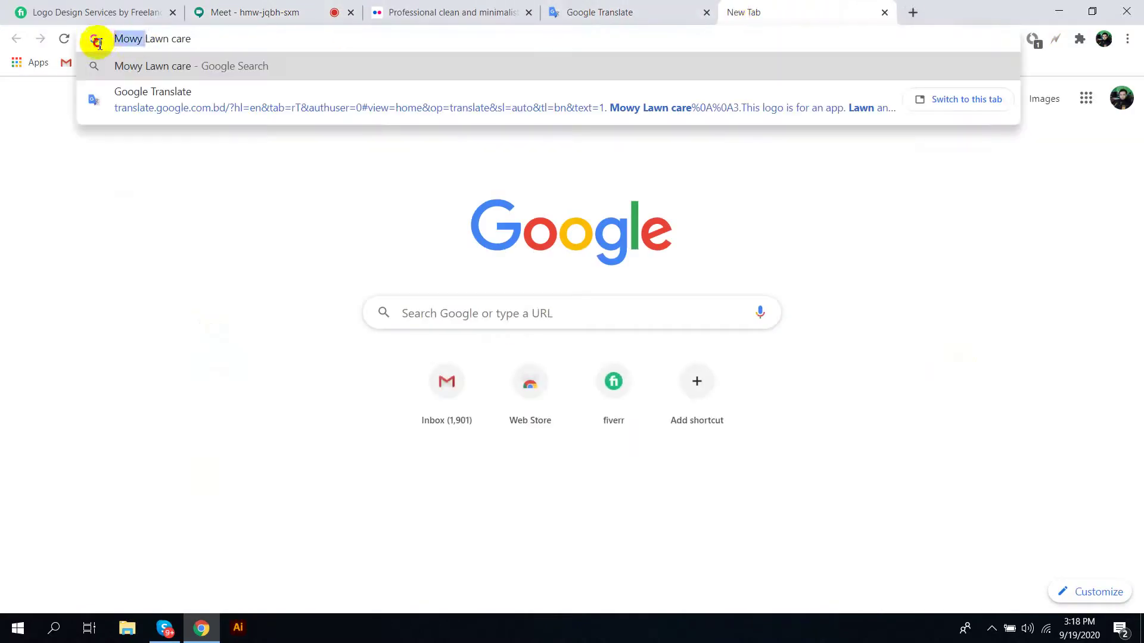
{"action": "key", "text": "BackSpace"}
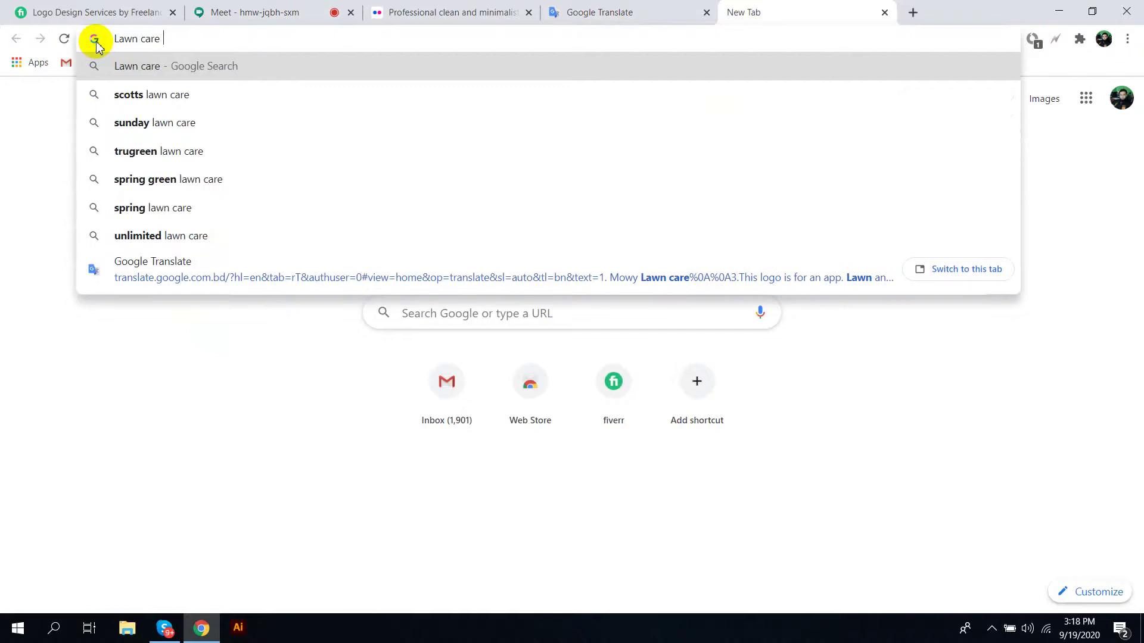
{"action": "type", "text": "logo"}
{"action": "key", "text": "Return"}
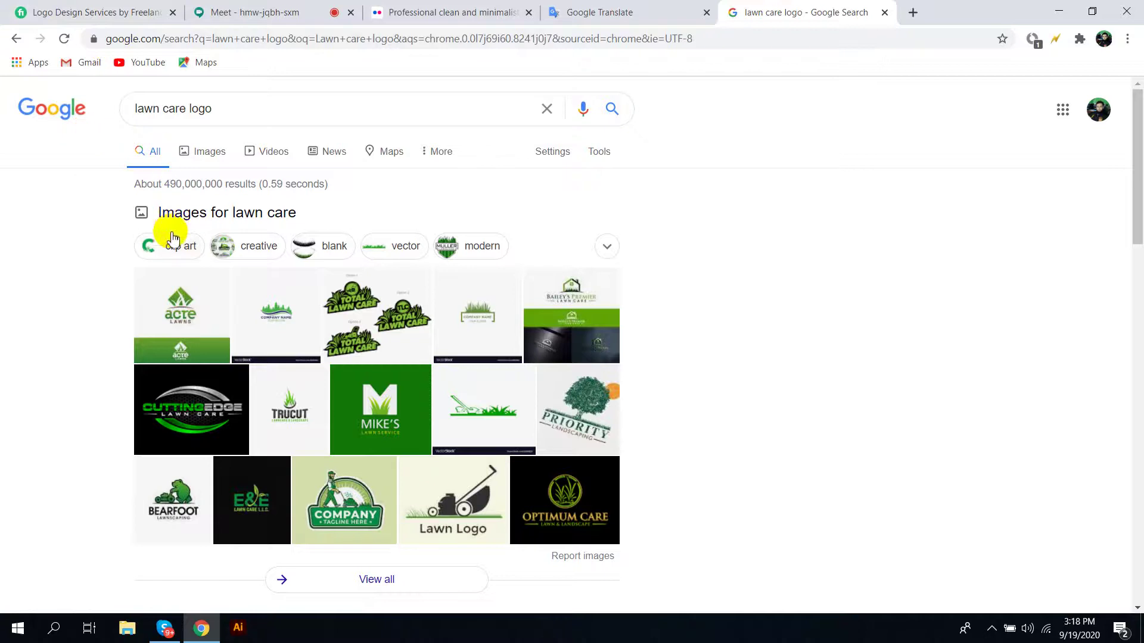
Show the image results for the lawn care logo search and look over the designs
{"action": "left_click", "coordinate": [207, 157]}
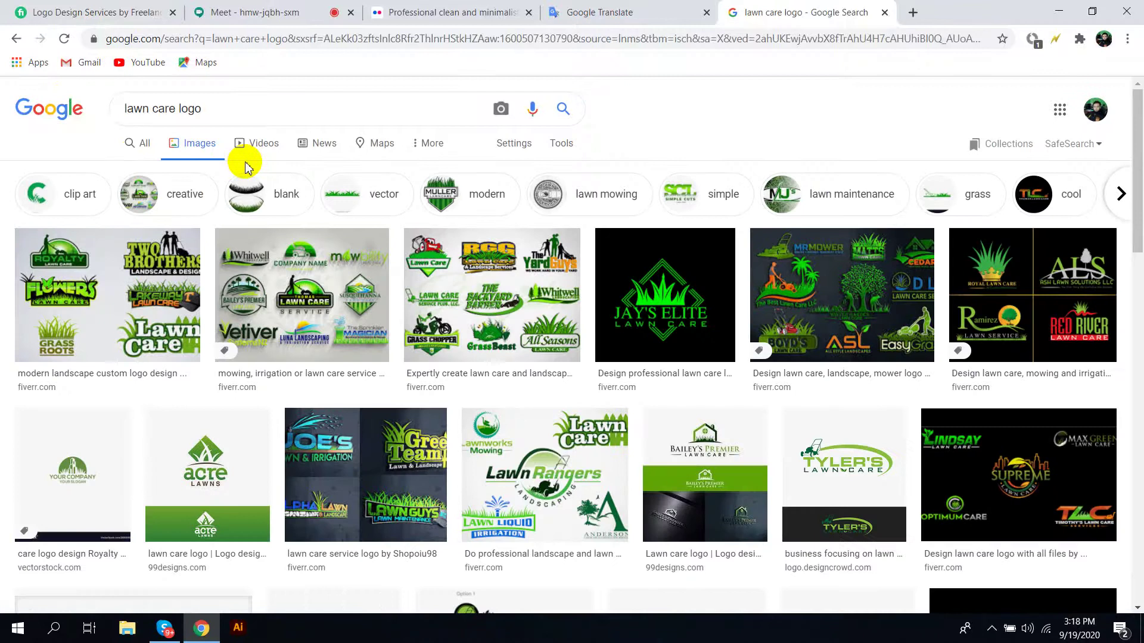
{"action": "scroll", "coordinate": [274, 202], "scroll_direction": "down", "scroll_amount": 5}
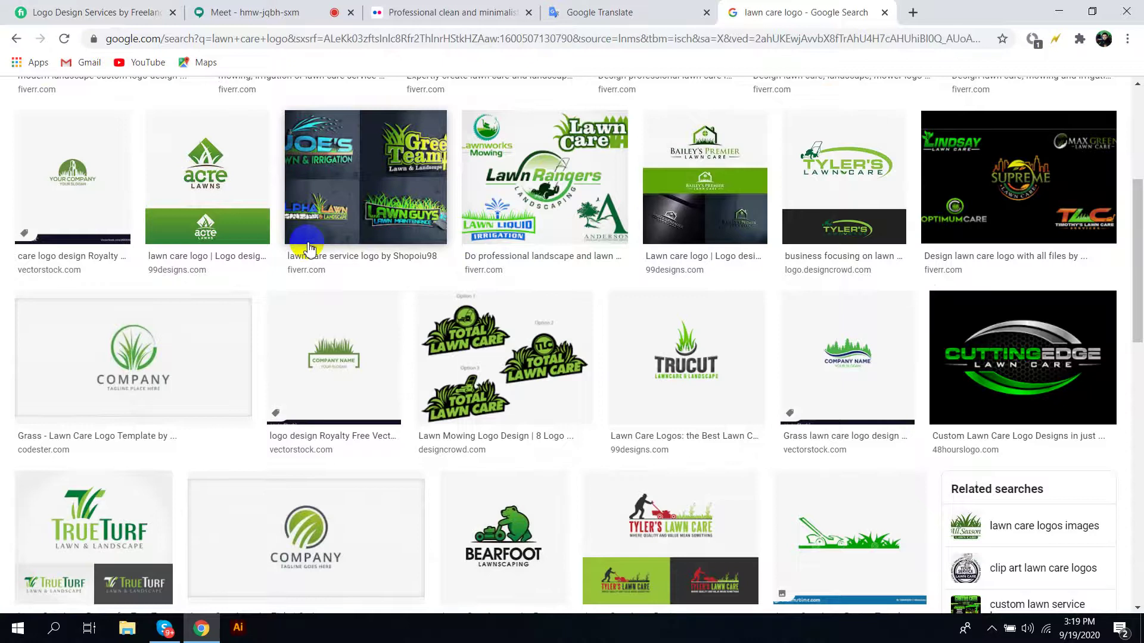
{"action": "scroll", "coordinate": [268, 262], "scroll_direction": "down", "scroll_amount": 5}
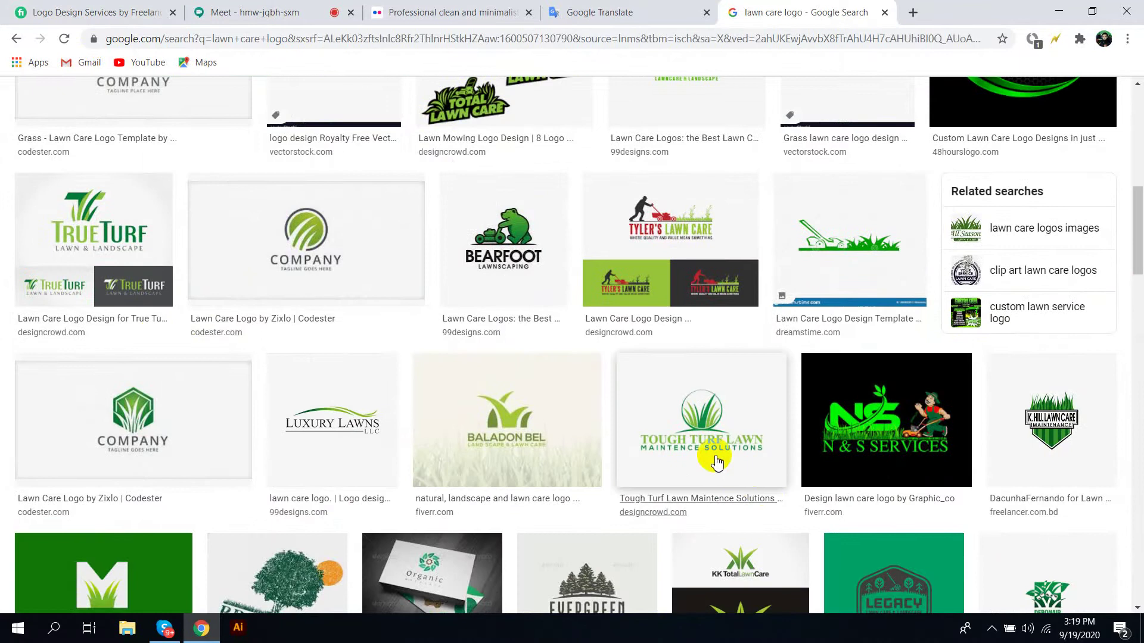
{"action": "scroll", "coordinate": [717, 463], "scroll_direction": "down", "scroll_amount": 10}
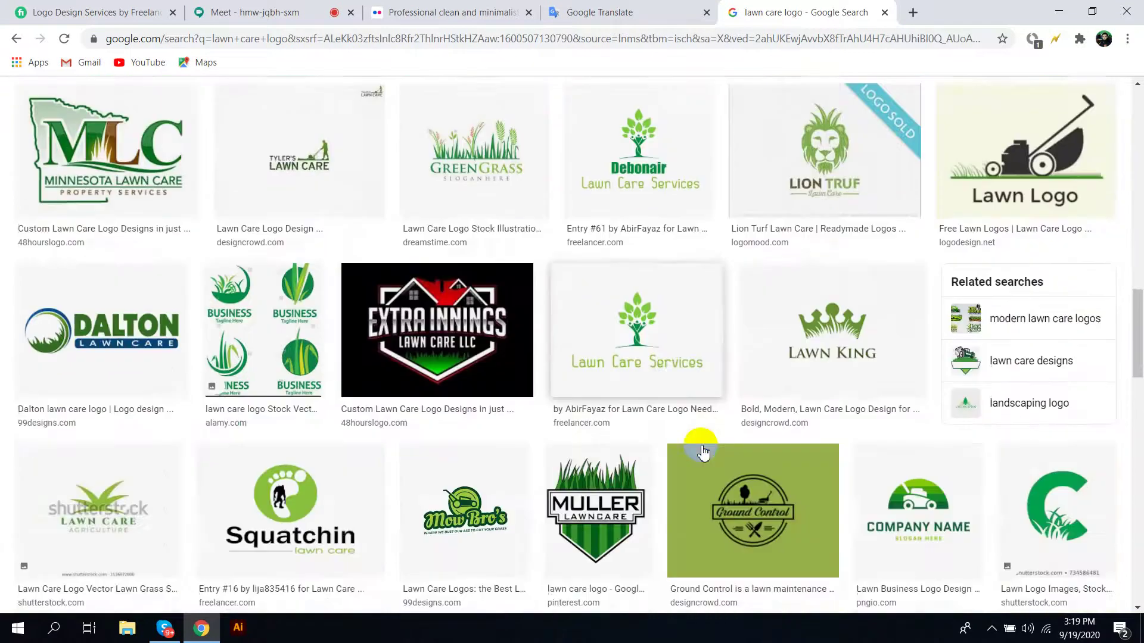
{"action": "scroll", "coordinate": [703, 452], "scroll_direction": "down", "scroll_amount": 9}
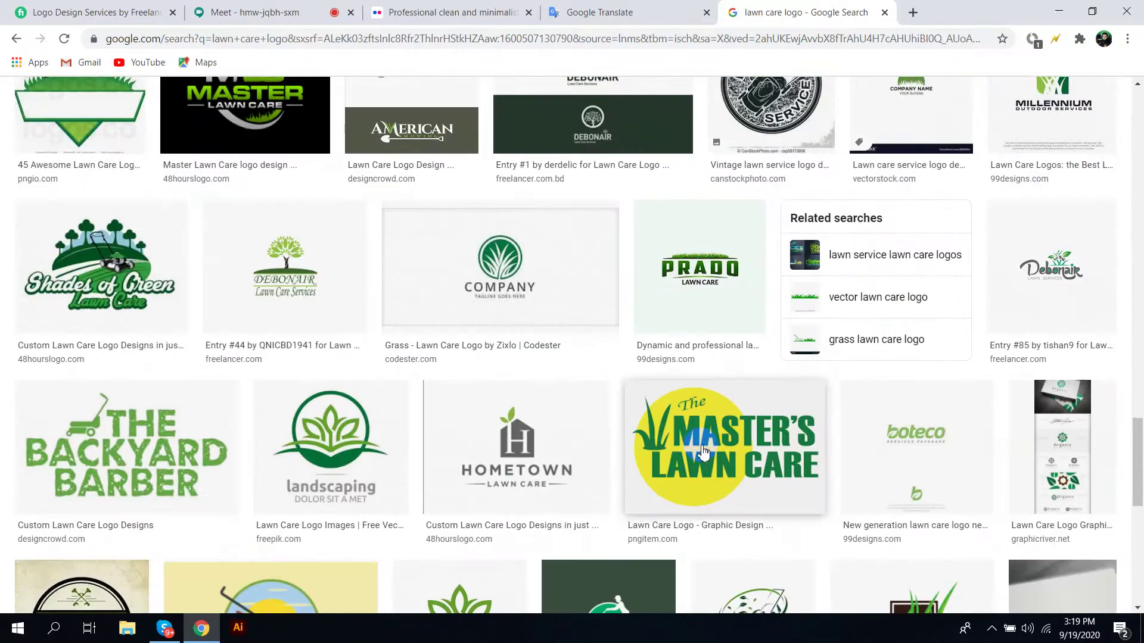
Present the entire screen to everyone in the Google Meet call
{"action": "left_click", "coordinate": [324, 12]}
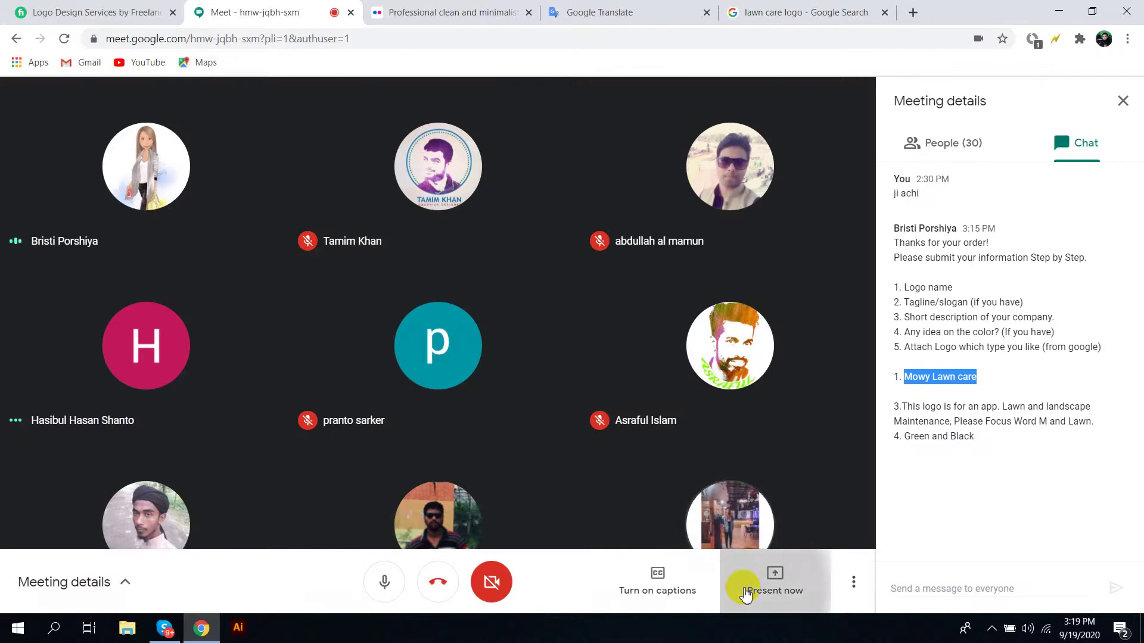
{"action": "left_click", "coordinate": [745, 590]}
{"action": "left_click", "coordinate": [750, 459]}
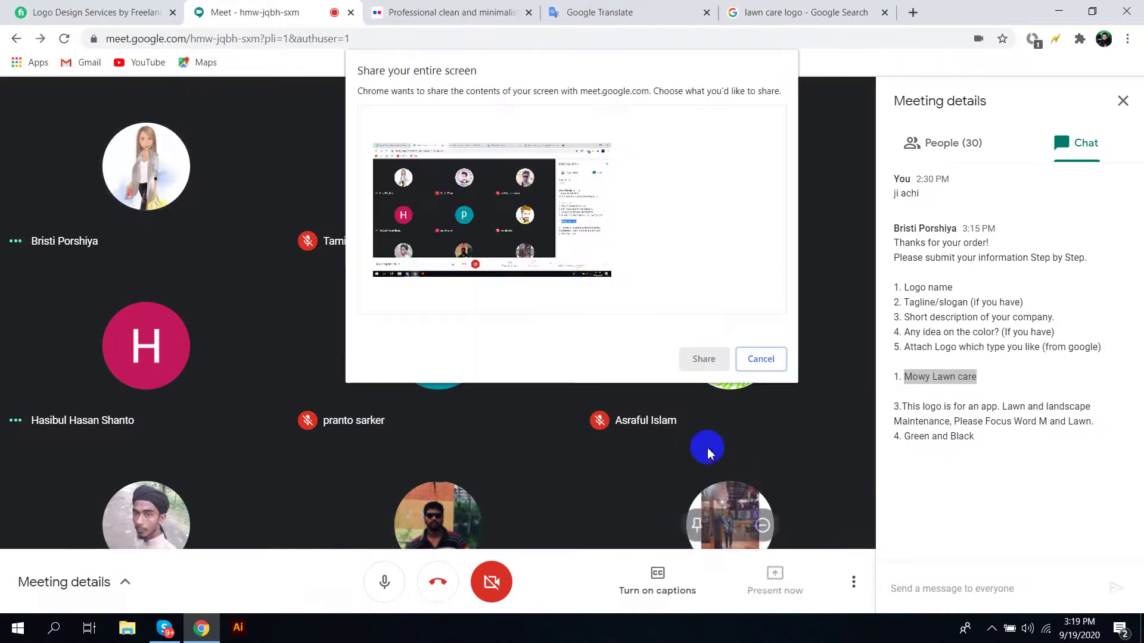
{"action": "left_click", "coordinate": [573, 246]}
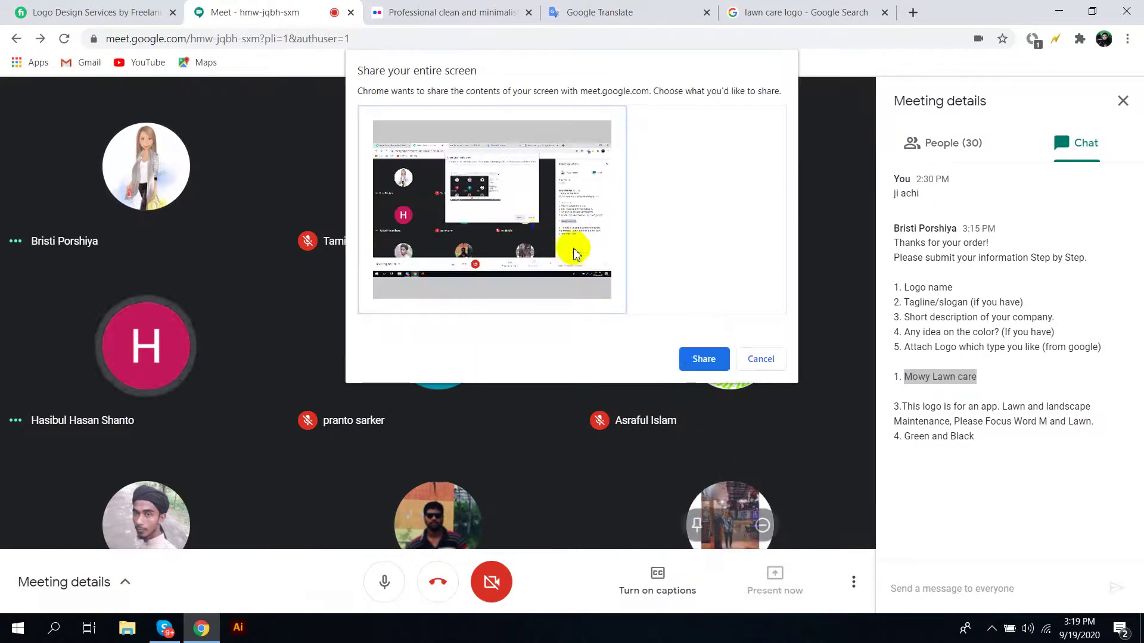
{"action": "left_click", "coordinate": [701, 358]}
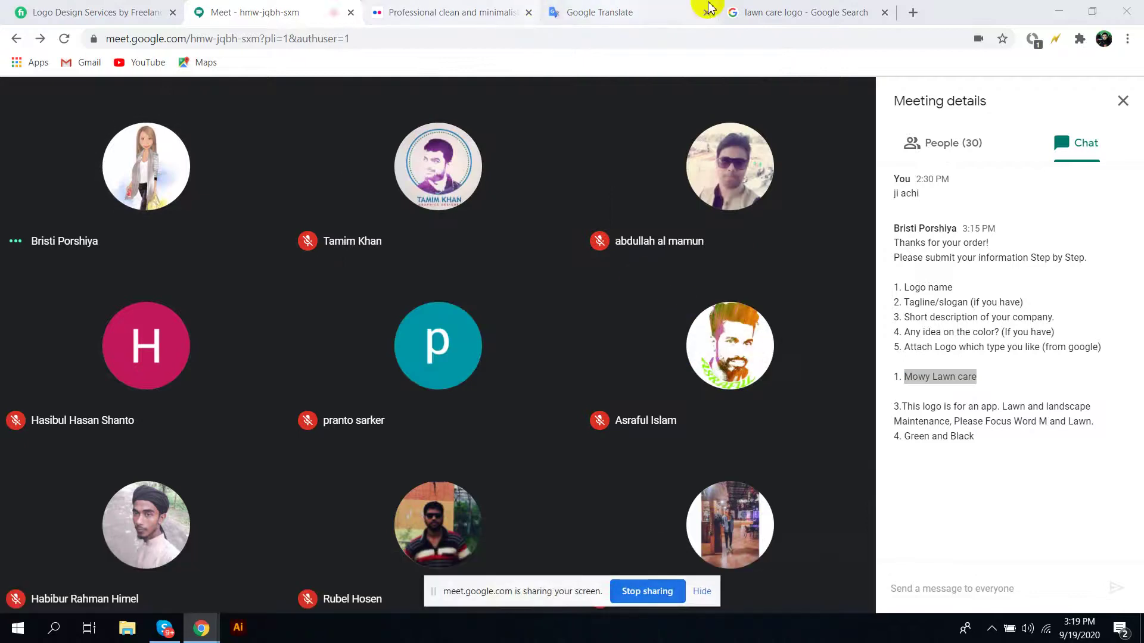
Return to the lawn care logo image results and show the first rows of designs to the meeting
{"action": "left_click", "coordinate": [773, 8]}
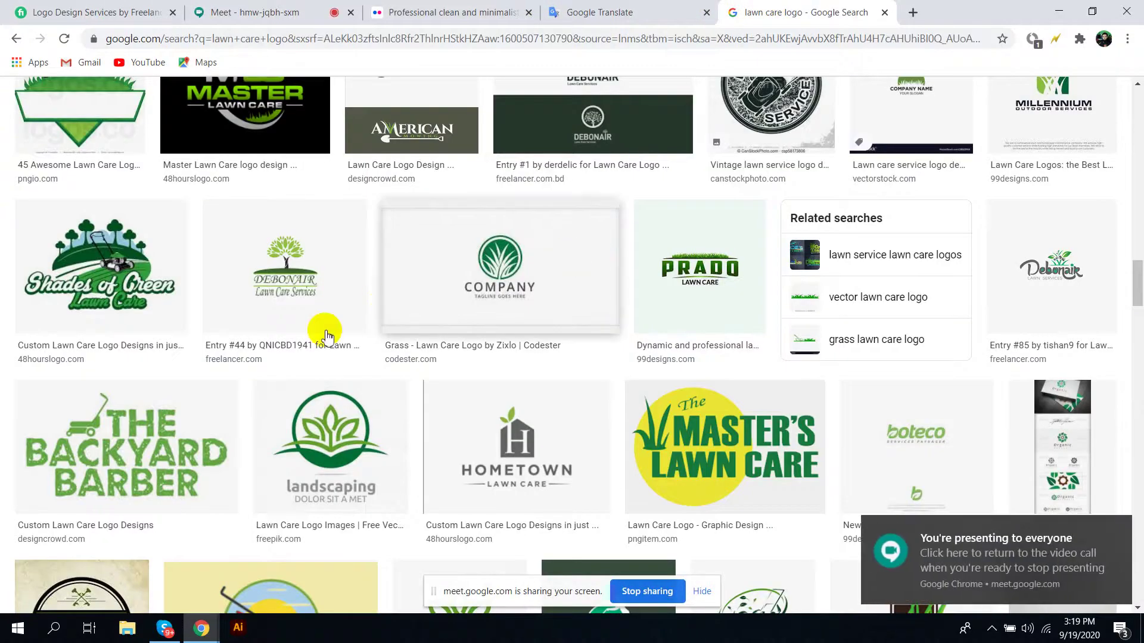
{"action": "scroll", "coordinate": [352, 316], "scroll_direction": "down", "scroll_amount": 3}
{"action": "scroll", "coordinate": [351, 315], "scroll_direction": "up", "scroll_amount": 10}
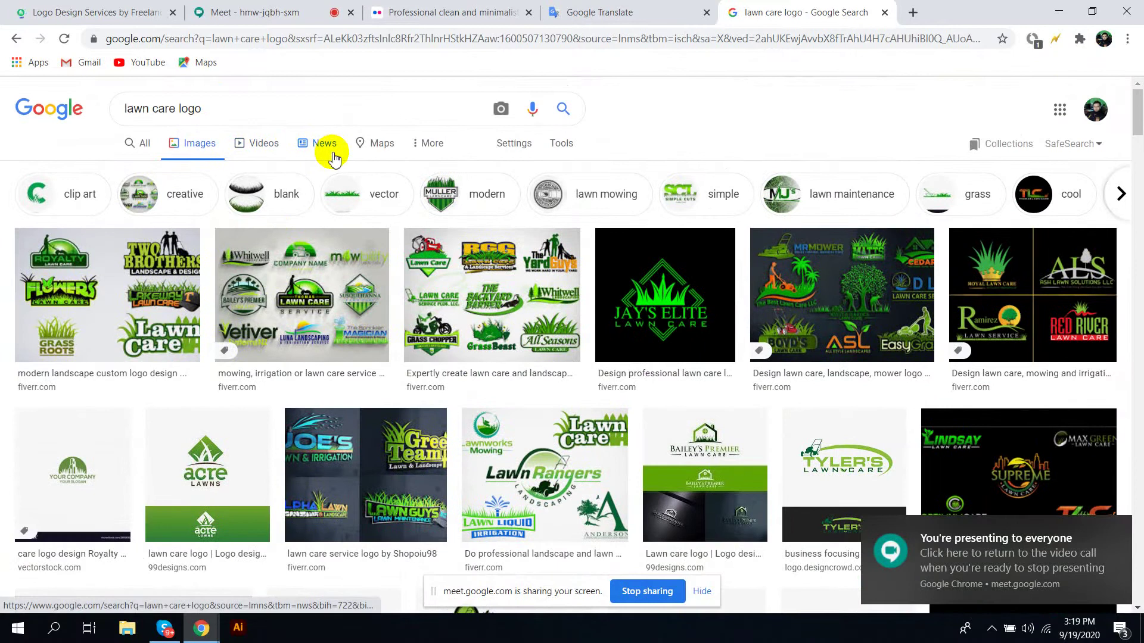
{"action": "scroll", "coordinate": [334, 158], "scroll_direction": "down", "scroll_amount": 10}
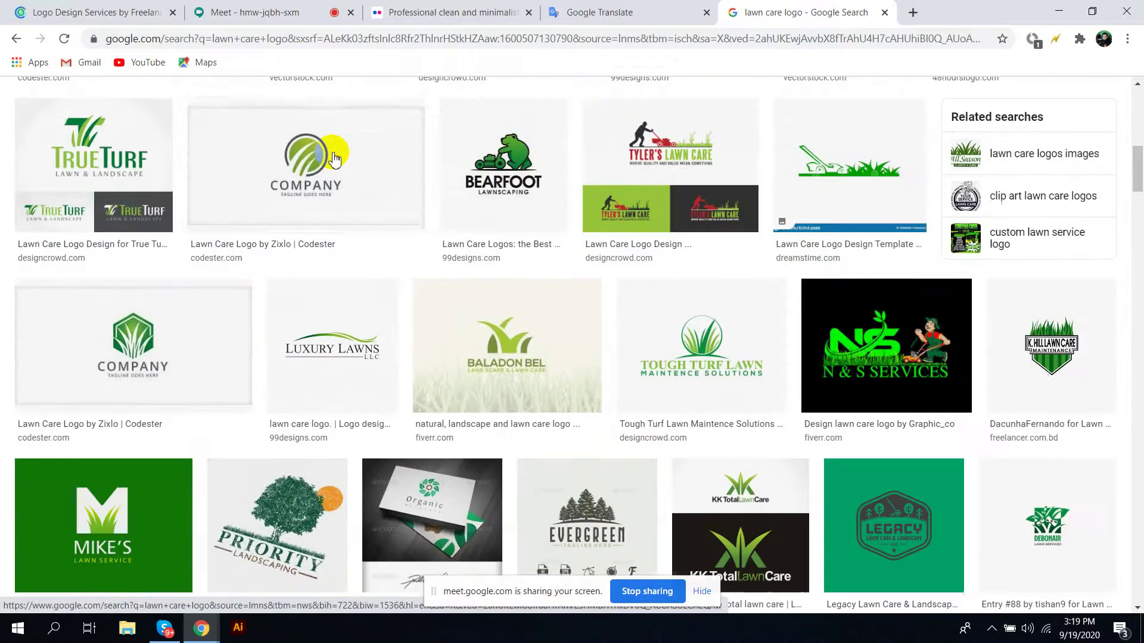
{"action": "scroll", "coordinate": [334, 157], "scroll_direction": "up", "scroll_amount": 5}
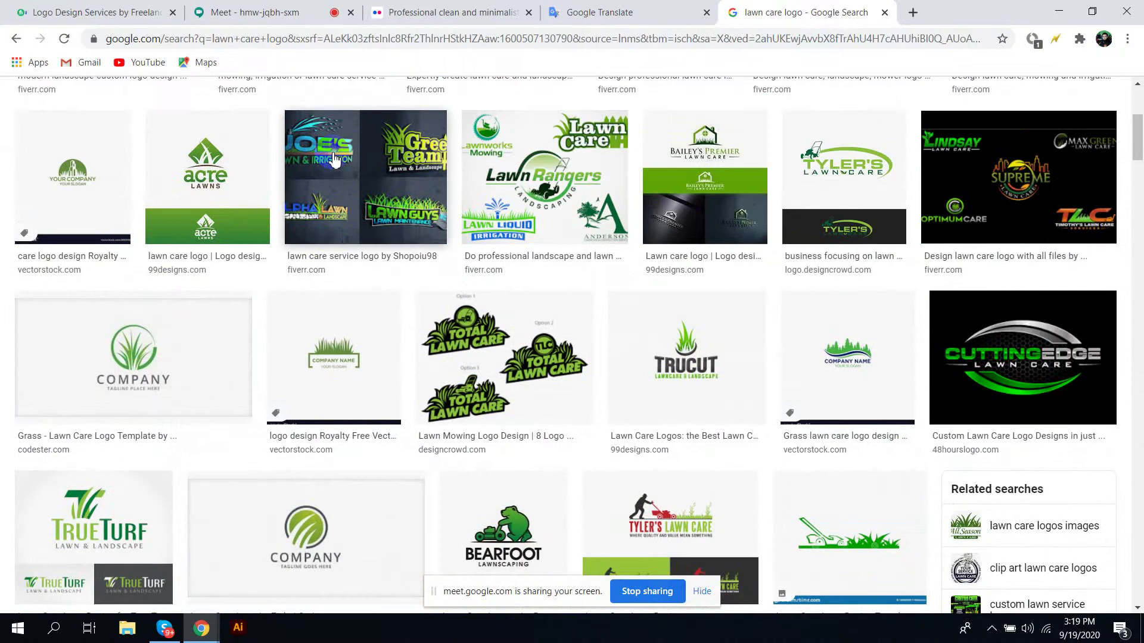
Check the meeting call briefly, then examine the lawn care logo image results from the beginning through the further rows for design ideas
{"action": "left_click", "coordinate": [314, 20]}
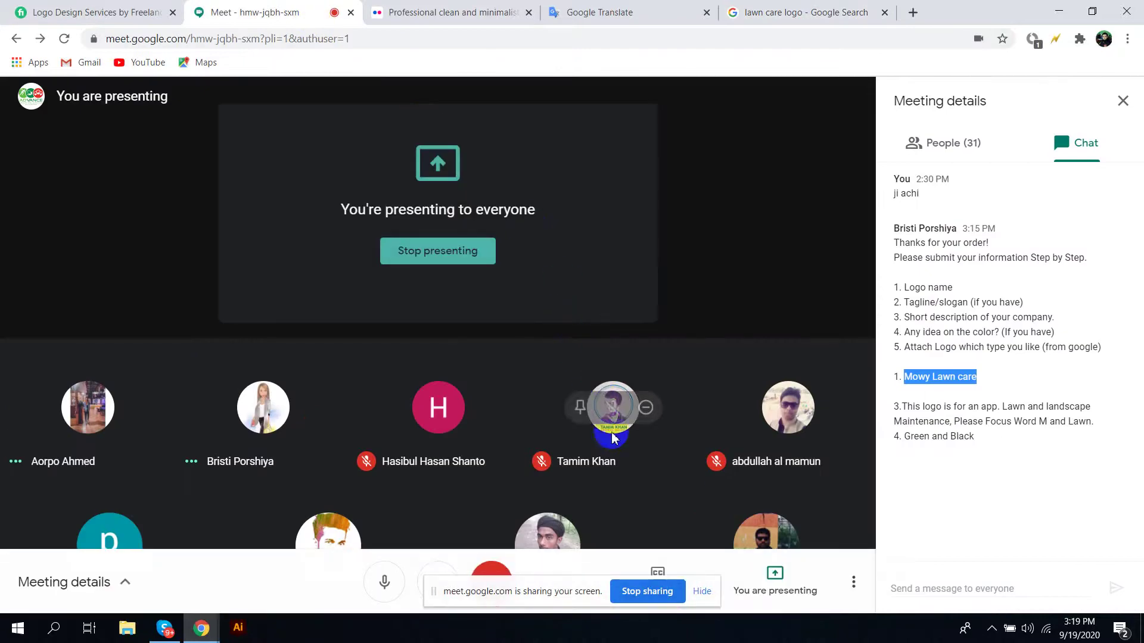
{"action": "left_click", "coordinate": [756, 9]}
{"action": "scroll", "coordinate": [467, 199], "scroll_direction": "up", "scroll_amount": 3}
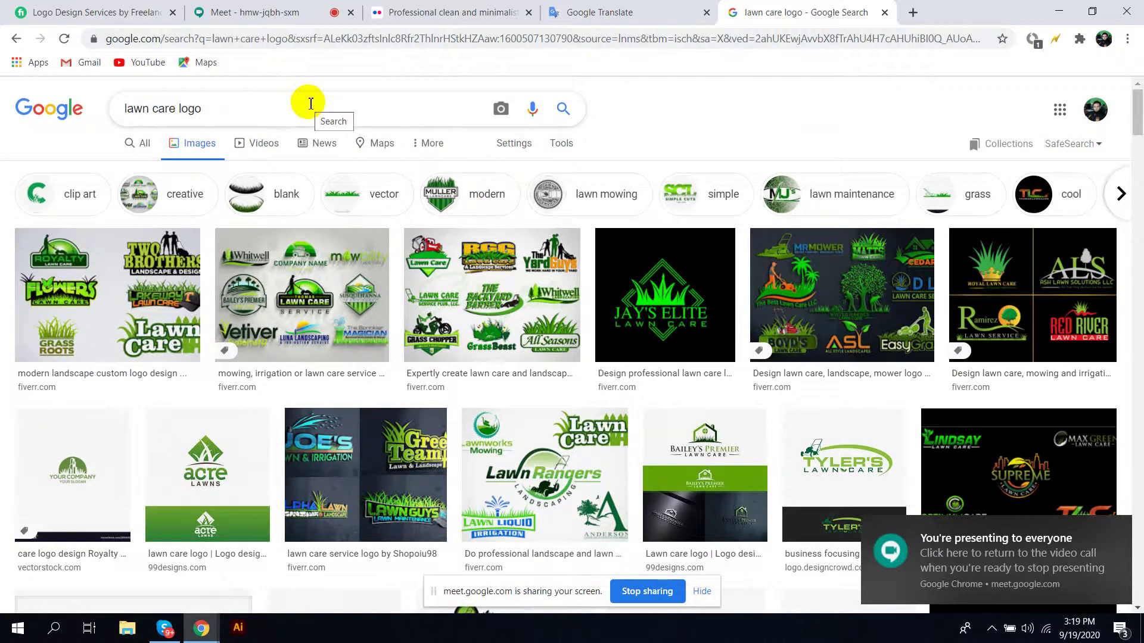
{"action": "scroll", "coordinate": [358, 227], "scroll_direction": "down", "scroll_amount": 3}
{"action": "scroll", "coordinate": [360, 231], "scroll_direction": "down", "scroll_amount": 3}
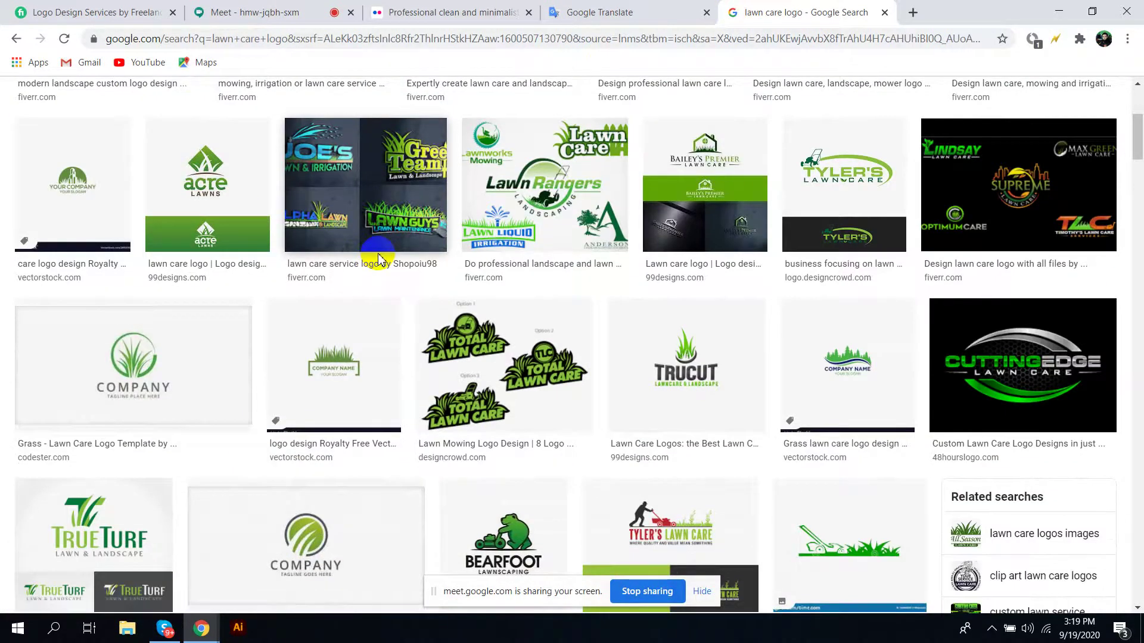
{"action": "scroll", "coordinate": [379, 260], "scroll_direction": "down", "scroll_amount": 8}
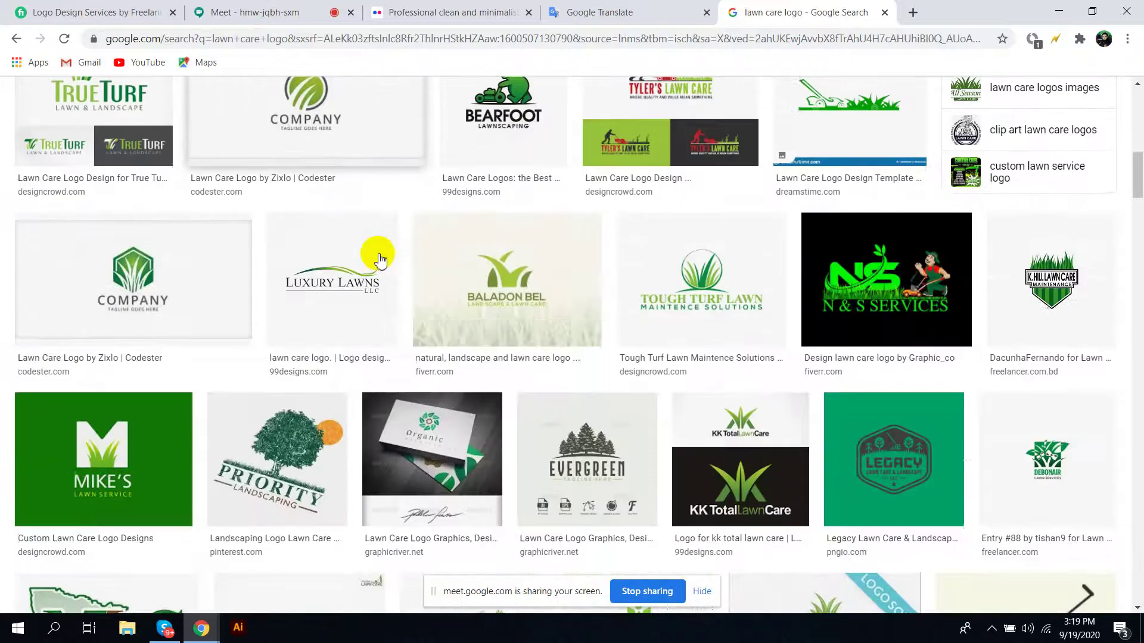
{"action": "scroll", "coordinate": [379, 259], "scroll_direction": "down", "scroll_amount": 8}
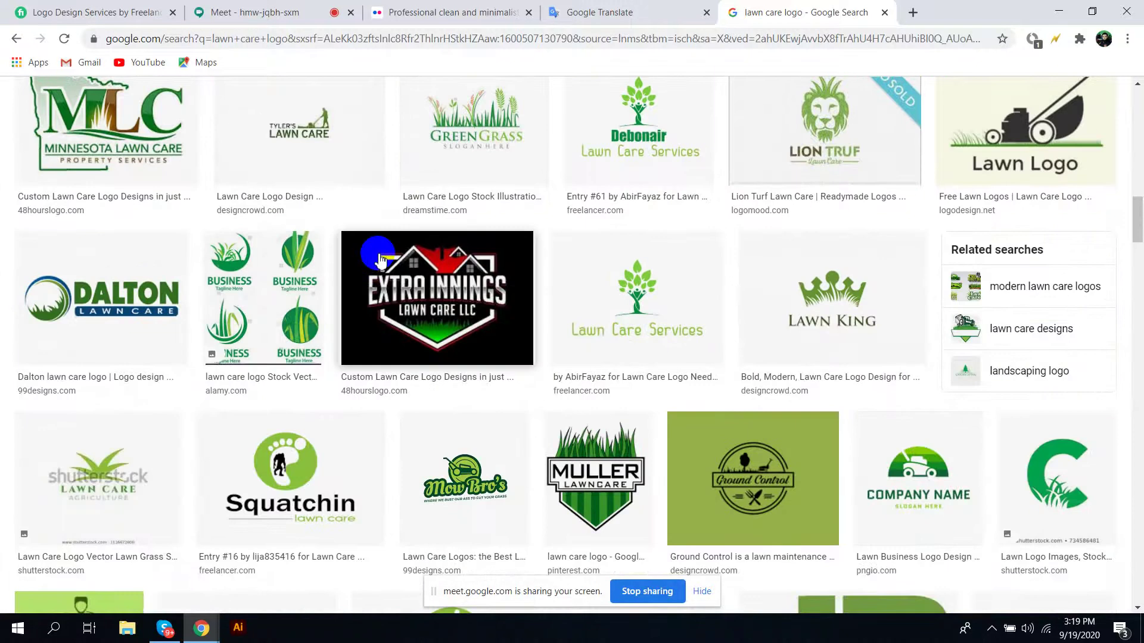
{"action": "scroll", "coordinate": [378, 260], "scroll_direction": "down", "scroll_amount": 7}
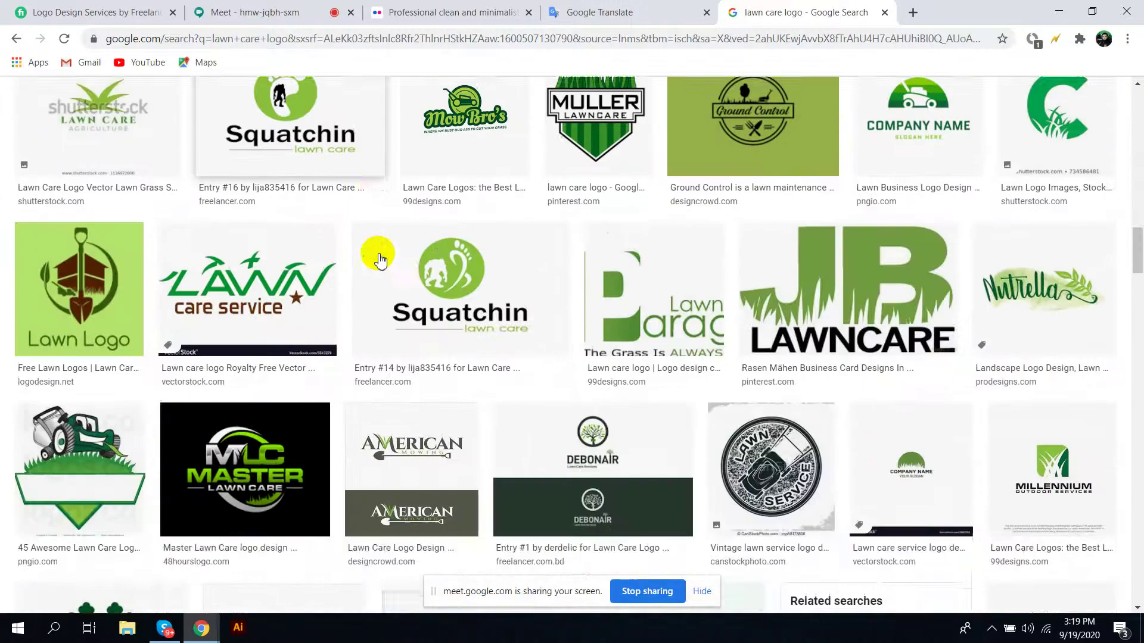
{"action": "scroll", "coordinate": [378, 259], "scroll_direction": "down", "scroll_amount": 5}
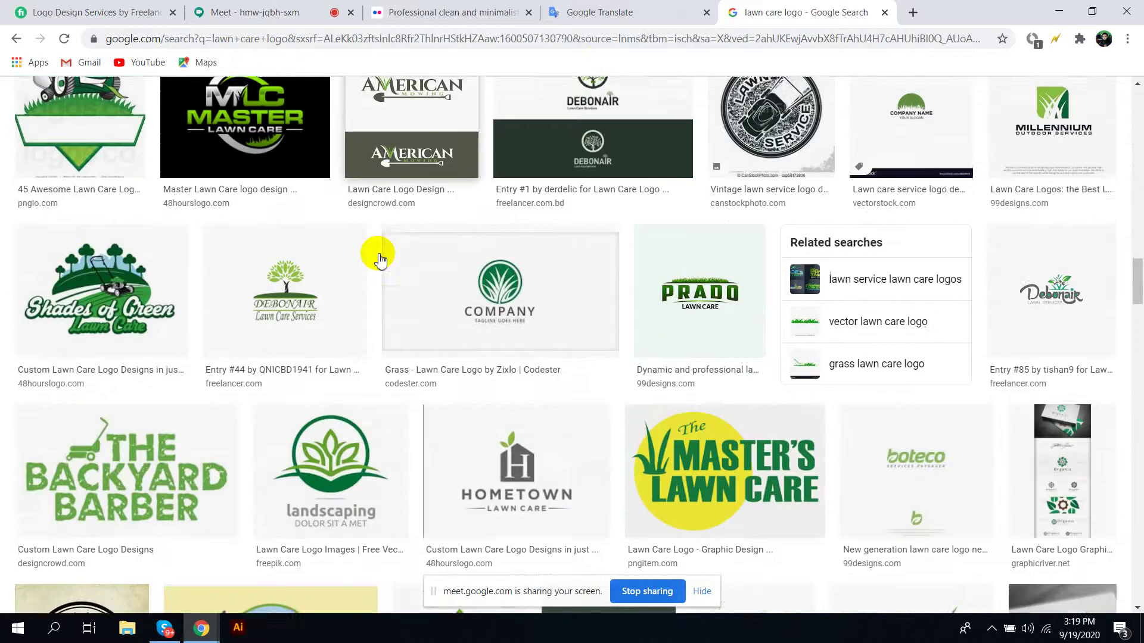
{"action": "scroll", "coordinate": [379, 259], "scroll_direction": "down", "scroll_amount": 15}
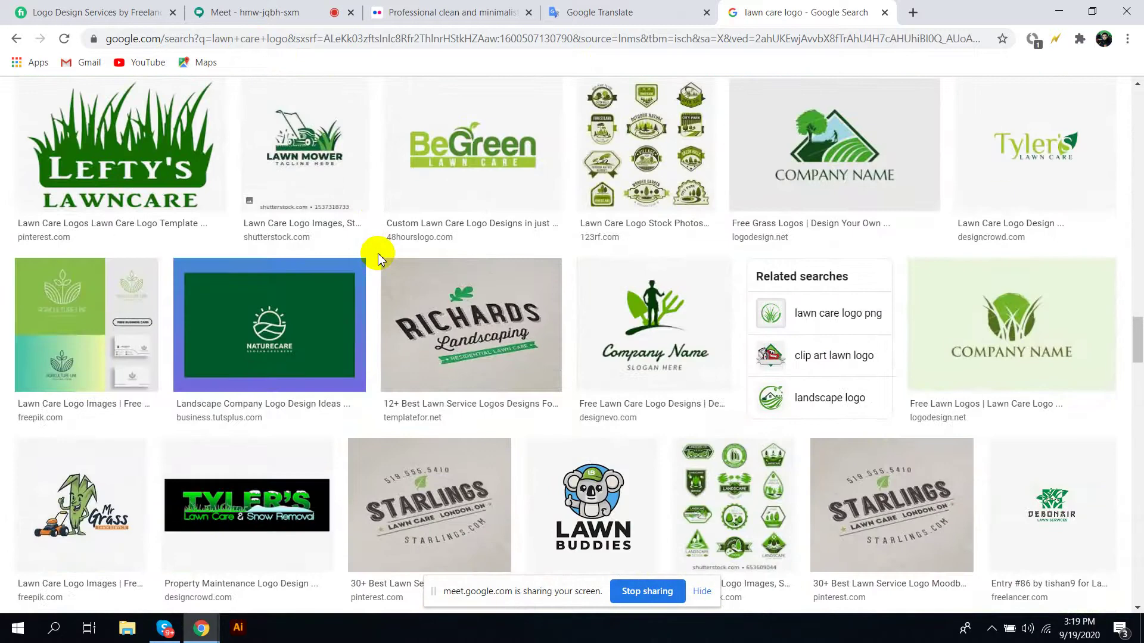
{"action": "scroll", "coordinate": [379, 260], "scroll_direction": "down", "scroll_amount": 6}
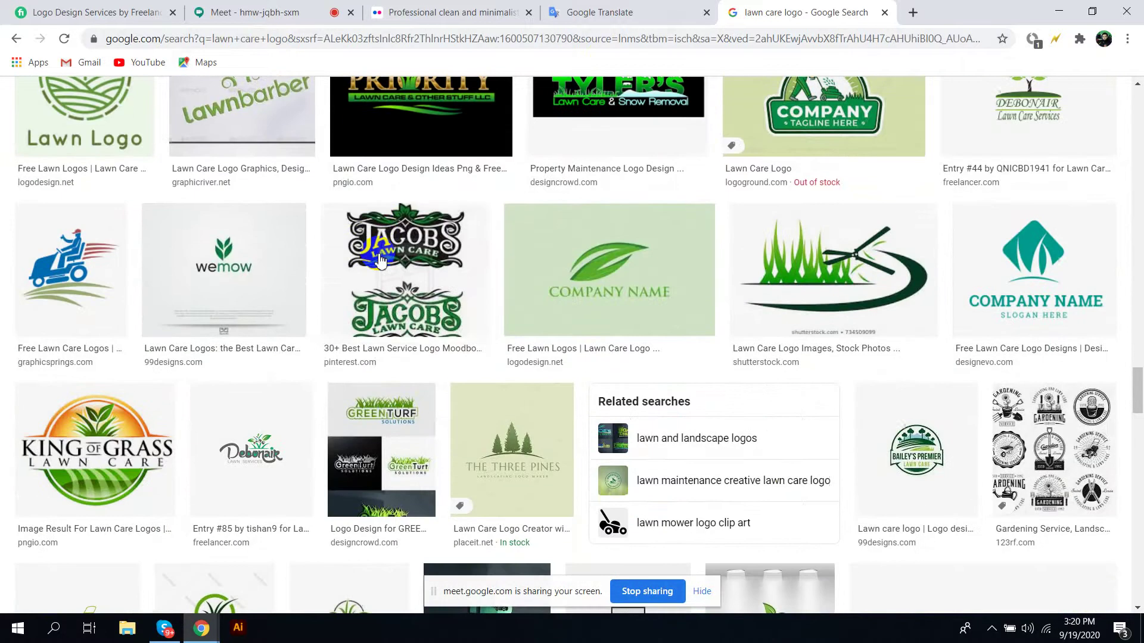
Continue examining the lawn care logo image results down through the remaining rows for design ideas
{"action": "scroll", "coordinate": [380, 261], "scroll_direction": "down", "scroll_amount": 10}
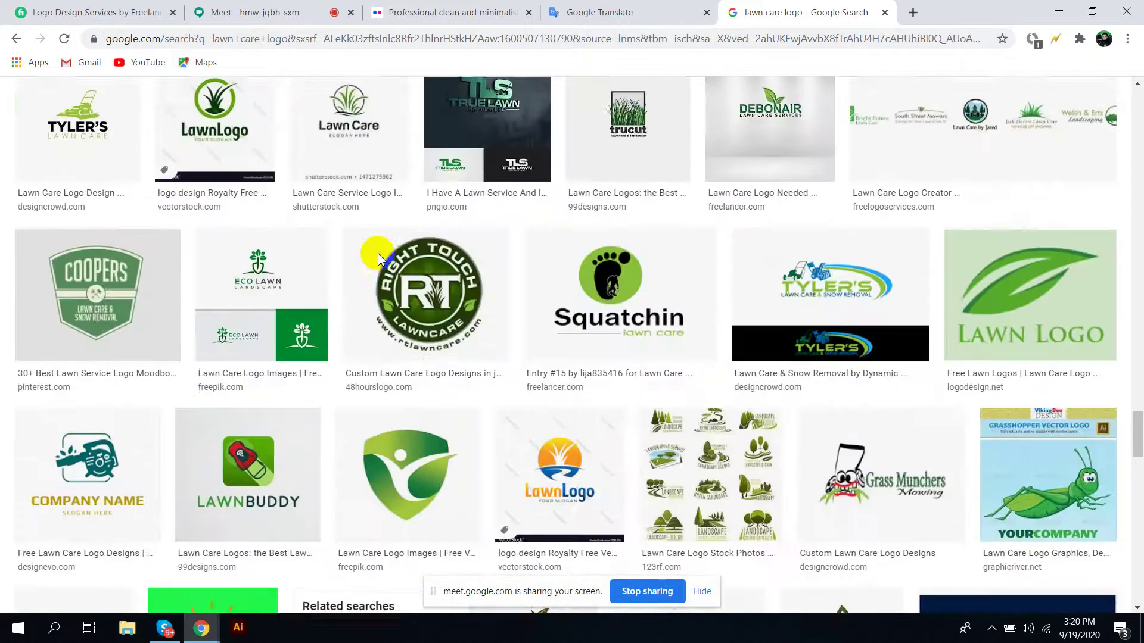
{"action": "scroll", "coordinate": [379, 260], "scroll_direction": "down", "scroll_amount": 9}
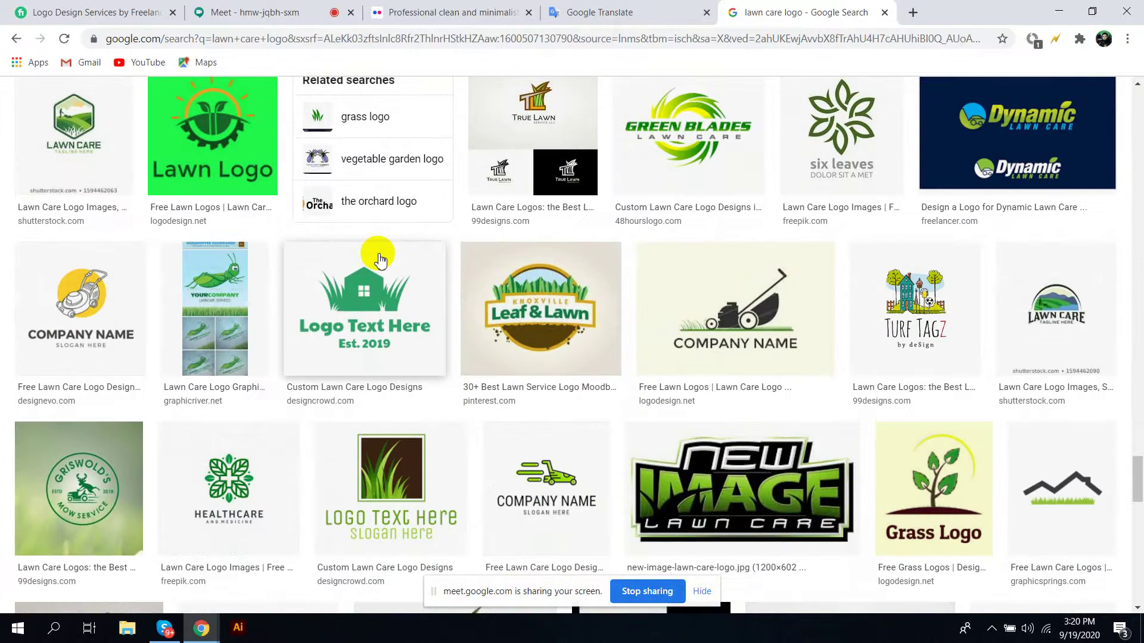
{"action": "scroll", "coordinate": [379, 260], "scroll_direction": "down", "scroll_amount": 2}
{"action": "scroll", "coordinate": [379, 260], "scroll_direction": "down", "scroll_amount": 6}
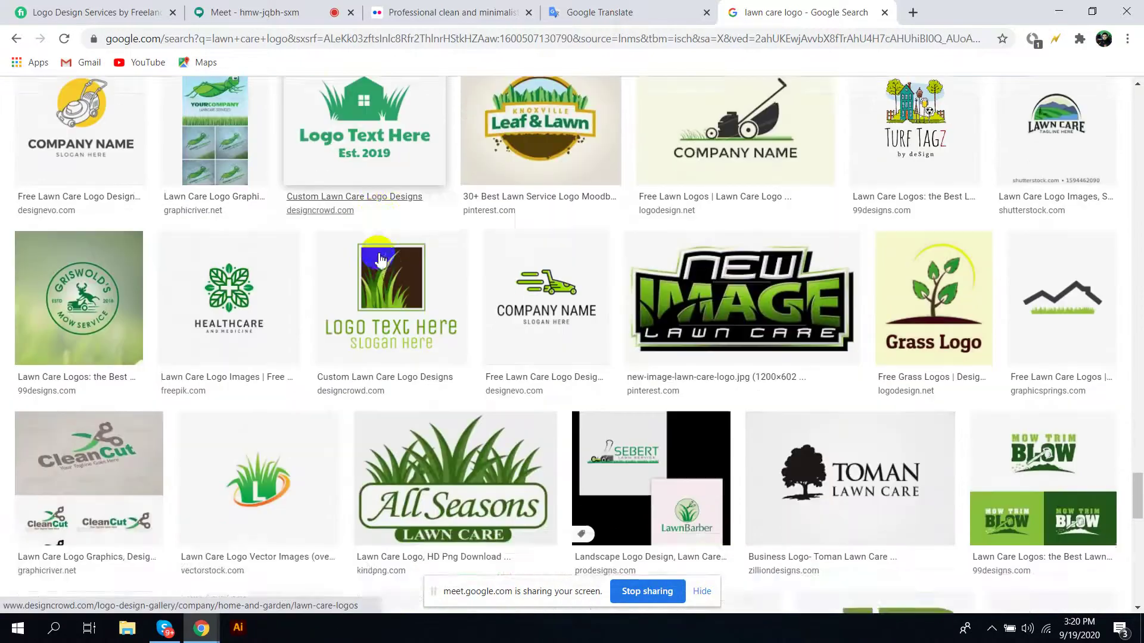
{"action": "scroll", "coordinate": [379, 260], "scroll_direction": "down", "scroll_amount": 5}
Switch to the client's brief in Google Translate and copy the focus word "Lawn." from the description
{"action": "left_click", "coordinate": [587, 12]}
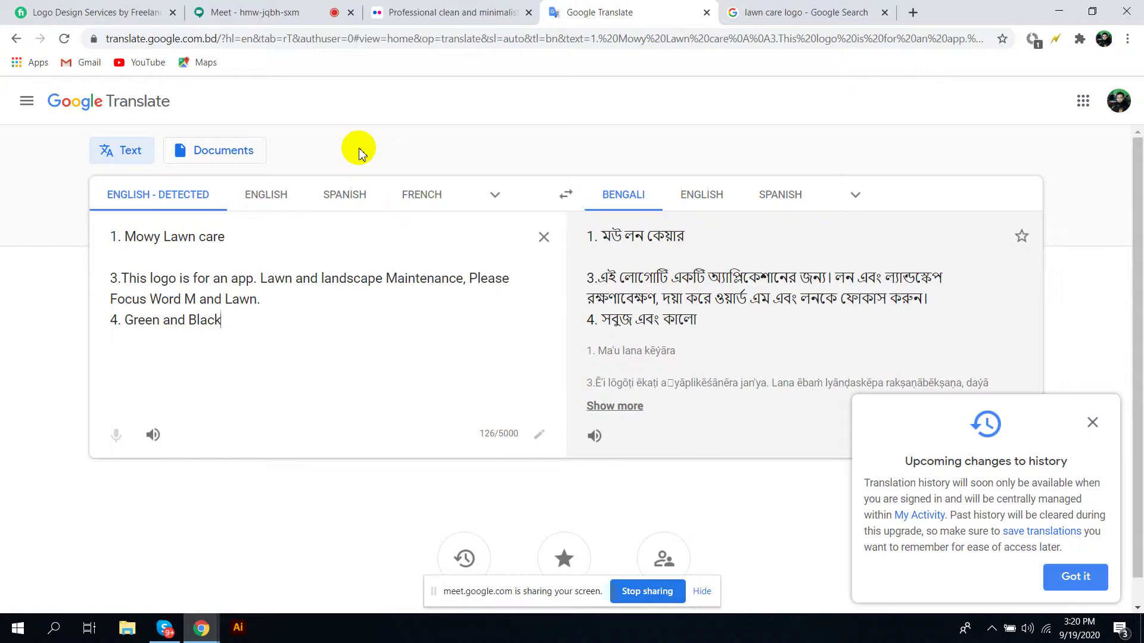
{"action": "right_click", "coordinate": [248, 114]}
{"action": "left_click", "coordinate": [226, 298]}
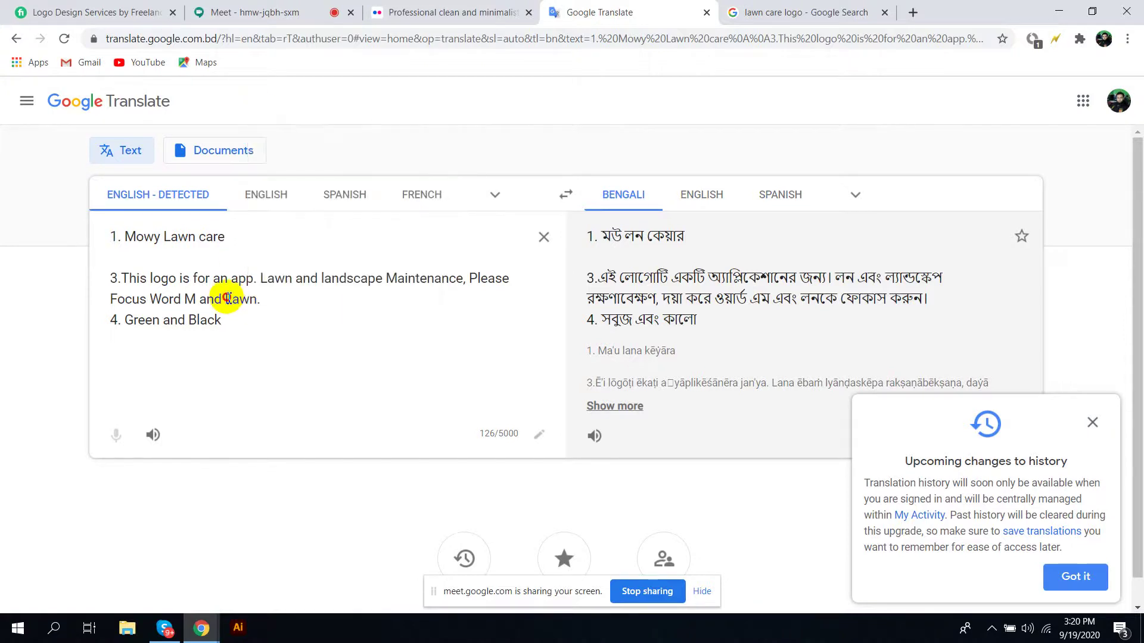
{"action": "left_click_drag", "start_coordinate": [226, 298], "coordinate": [301, 299]}
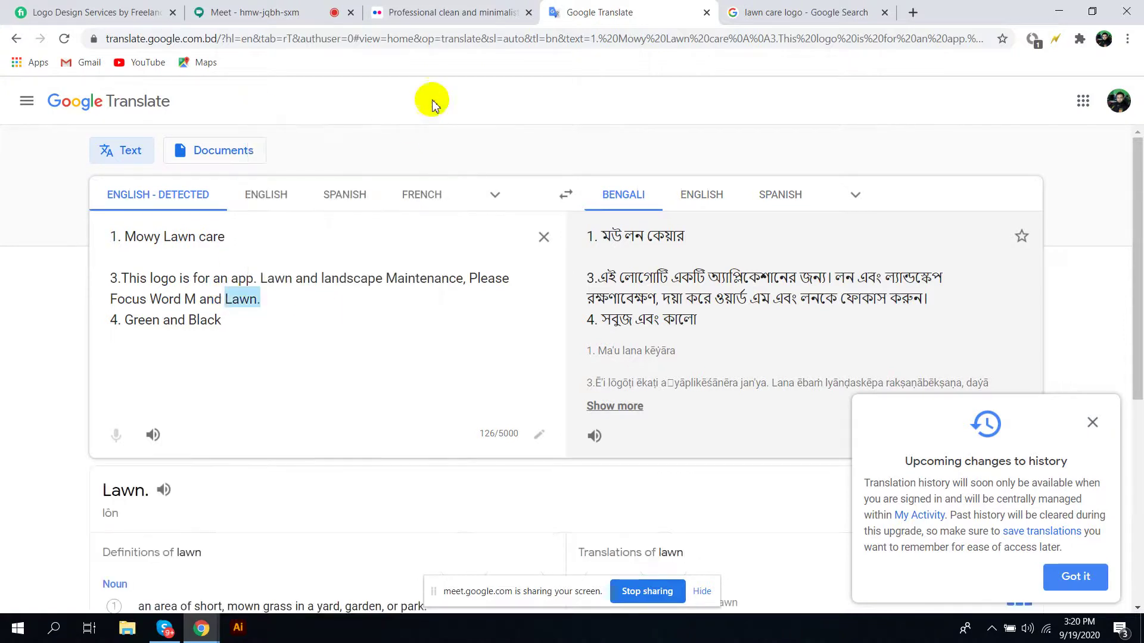
Return to the lawn care logo image results, review some rows again, and search the images for "Lawn" instead
{"action": "left_click", "coordinate": [775, 12]}
{"action": "scroll", "coordinate": [341, 188], "scroll_direction": "up", "scroll_amount": 8}
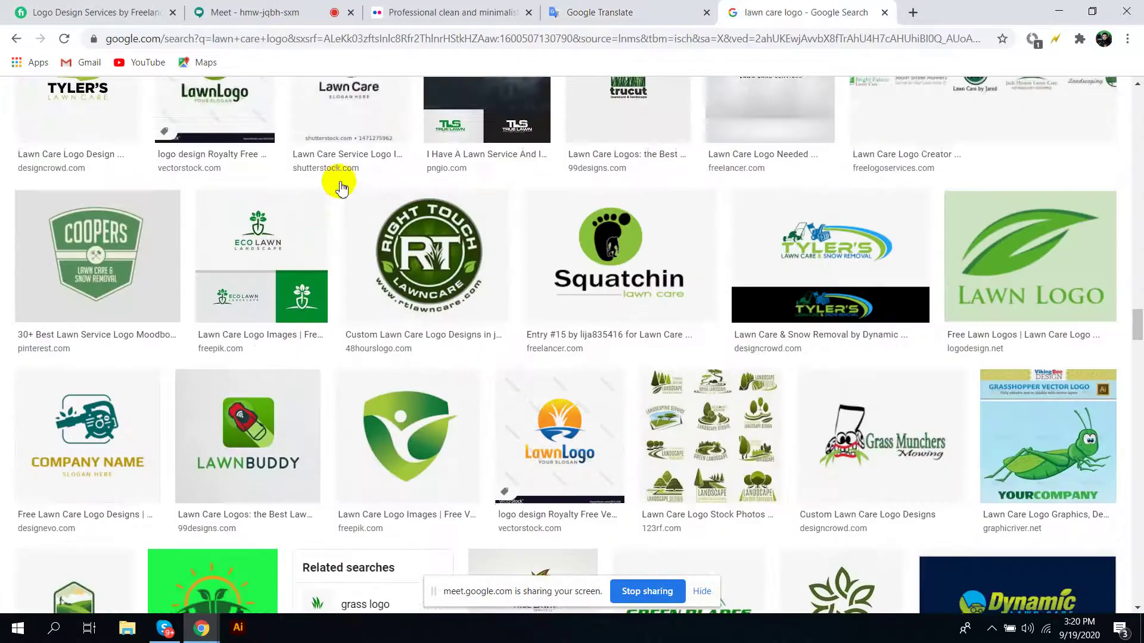
{"action": "scroll", "coordinate": [341, 189], "scroll_direction": "up", "scroll_amount": 10}
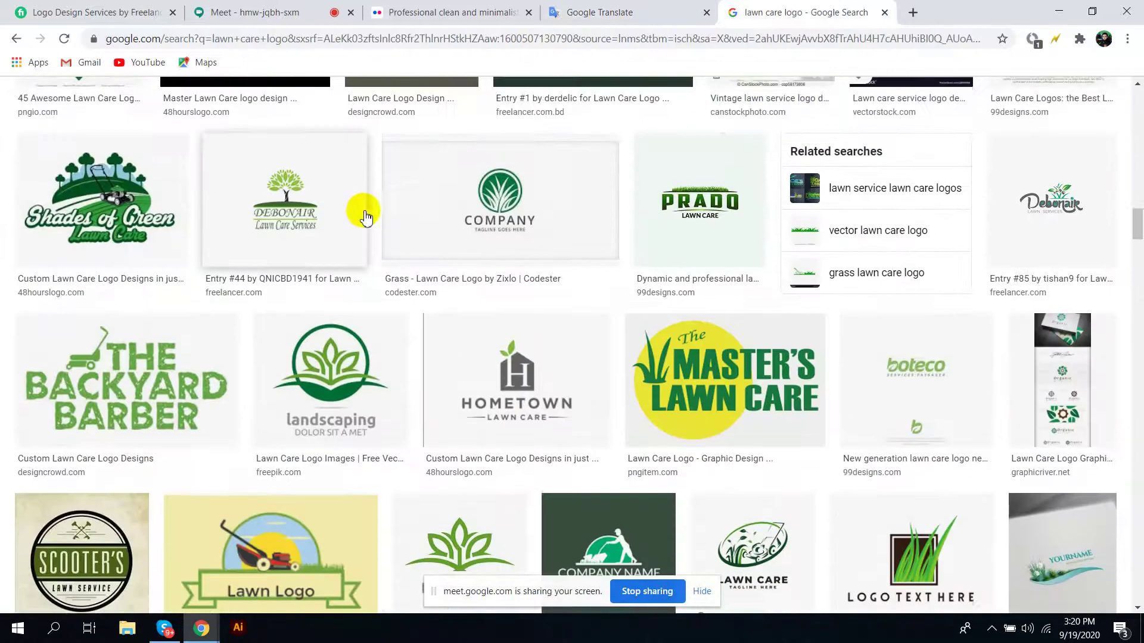
{"action": "scroll", "coordinate": [366, 217], "scroll_direction": "down", "scroll_amount": 7}
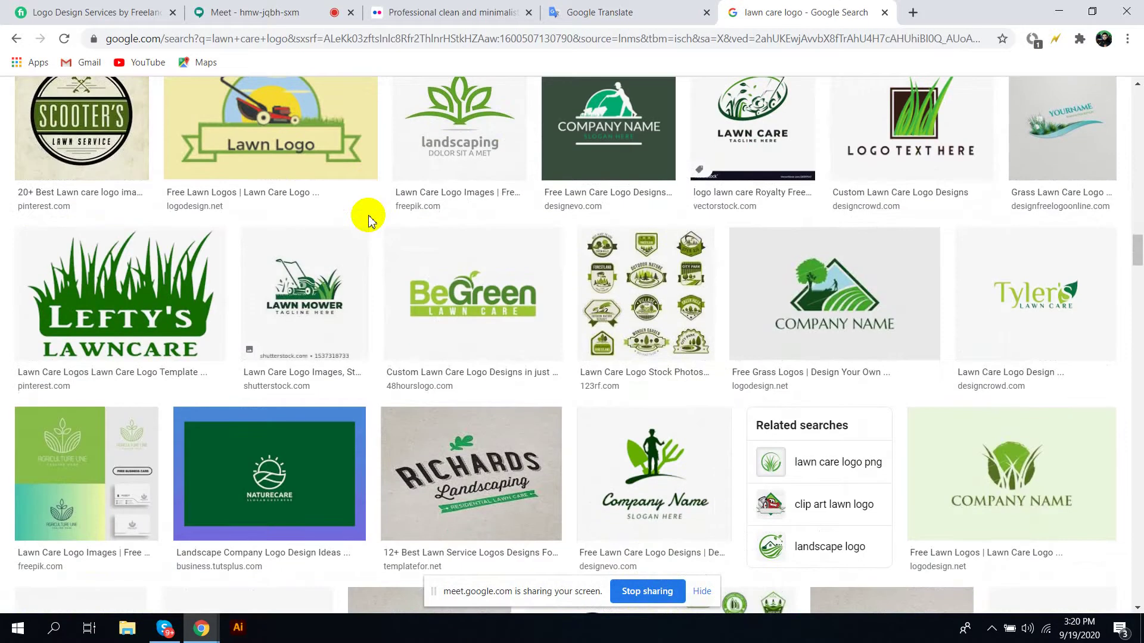
{"action": "scroll", "coordinate": [368, 218], "scroll_direction": "up", "scroll_amount": 15}
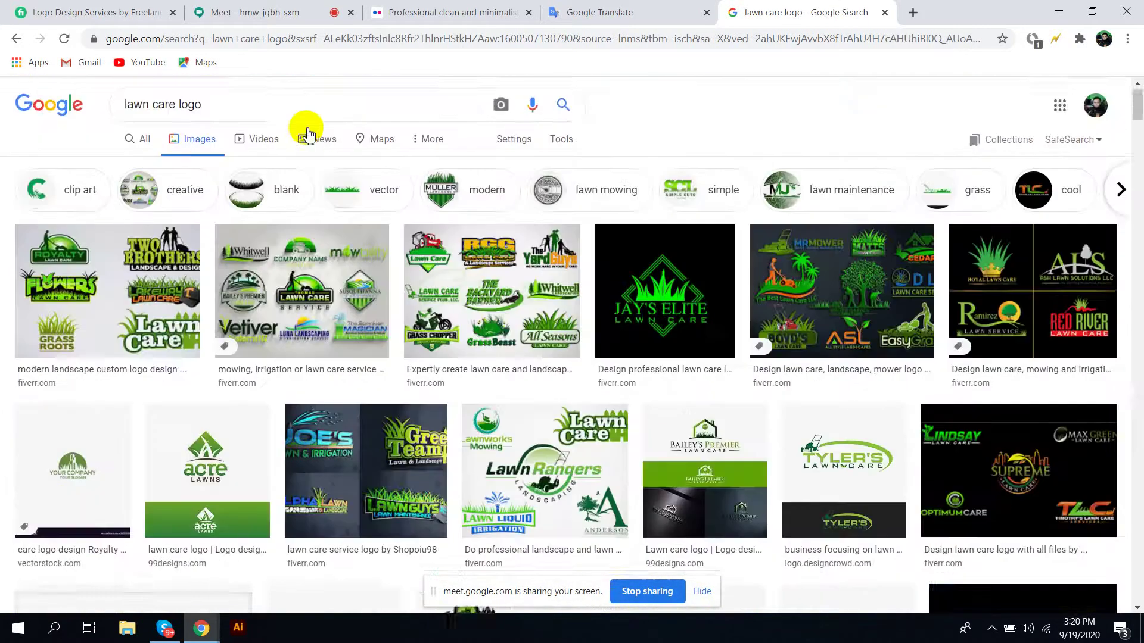
{"action": "left_click", "coordinate": [237, 106]}
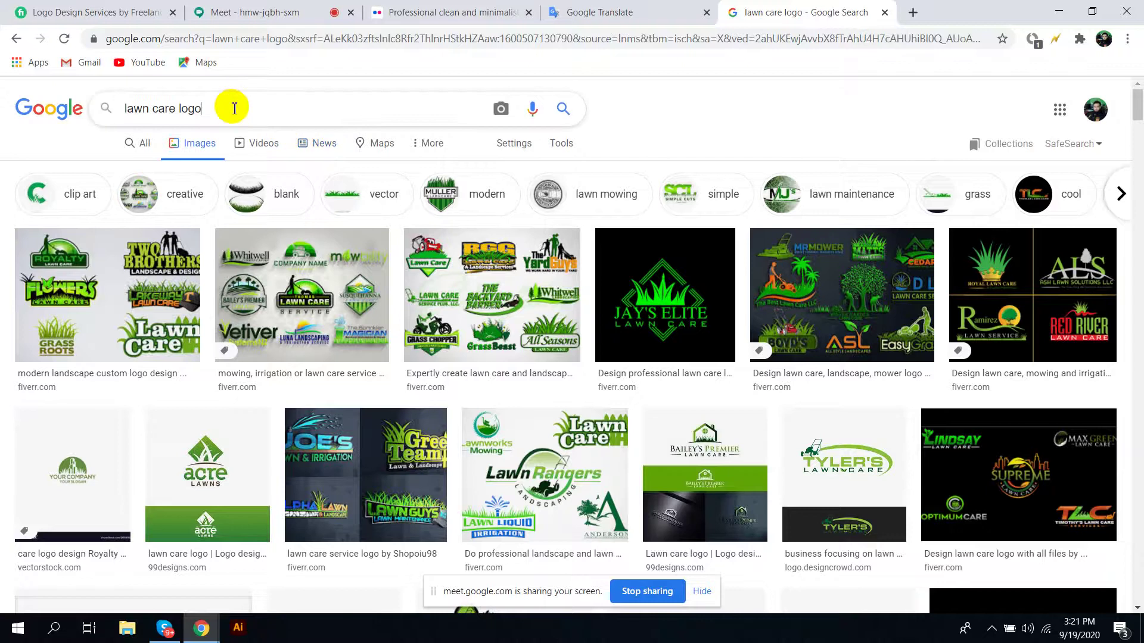
{"action": "key", "text": "ctrl+a"}
{"action": "type", "text": "Lawn."}
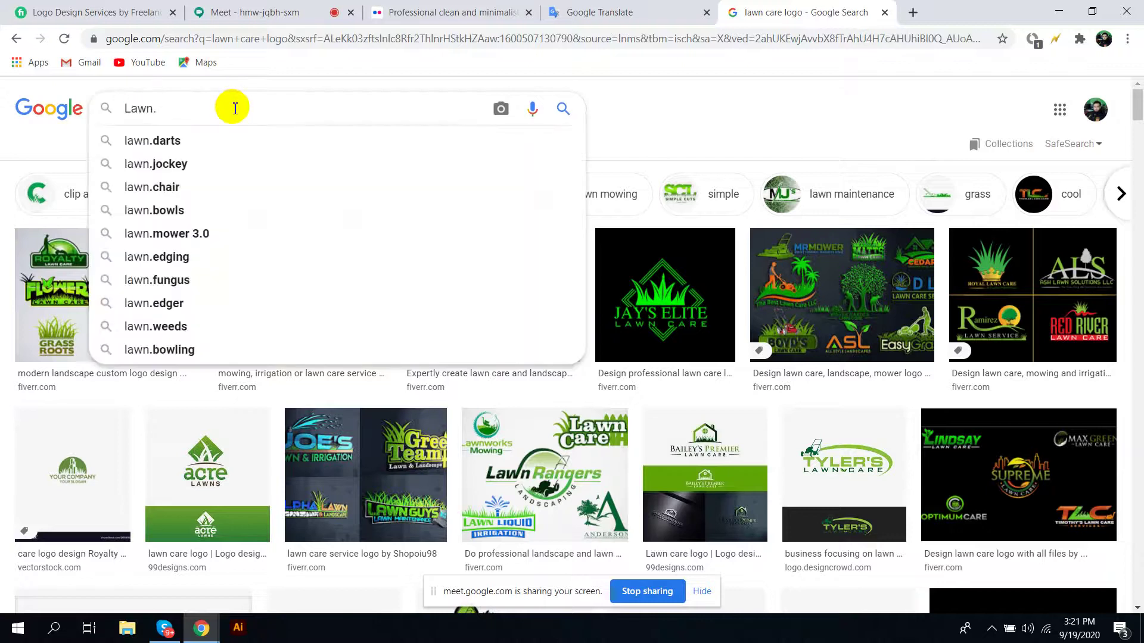
{"action": "key", "text": "BackSpace"}
{"action": "key", "text": "Return"}
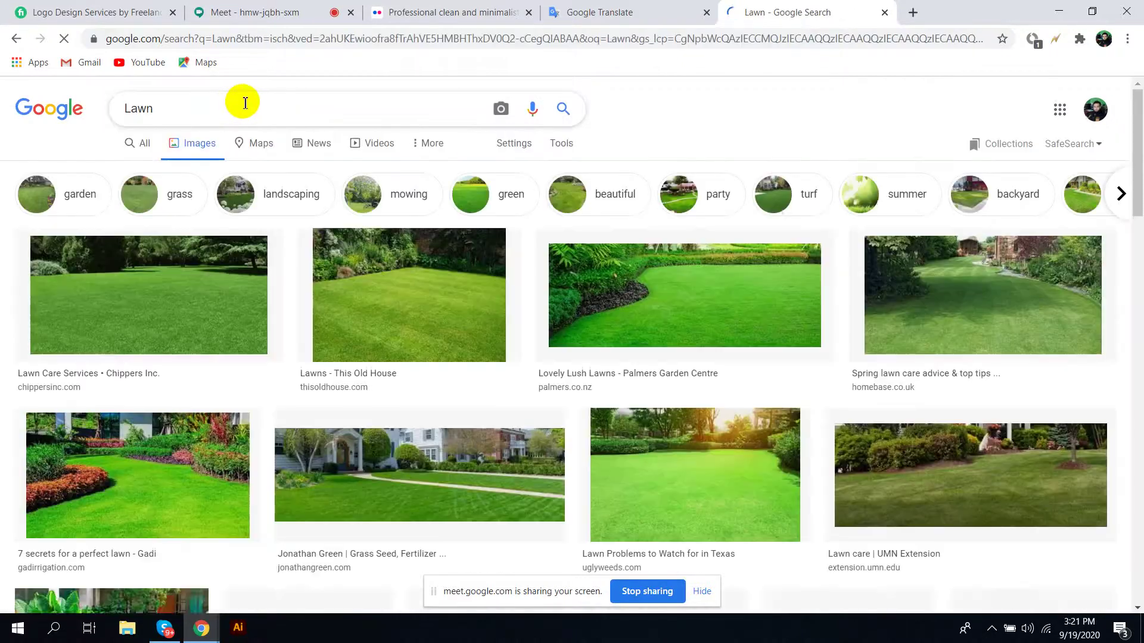
Look through the lawn photos in the image results to see what a lawn looks like
{"action": "scroll", "coordinate": [244, 104], "scroll_direction": "down", "scroll_amount": 9}
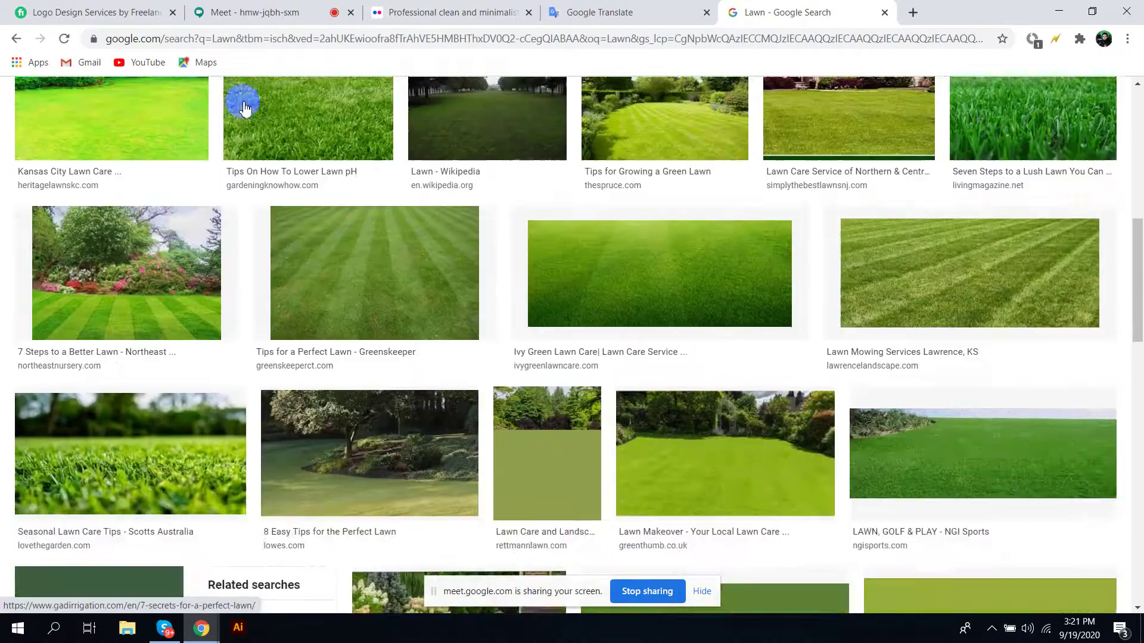
{"action": "scroll", "coordinate": [243, 107], "scroll_direction": "down", "scroll_amount": 10}
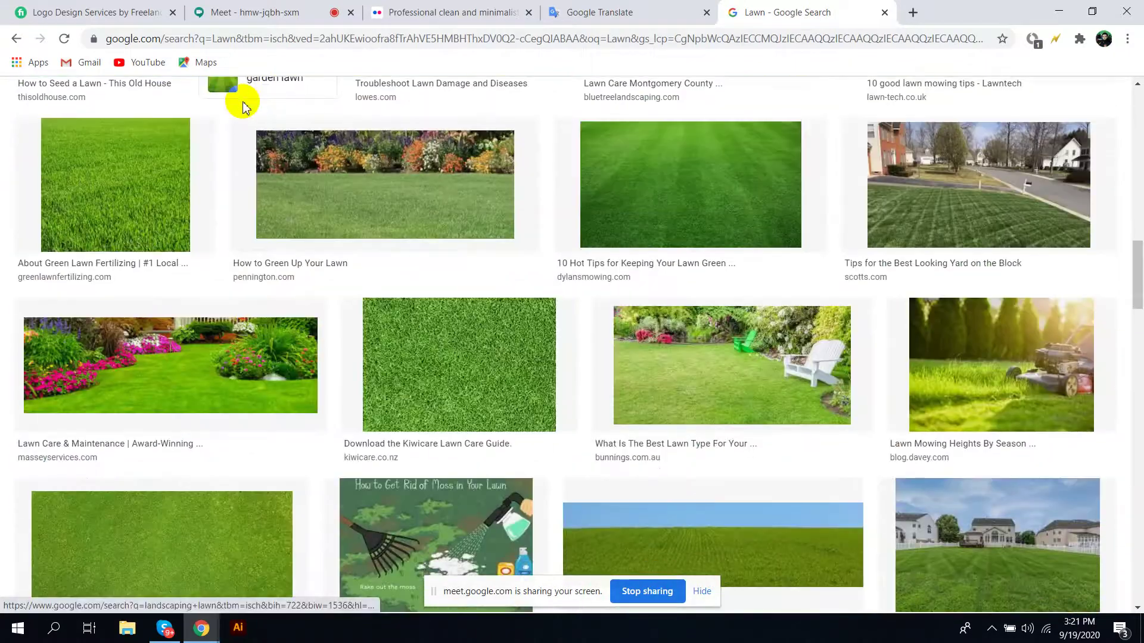
{"action": "scroll", "coordinate": [242, 106], "scroll_direction": "down", "scroll_amount": 13}
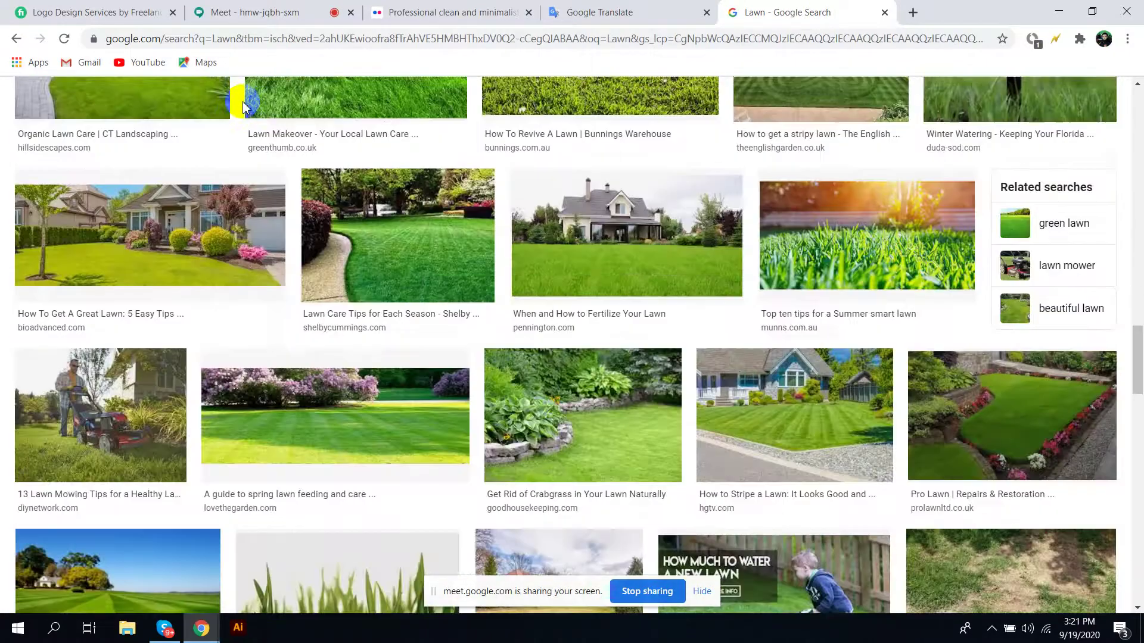
{"action": "scroll", "coordinate": [243, 106], "scroll_direction": "down", "scroll_amount": 8}
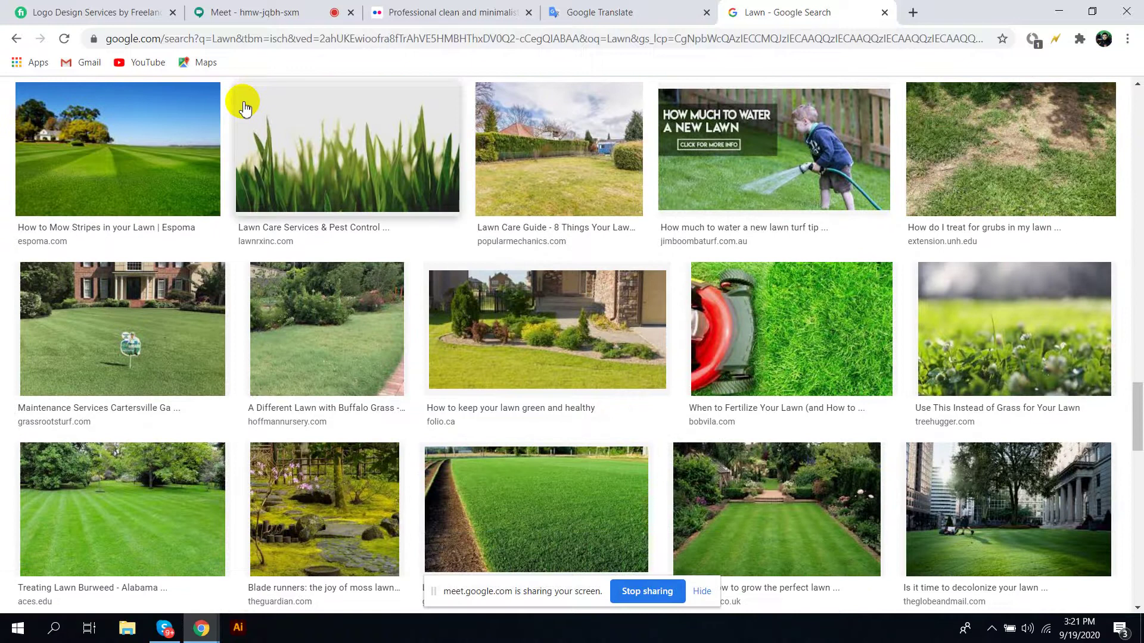
{"action": "scroll", "coordinate": [243, 106], "scroll_direction": "down", "scroll_amount": 5}
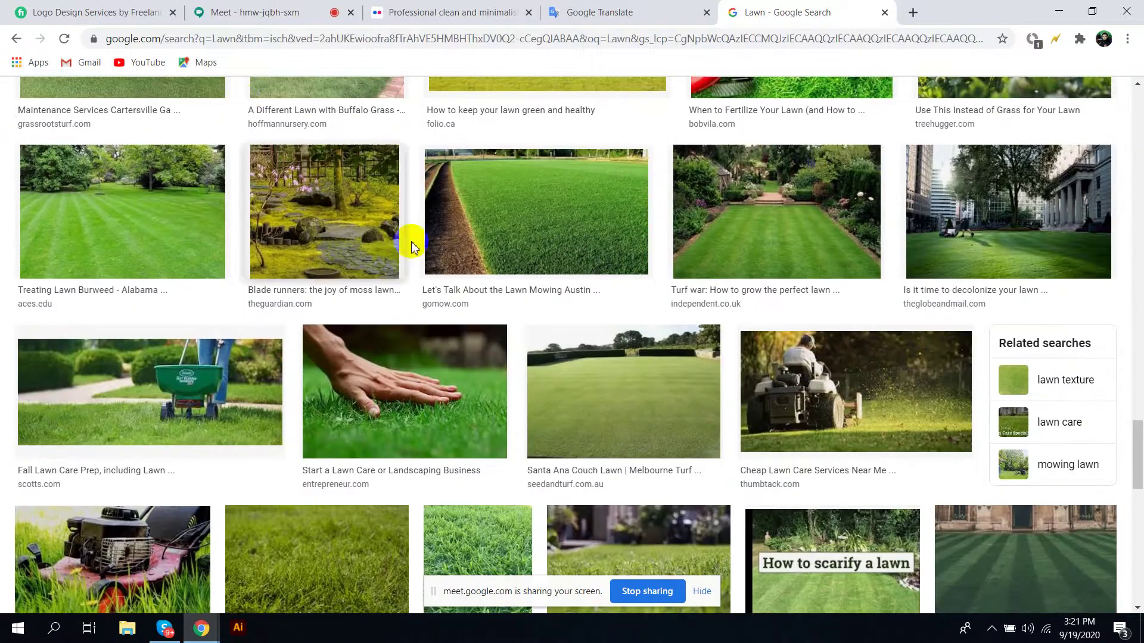
{"action": "scroll", "coordinate": [417, 262], "scroll_direction": "up", "scroll_amount": 10}
{"action": "scroll", "coordinate": [373, 220], "scroll_direction": "up", "scroll_amount": 15}
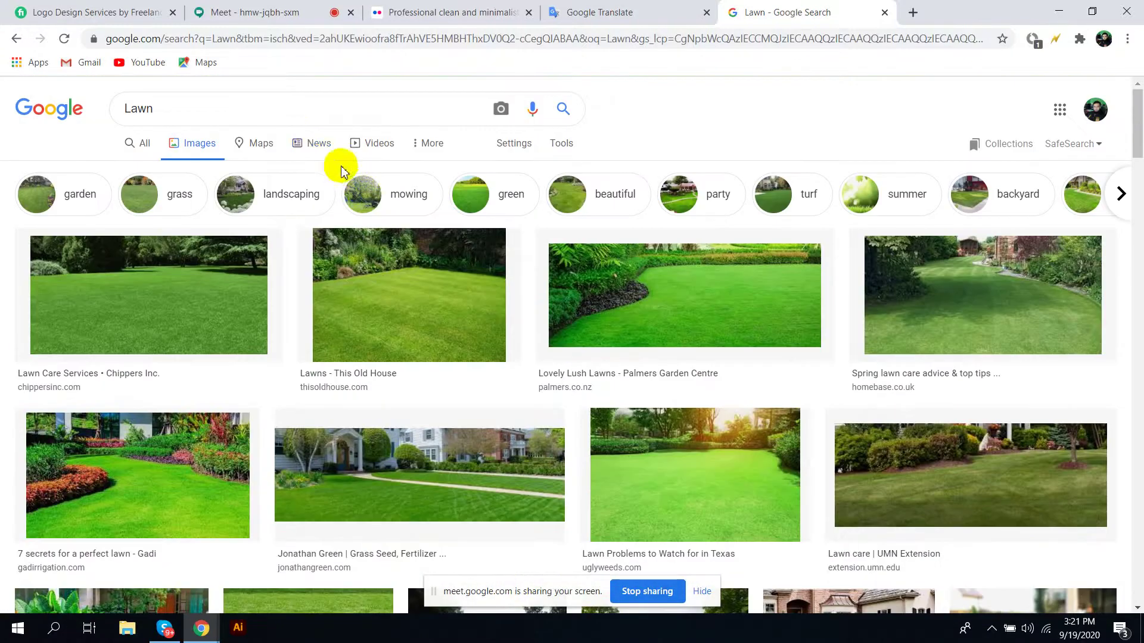
Extend the image search to "Lawn logo"
{"action": "left_click", "coordinate": [303, 113]}
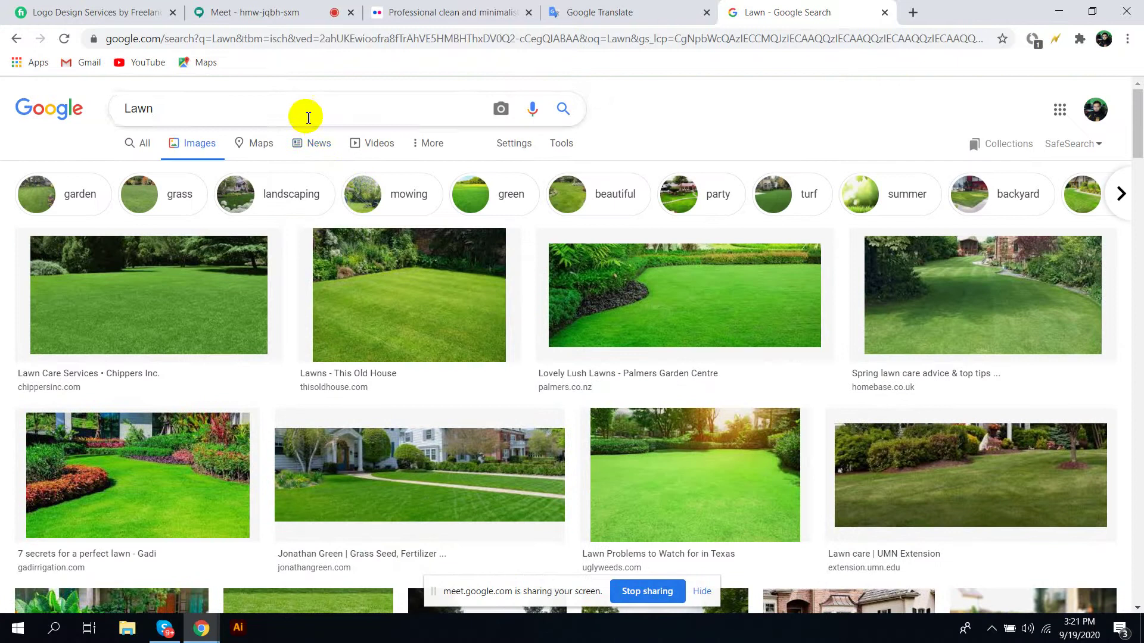
{"action": "type", "text": "logo"}
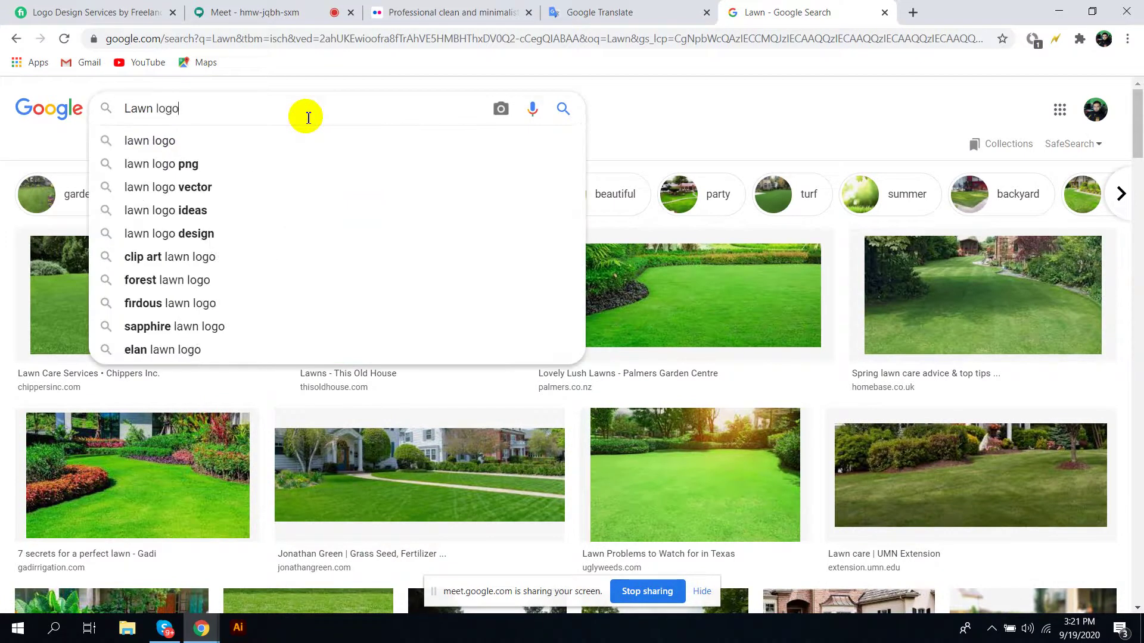
{"action": "key", "text": "Return"}
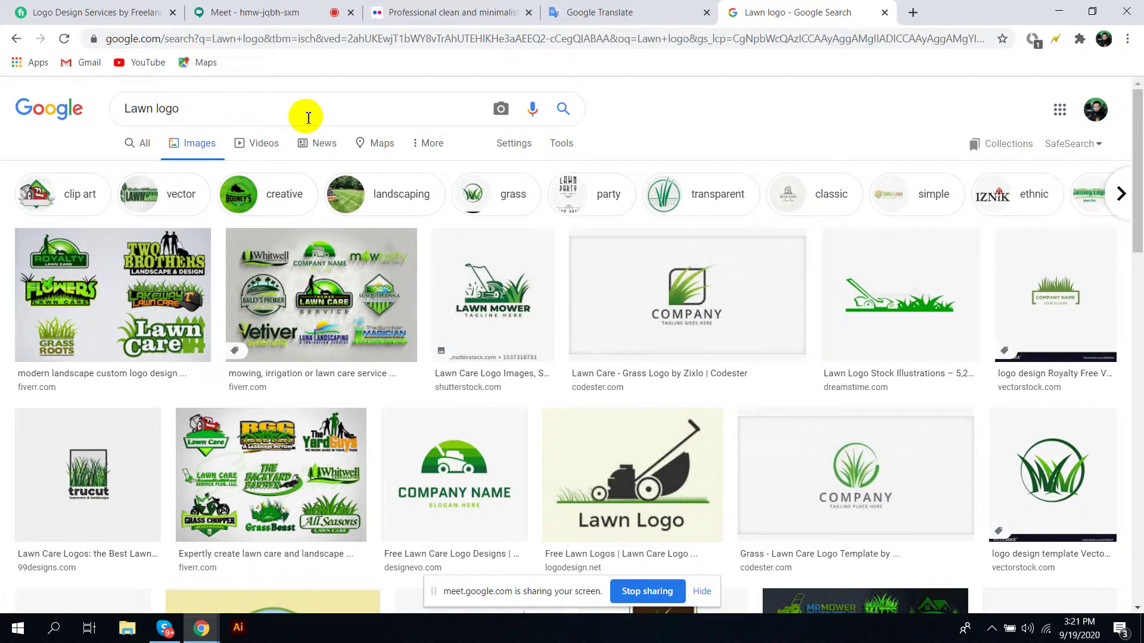
Glance at the translated brief, then switch to the Google Meet call and admit the waiting participant
{"action": "left_click", "coordinate": [569, 7]}
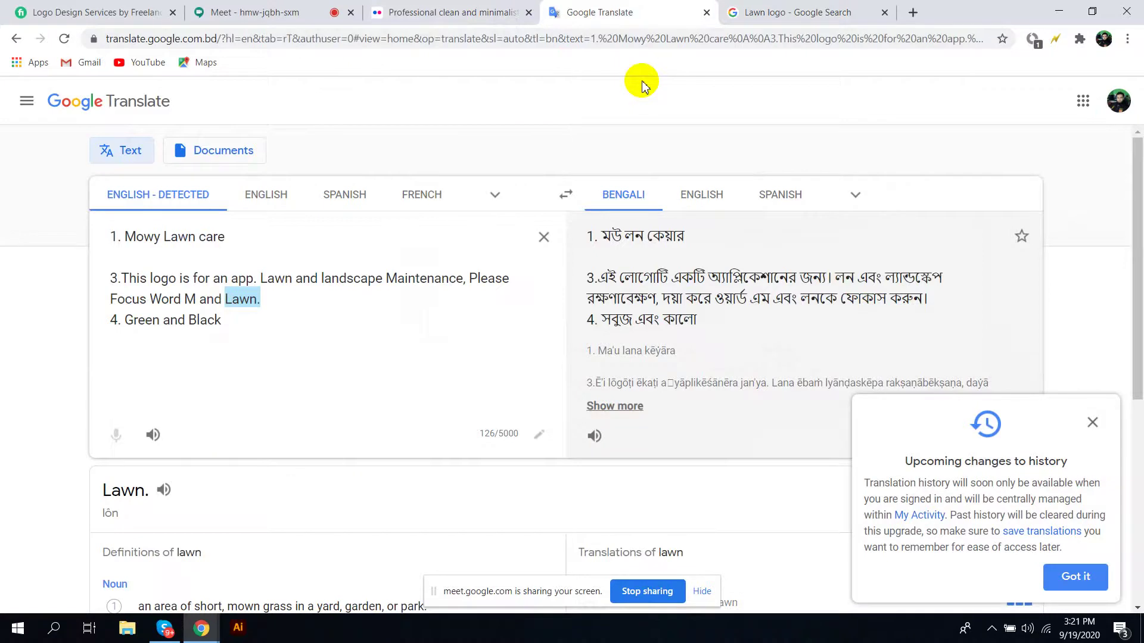
{"action": "left_click", "coordinate": [301, 12]}
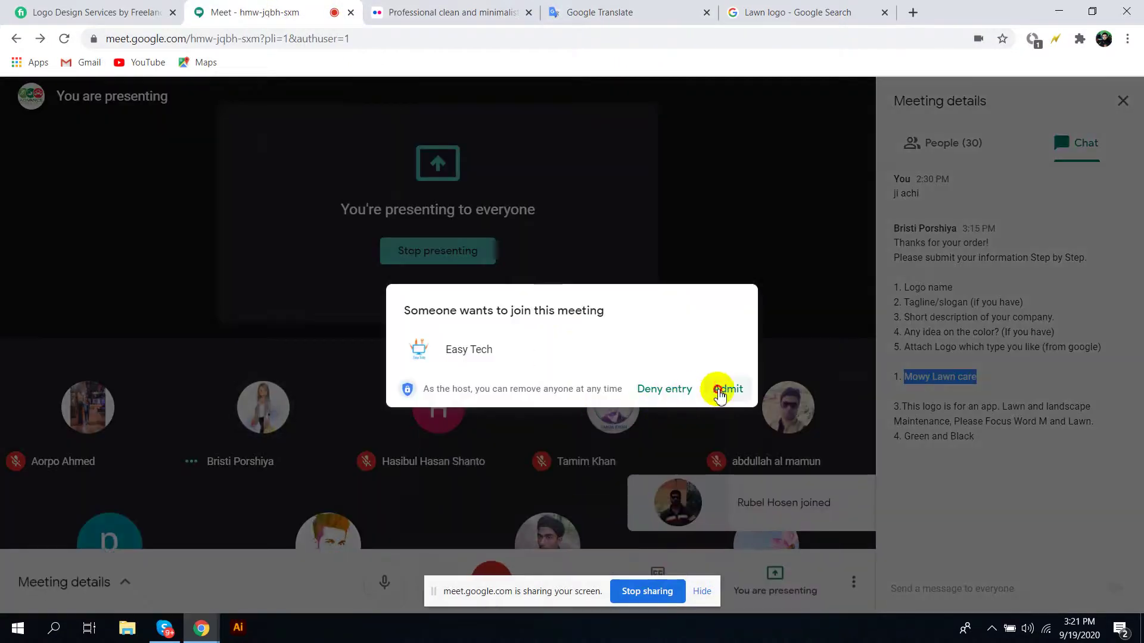
{"action": "left_click", "coordinate": [724, 390]}
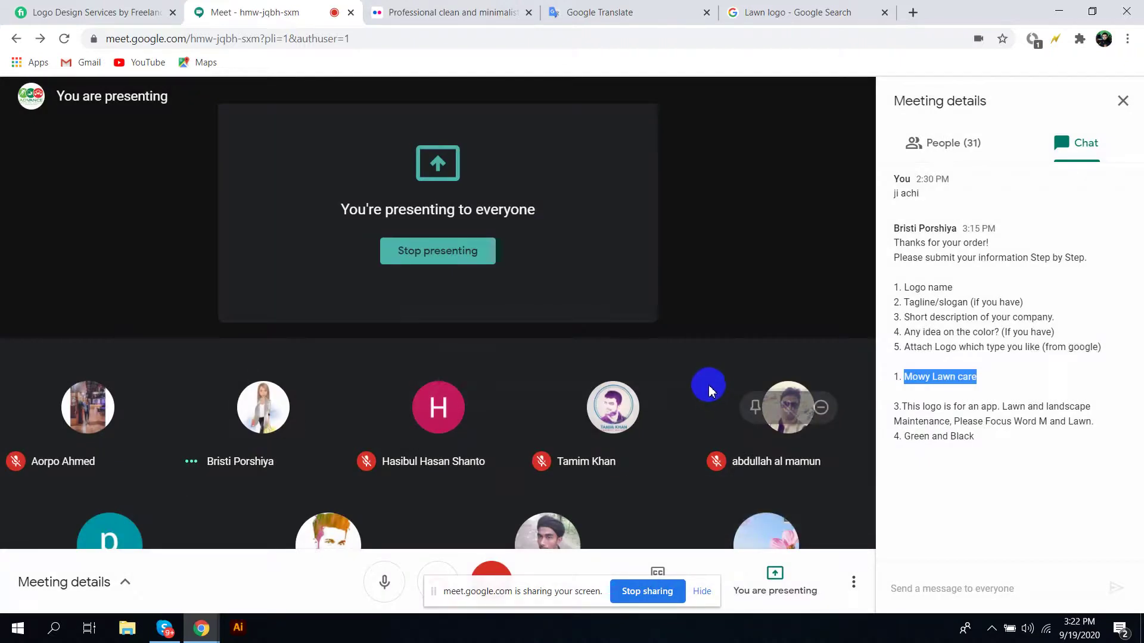
Return to the Lawn logo image results and preview VectorStock's grass-blades-in-a-circle logo along with its details and related images
{"action": "left_click", "coordinate": [756, 11]}
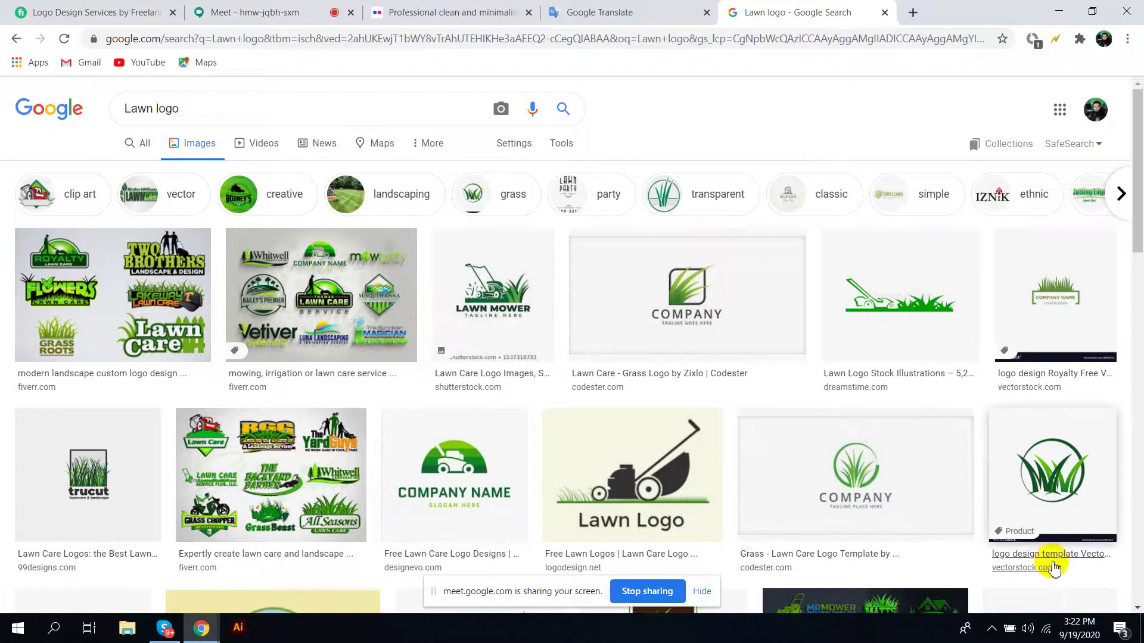
{"action": "scroll", "coordinate": [1047, 559], "scroll_direction": "down", "scroll_amount": 1}
{"action": "scroll", "coordinate": [1019, 578], "scroll_direction": "down", "scroll_amount": 2}
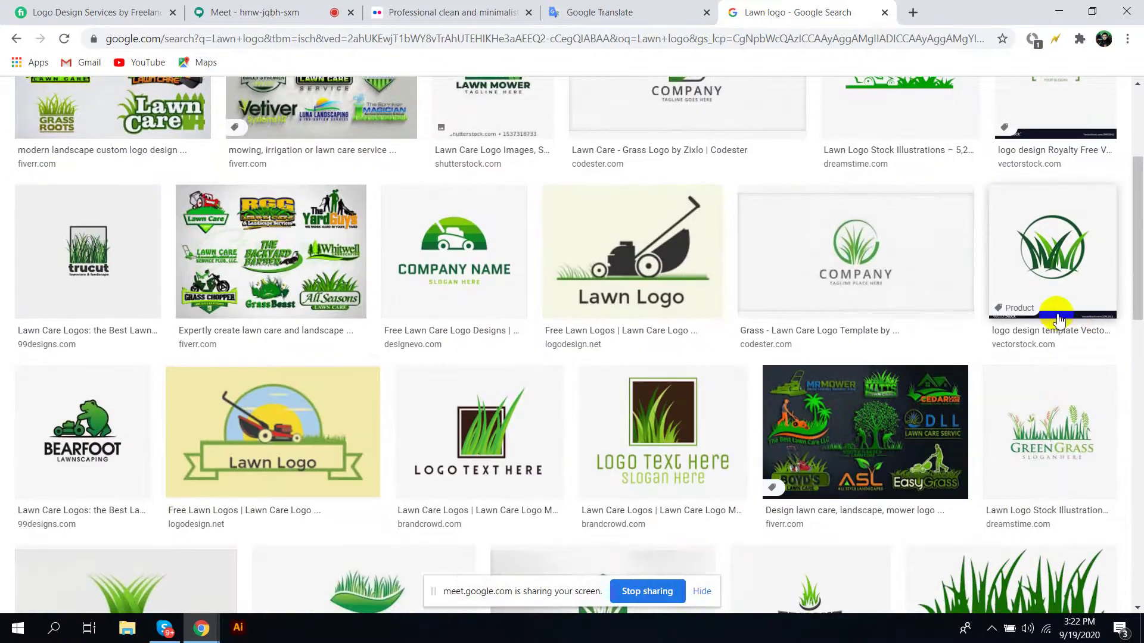
{"action": "left_click", "coordinate": [1060, 265]}
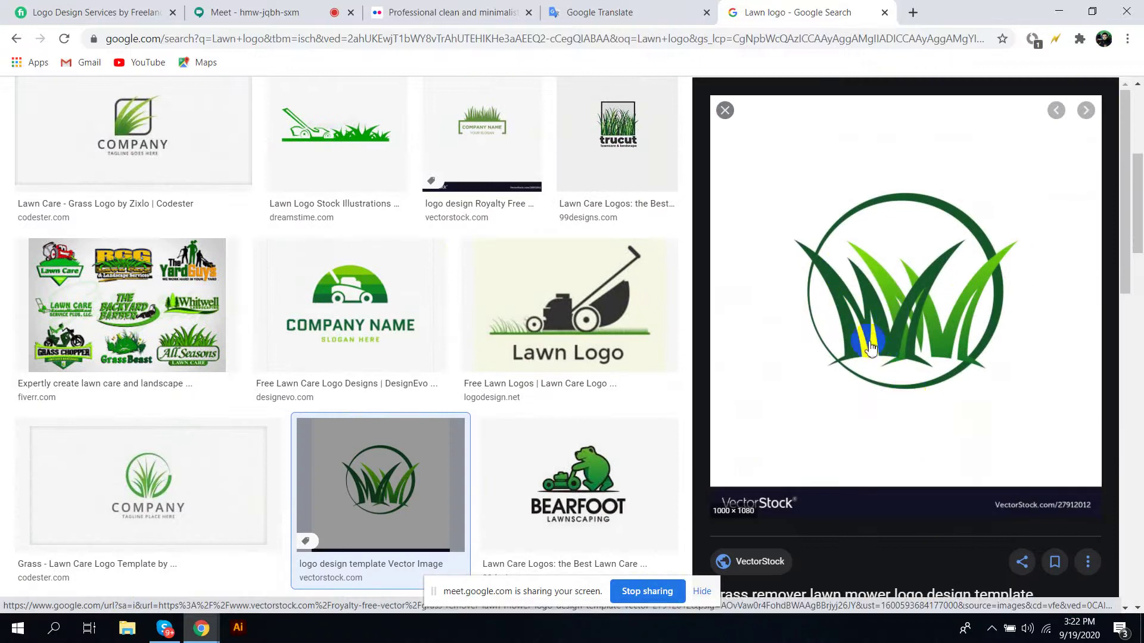
{"action": "scroll", "coordinate": [834, 346], "scroll_direction": "down", "scroll_amount": 5}
{"action": "scroll", "coordinate": [520, 229], "scroll_direction": "down", "scroll_amount": 2}
{"action": "scroll", "coordinate": [520, 228], "scroll_direction": "up", "scroll_amount": 10}
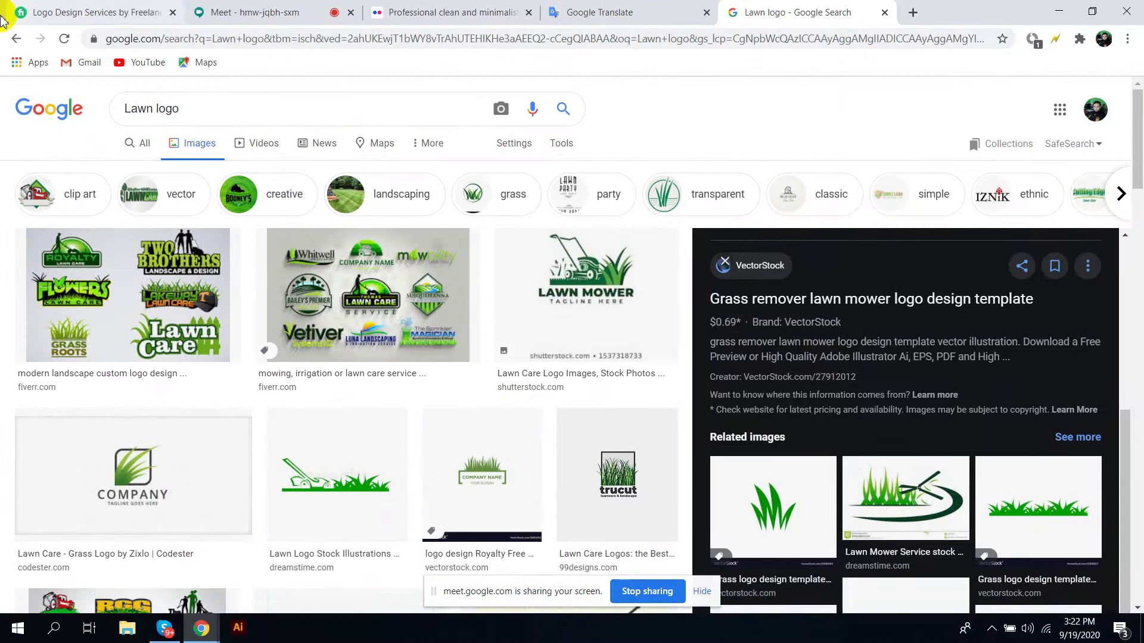
Go back through the earlier searches to the general web results for "lawn care logo"
{"action": "left_click", "coordinate": [18, 41]}
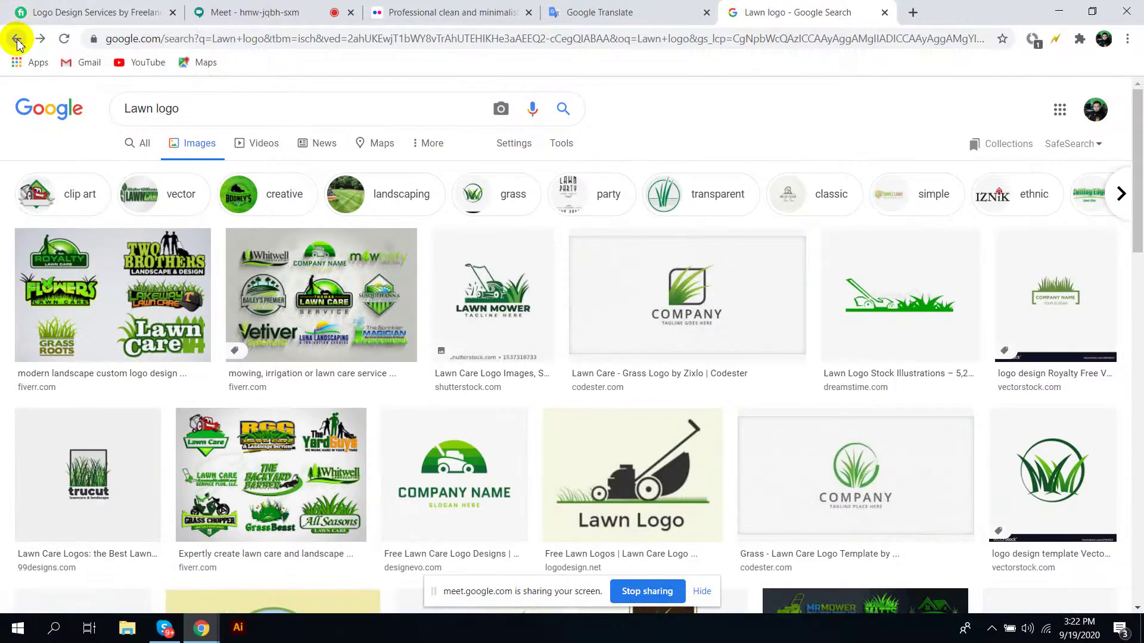
{"action": "left_click", "coordinate": [18, 42]}
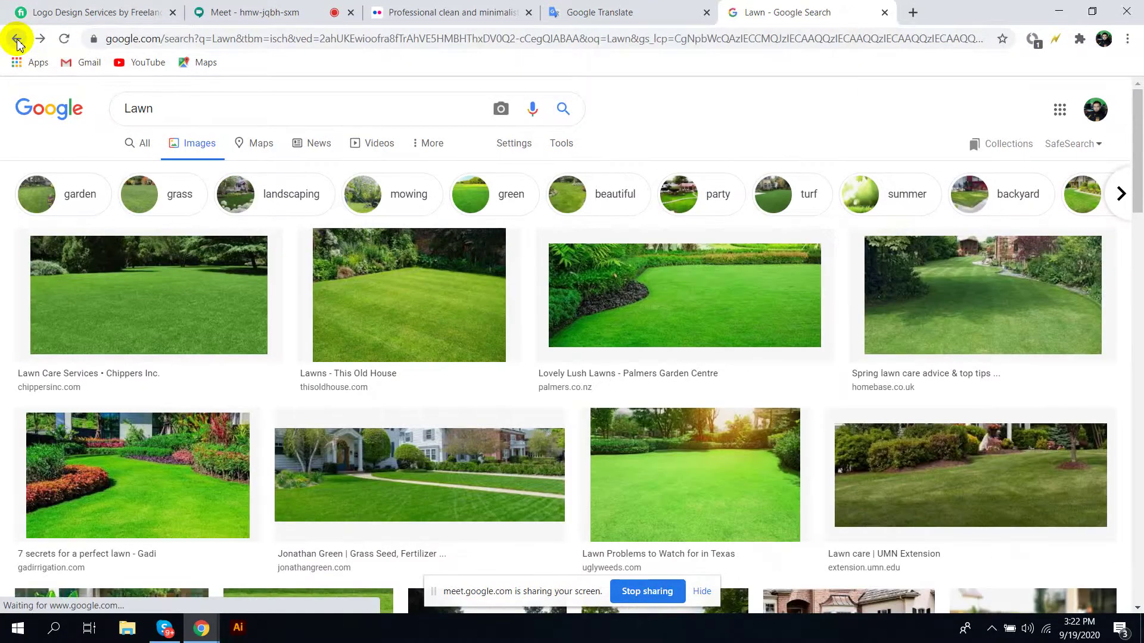
{"action": "left_click", "coordinate": [18, 41]}
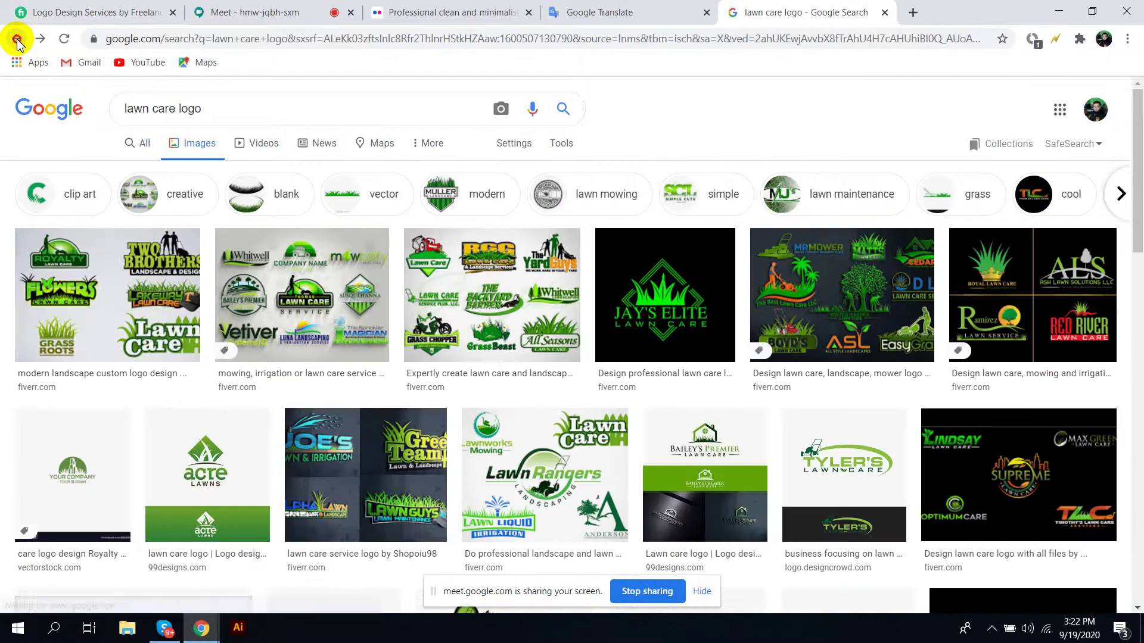
{"action": "left_click", "coordinate": [18, 42]}
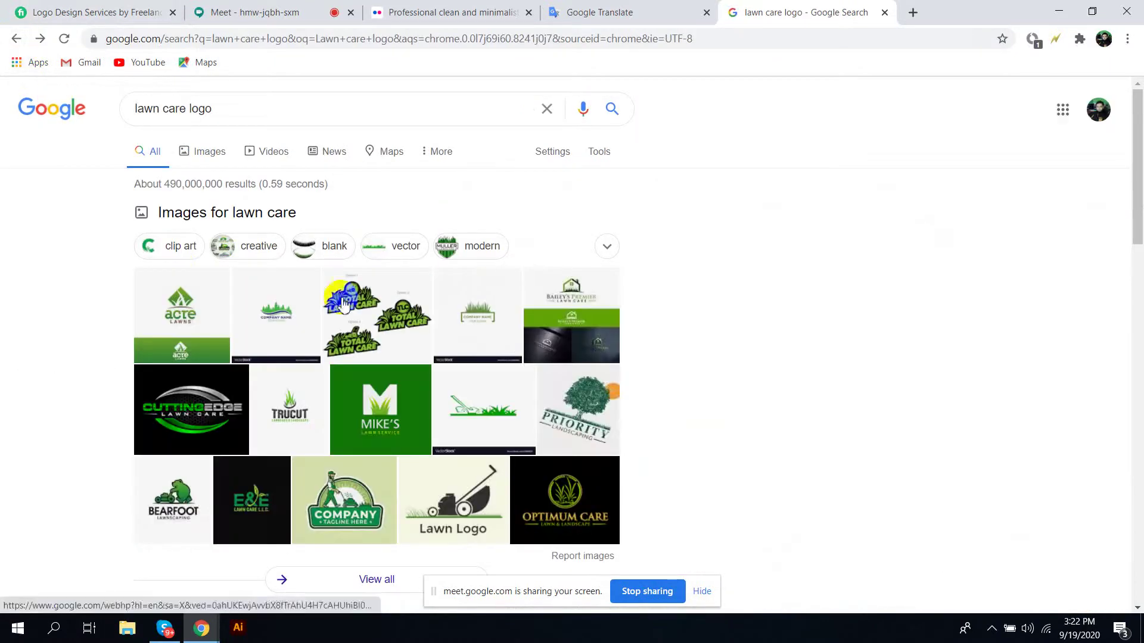
Open the Mike's Lawn Service logo with the white M and grass from the image results and copy the image
{"action": "left_click", "coordinate": [388, 425]}
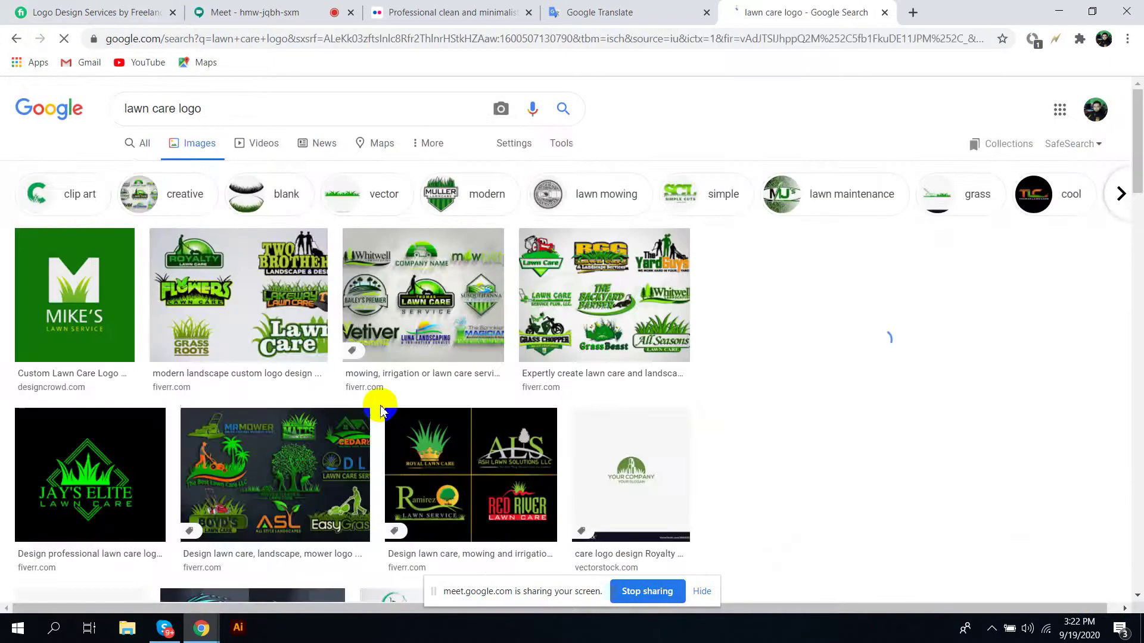
{"action": "left_click", "coordinate": [64, 285]}
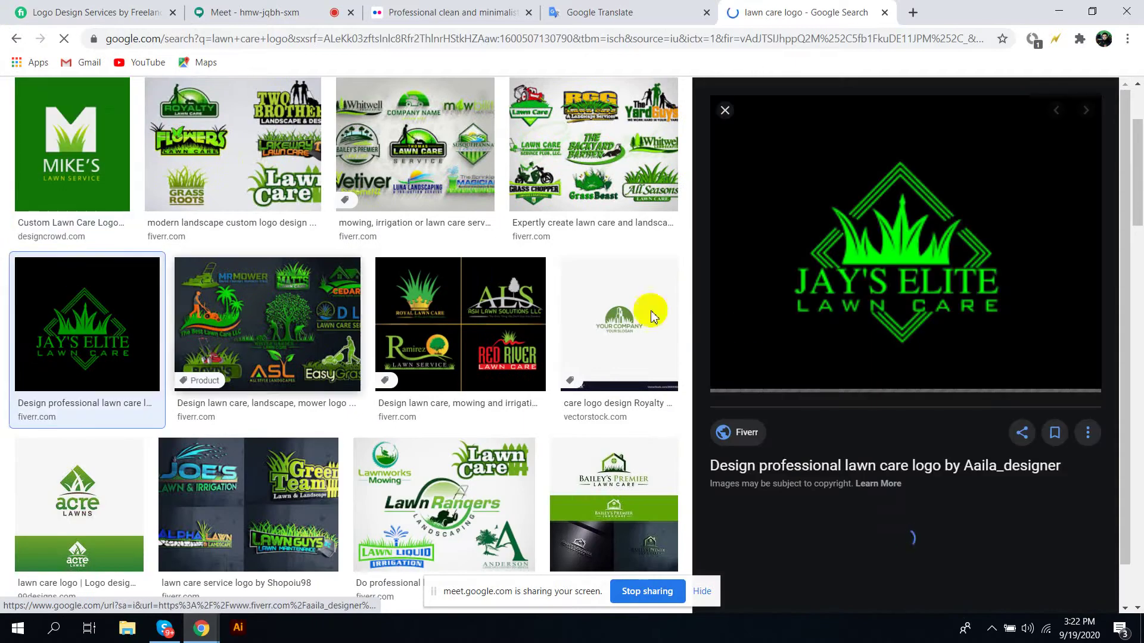
{"action": "left_click", "coordinate": [56, 184]}
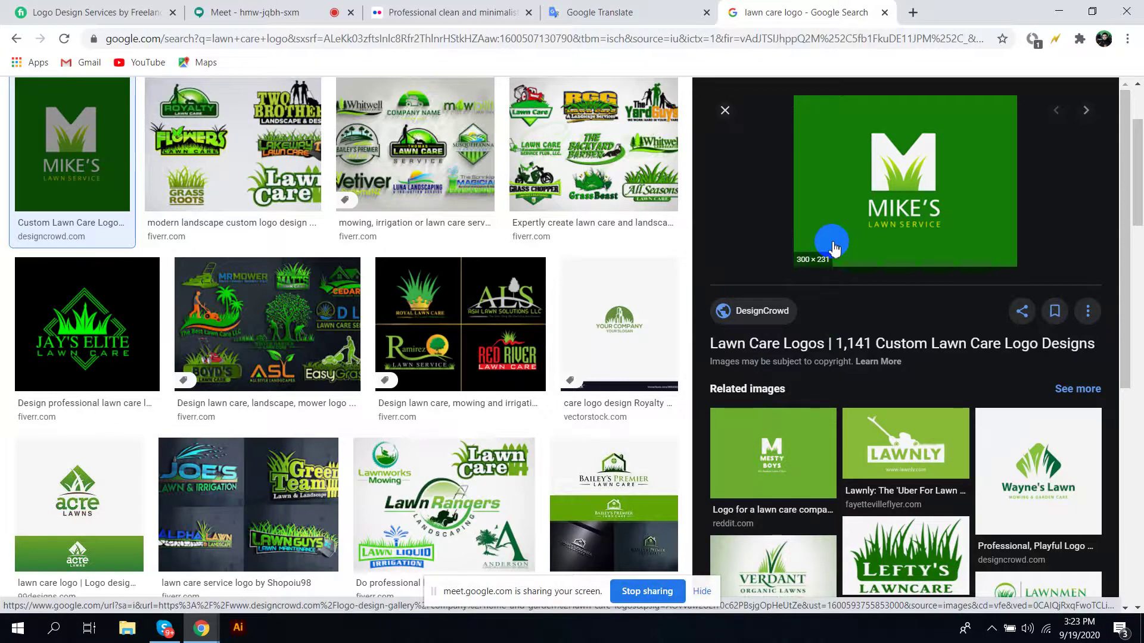
{"action": "right_click", "coordinate": [892, 199]}
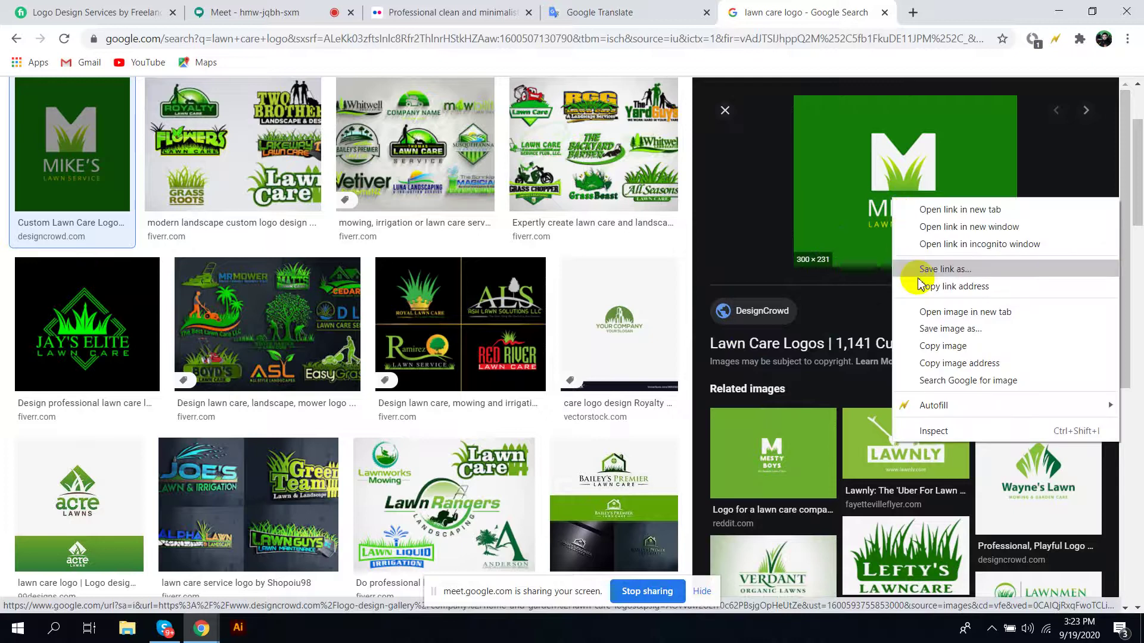
{"action": "left_click", "coordinate": [946, 347]}
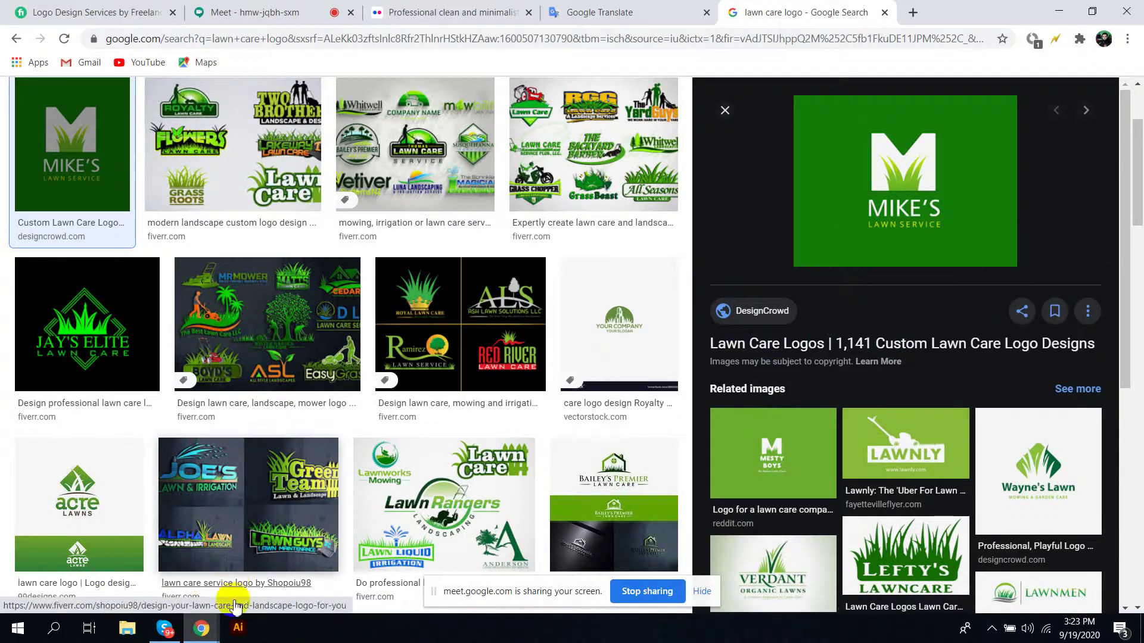
Switch to Illustrator, create a Web-Large 1920 x 1080 px document and fit the artboard in the window
{"action": "left_click", "coordinate": [231, 638]}
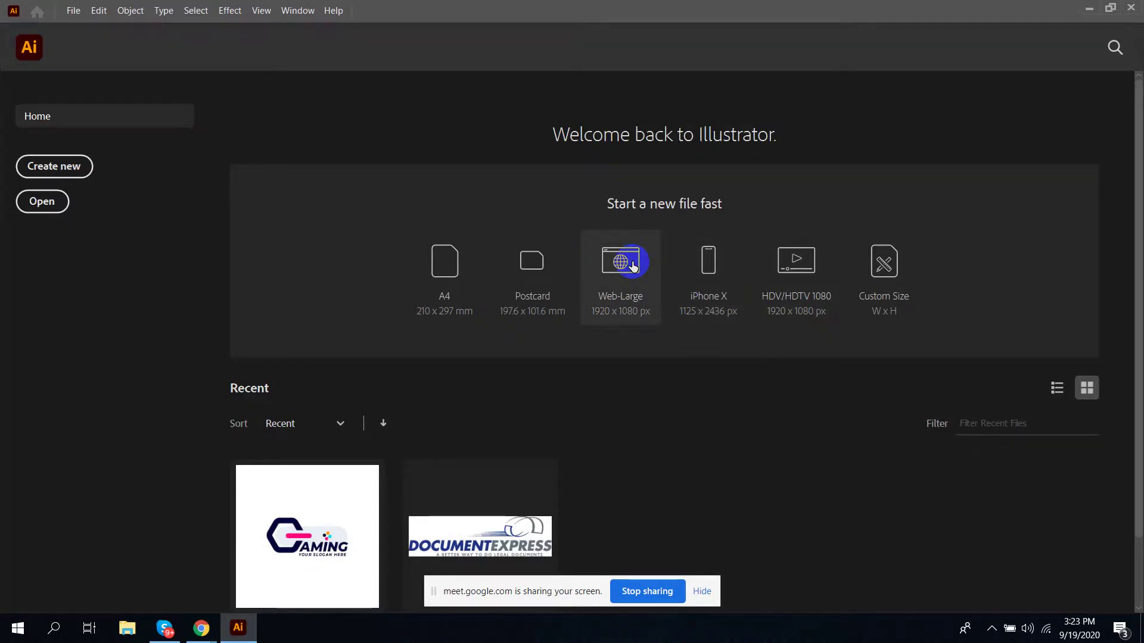
{"action": "left_click", "coordinate": [632, 265]}
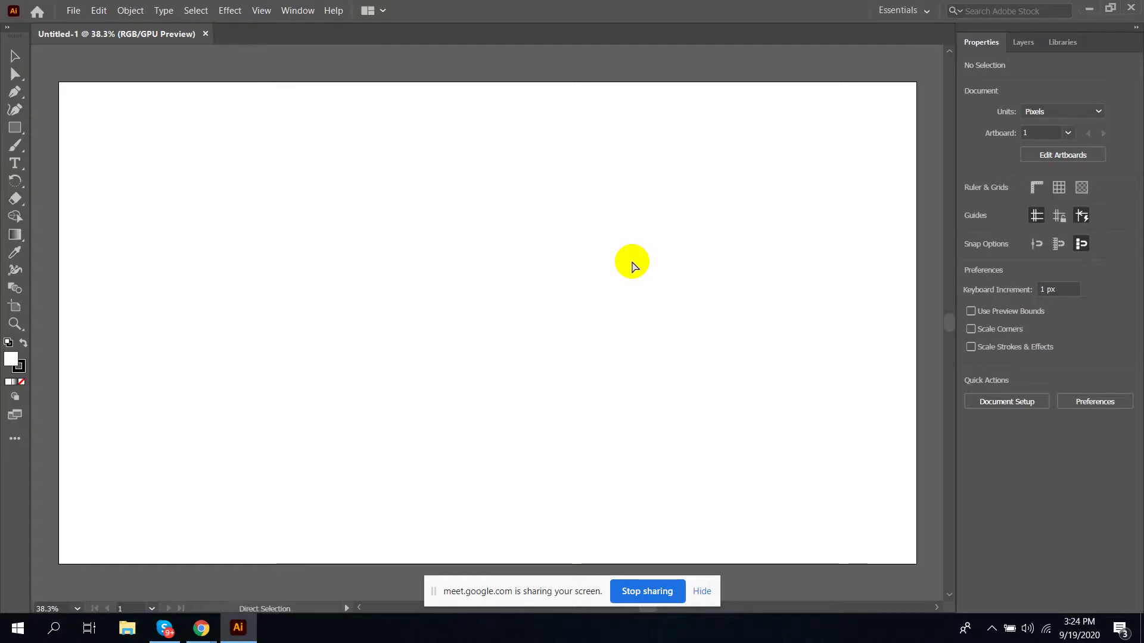
{"action": "key", "text": "ctrl+0"}
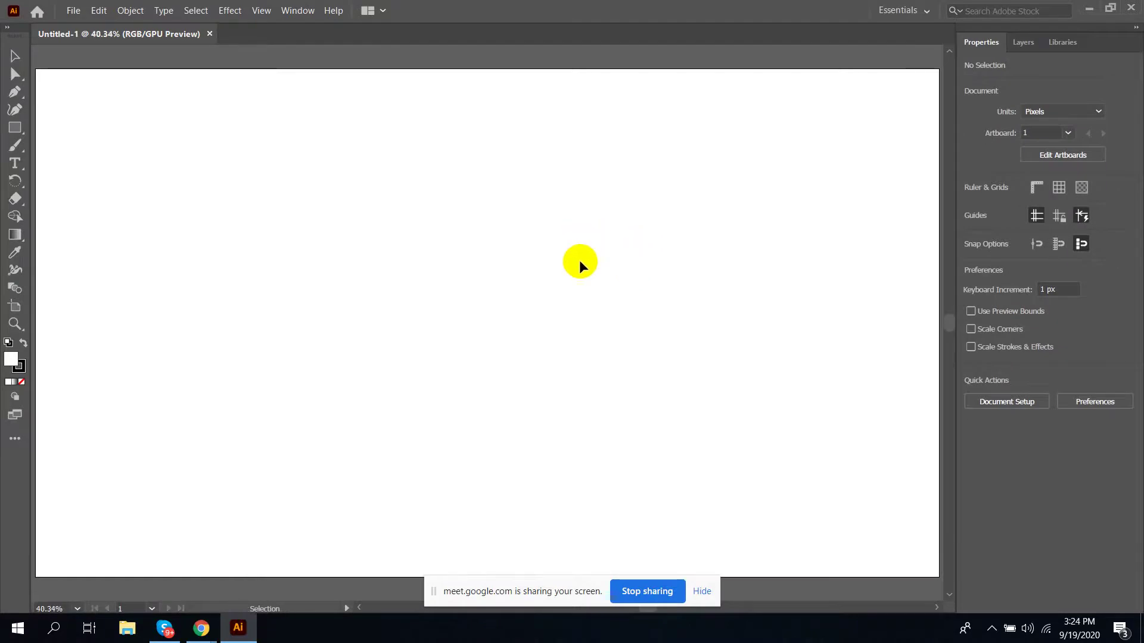
Look through the Desktop, Downloads and Documents folders in File Explorer, then return to the blank artboard
{"action": "left_click", "coordinate": [129, 628]}
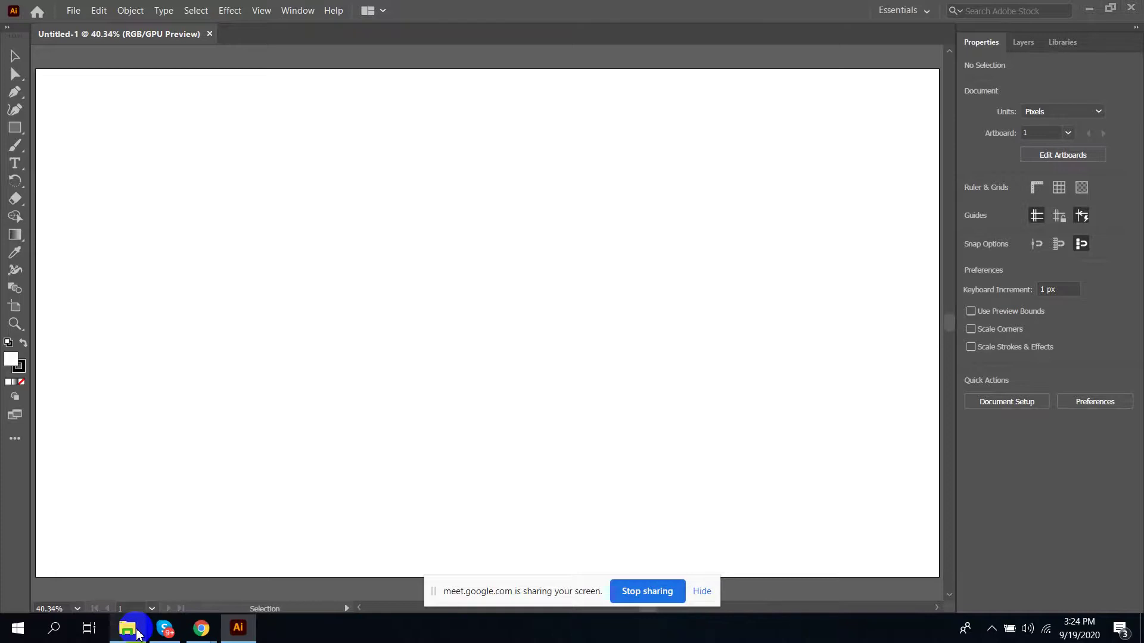
{"action": "left_click", "coordinate": [217, 197]}
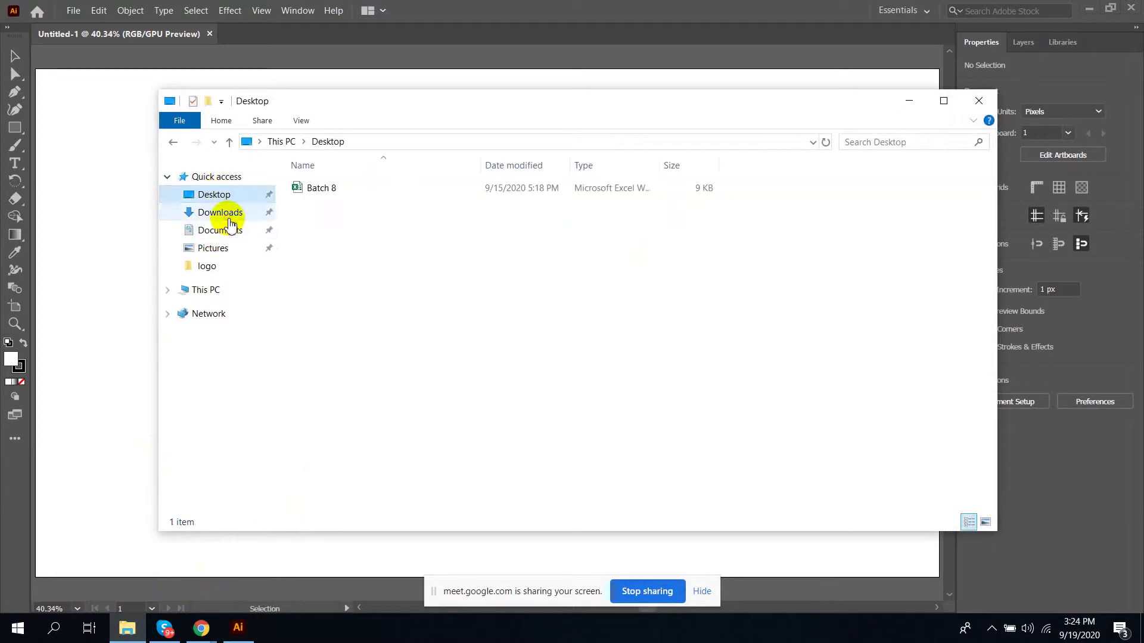
{"action": "left_click", "coordinate": [232, 214]}
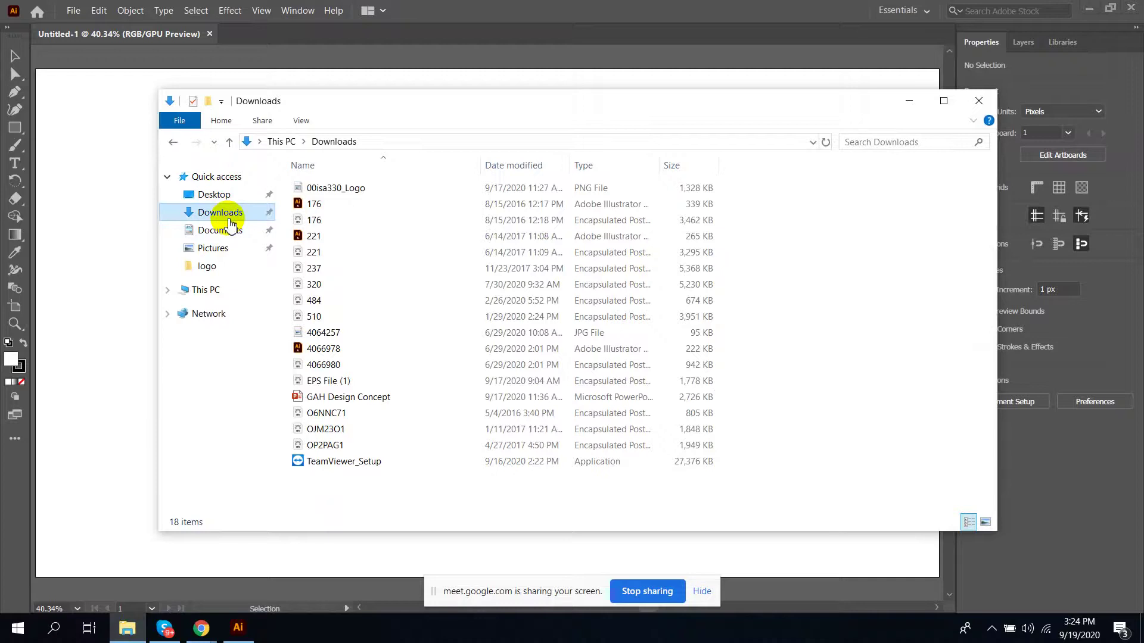
{"action": "left_click", "coordinate": [227, 233]}
{"action": "left_click", "coordinate": [229, 213]}
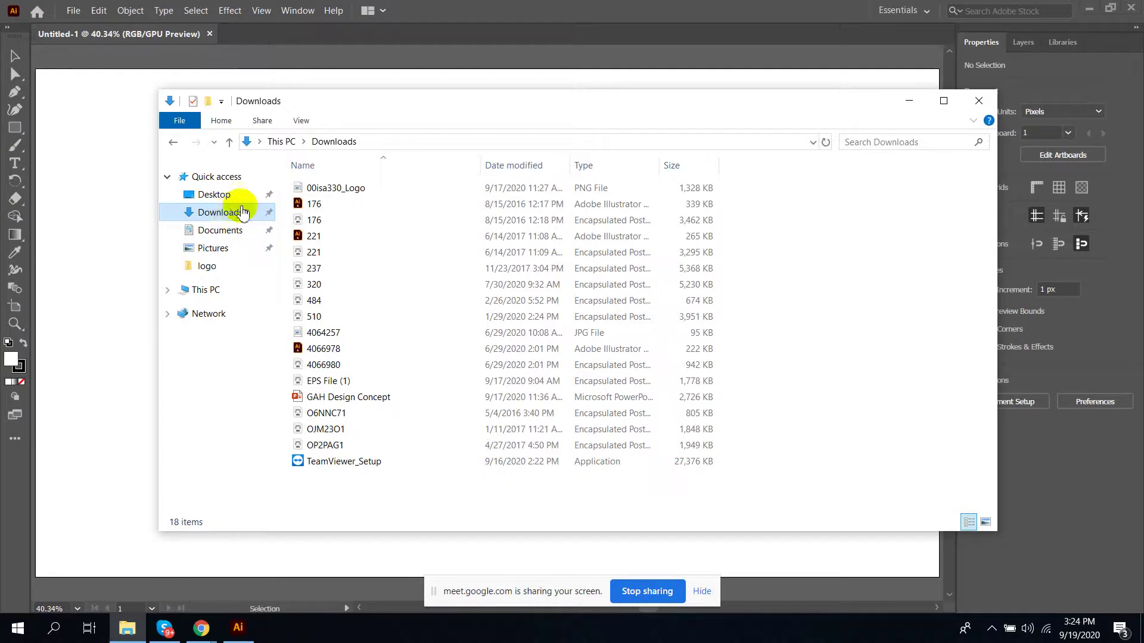
{"action": "left_click", "coordinate": [909, 100]}
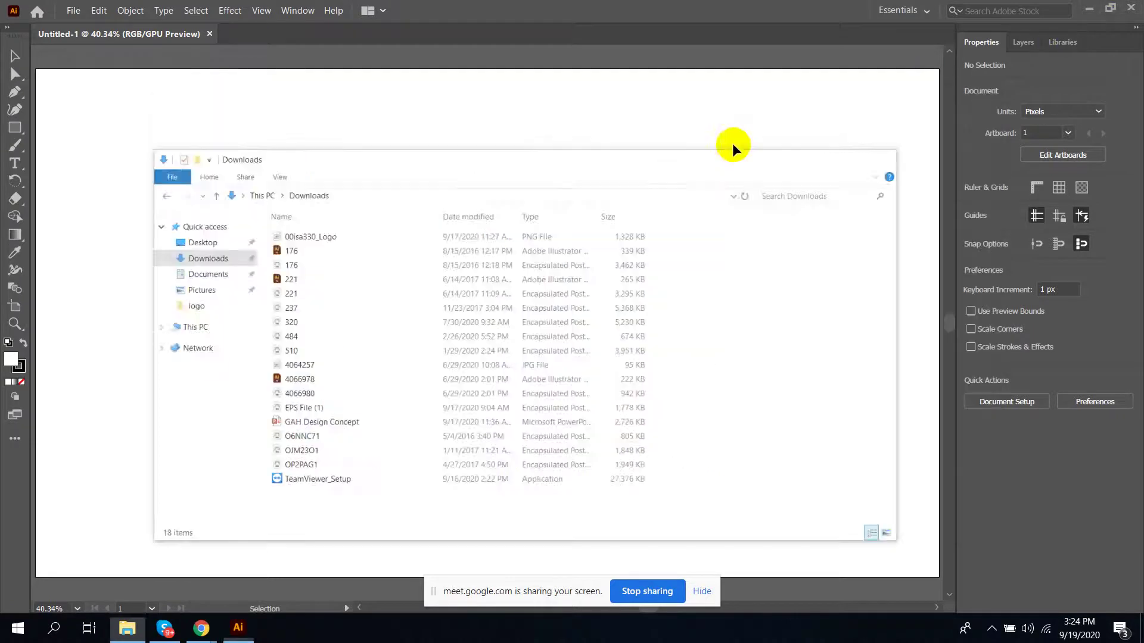
Paste the copied logo image onto the artboard, enlarge it from its centre to about 1138 x 876 px and deselect it
{"action": "key", "text": "ctrl+v"}
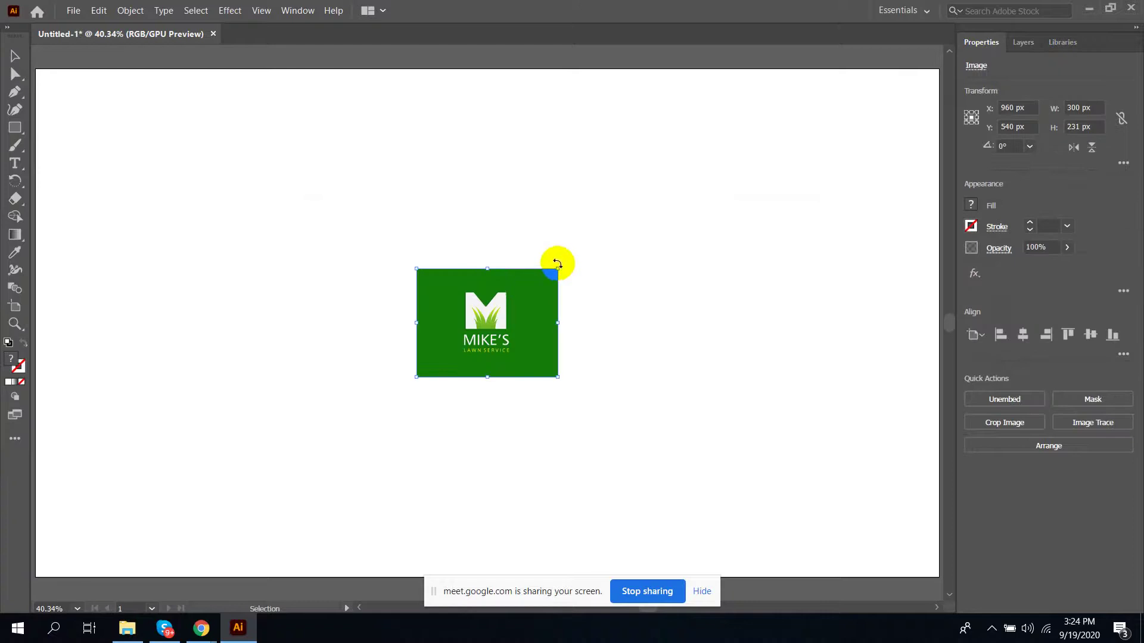
{"action": "left_click_drag", "start_coordinate": [557, 268], "coordinate": [858, 122]}
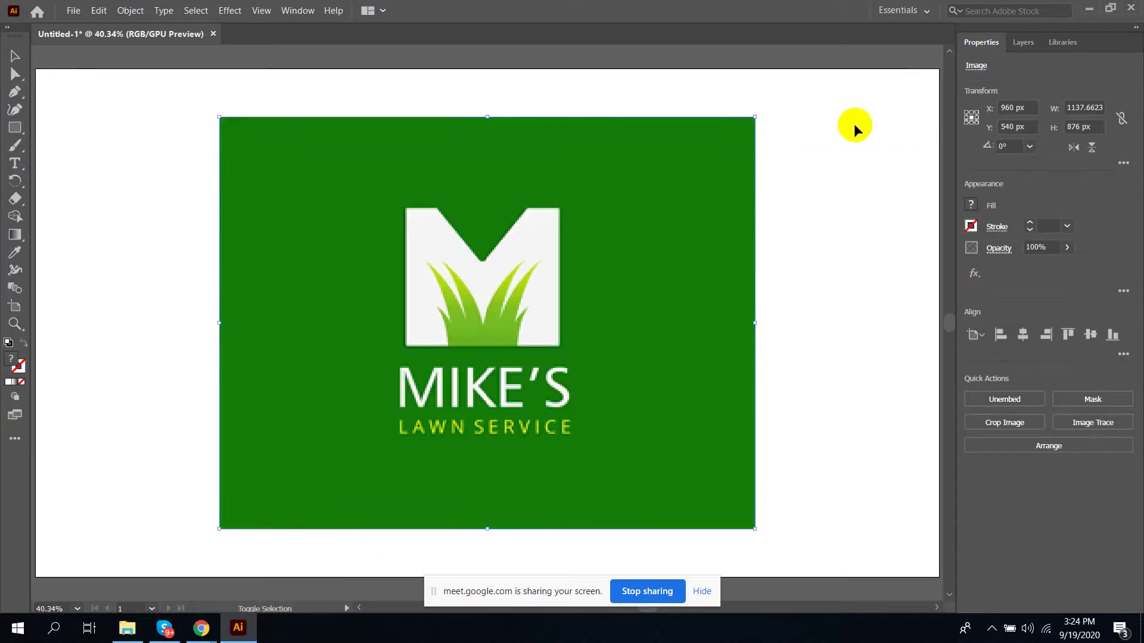
{"action": "key", "text": "ctrl+shift+a"}
{"action": "left_click", "coordinate": [516, 324]}
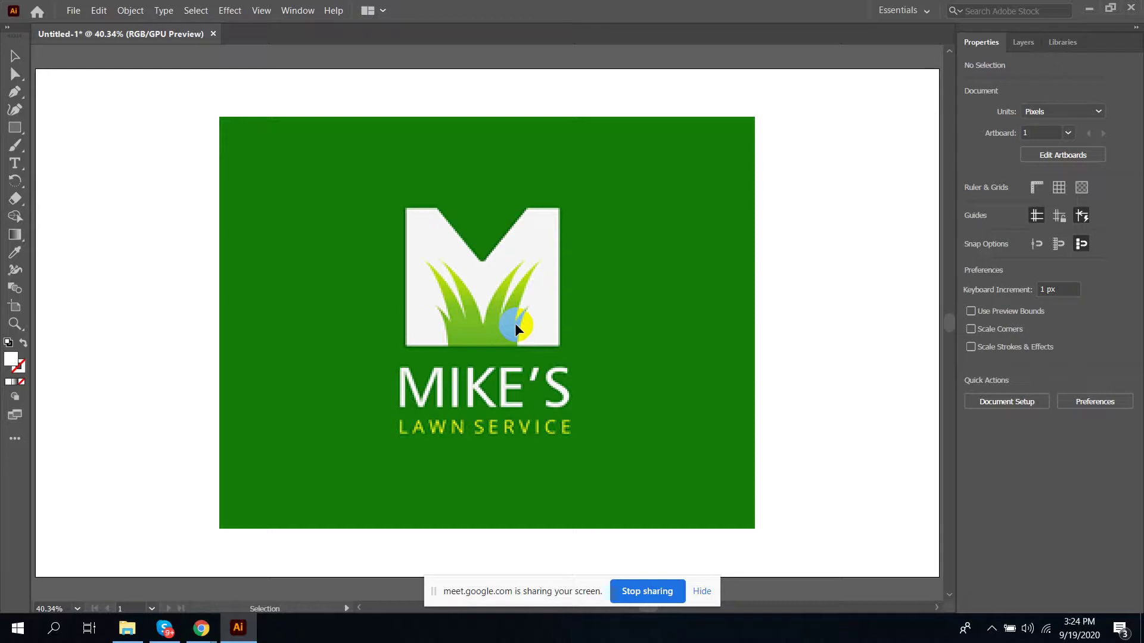
{"action": "key", "text": "p"}
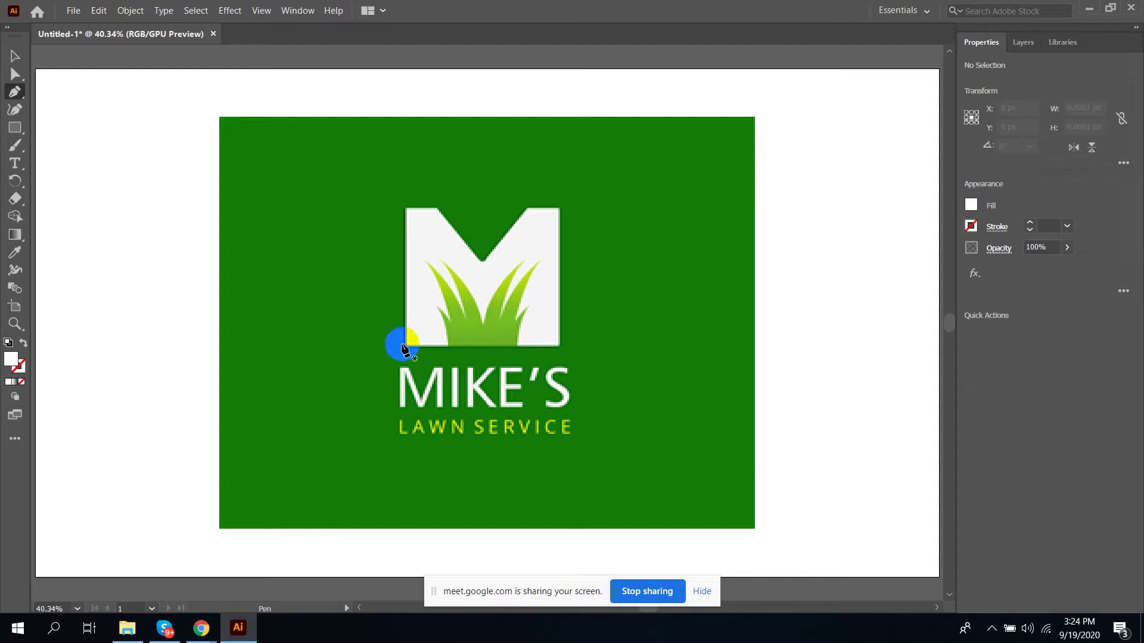
{"action": "left_click", "coordinate": [406, 347]}
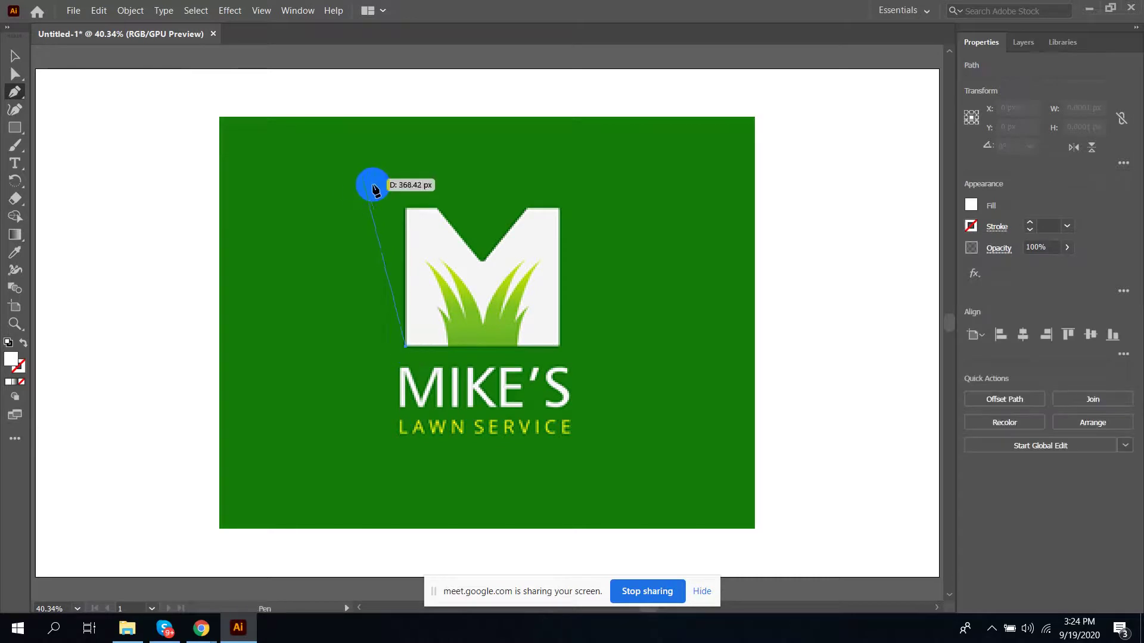
{"action": "left_click", "coordinate": [406, 210]}
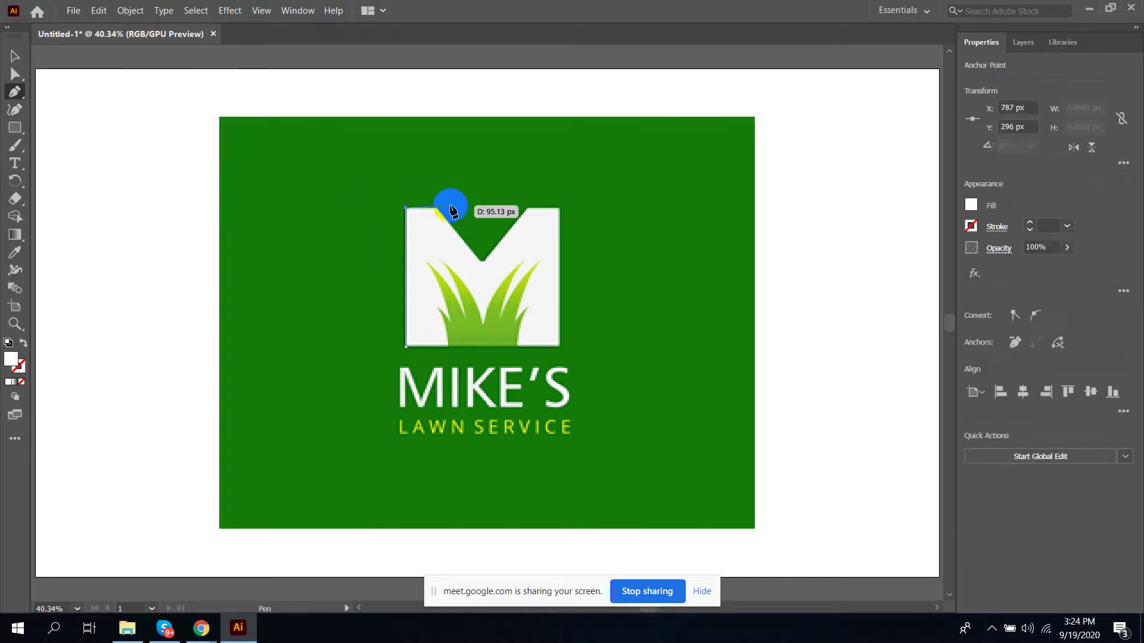
{"action": "left_click_drag", "start_coordinate": [439, 212], "coordinate": [440, 209]}
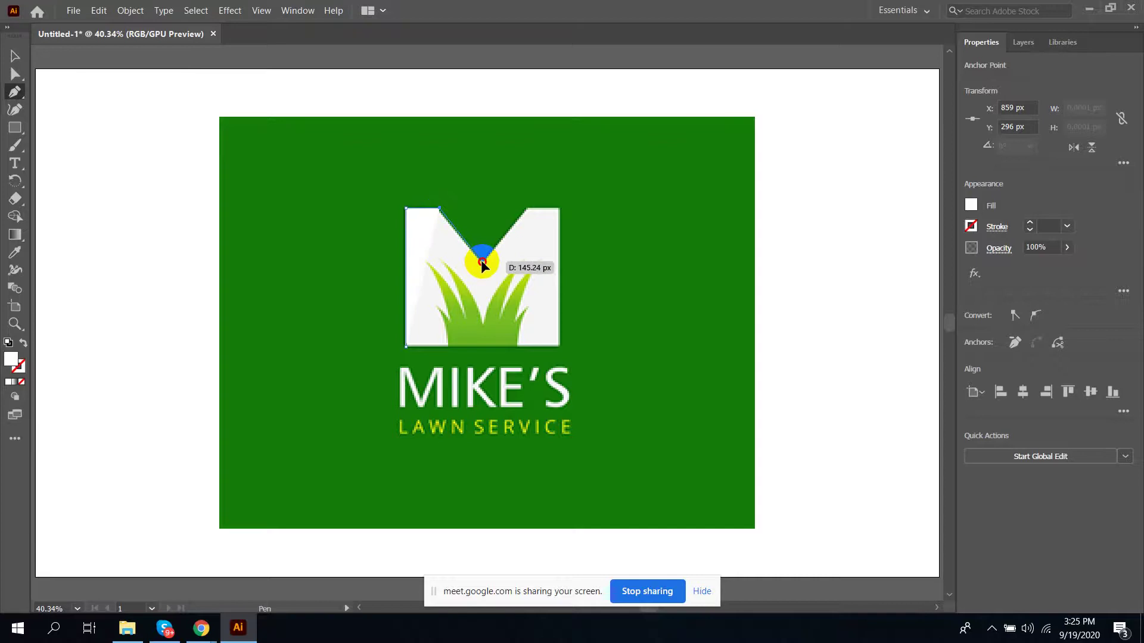
{"action": "left_click", "coordinate": [482, 261]}
{"action": "left_click", "coordinate": [482, 261], "text": "ctrl"}
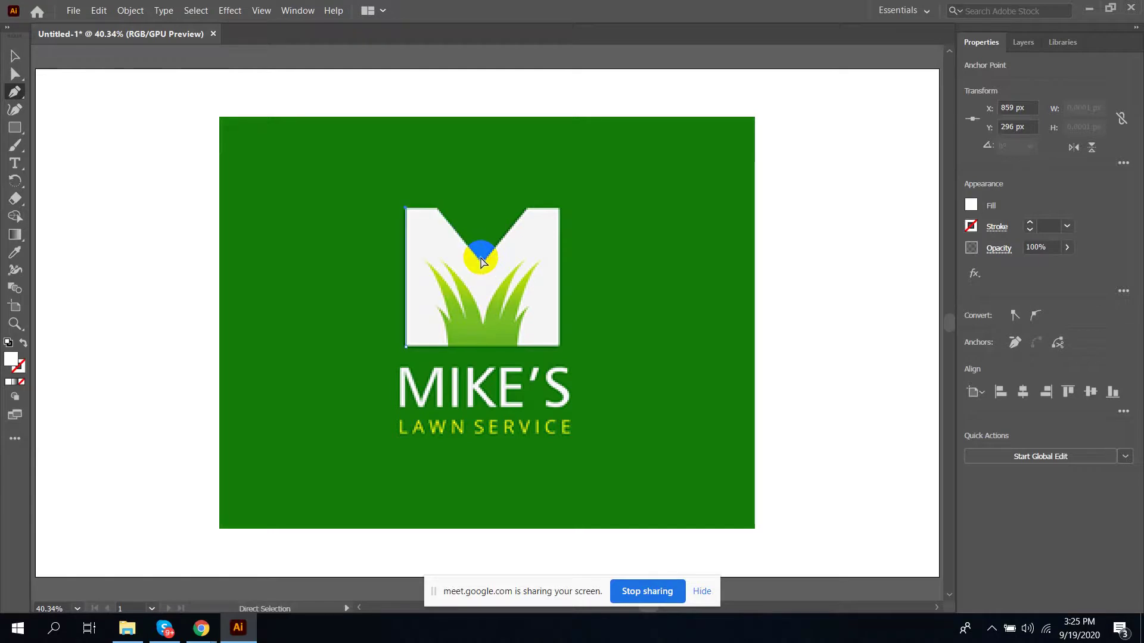
{"action": "key", "text": "v"}
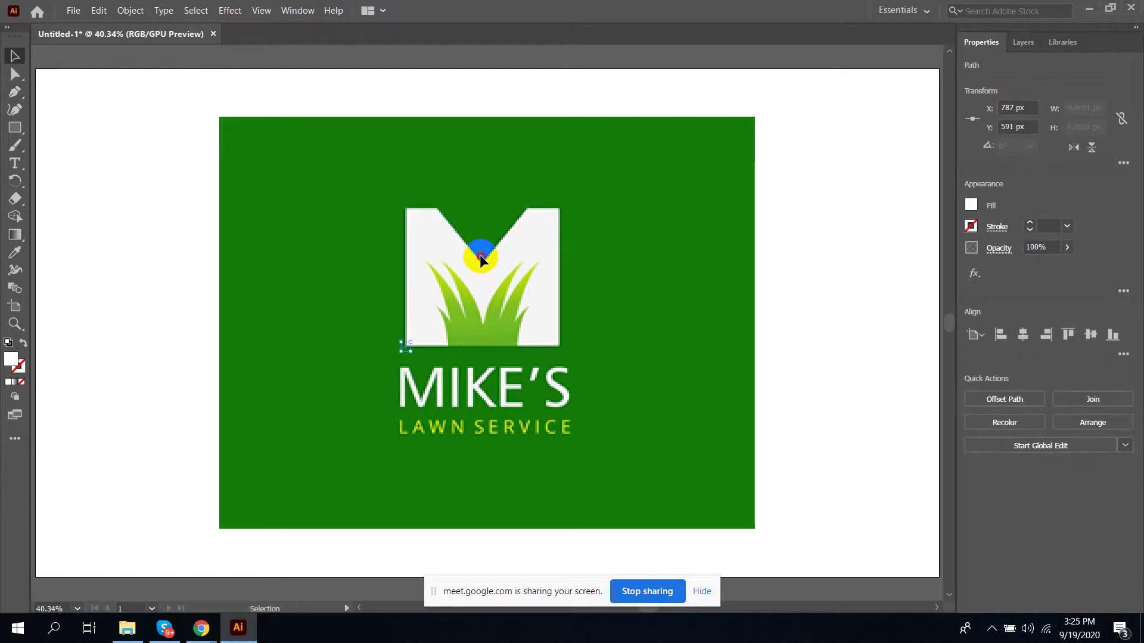
{"action": "left_click", "coordinate": [436, 297]}
{"action": "left_click", "coordinate": [357, 375]}
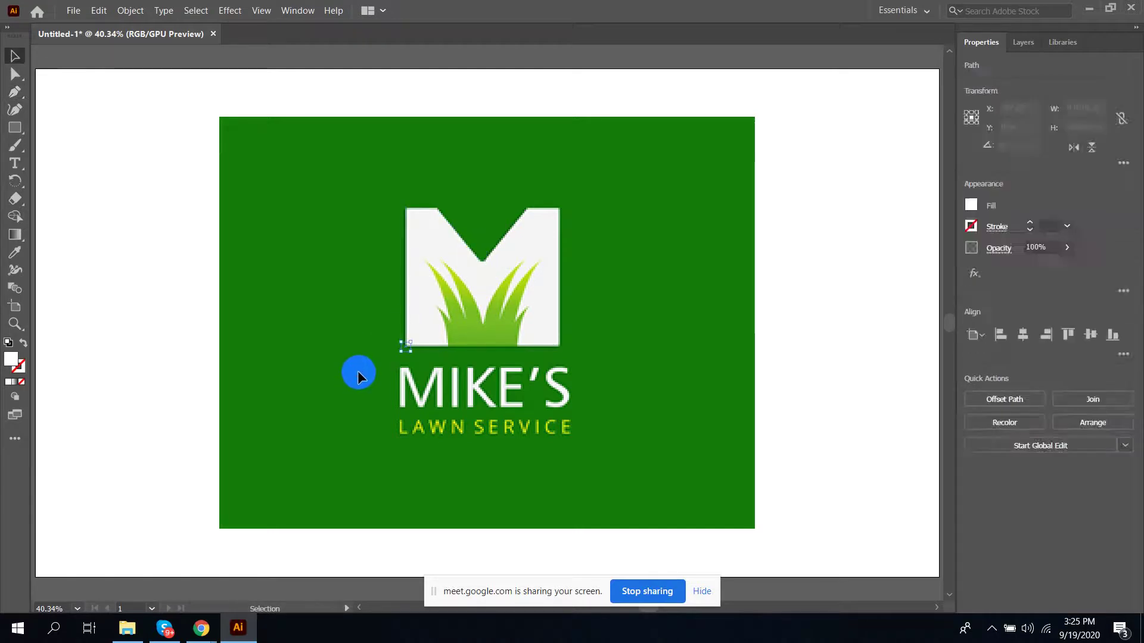
{"action": "left_click", "coordinate": [358, 370]}
{"action": "key", "text": "ctrl"}
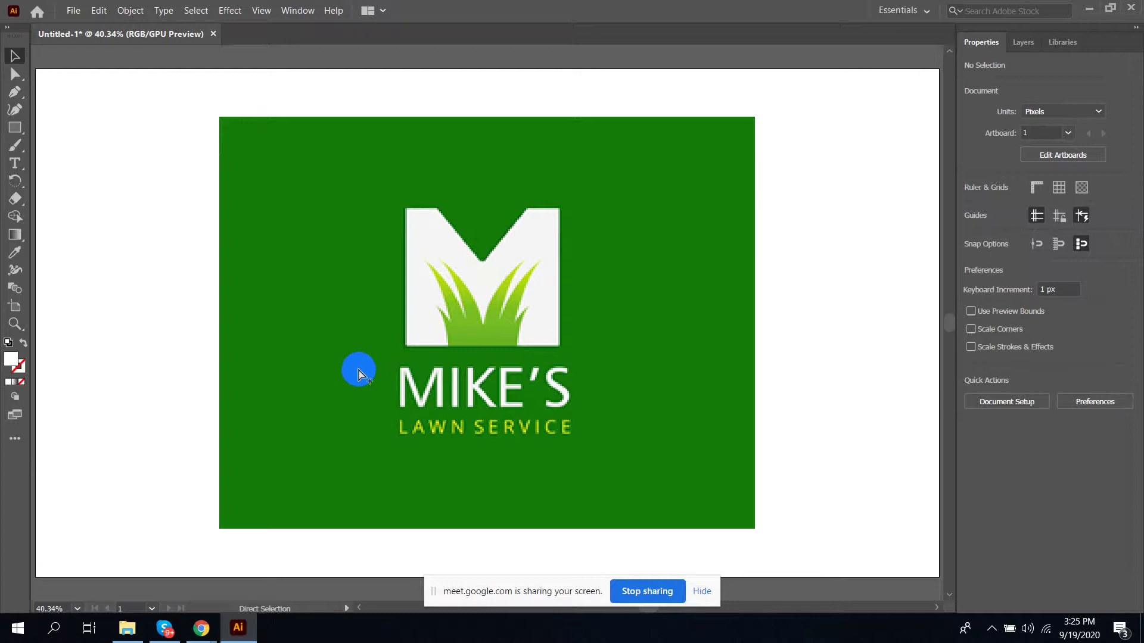
{"action": "left_click", "coordinate": [358, 374]}
Nudge the logo image slightly upward and bring up Image Trace with its advanced settings
{"action": "left_click_drag", "start_coordinate": [465, 256], "coordinate": [421, 219]}
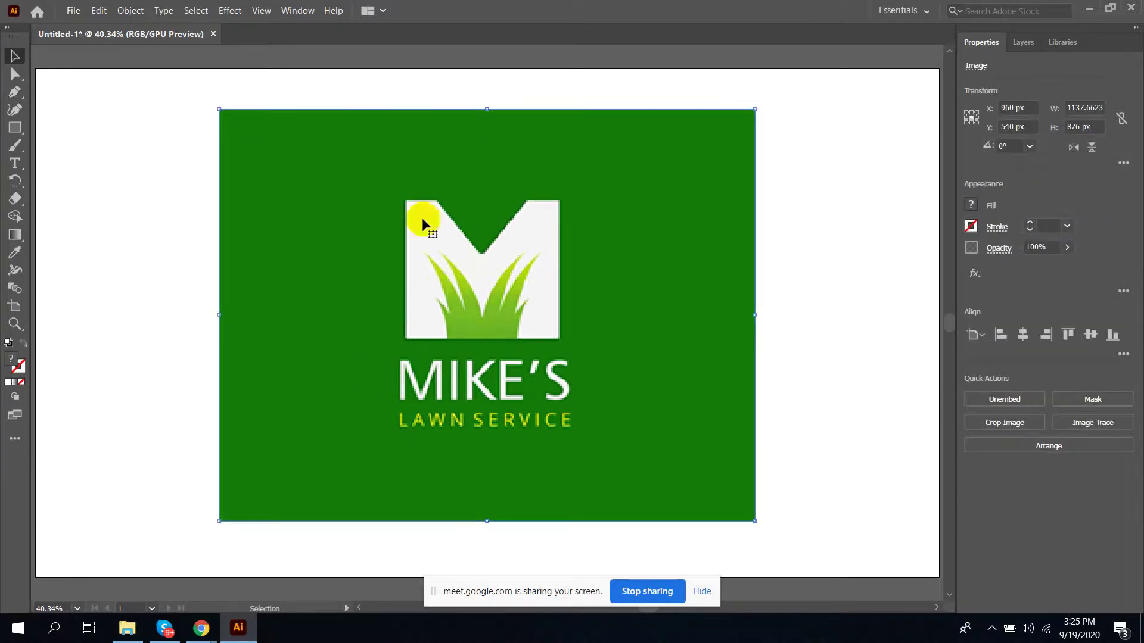
{"action": "left_click", "coordinate": [298, 10]}
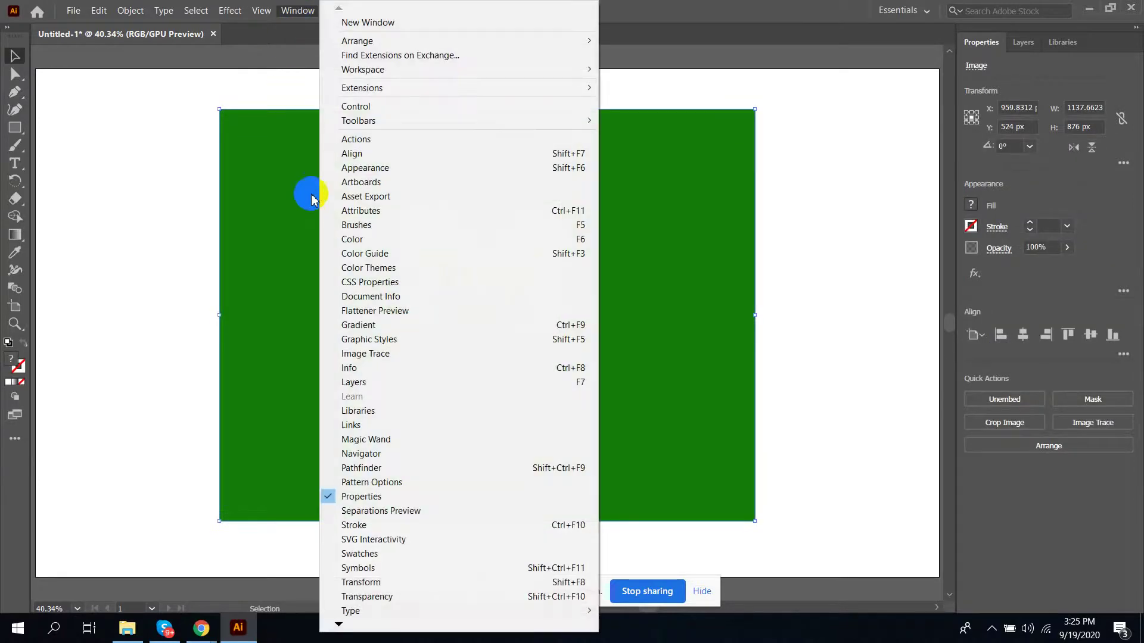
{"action": "left_click", "coordinate": [393, 354]}
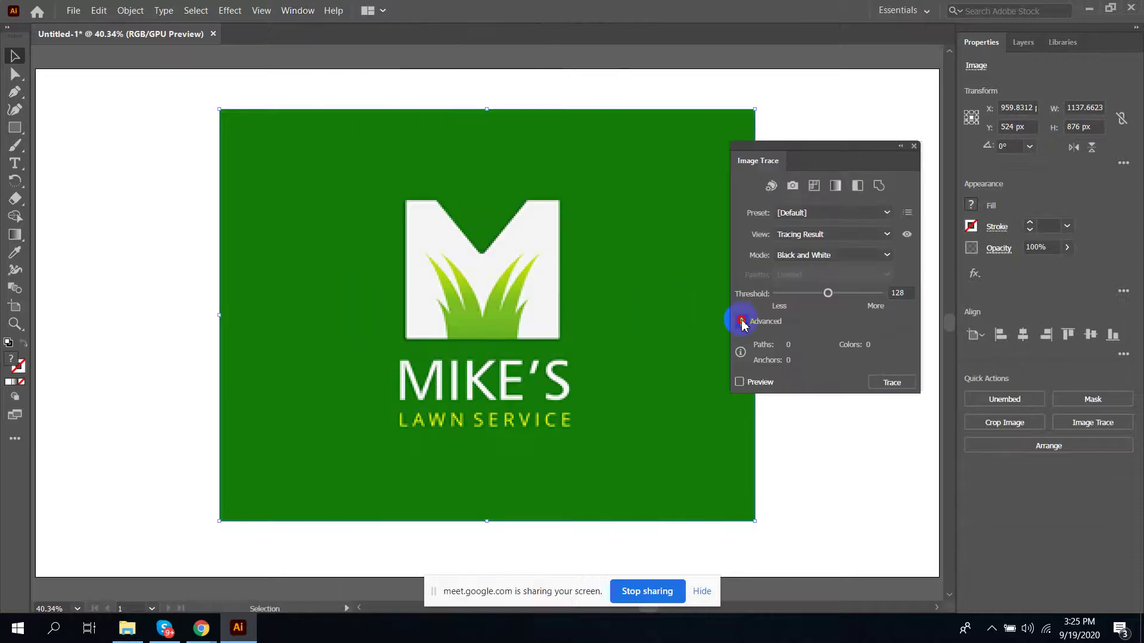
{"action": "left_click", "coordinate": [742, 322]}
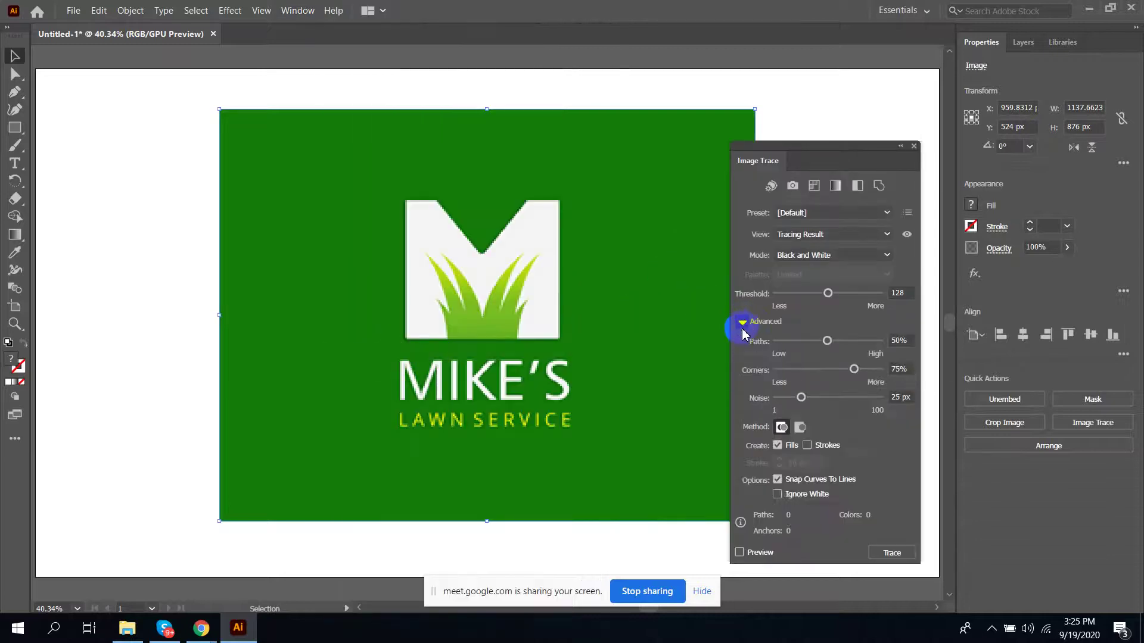
Preview a black-and-white trace of the logo with threshold 230, paths 68%, corners 86% and white ignored
{"action": "left_click", "coordinate": [852, 294]}
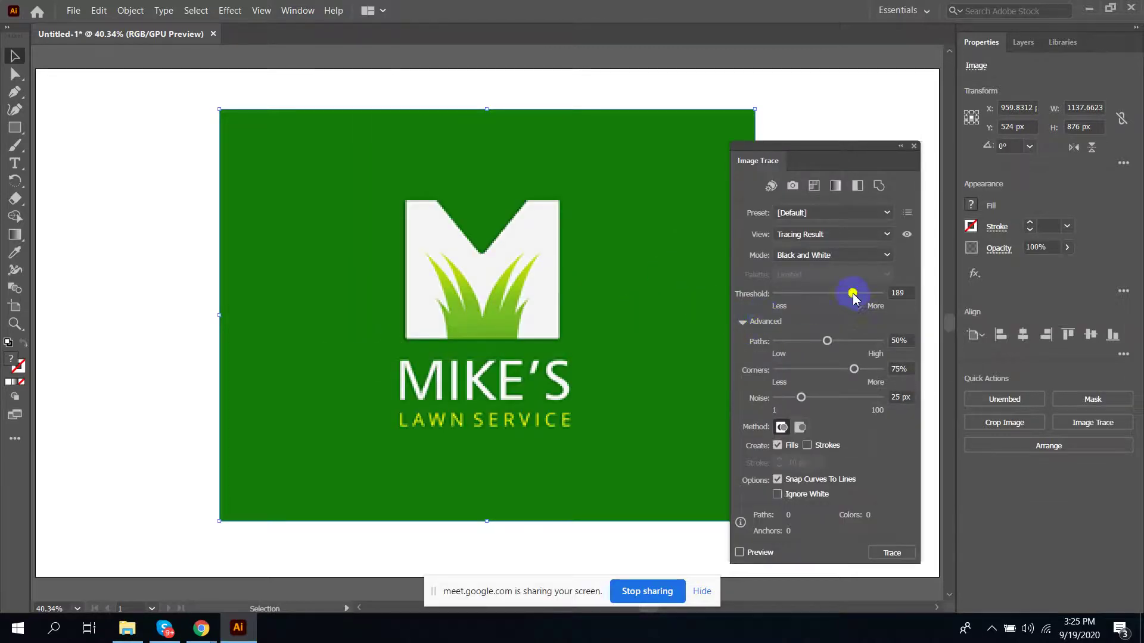
{"action": "left_click", "coordinate": [845, 341]}
{"action": "left_click", "coordinate": [865, 369]}
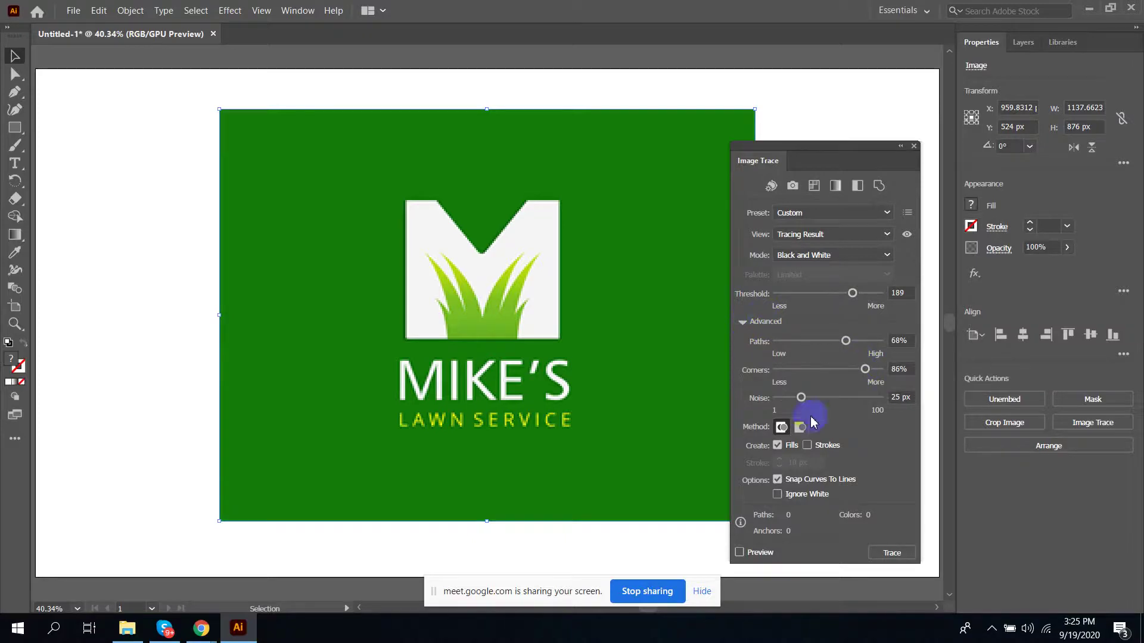
{"action": "left_click", "coordinate": [778, 494]}
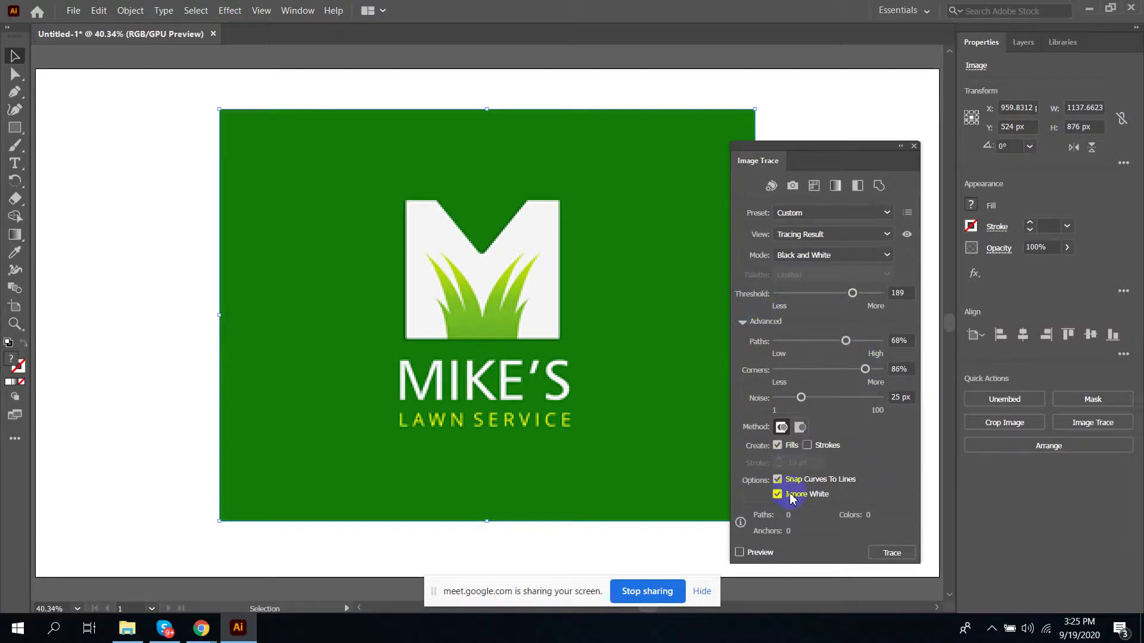
{"action": "left_click", "coordinate": [739, 553]}
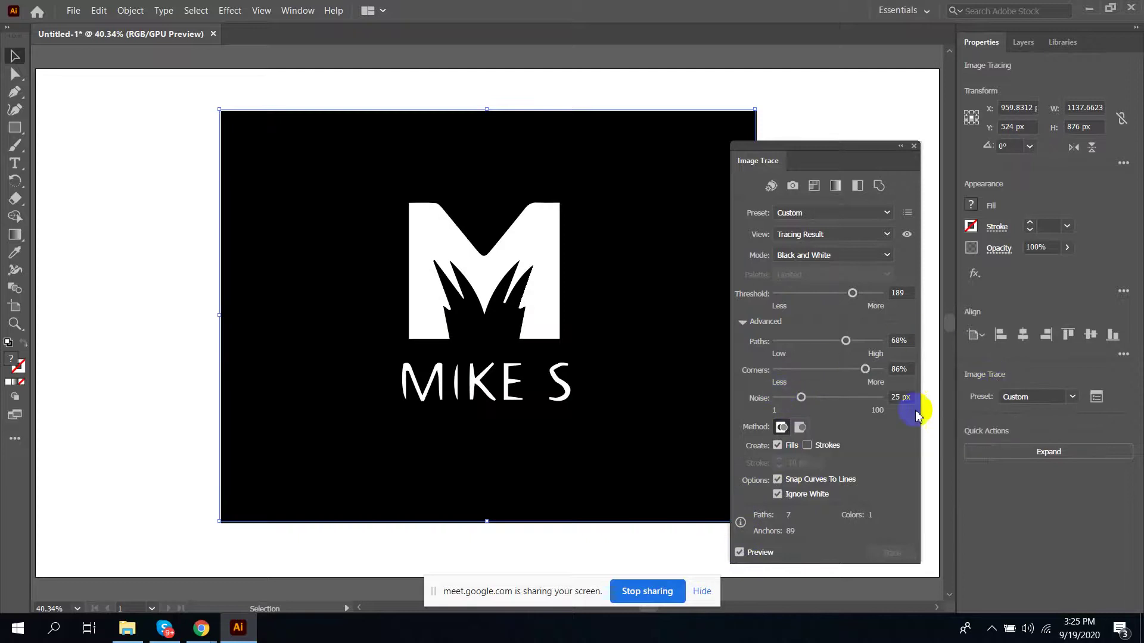
{"action": "mouse_move", "coordinate": [852, 293]}
{"action": "left_mouse_down"}
{"action": "mouse_move", "coordinate": [874, 298]}
{"action": "mouse_move", "coordinate": [824, 295]}
{"action": "mouse_move", "coordinate": [880, 294]}
{"action": "mouse_move", "coordinate": [868, 297]}
{"action": "left_mouse_up"}
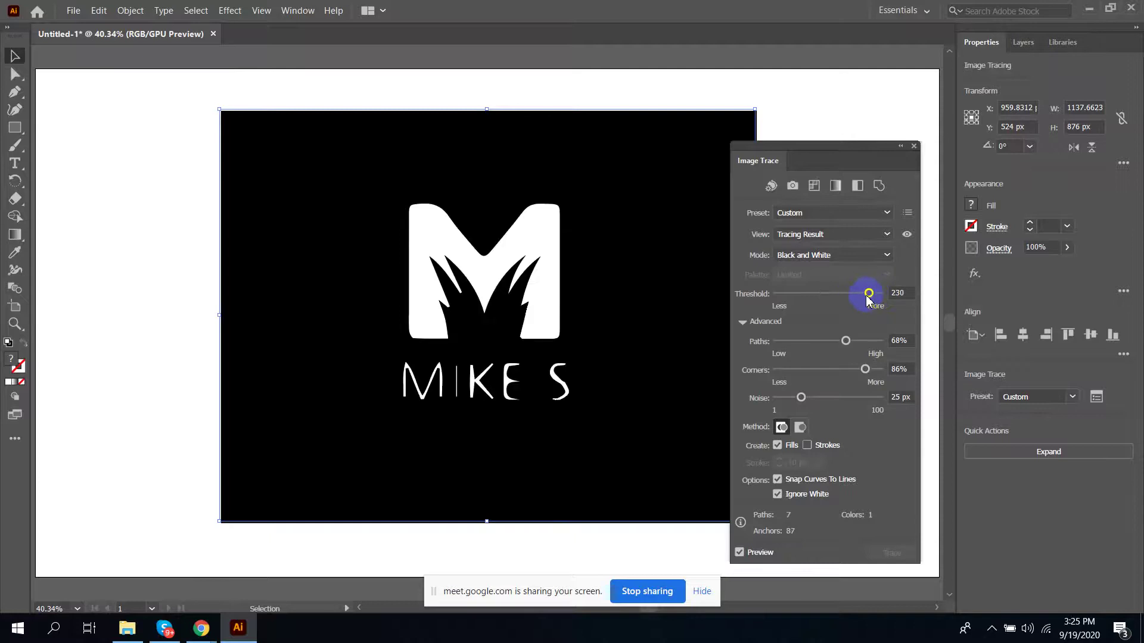
Expand the traced logo into editable paths, ungroup it and close the Image Trace settings
{"action": "left_click", "coordinate": [1066, 454]}
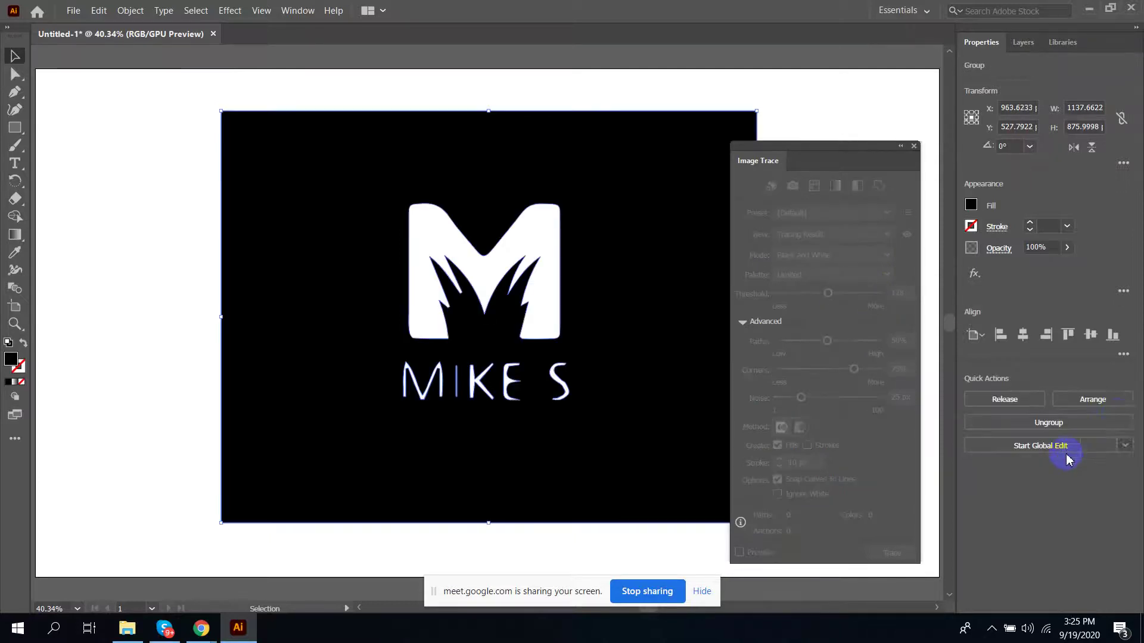
{"action": "left_click", "coordinate": [1113, 429]}
{"action": "left_click", "coordinate": [913, 147]}
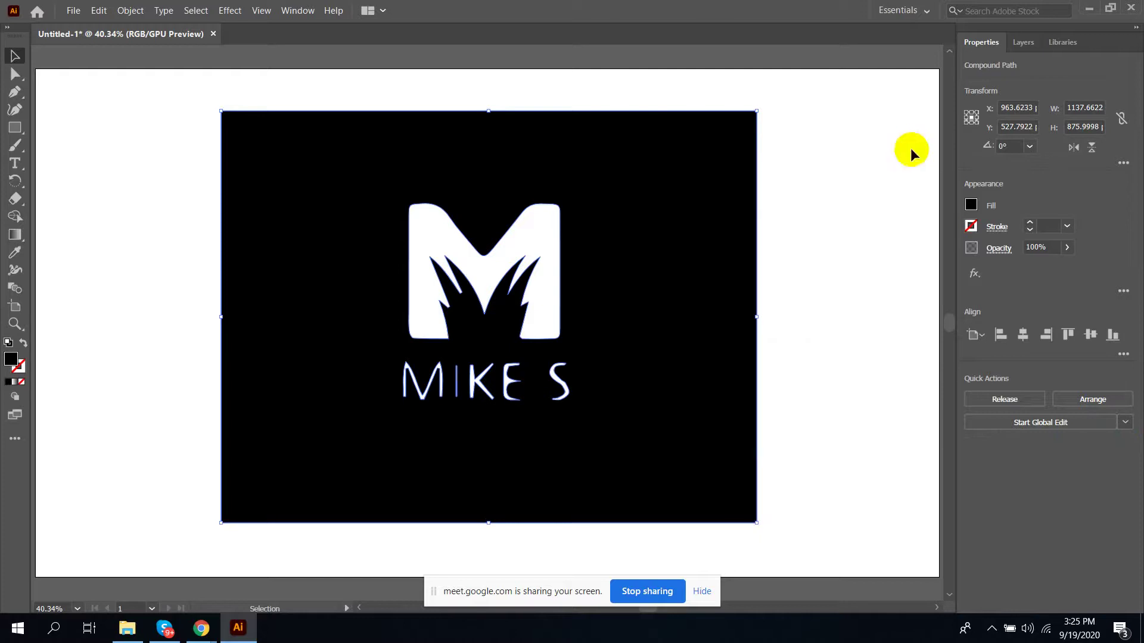
Draw a rectangle of about 604 x 374 px over the letter M, fill it red and send it to the back
{"action": "left_click", "coordinate": [18, 129]}
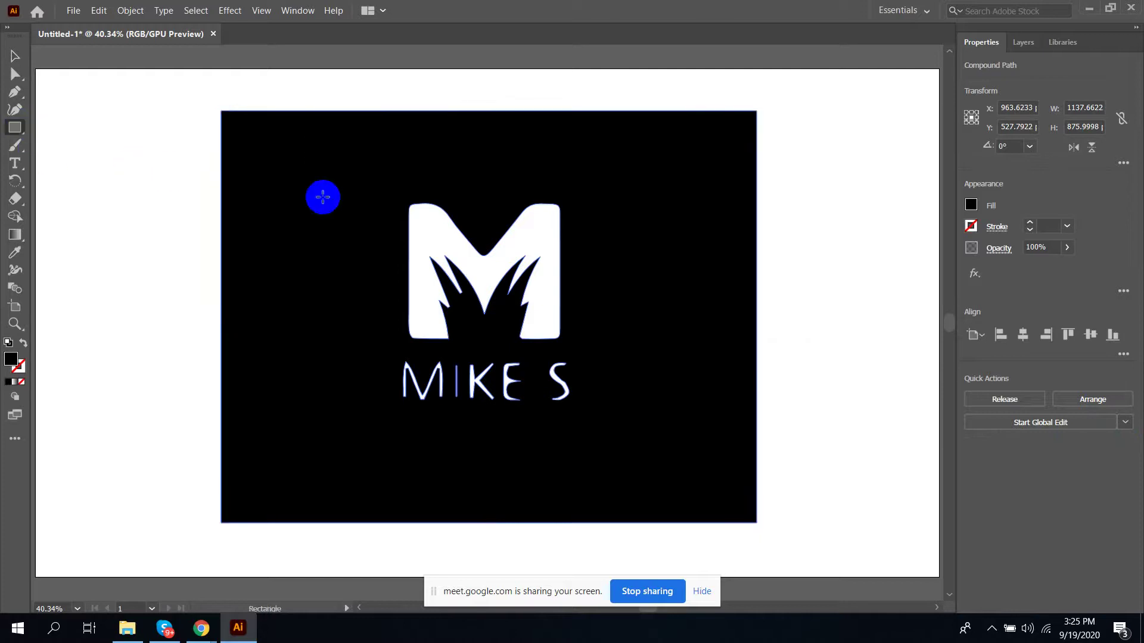
{"action": "left_click_drag", "start_coordinate": [345, 180], "coordinate": [630, 356]}
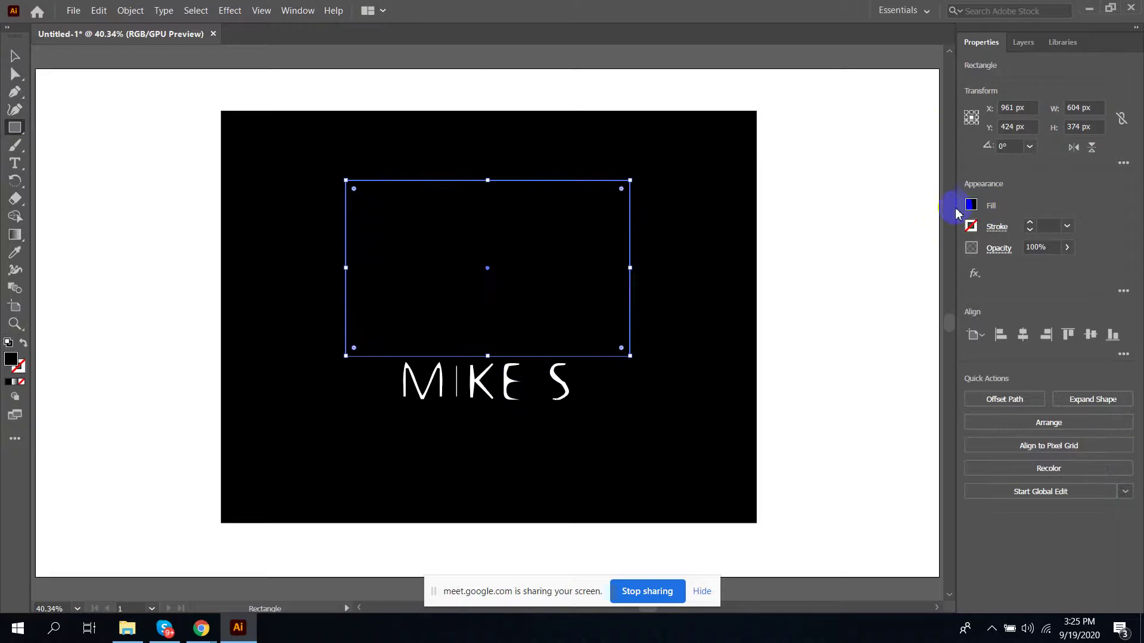
{"action": "left_click", "coordinate": [976, 208]}
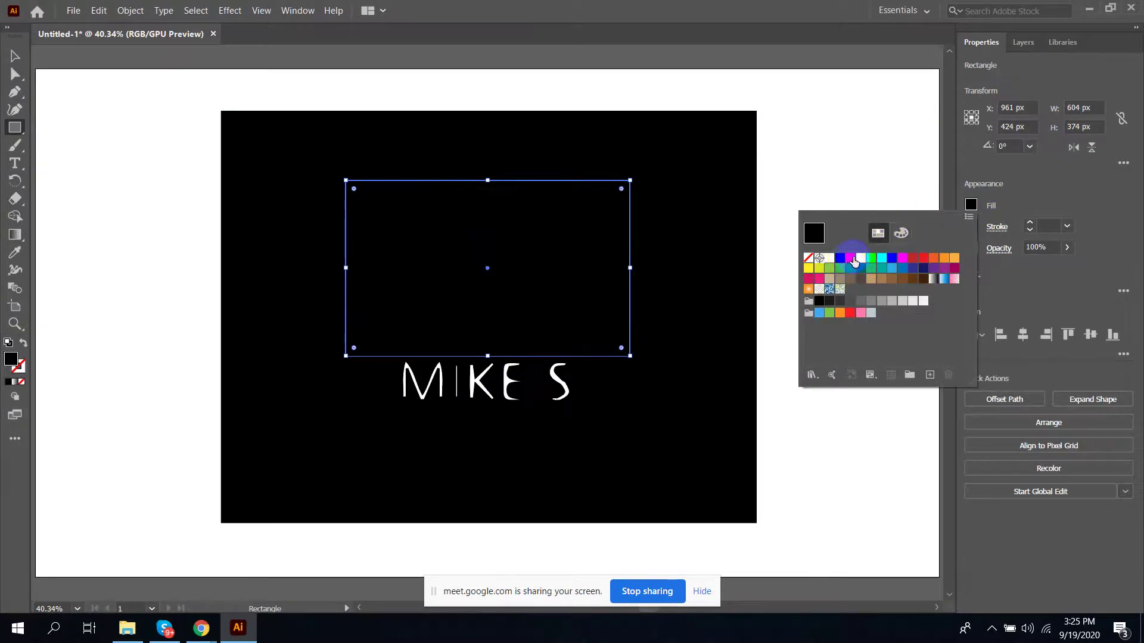
{"action": "left_click", "coordinate": [853, 258]}
{"action": "key", "text": "Escape"}
{"action": "key", "text": "v"}
{"action": "right_click", "coordinate": [576, 264]}
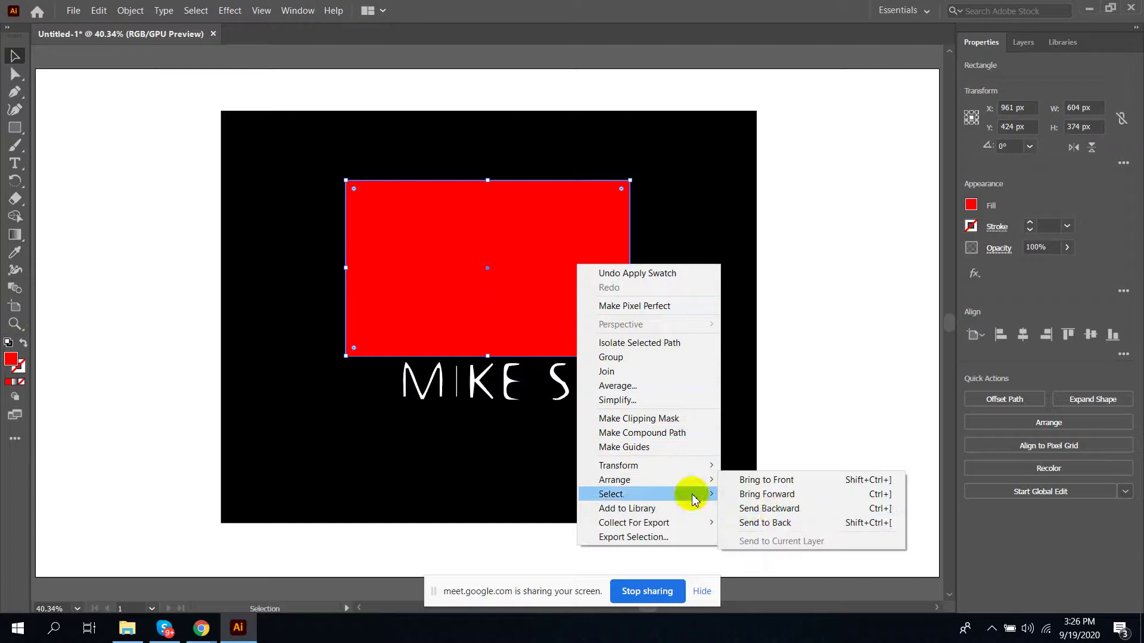
{"action": "left_click", "coordinate": [775, 523]}
Divide the black trace and the red rectangle with Pathfinder, then ungroup the resulting pieces and deselect them
{"action": "left_click_drag", "start_coordinate": [809, 204], "coordinate": [477, 333]}
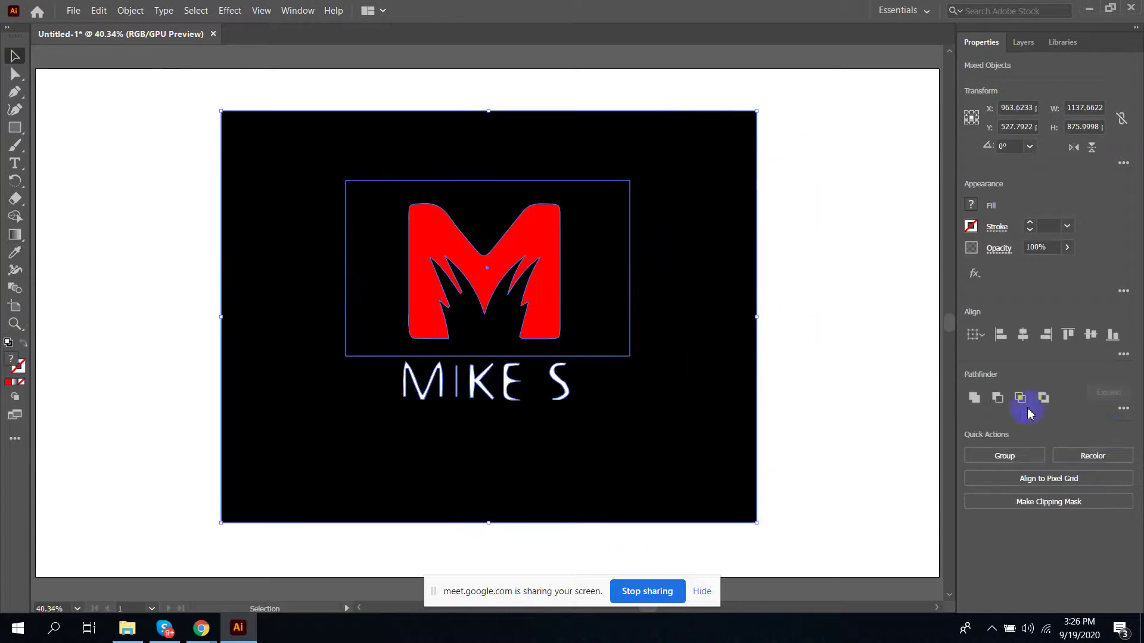
{"action": "left_click", "coordinate": [1123, 408]}
{"action": "left_click", "coordinate": [984, 506]}
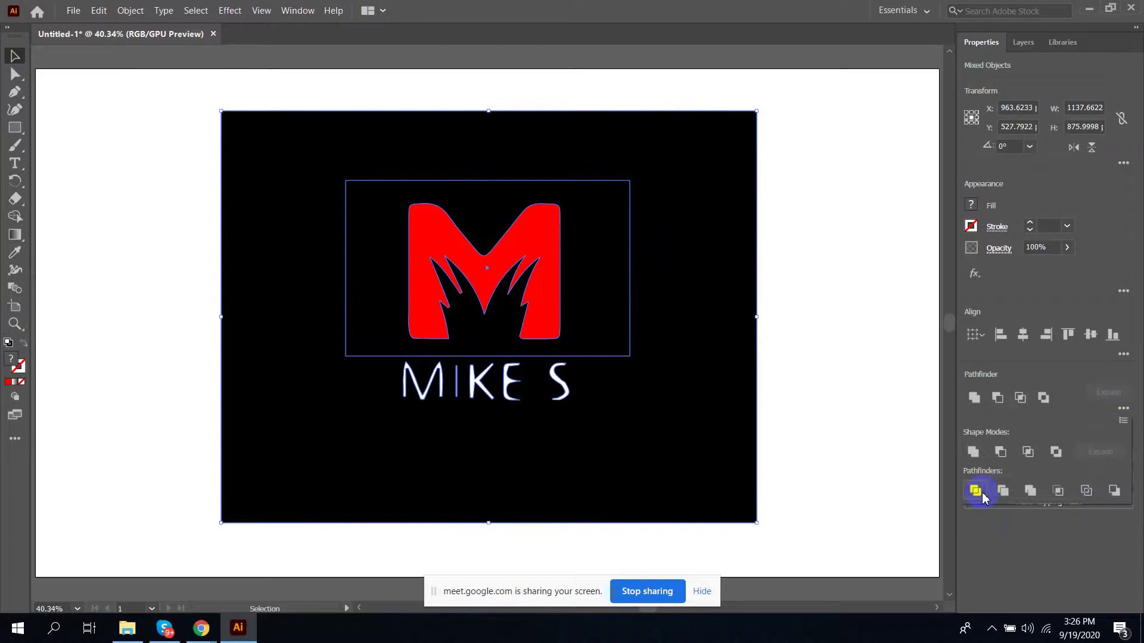
{"action": "left_click", "coordinate": [845, 308]}
{"action": "right_click", "coordinate": [727, 306]}
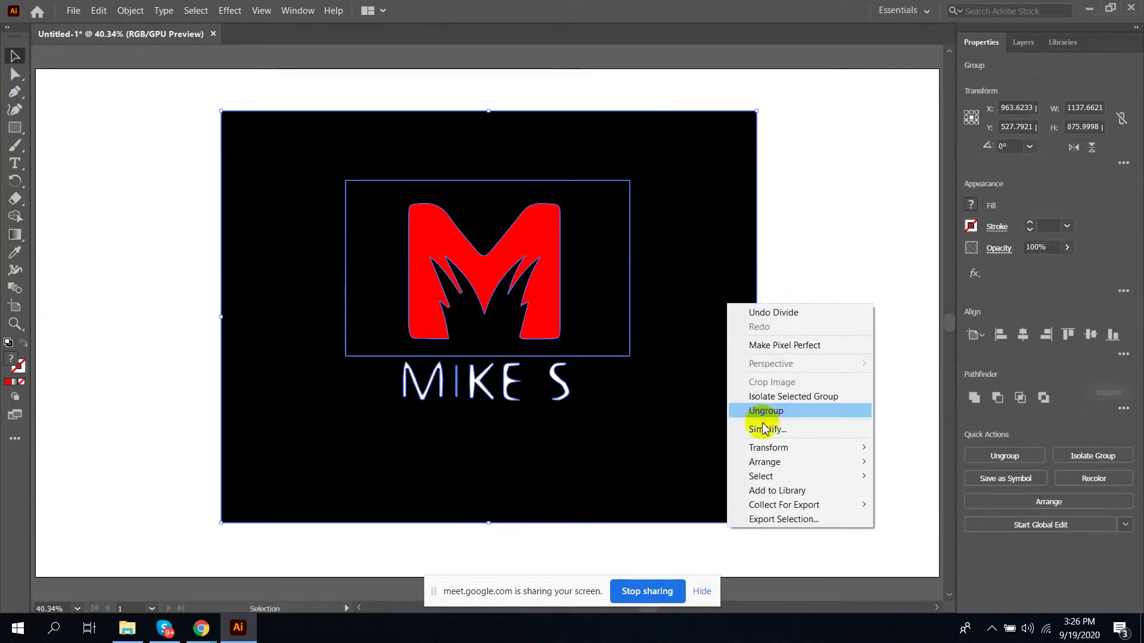
{"action": "left_click", "coordinate": [760, 412]}
{"action": "left_click", "coordinate": [842, 284]}
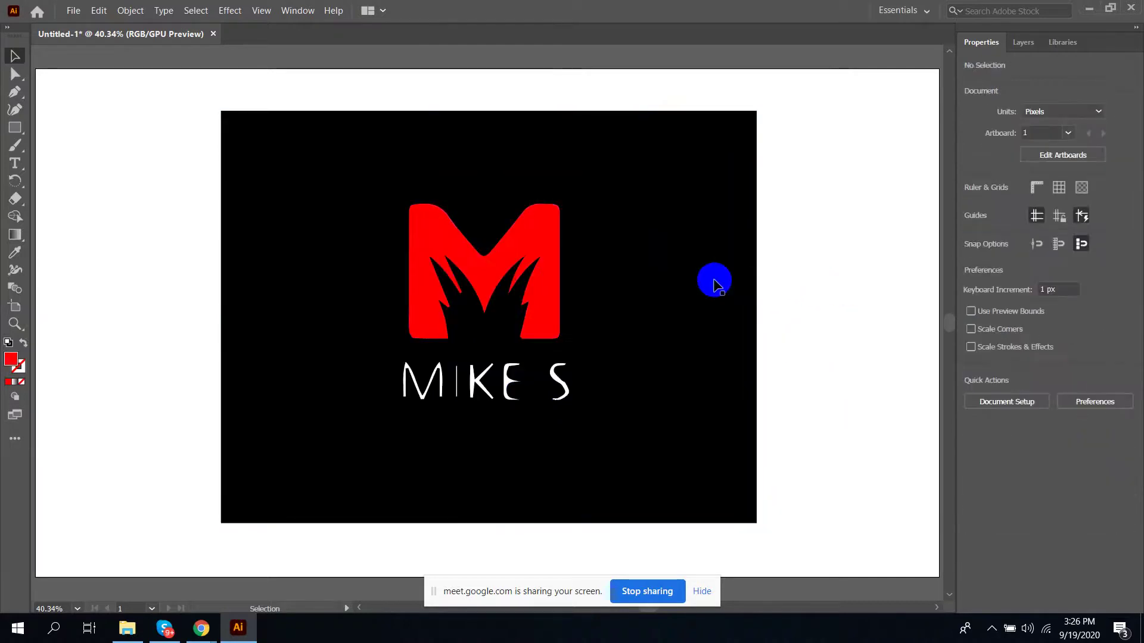
Delete all black pieces using the Magic Wand, plus the leftover unfilled MIKE S letter outlines, keeping only the red M
{"action": "key", "text": "y"}
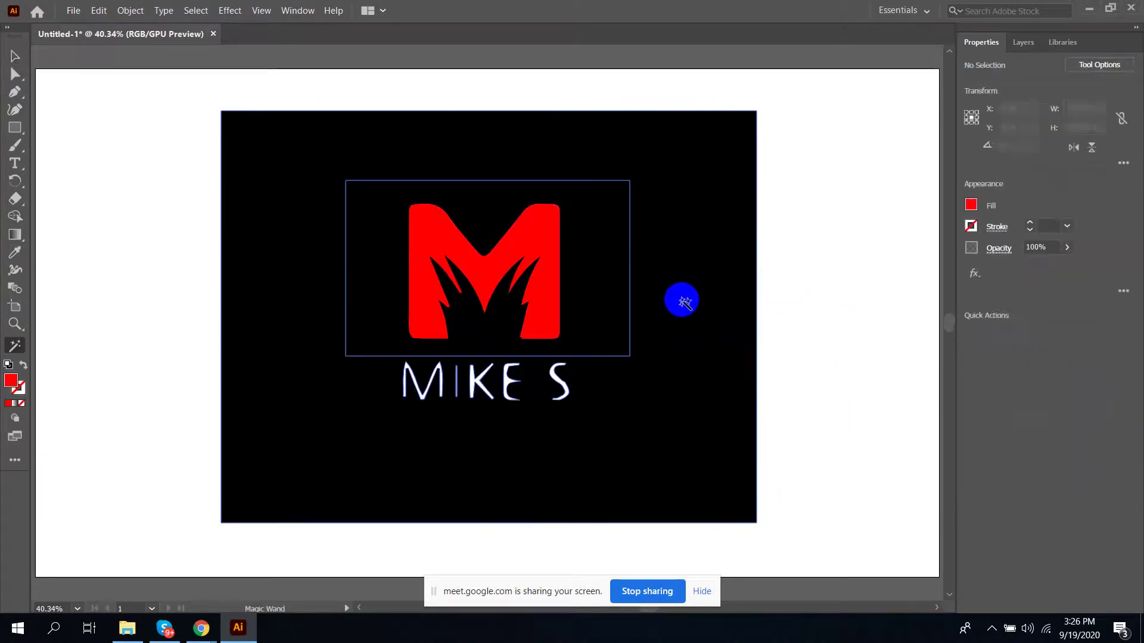
{"action": "left_click", "coordinate": [679, 298]}
{"action": "key", "text": "Delete"}
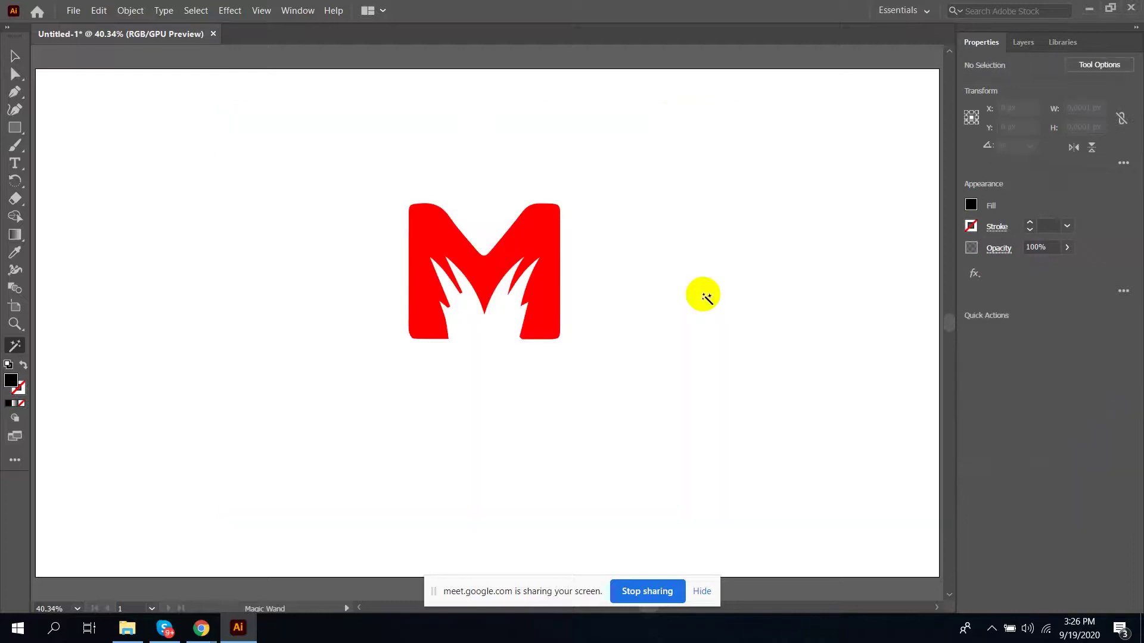
{"action": "key", "text": "v"}
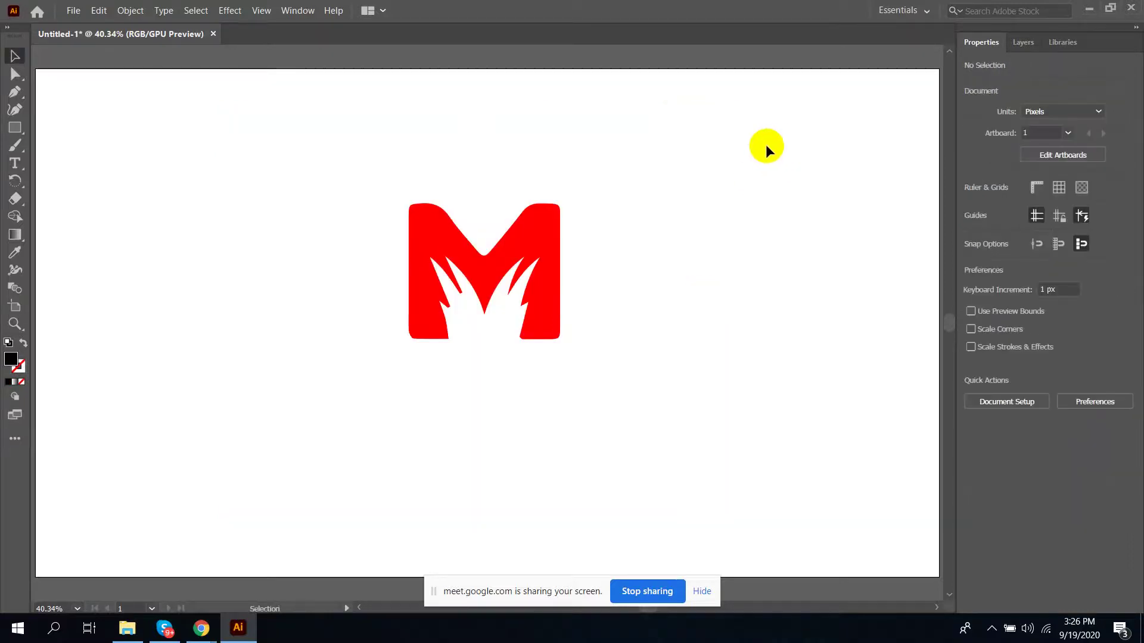
{"action": "key", "text": "ctrl+z"}
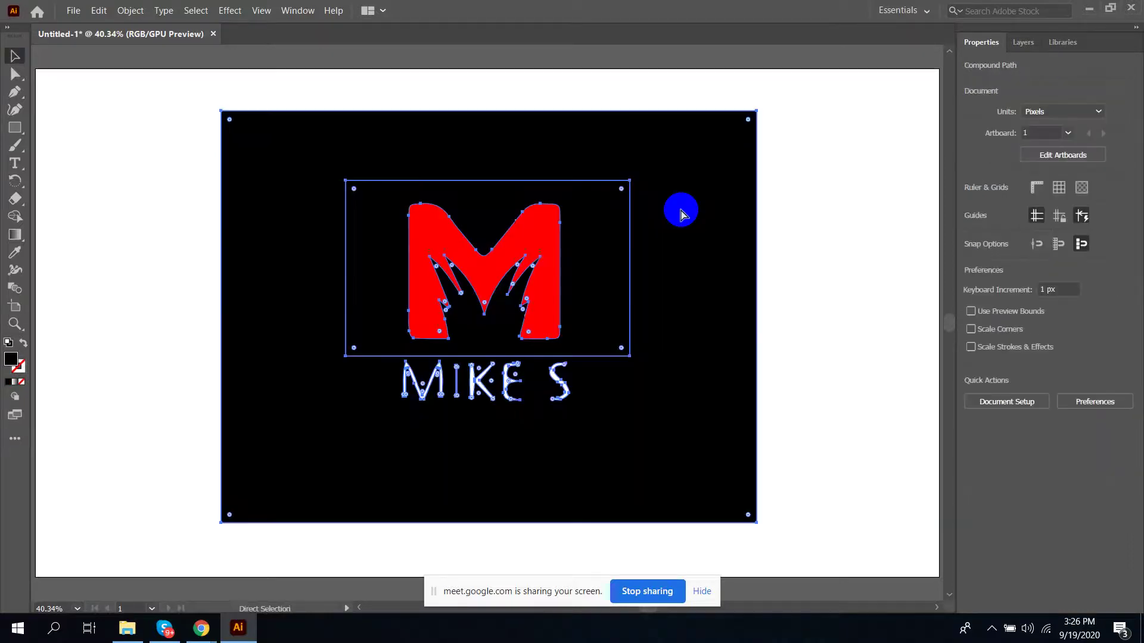
{"action": "key", "text": "Delete"}
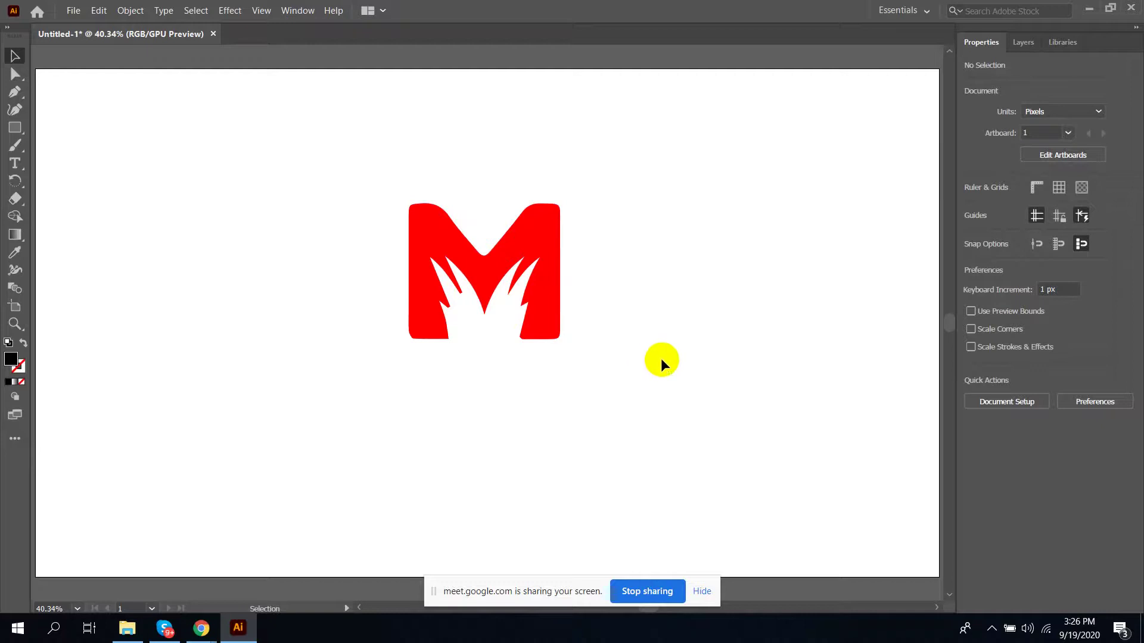
{"action": "left_click_drag", "start_coordinate": [663, 351], "coordinate": [318, 443]}
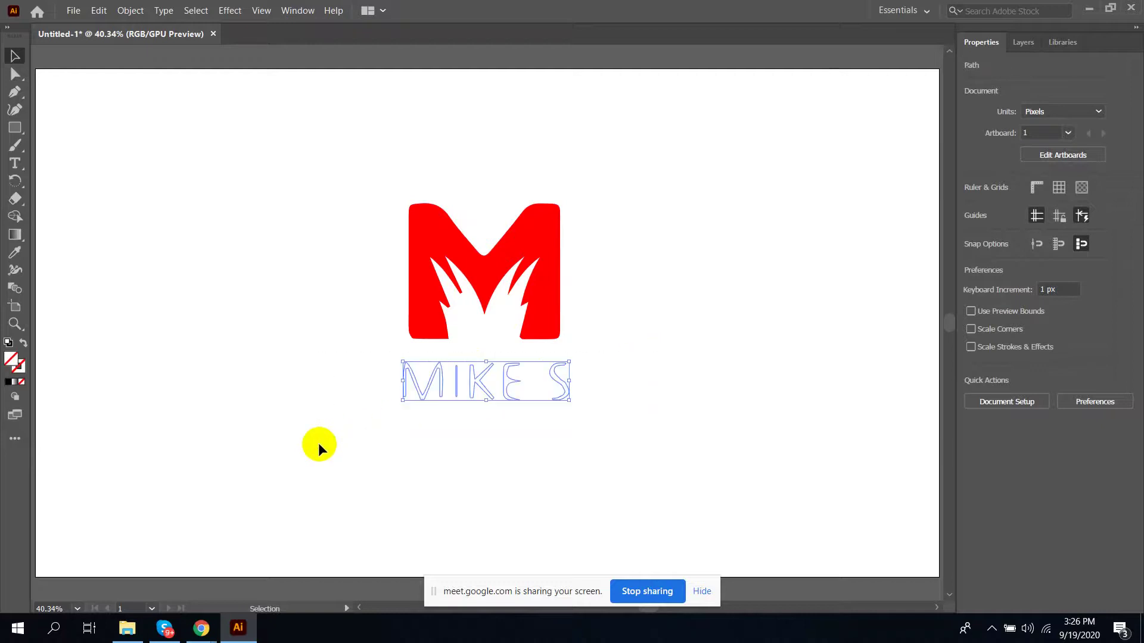
{"action": "key", "text": "Delete"}
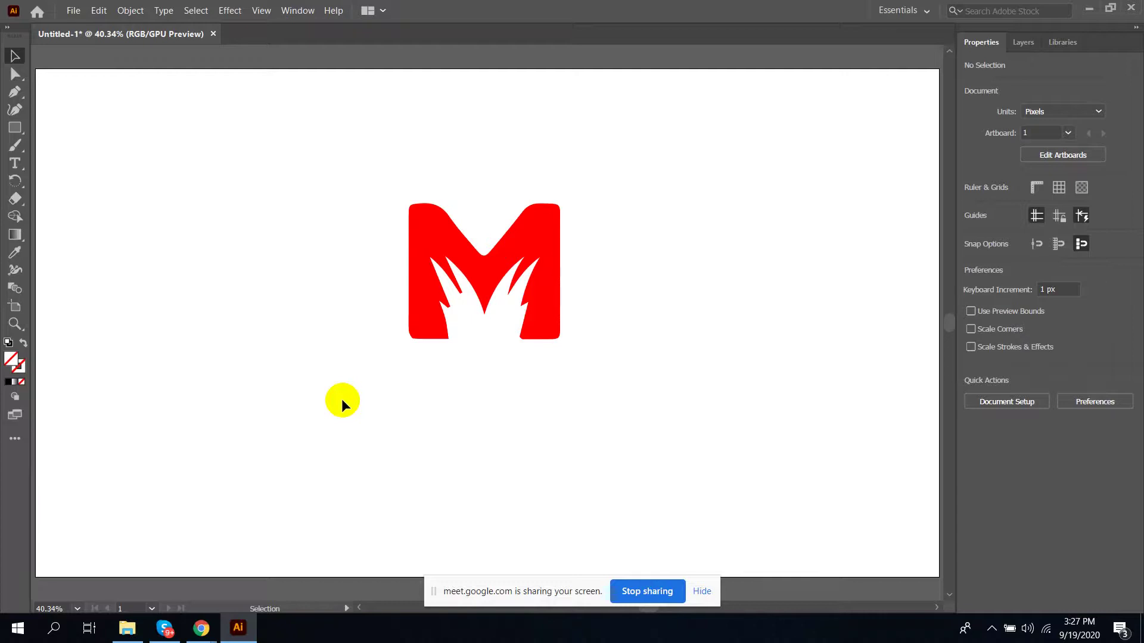
Switch to Chrome and open the signed-in account's own YouTube channel in a new tab
{"action": "left_click", "coordinate": [201, 630]}
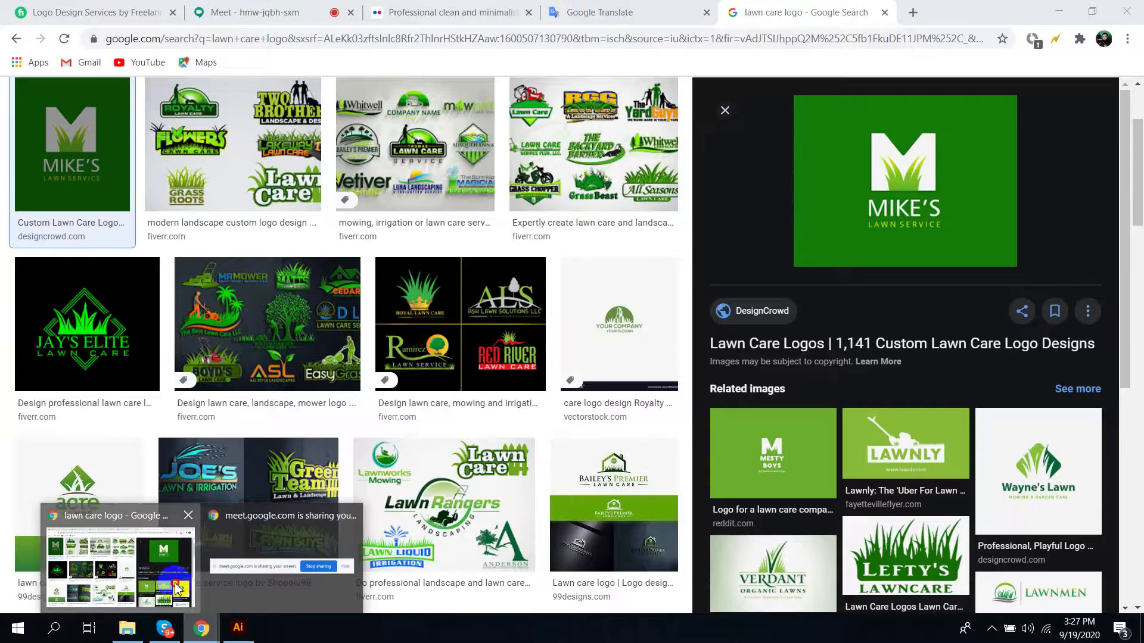
{"action": "left_click", "coordinate": [178, 588]}
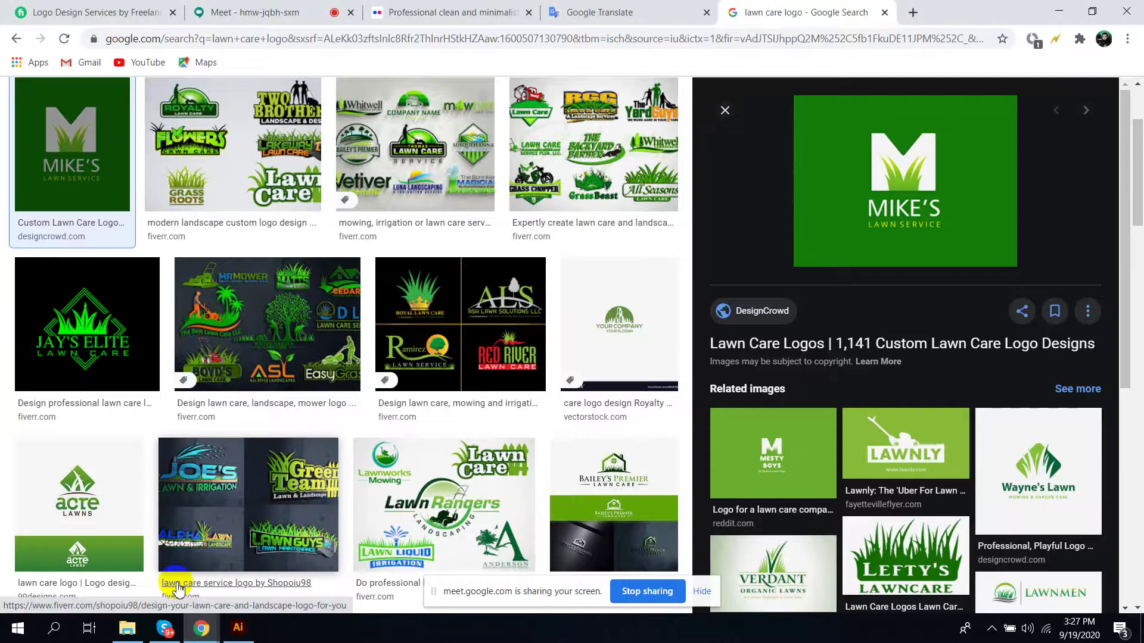
{"action": "left_click", "coordinate": [305, 14]}
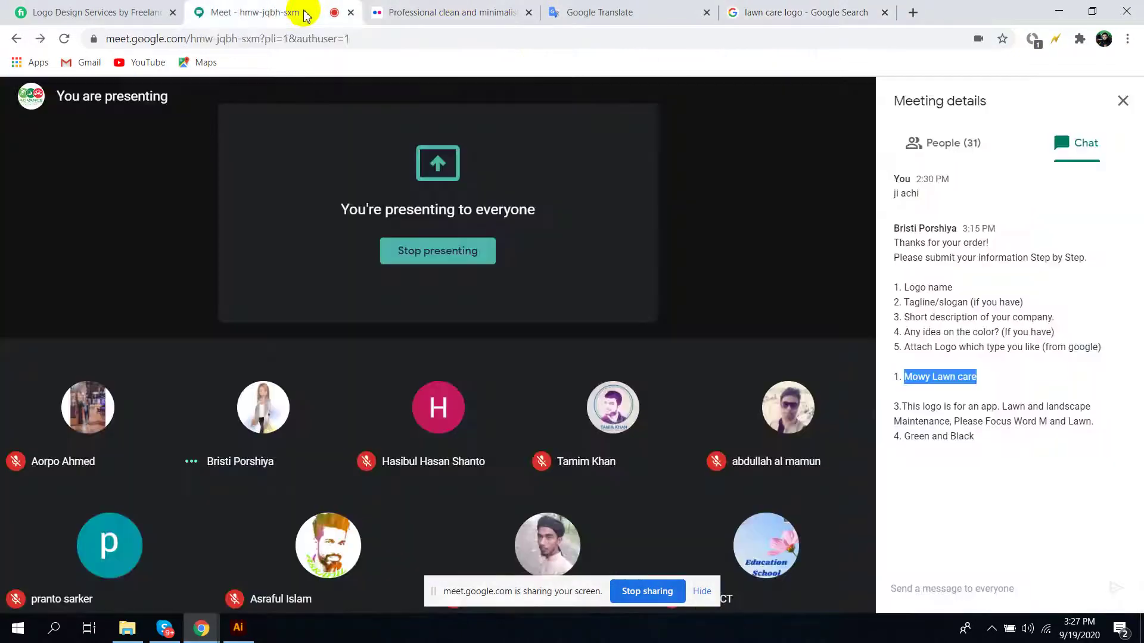
{"action": "left_click", "coordinate": [450, 12]}
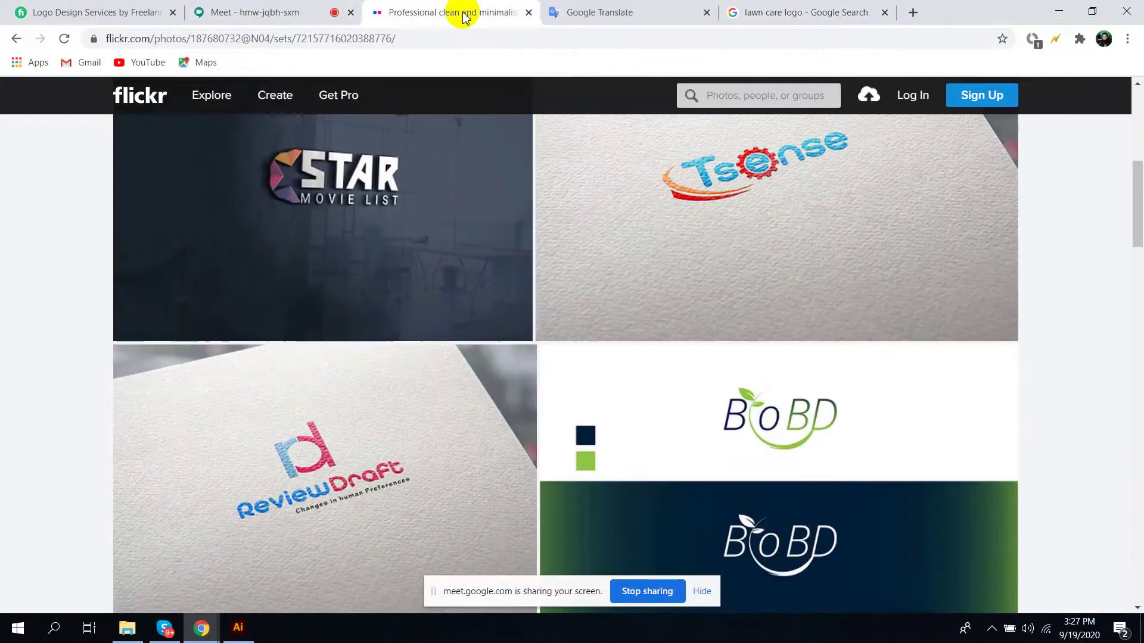
{"action": "left_click", "coordinate": [788, 7]}
{"action": "left_click", "coordinate": [912, 12]}
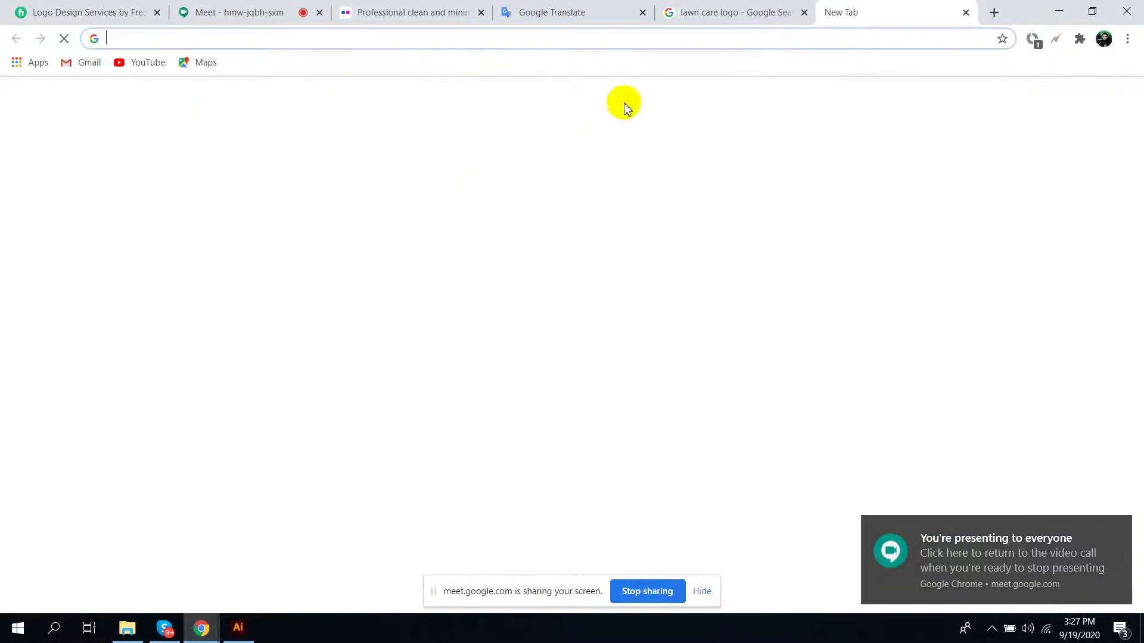
{"action": "left_click", "coordinate": [146, 62]}
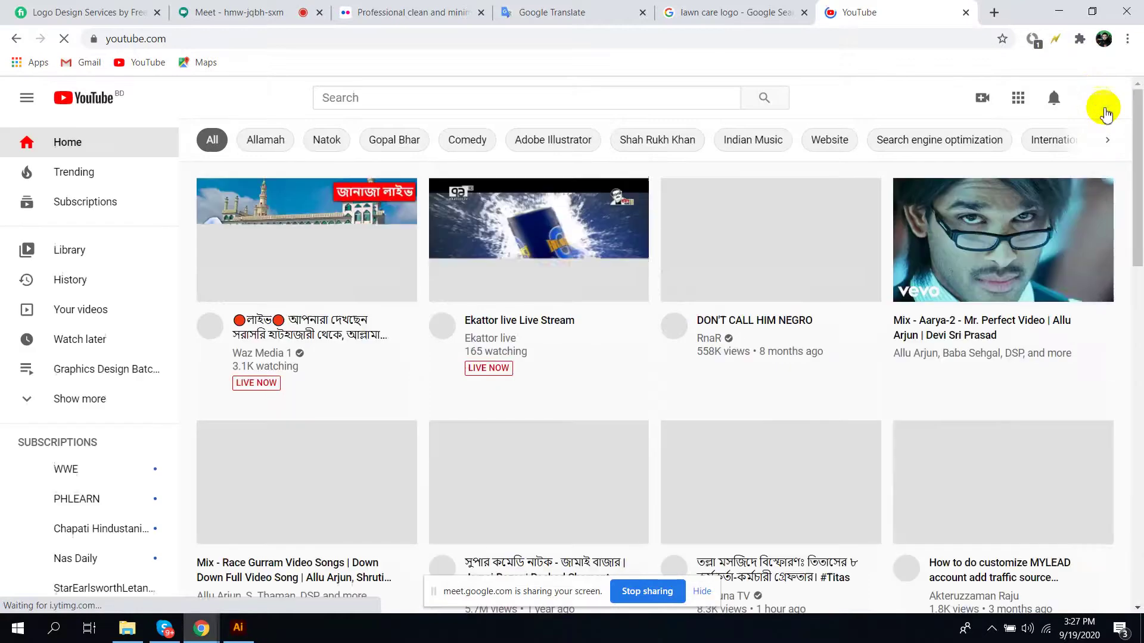
{"action": "left_click", "coordinate": [1100, 102]}
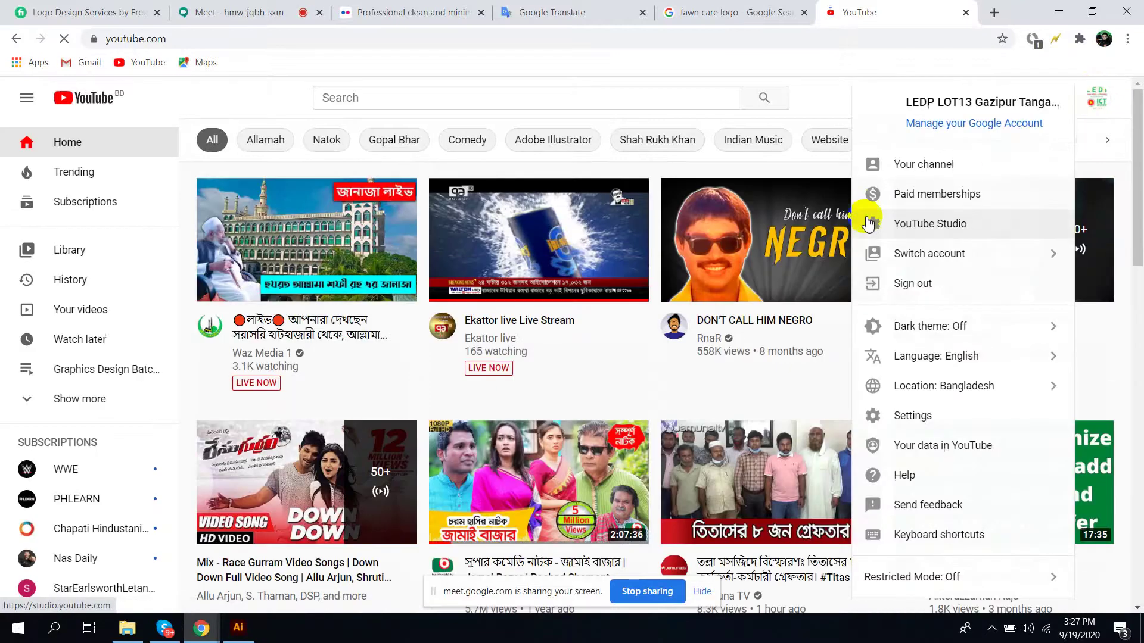
{"action": "left_click", "coordinate": [942, 163]}
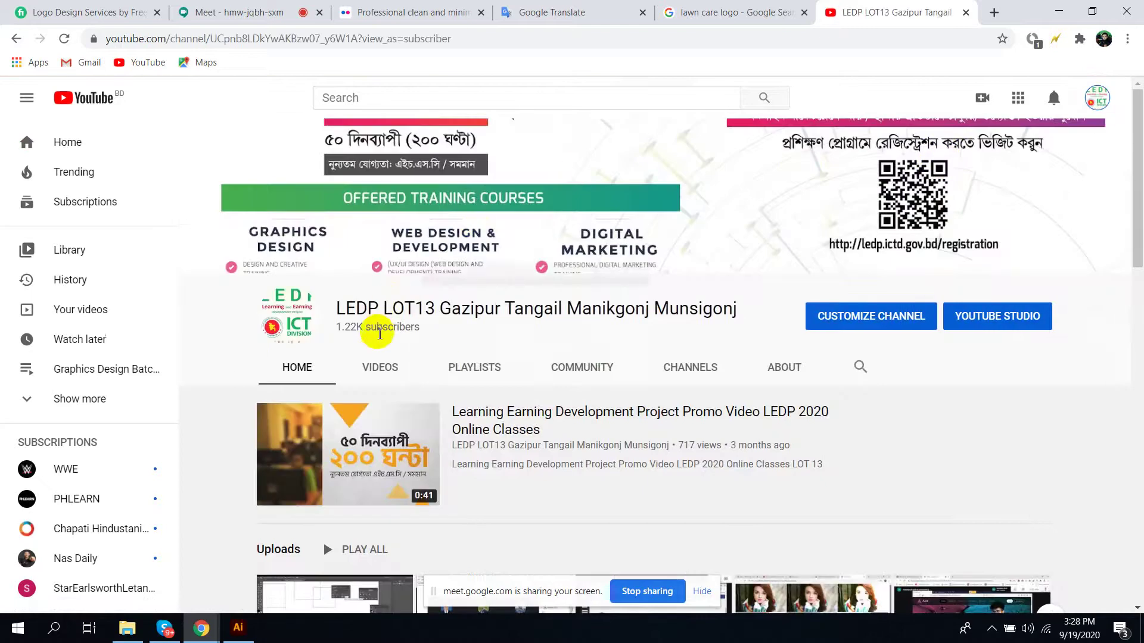
Find the Graphic Design Online Class Tangail Batch 8 playlist among the channel's playlists and open it in a new tab
{"action": "left_click", "coordinate": [380, 379]}
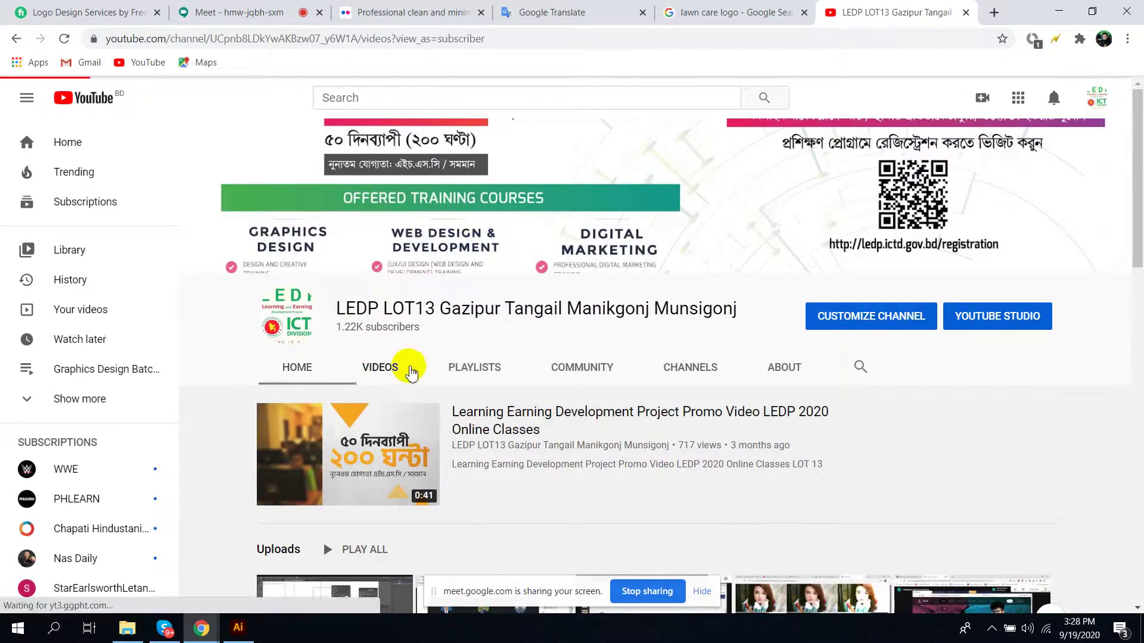
{"action": "left_click", "coordinate": [453, 367]}
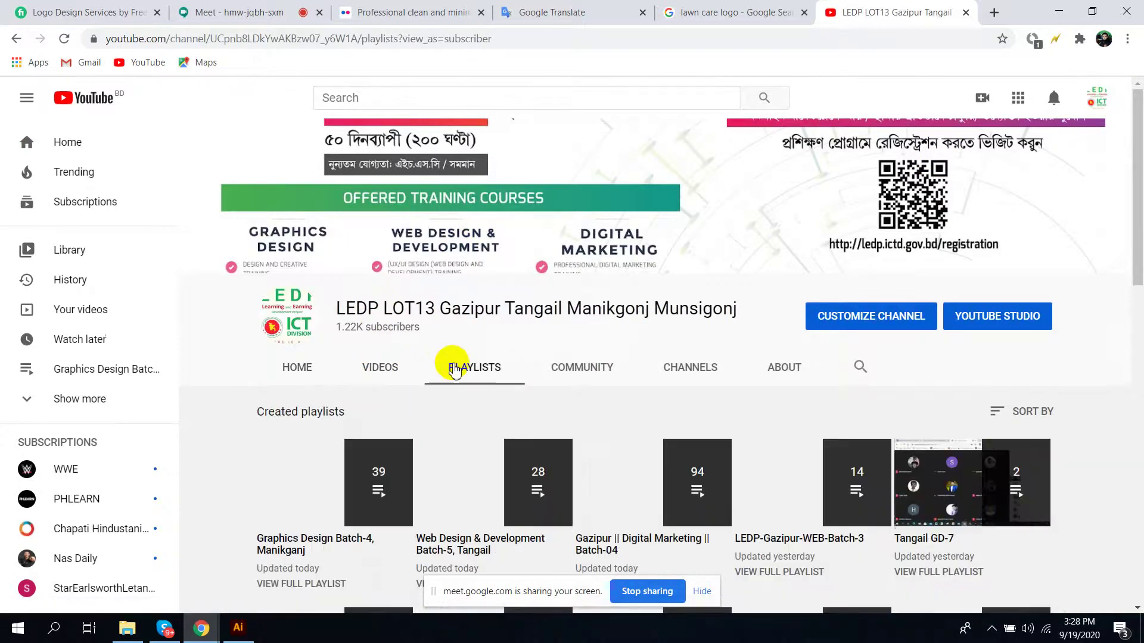
{"action": "scroll", "coordinate": [454, 368], "scroll_direction": "down", "scroll_amount": 1}
{"action": "scroll", "coordinate": [453, 367], "scroll_direction": "down", "scroll_amount": 2}
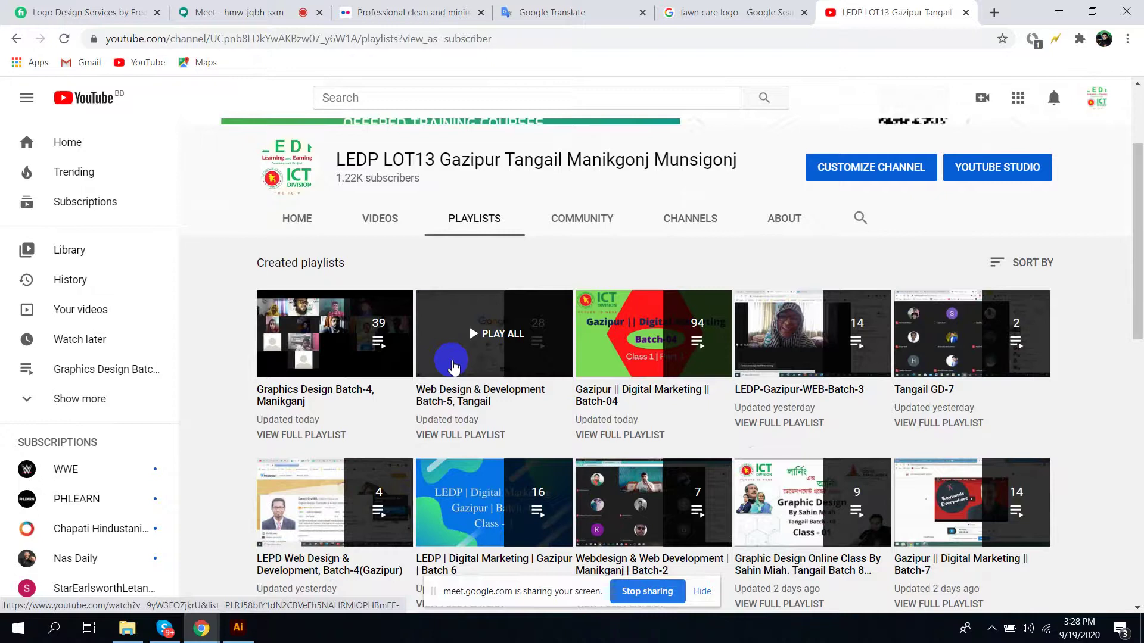
{"action": "scroll", "coordinate": [452, 365], "scroll_direction": "down", "scroll_amount": 2}
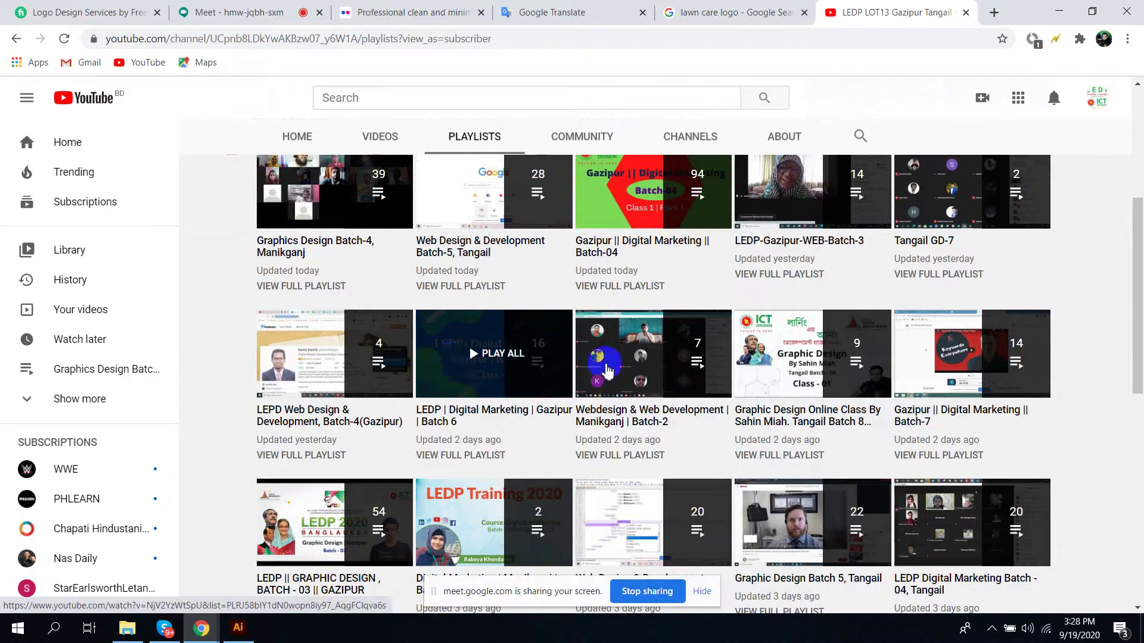
{"action": "right_click", "coordinate": [756, 345]}
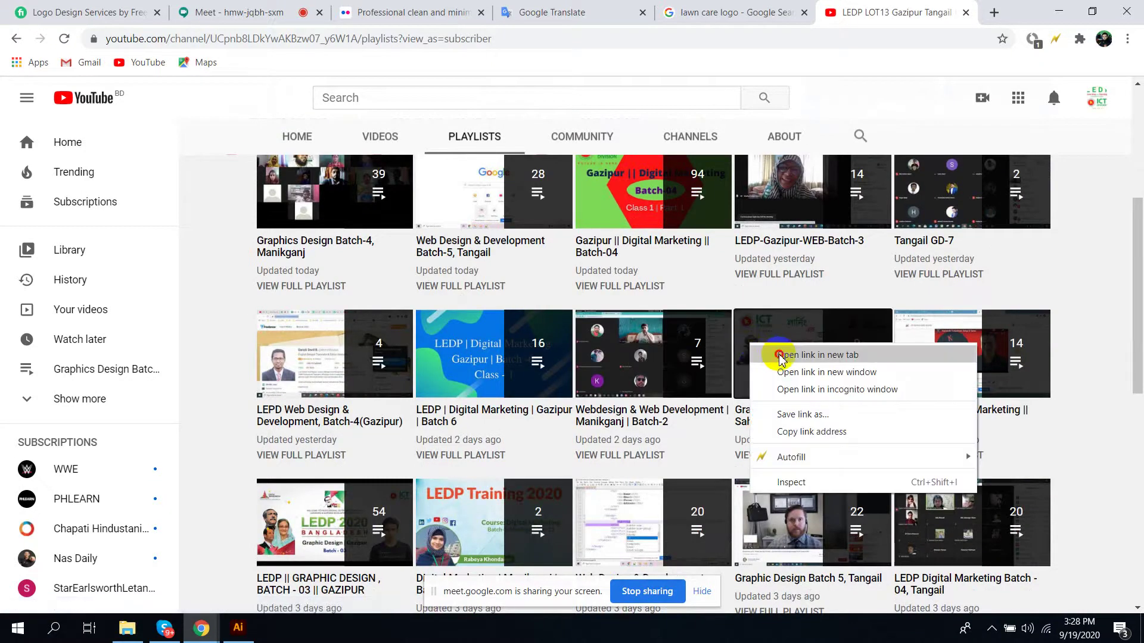
{"action": "left_click", "coordinate": [769, 356]}
{"action": "scroll", "coordinate": [476, 333], "scroll_direction": "up", "scroll_amount": 4}
{"action": "scroll", "coordinate": [352, 347], "scroll_direction": "down", "scroll_amount": 2}
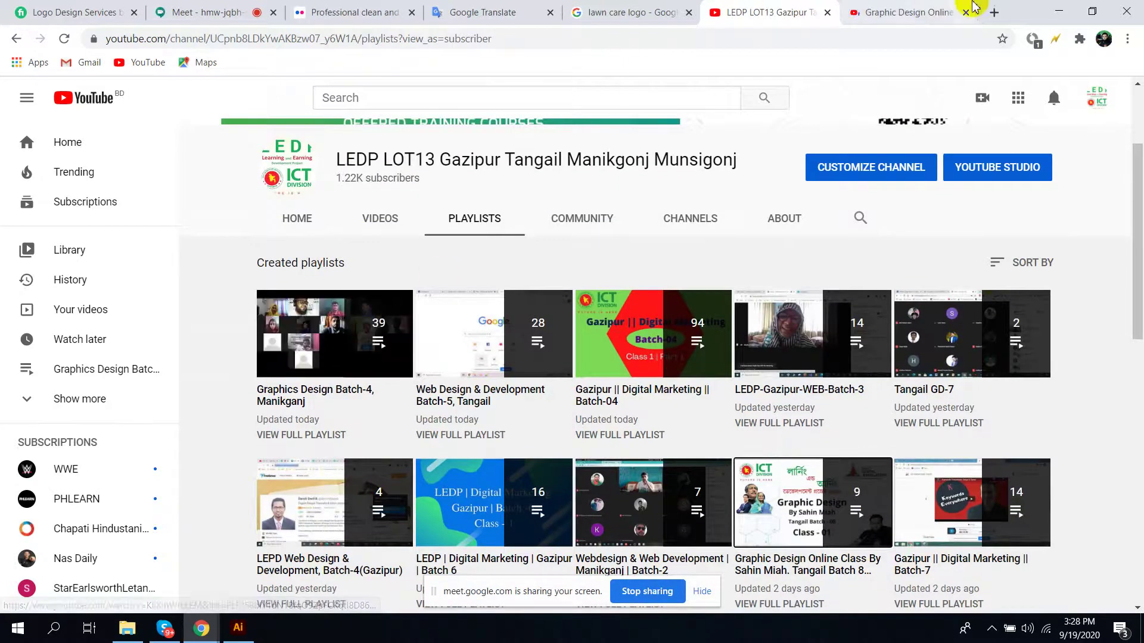
{"action": "left_click", "coordinate": [923, 15]}
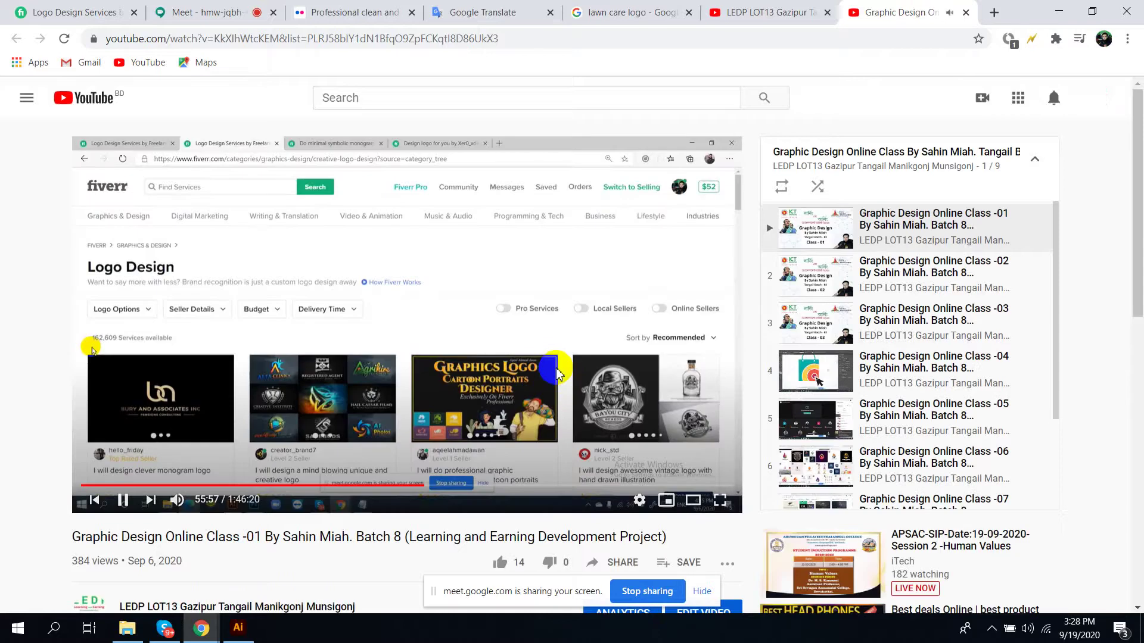
Open the Graphic Design Online Class -09 video from the playlist and pause it
{"action": "scroll", "coordinate": [897, 325], "scroll_direction": "down", "scroll_amount": 2}
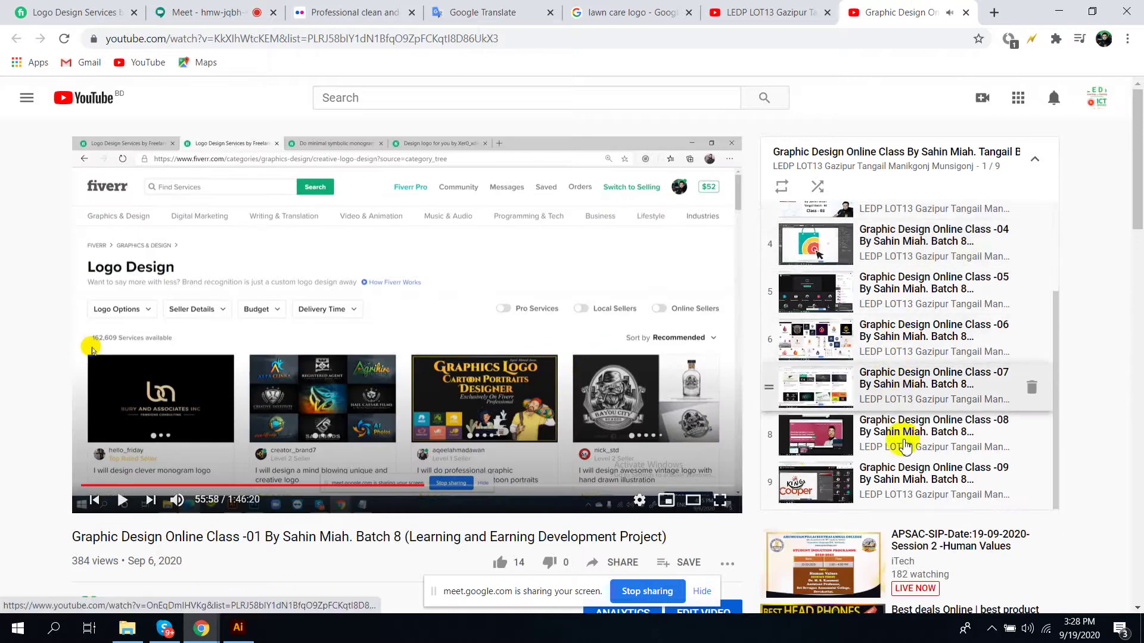
{"action": "left_click", "coordinate": [931, 484]}
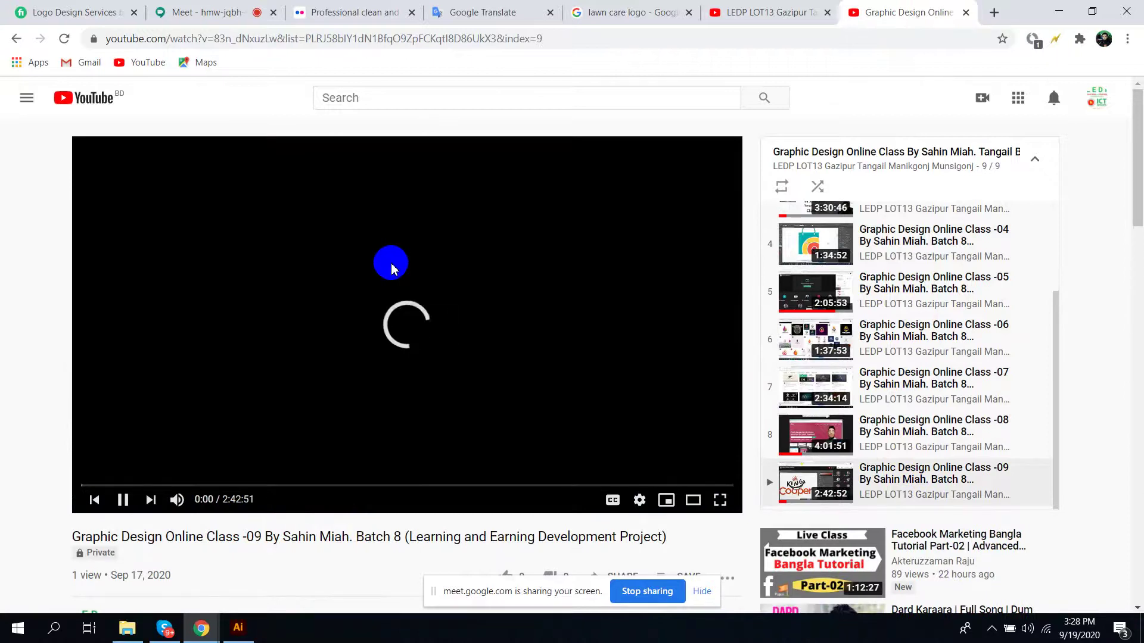
{"action": "scroll", "coordinate": [390, 263], "scroll_direction": "down", "scroll_amount": 2}
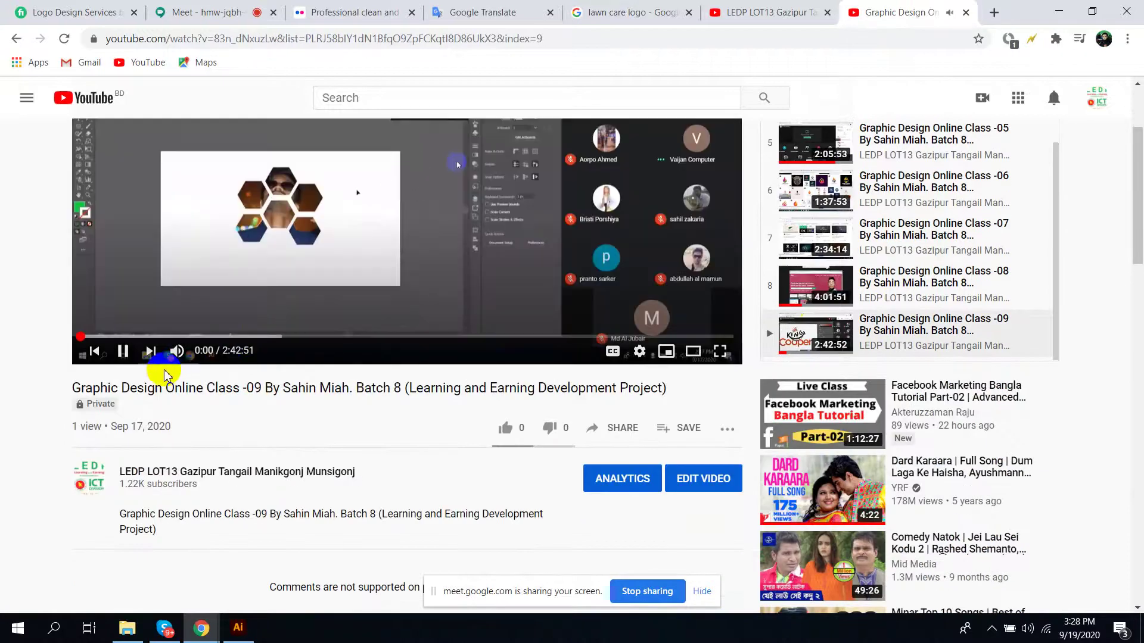
{"action": "left_click", "coordinate": [122, 351]}
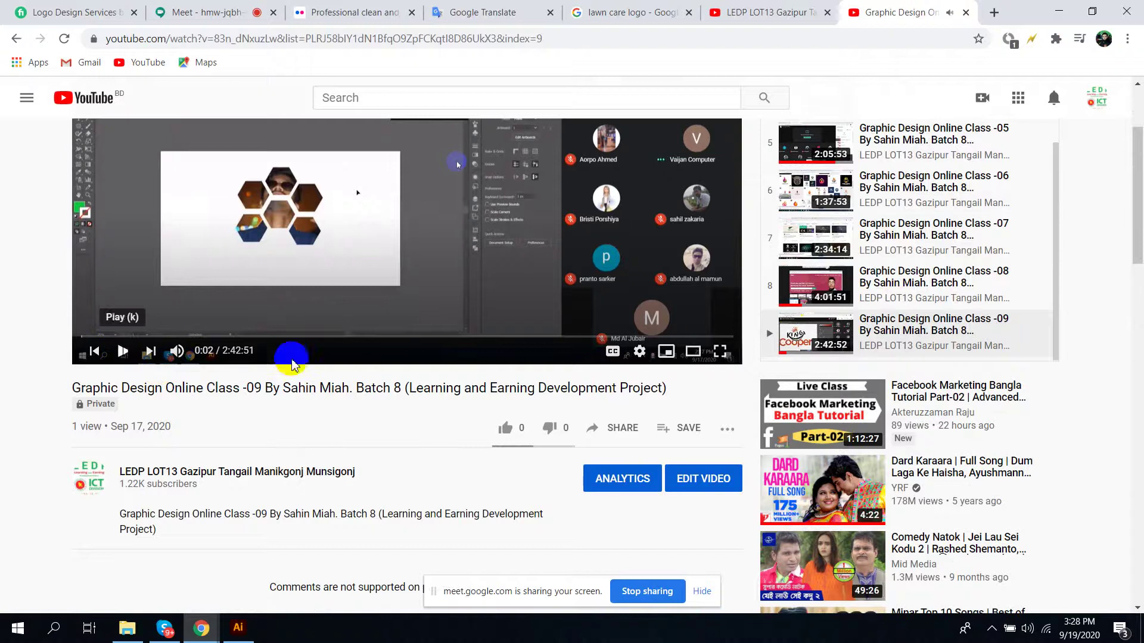
Open the class 09 video's details for editing in YouTube Studio
{"action": "scroll", "coordinate": [492, 395], "scroll_direction": "down", "scroll_amount": 2}
{"action": "scroll", "coordinate": [532, 398], "scroll_direction": "up", "scroll_amount": 1}
{"action": "left_click", "coordinate": [681, 417]}
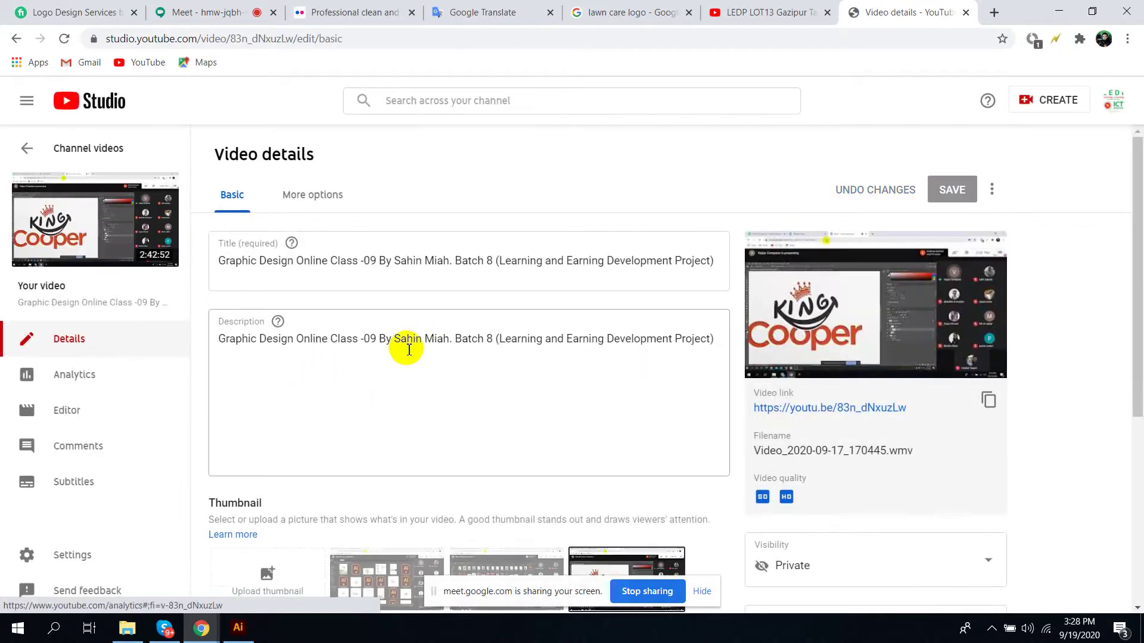
Set the class 09 video's visibility to Public and save the video details
{"action": "scroll", "coordinate": [406, 348], "scroll_direction": "down", "scroll_amount": 5}
{"action": "scroll", "coordinate": [286, 463], "scroll_direction": "down", "scroll_amount": 1}
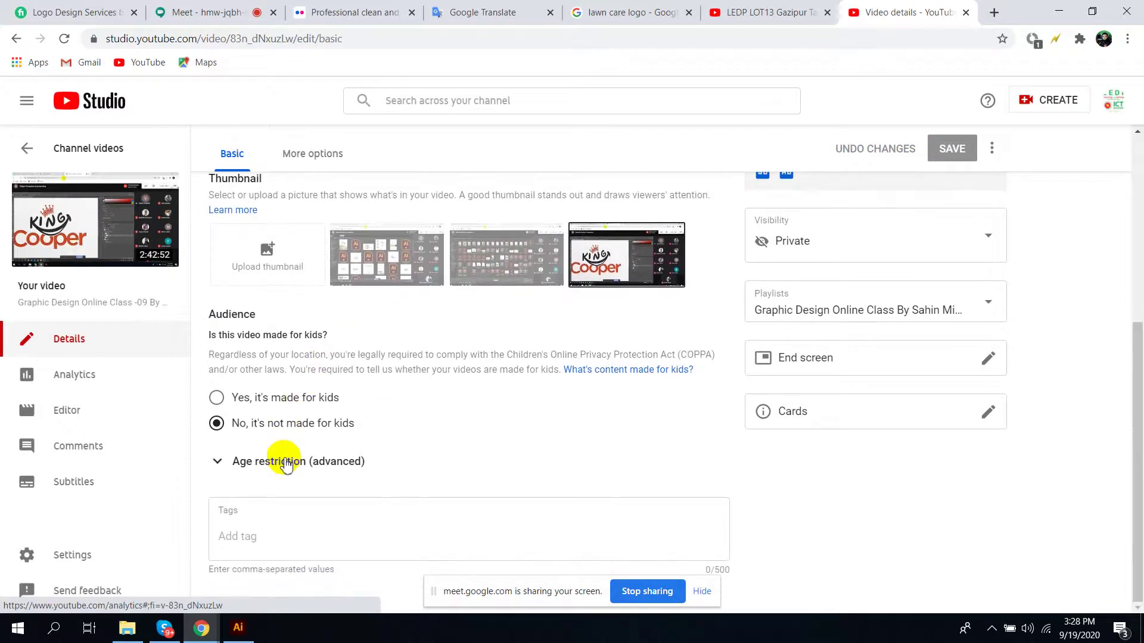
{"action": "scroll", "coordinate": [288, 459], "scroll_direction": "up", "scroll_amount": 2}
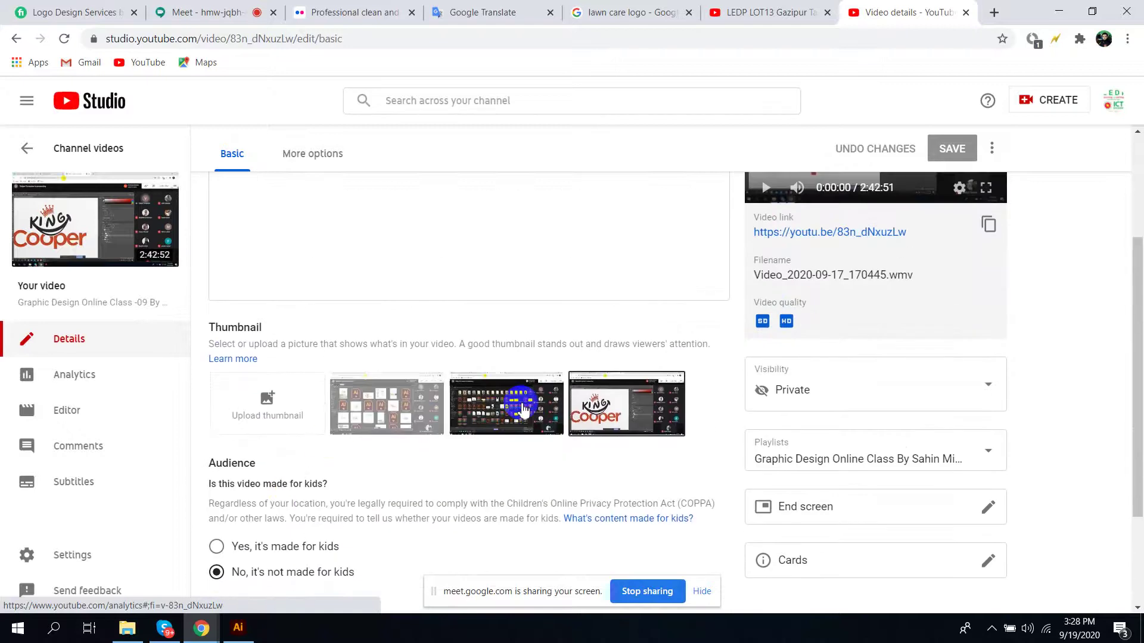
{"action": "left_click", "coordinate": [812, 391]}
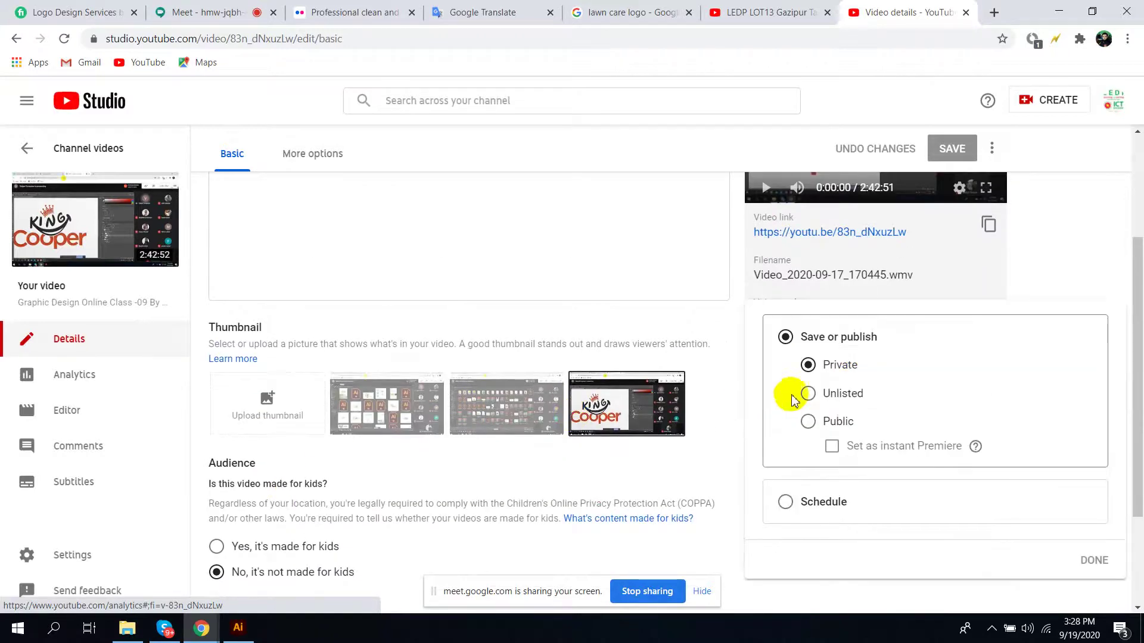
{"action": "left_click", "coordinate": [831, 423]}
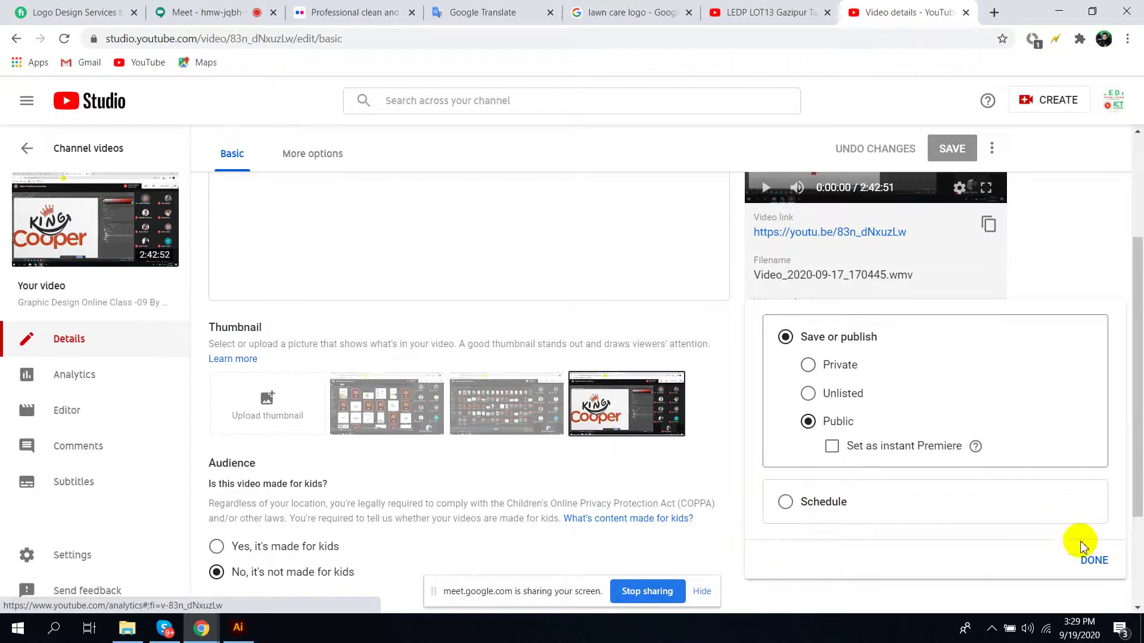
{"action": "left_click", "coordinate": [1093, 559]}
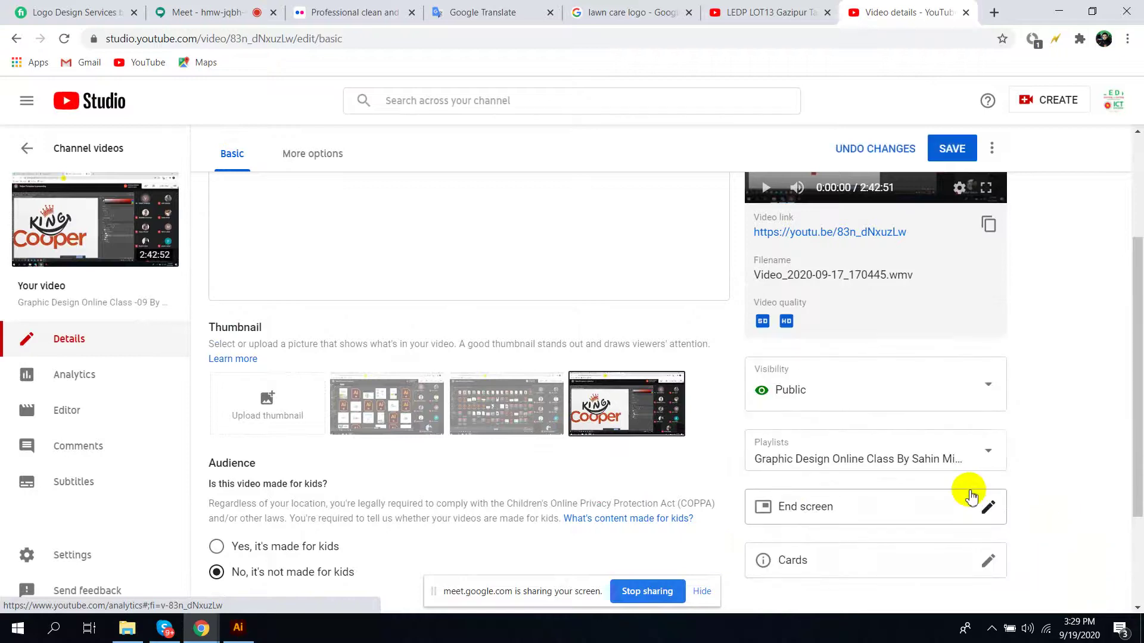
{"action": "scroll", "coordinate": [923, 483], "scroll_direction": "down", "scroll_amount": 3}
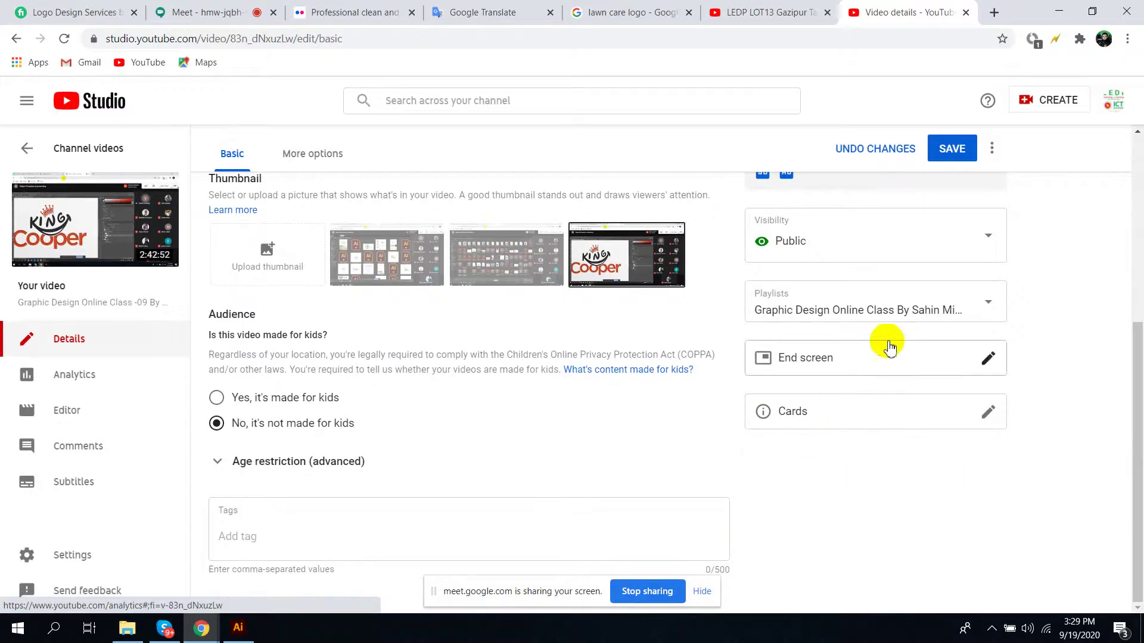
{"action": "left_click", "coordinate": [952, 147]}
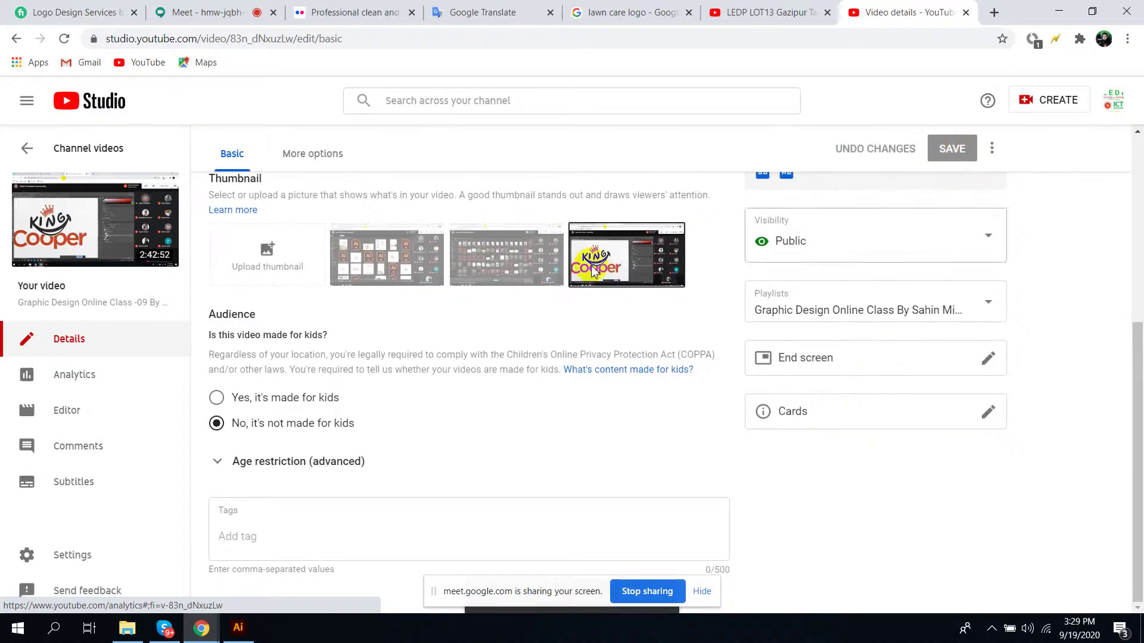
{"action": "scroll", "coordinate": [519, 288], "scroll_direction": "up", "scroll_amount": 5}
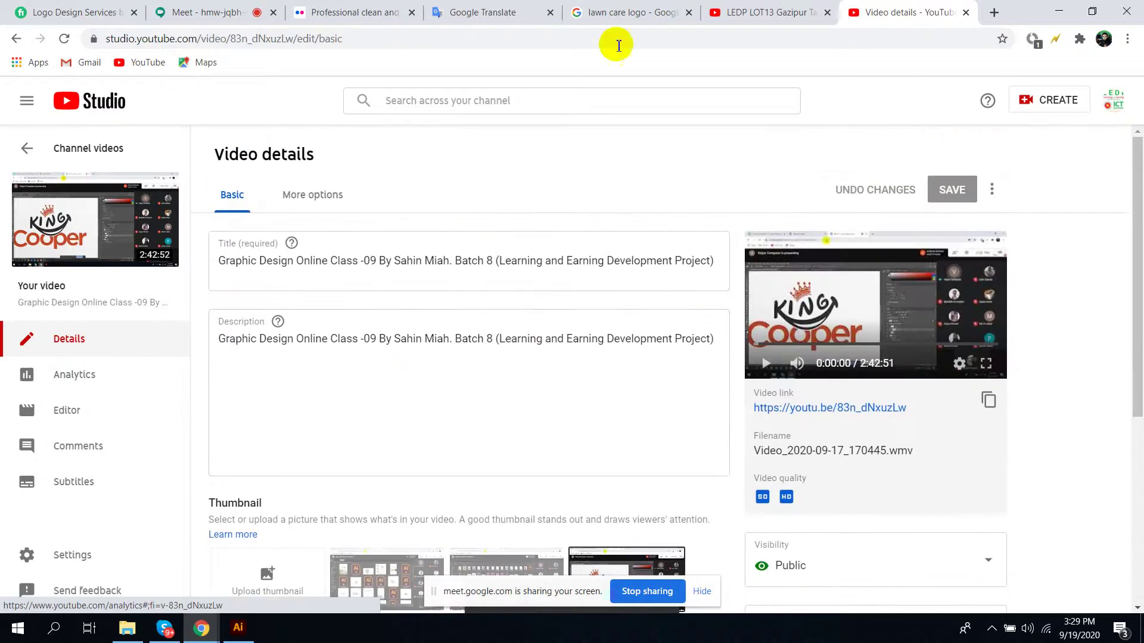
Open the Graphics Design Batch-4, Manikganj playlist from the channel page, sample Class-1 around 32:40 and 46:16, and look through its class list
{"action": "left_click", "coordinate": [759, 9]}
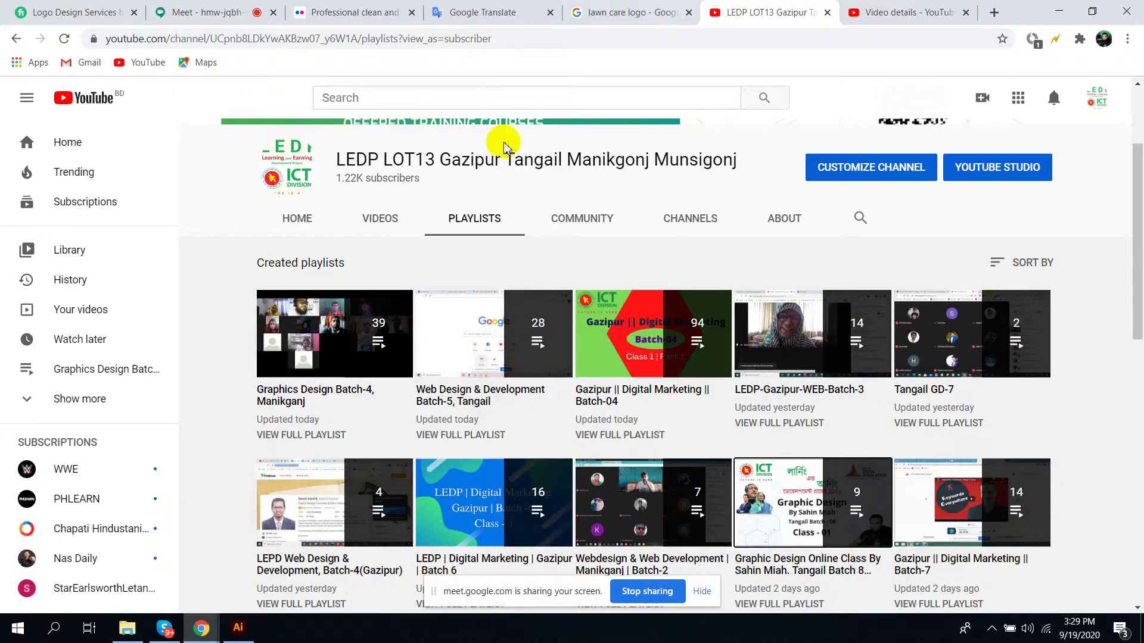
{"action": "left_click", "coordinate": [355, 334]}
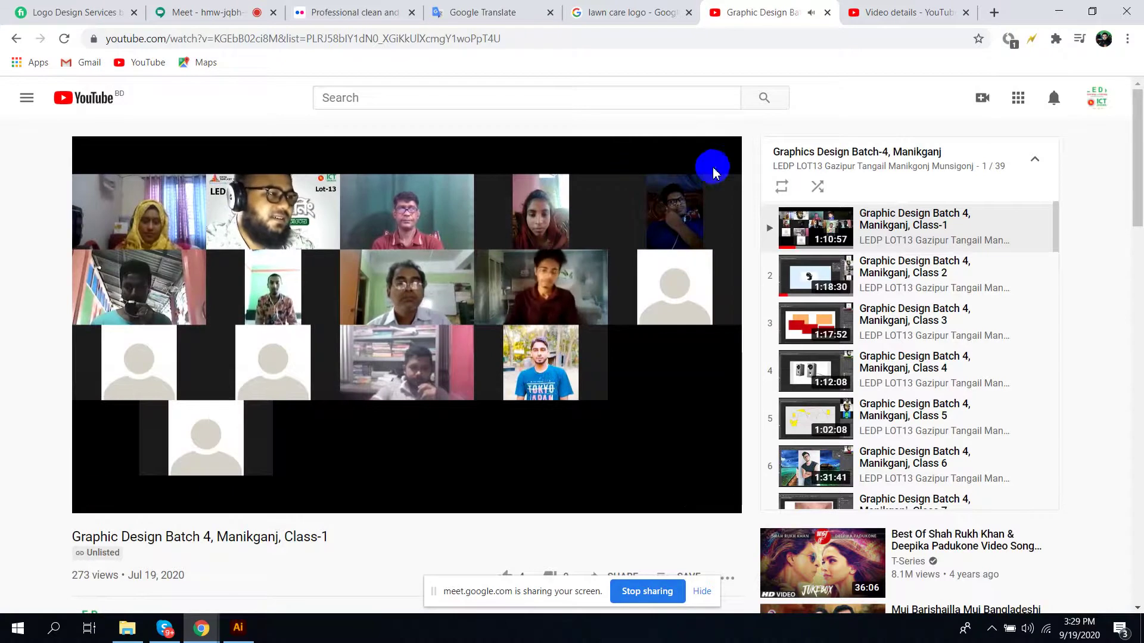
{"action": "mouse_move", "coordinate": [693, 187]}
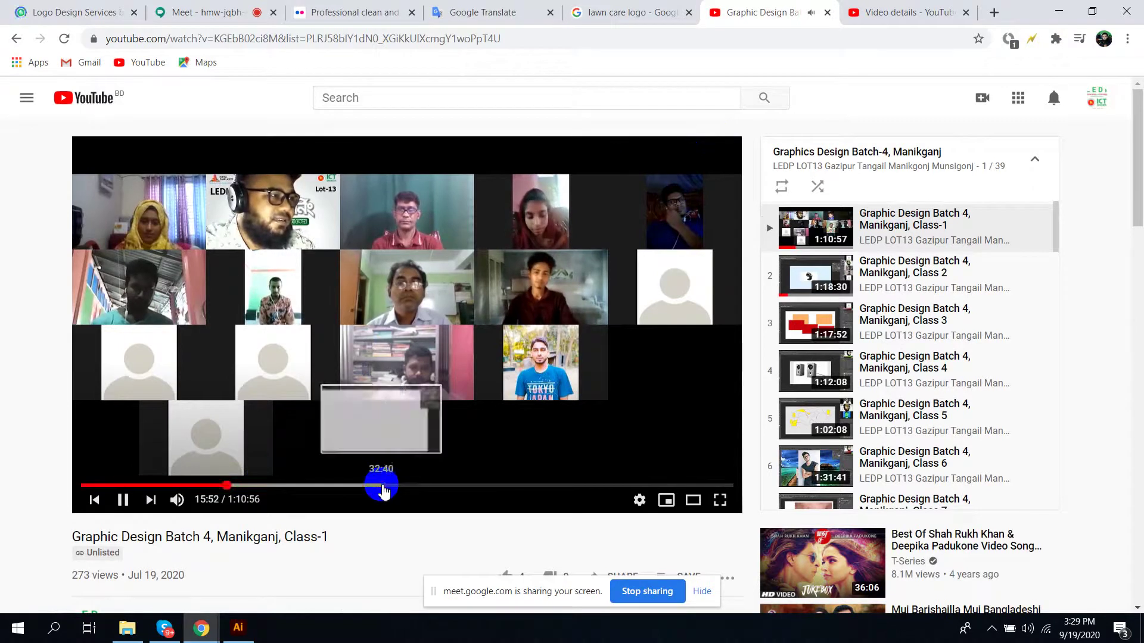
{"action": "left_click", "coordinate": [381, 485]}
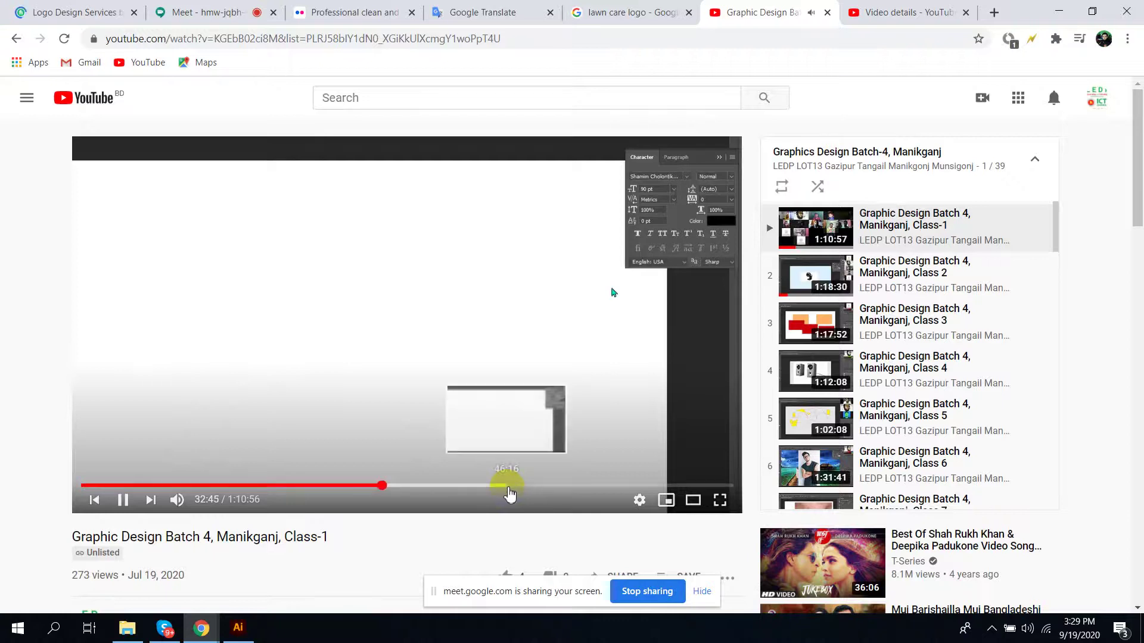
{"action": "left_click", "coordinate": [507, 486]}
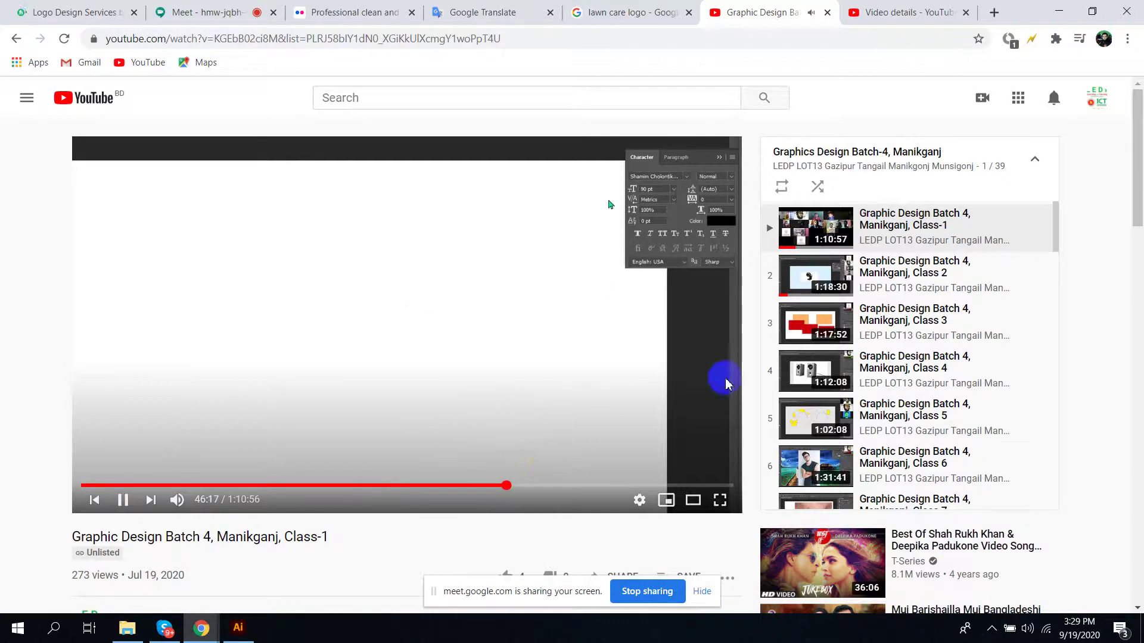
{"action": "scroll", "coordinate": [827, 376], "scroll_direction": "down", "scroll_amount": 6}
{"action": "scroll", "coordinate": [827, 377], "scroll_direction": "down", "scroll_amount": 20}
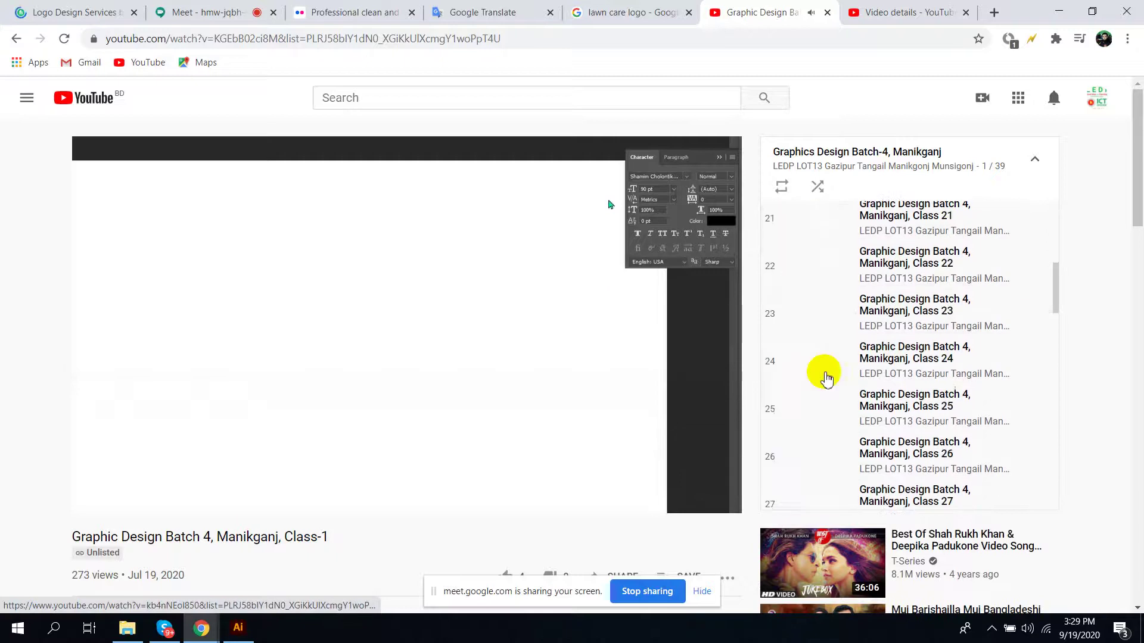
Close the Batch-4 playlist video and YouTube Studio video details tabs and return to the Google Meet call
{"action": "left_click", "coordinate": [827, 12]}
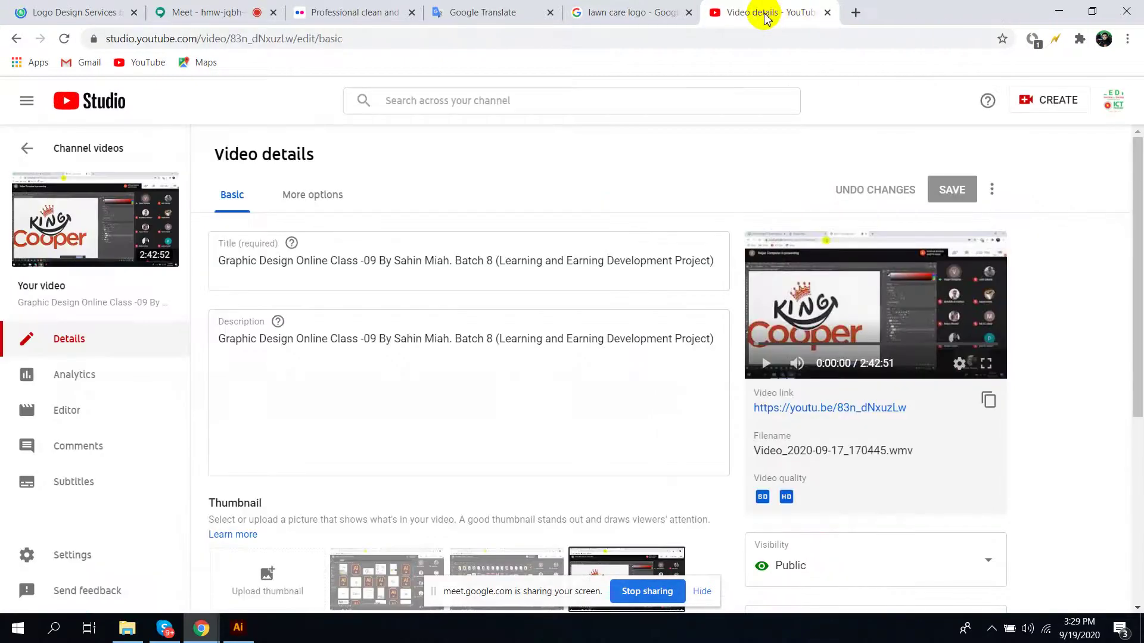
{"action": "left_click", "coordinate": [827, 13]}
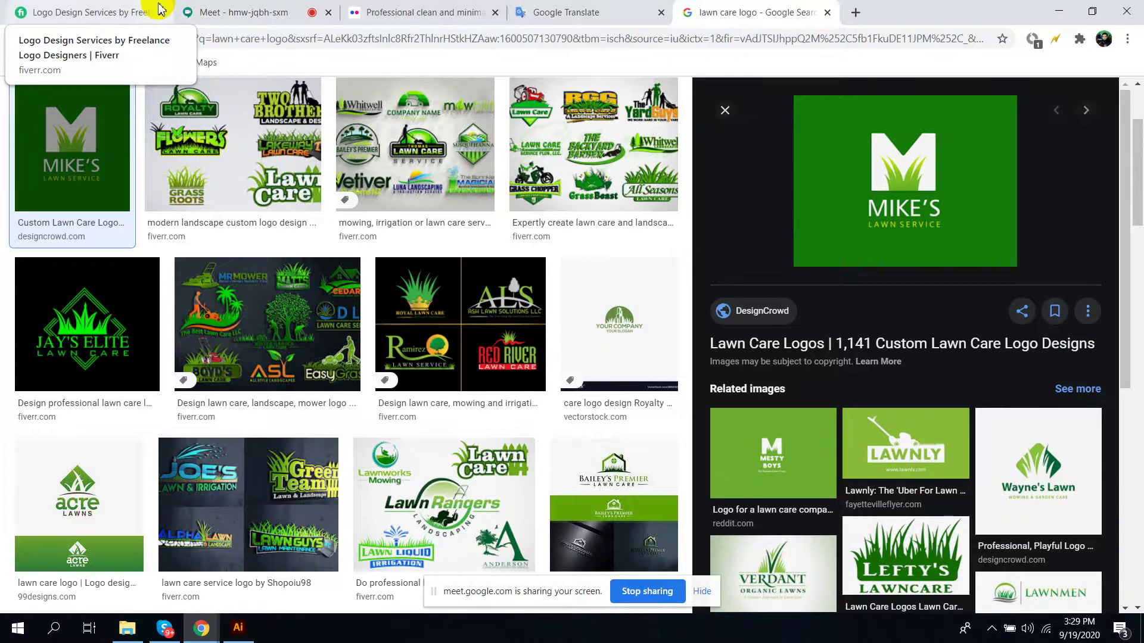
{"action": "left_click", "coordinate": [262, 7]}
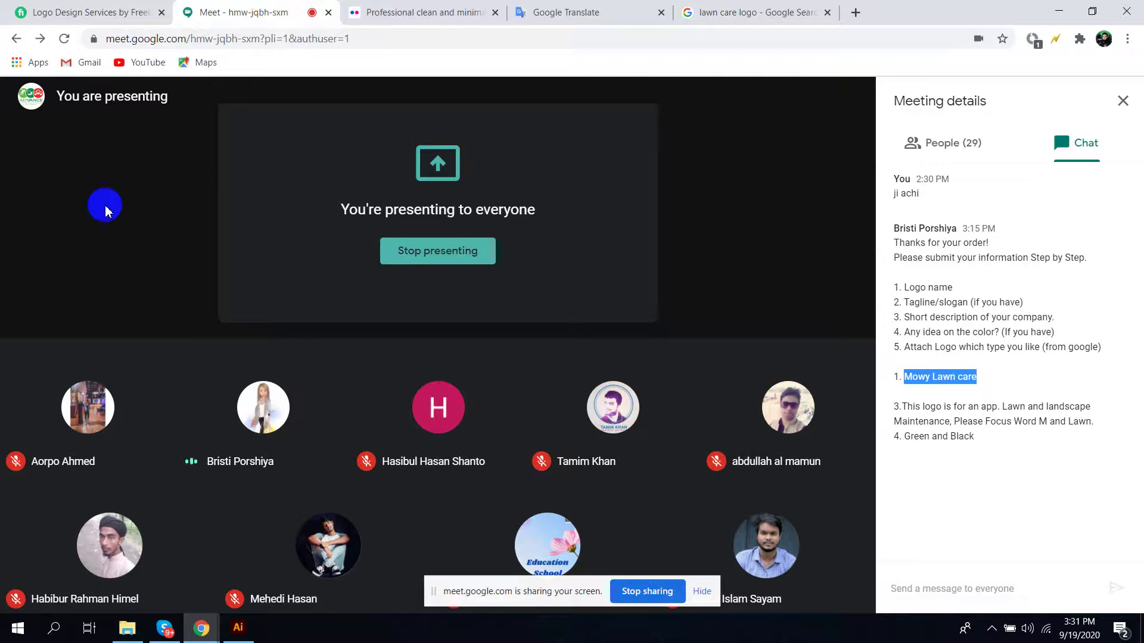
Mute the microphone in the Meet call and turn it back on
{"action": "mouse_move", "coordinate": [370, 506]}
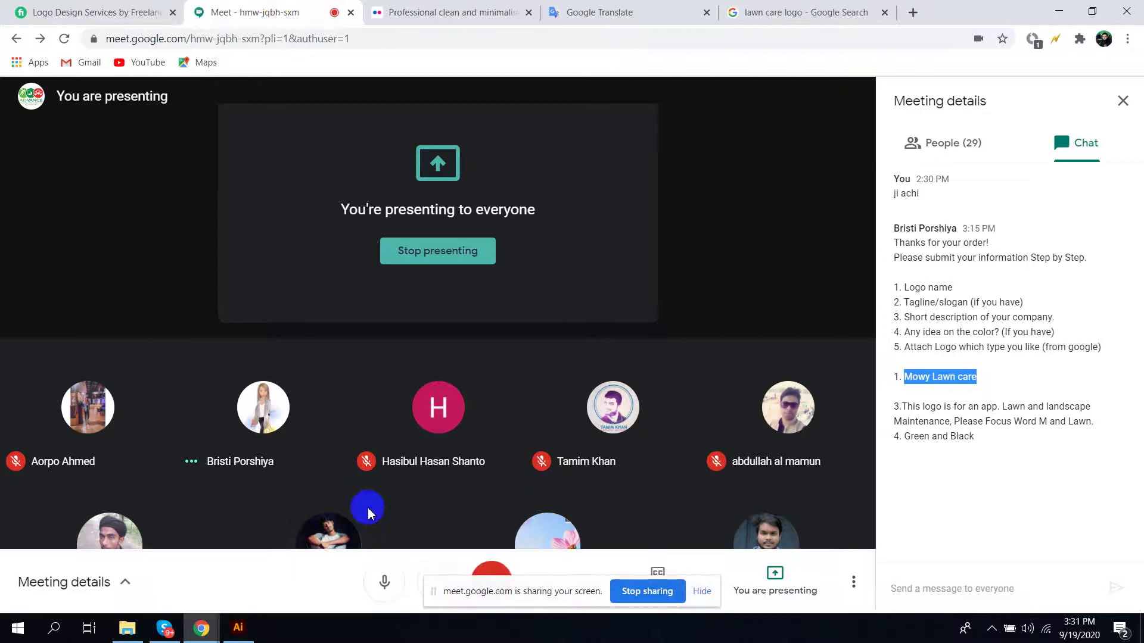
{"action": "left_click", "coordinate": [383, 589]}
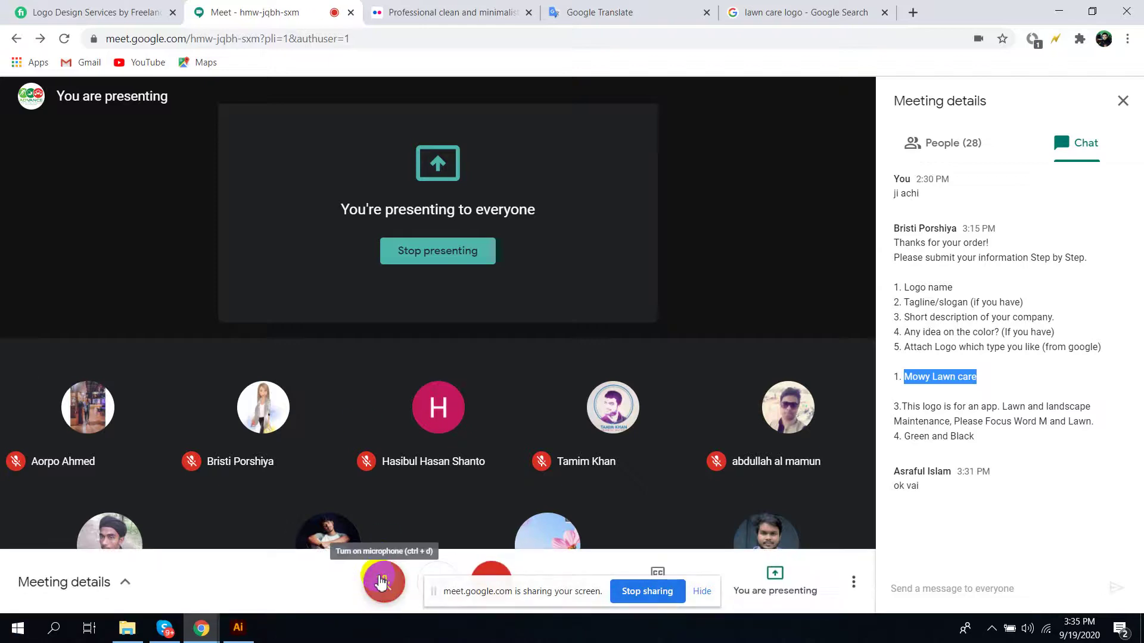
{"action": "left_click", "coordinate": [384, 582]}
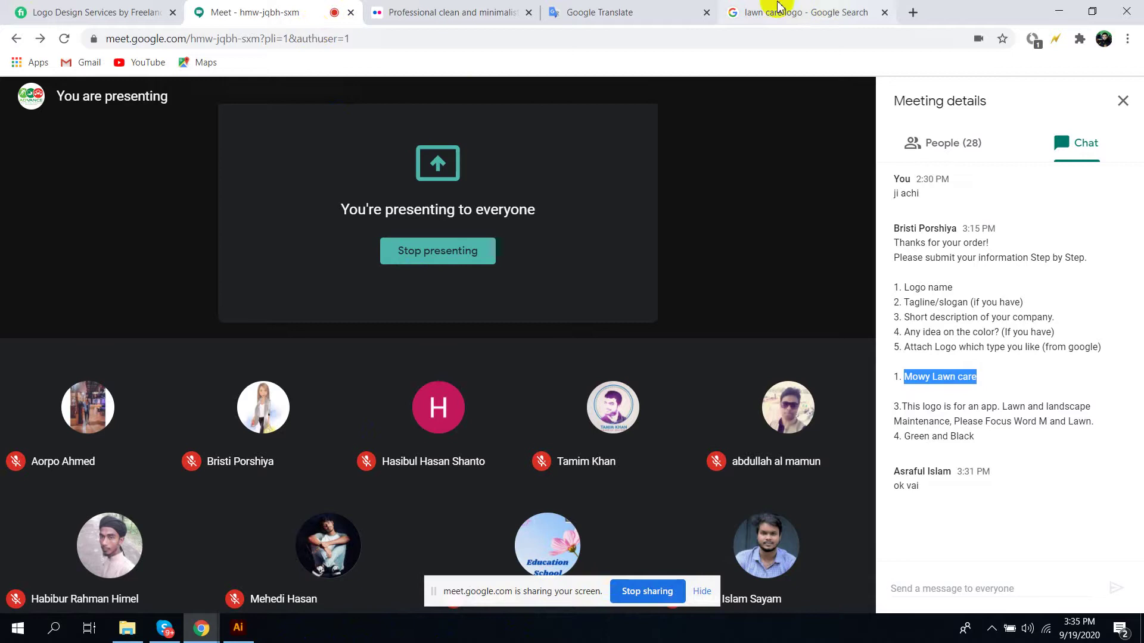
Skim the logo designs in the Flickr album, and close the Flickr, Google Translate and lawn care logo search tabs
{"action": "left_click", "coordinate": [733, 8]}
{"action": "left_click", "coordinate": [619, 11]}
{"action": "left_click", "coordinate": [455, 7]}
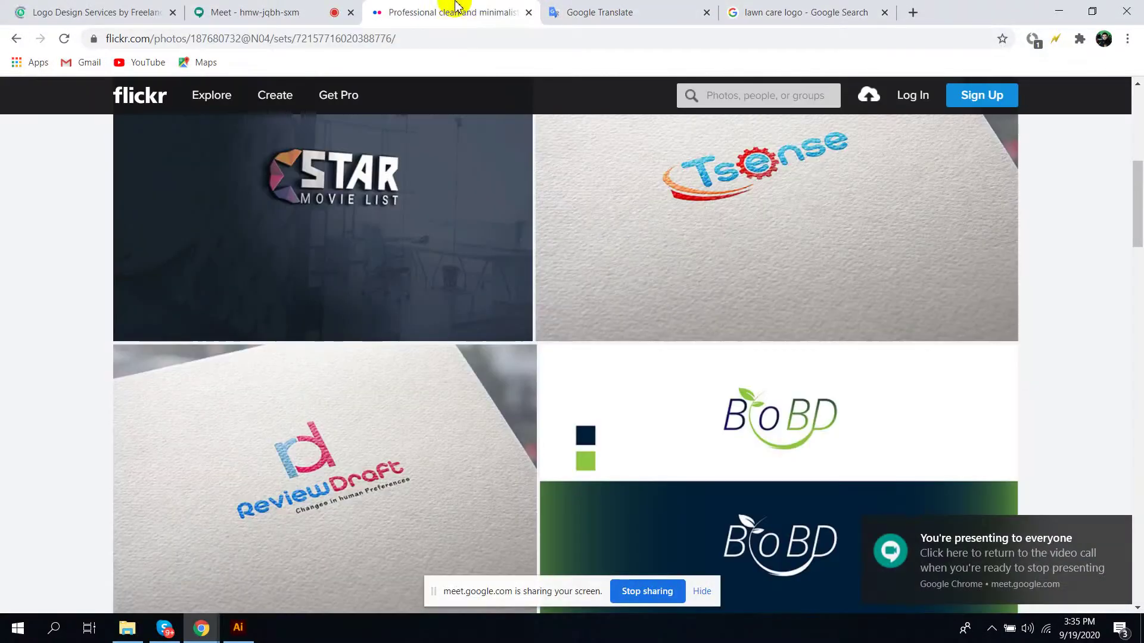
{"action": "scroll", "coordinate": [496, 98], "scroll_direction": "down", "scroll_amount": 10}
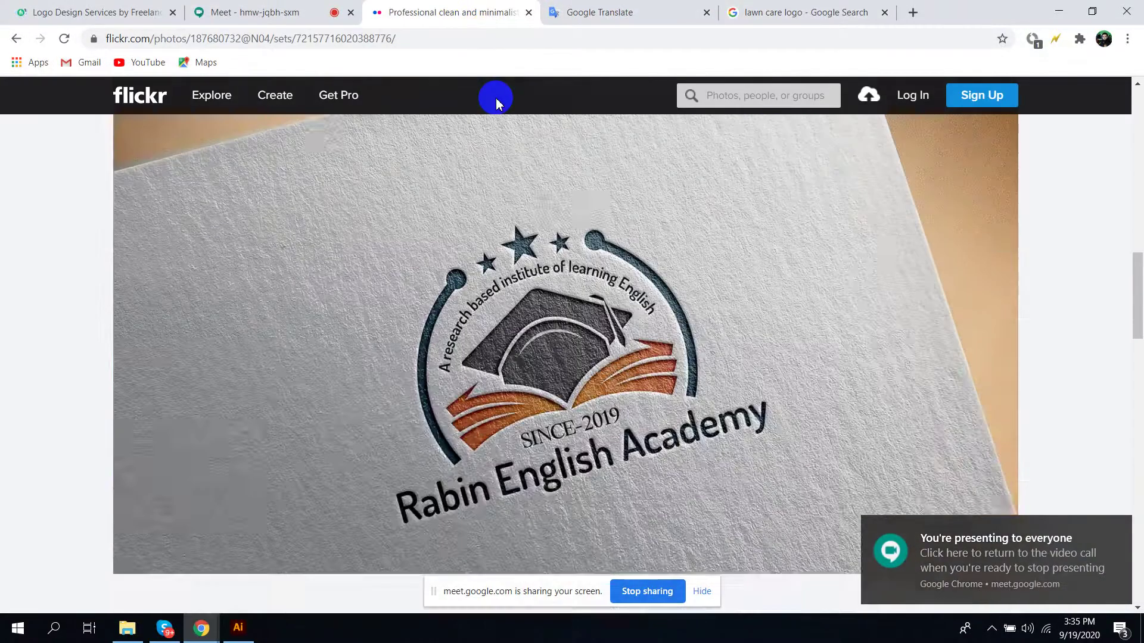
{"action": "scroll", "coordinate": [495, 98], "scroll_direction": "down", "scroll_amount": 5}
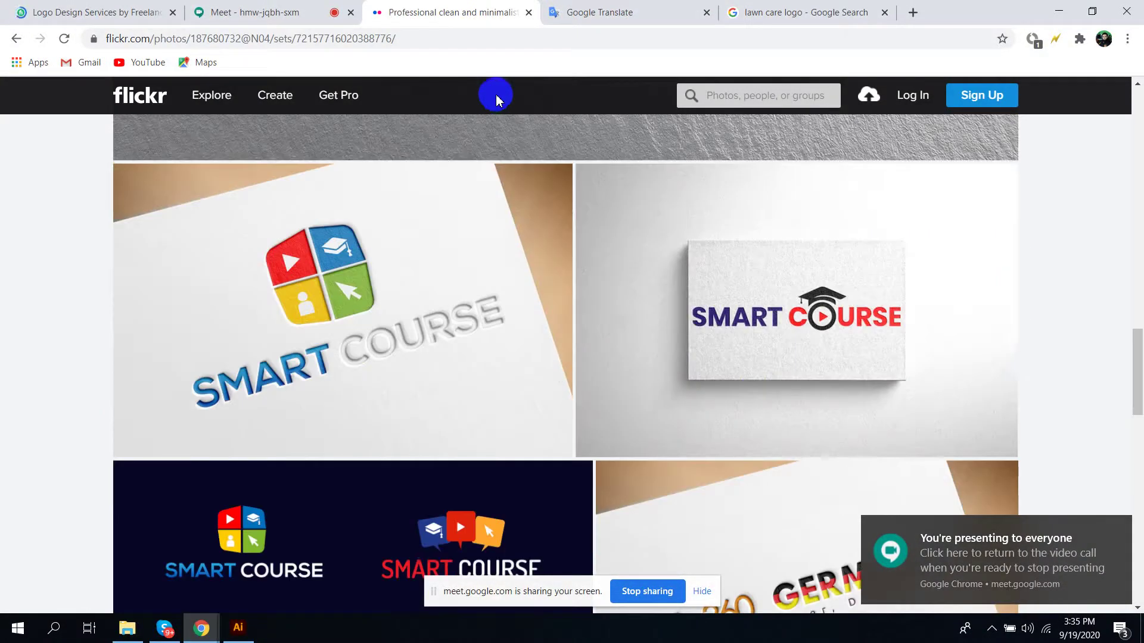
{"action": "left_click", "coordinate": [528, 12]}
{"action": "left_click", "coordinate": [528, 12]}
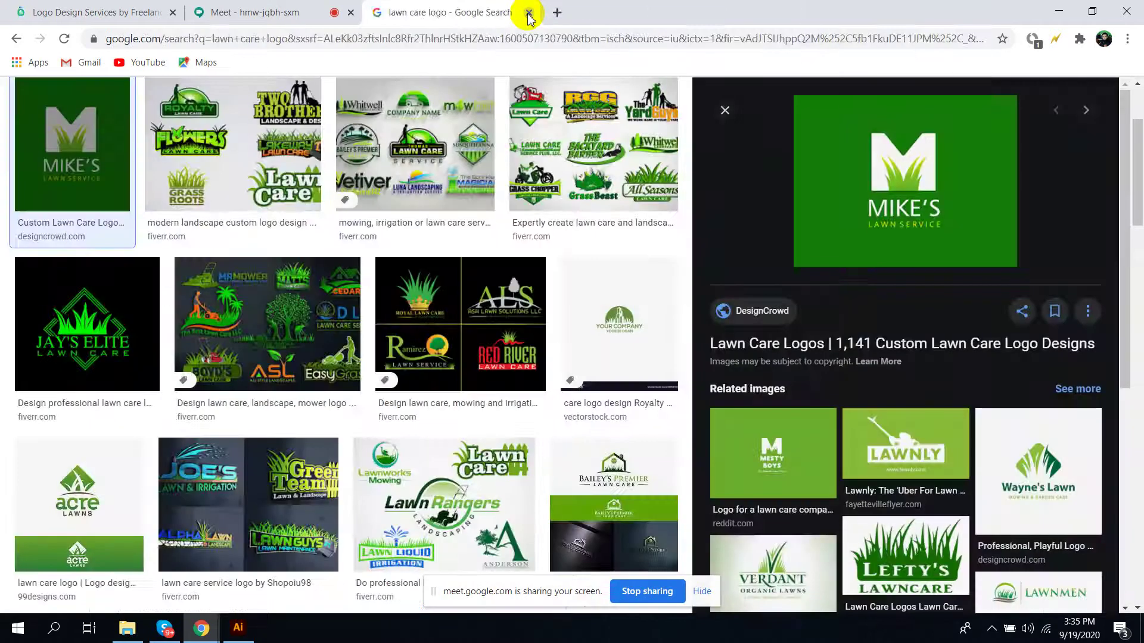
{"action": "left_click", "coordinate": [528, 12]}
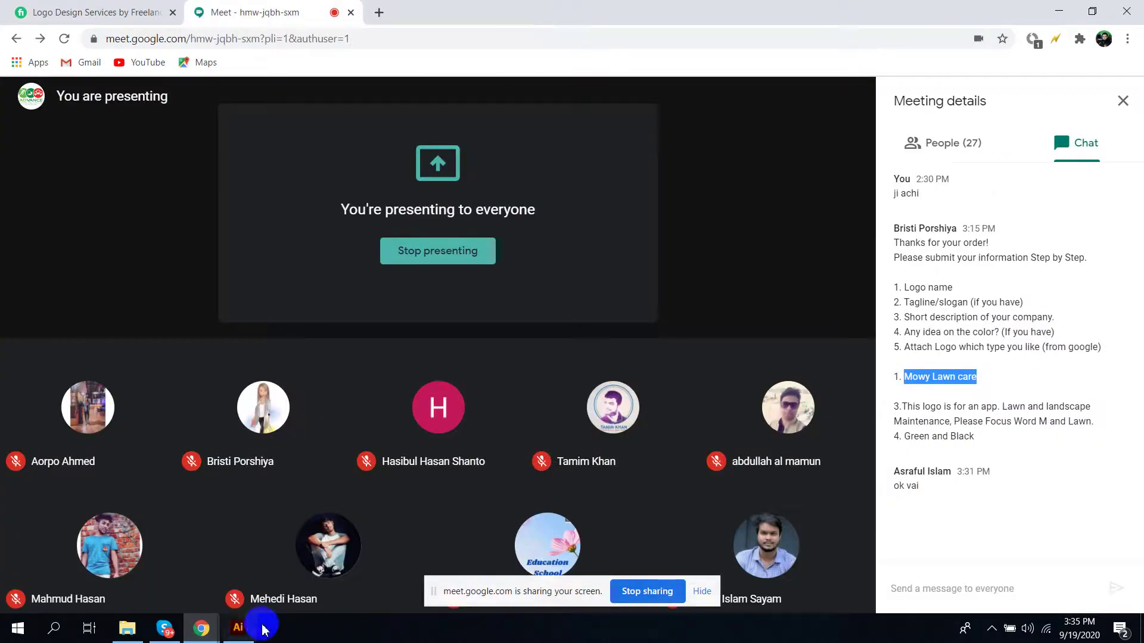
Switch to Illustrator and delete the red grass-cut M logo from the artboard
{"action": "left_click", "coordinate": [244, 630]}
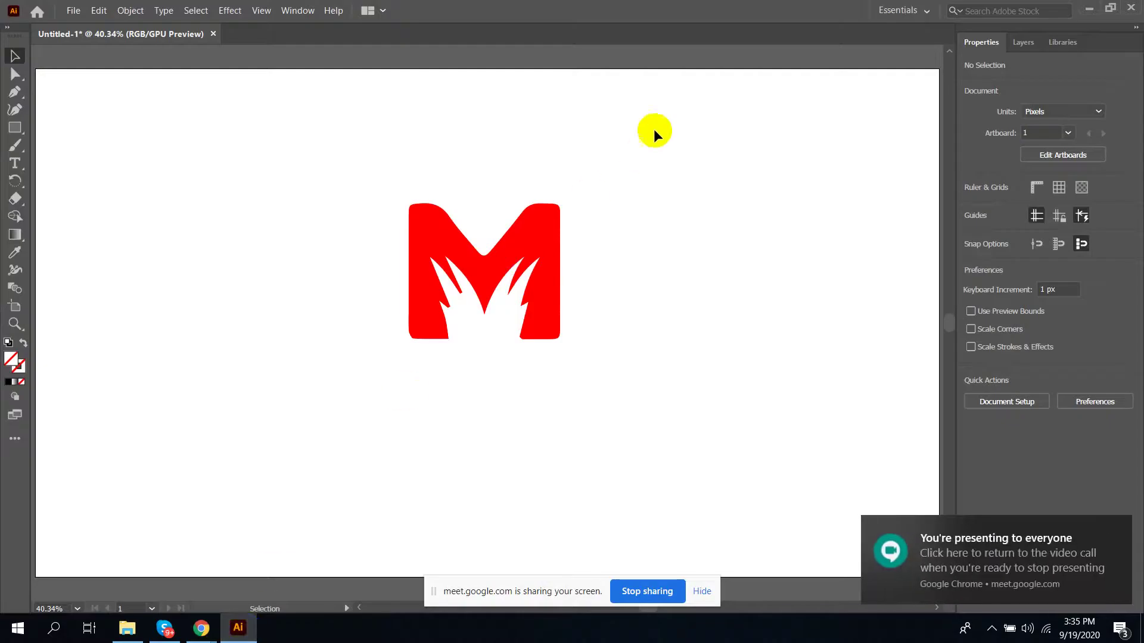
{"action": "left_click_drag", "start_coordinate": [657, 121], "coordinate": [594, 197]}
{"action": "left_click_drag", "start_coordinate": [502, 299], "coordinate": [219, 499]}
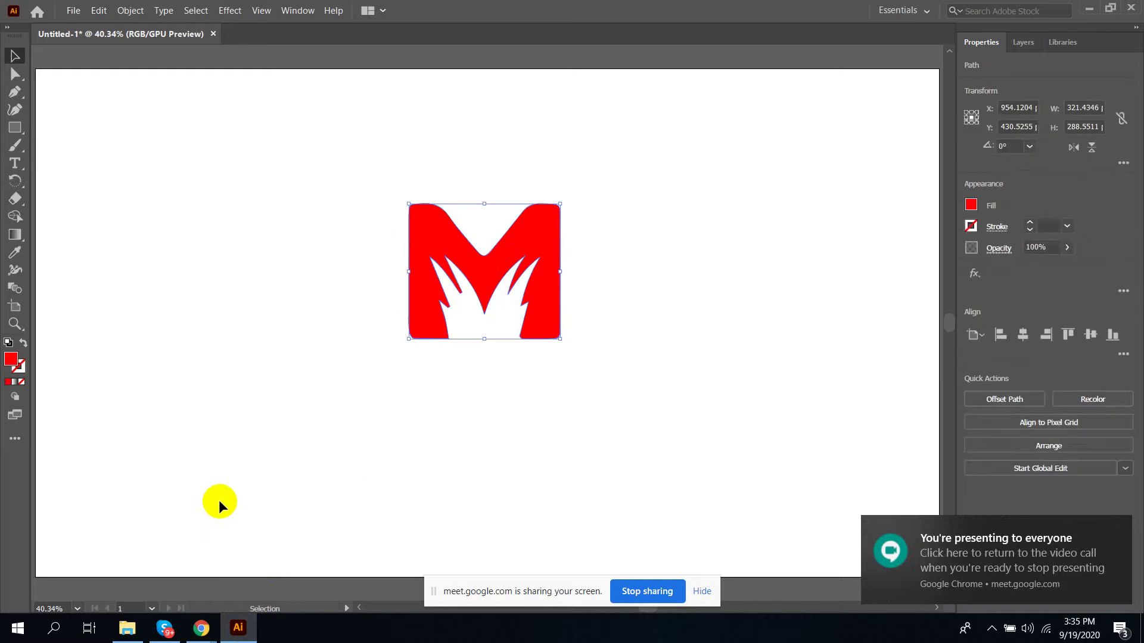
{"action": "key", "text": "Delete"}
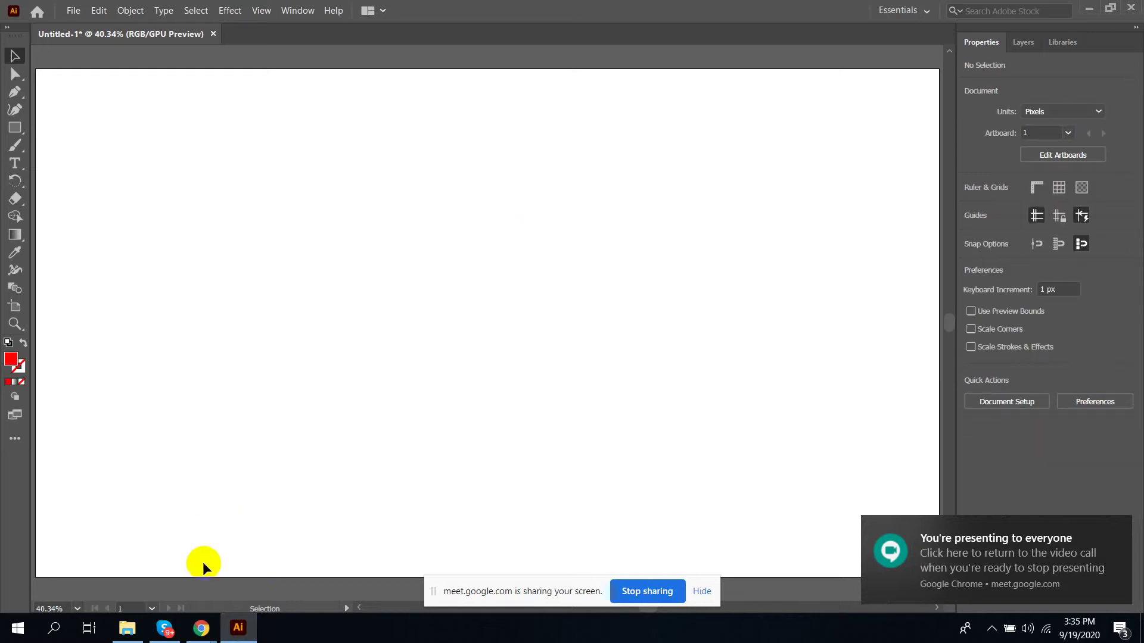
Stop the current presentation in the Google Meet call, present the entire screen again, and switch back to Illustrator
{"action": "mouse_move", "coordinate": [202, 629]}
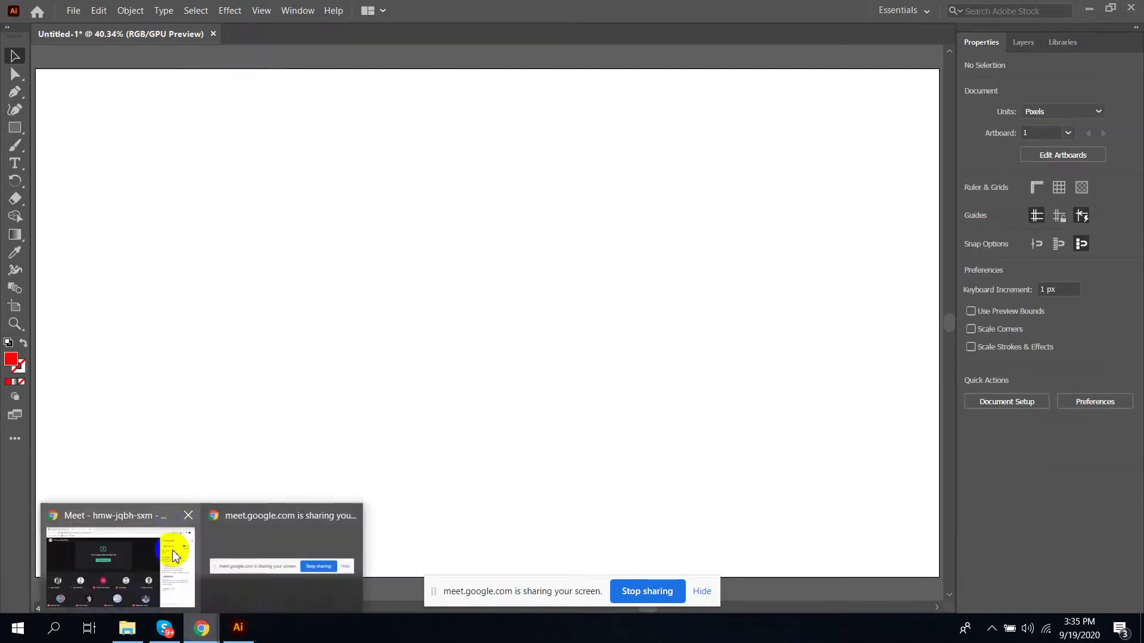
{"action": "left_click", "coordinate": [173, 549]}
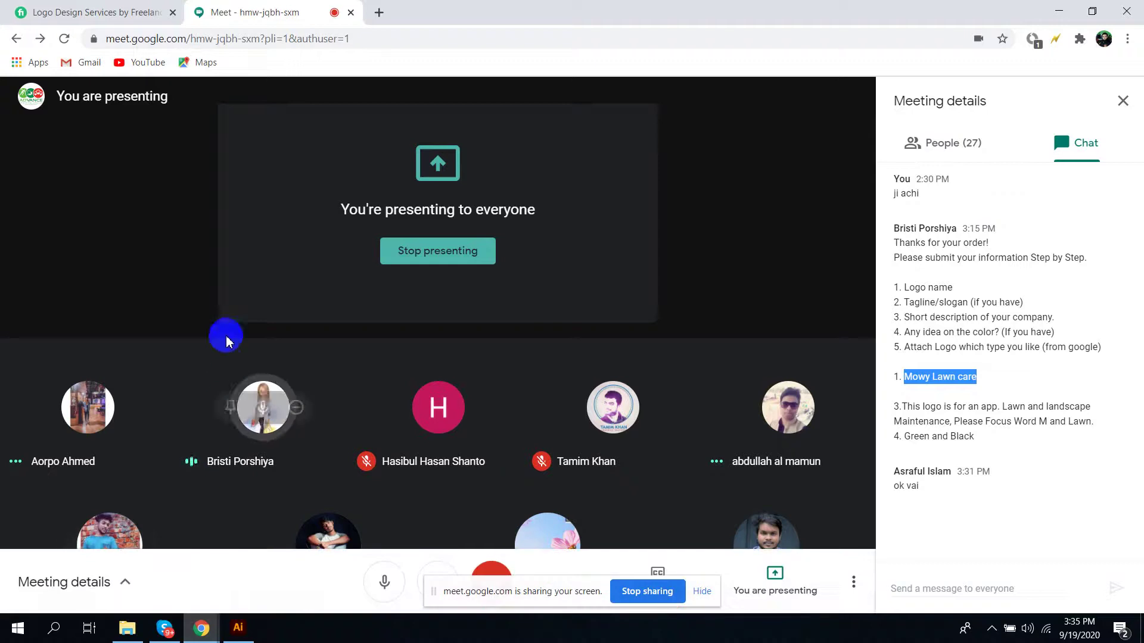
{"action": "left_click", "coordinate": [412, 258]}
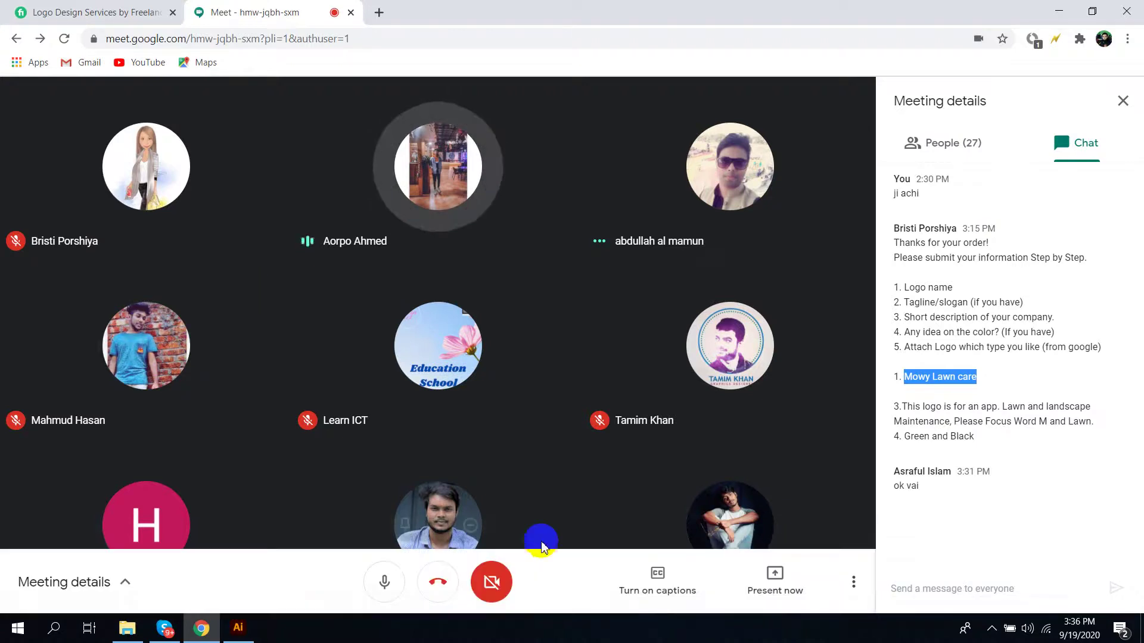
{"action": "left_click", "coordinate": [773, 581]}
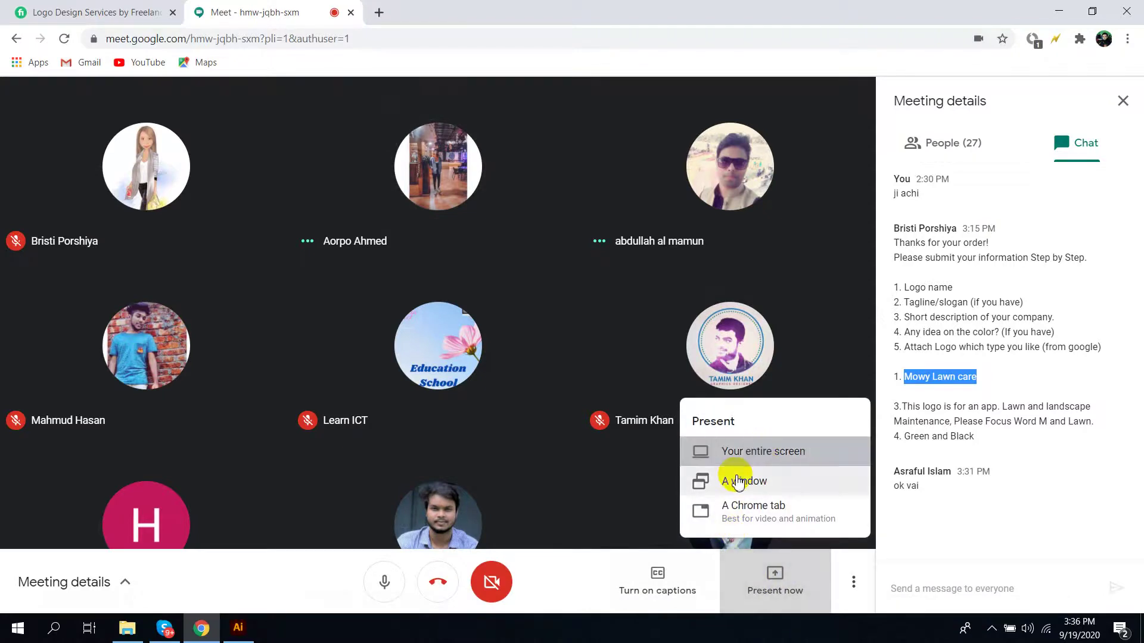
{"action": "left_click", "coordinate": [742, 452]}
{"action": "left_click", "coordinate": [531, 268]}
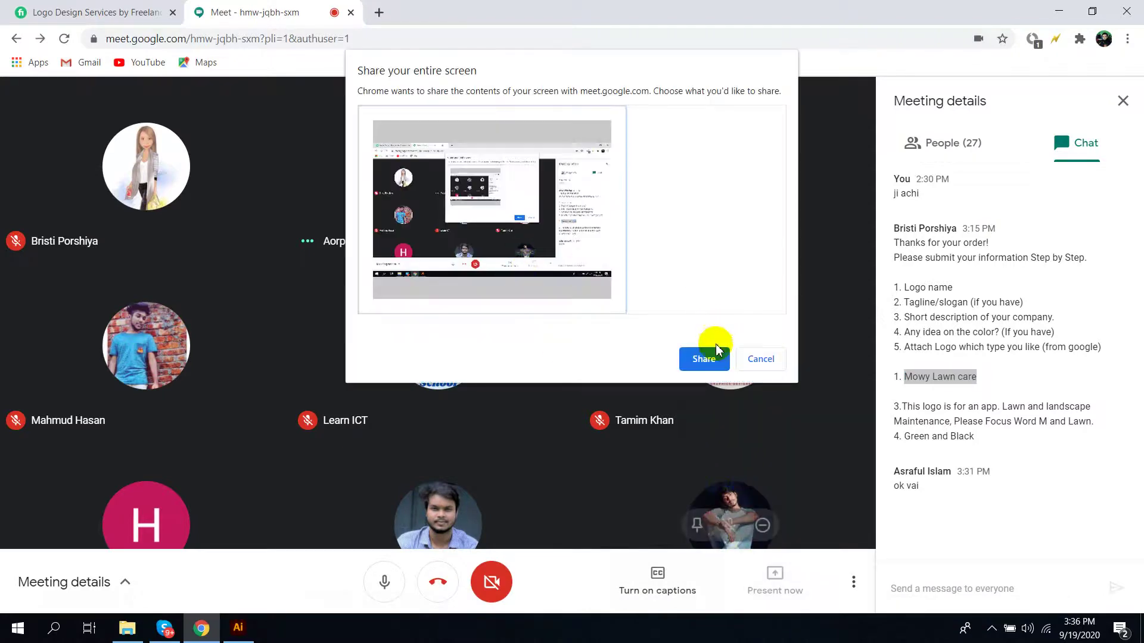
{"action": "left_click", "coordinate": [704, 358]}
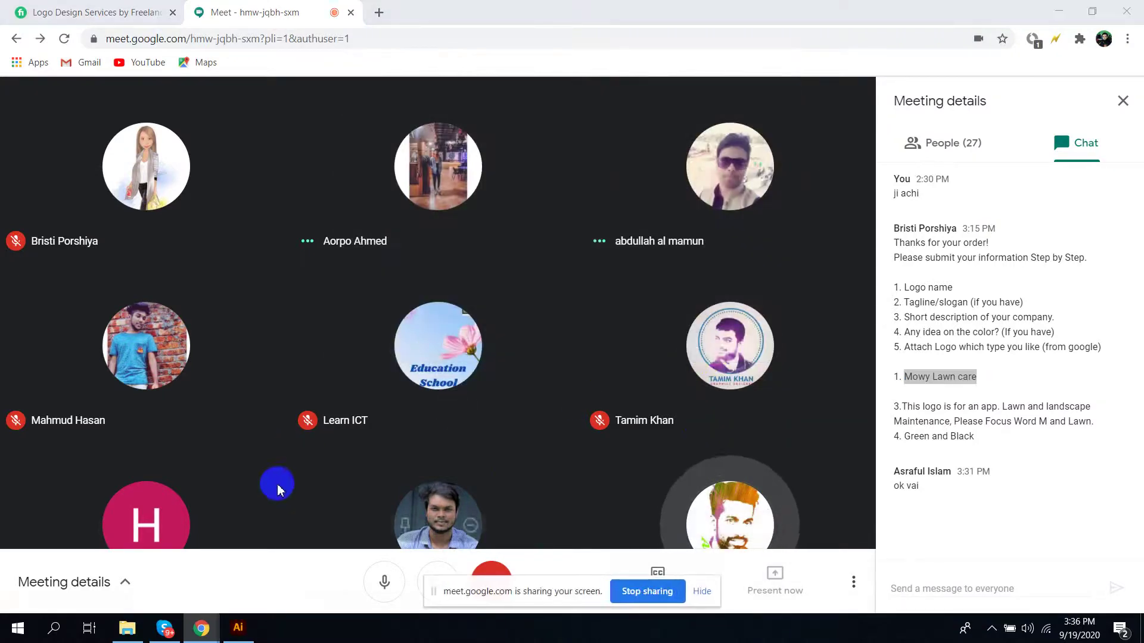
{"action": "left_click", "coordinate": [238, 629]}
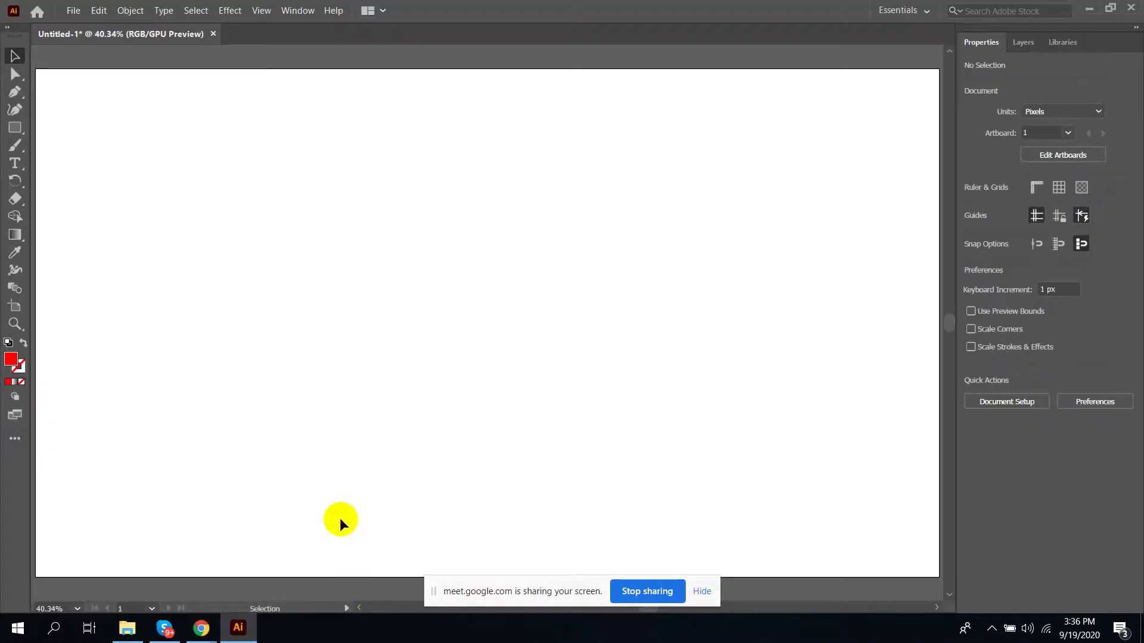
Draw a red rectangle about 509 x 352 px in the upper middle of the artboard
{"action": "left_click", "coordinate": [17, 127]}
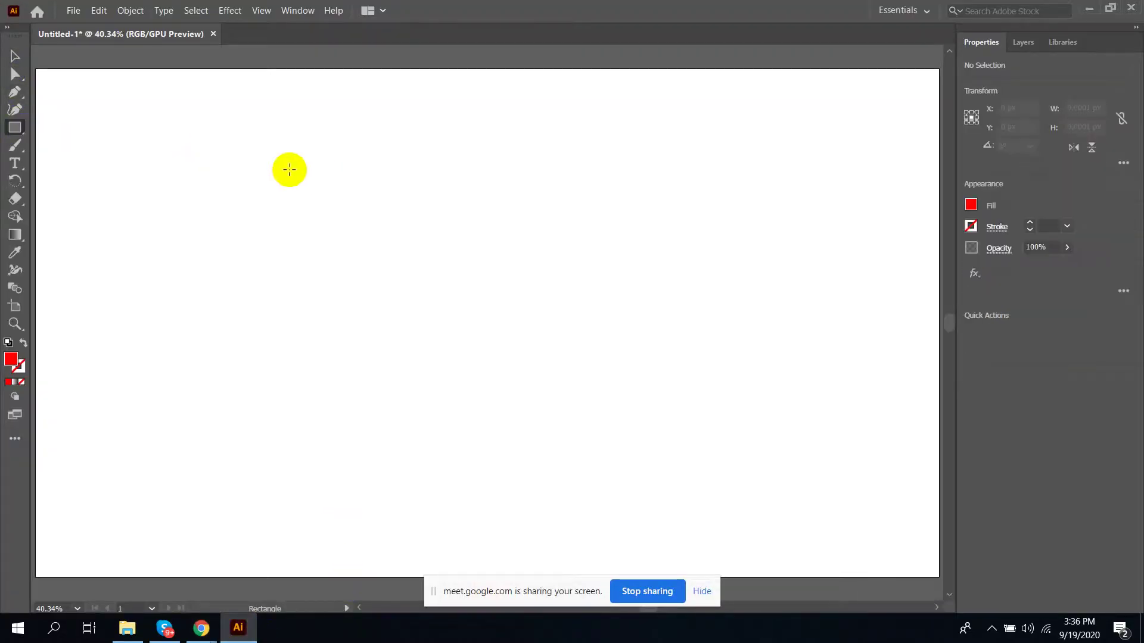
{"action": "left_click_drag", "start_coordinate": [289, 172], "coordinate": [530, 335]}
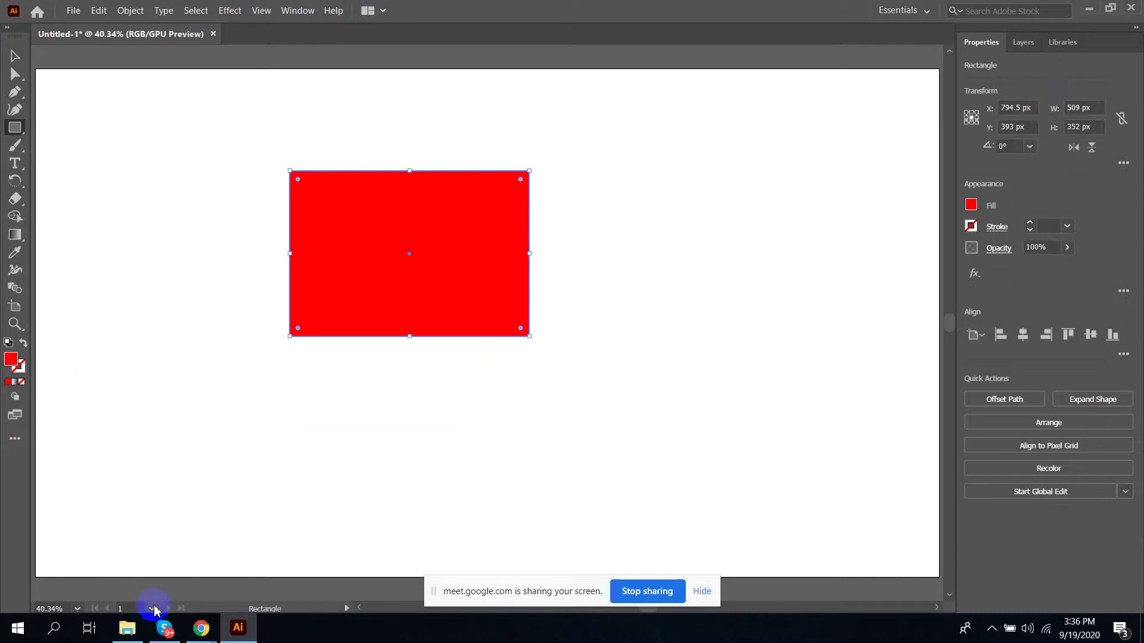
Admit the waiting participant to the Google Meet call and switch back to Illustrator
{"action": "mouse_move", "coordinate": [200, 627]}
{"action": "left_click", "coordinate": [170, 590]}
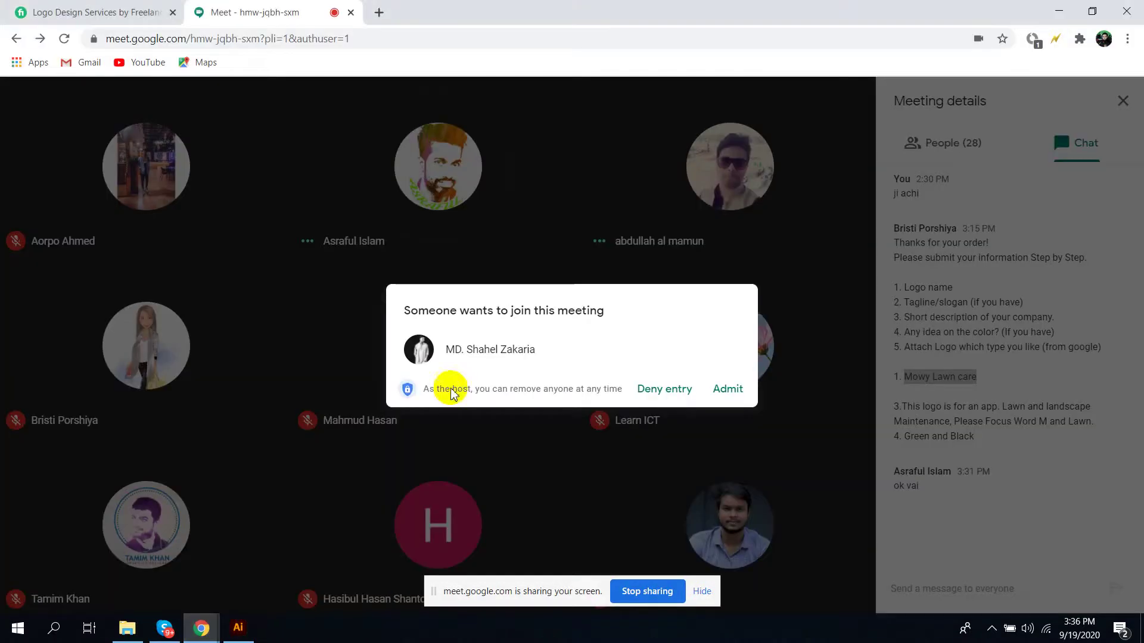
{"action": "left_click", "coordinate": [726, 387]}
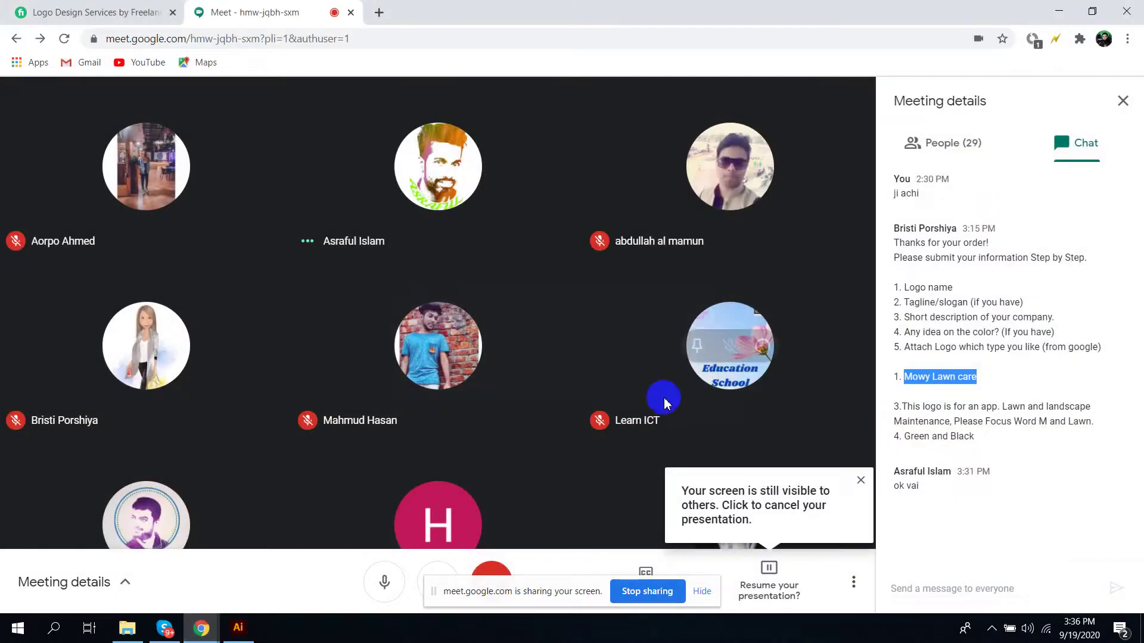
{"action": "left_click", "coordinate": [237, 627]}
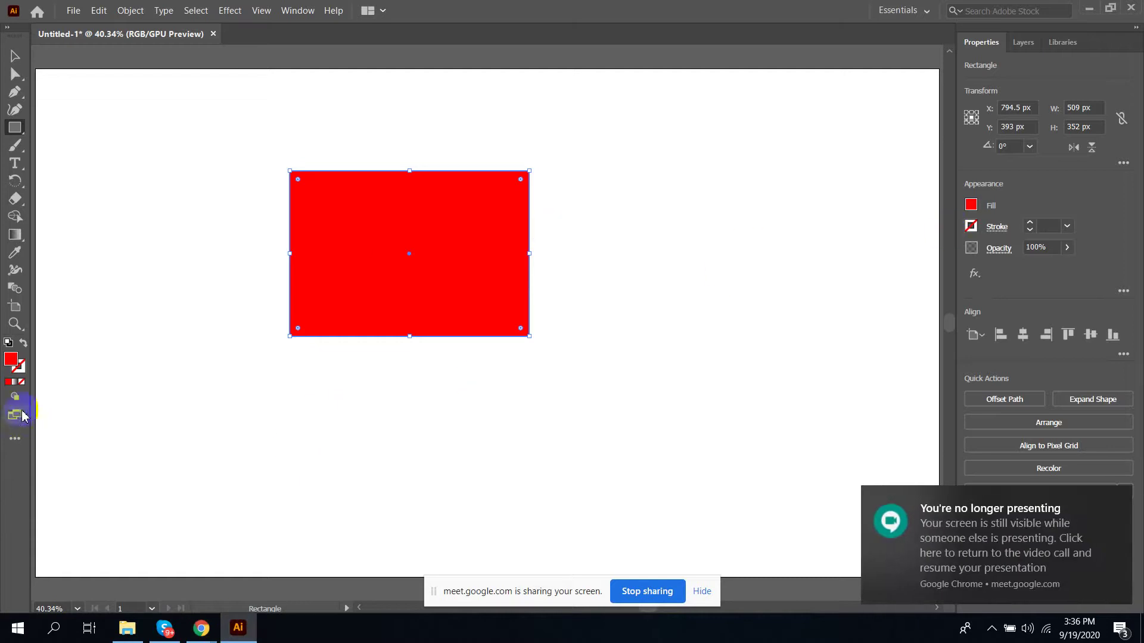
Fill the rectangle with a white-to-black linear gradient and display the Swatches and Gradient panels without overlap
{"action": "left_click", "coordinate": [13, 381]}
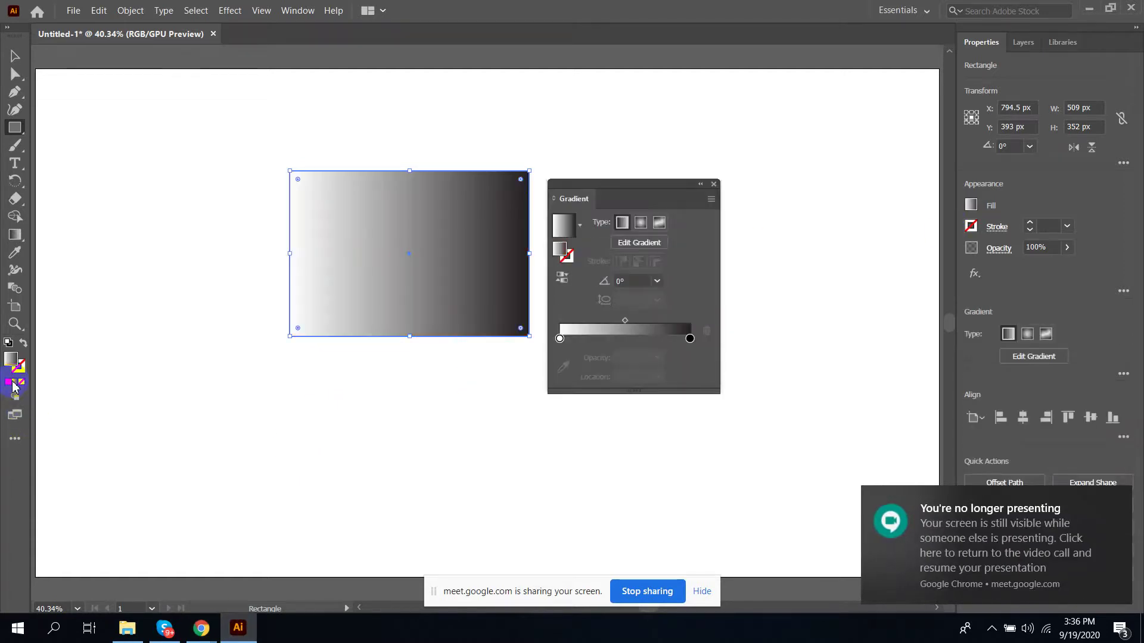
{"action": "left_click", "coordinate": [713, 186]}
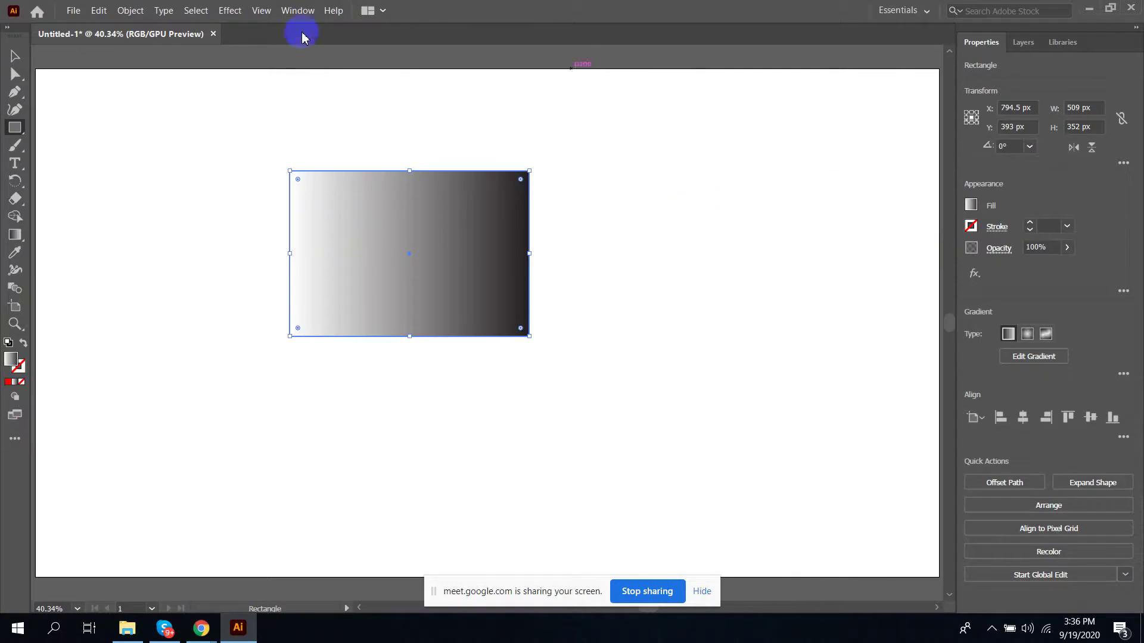
{"action": "left_click", "coordinate": [298, 10]}
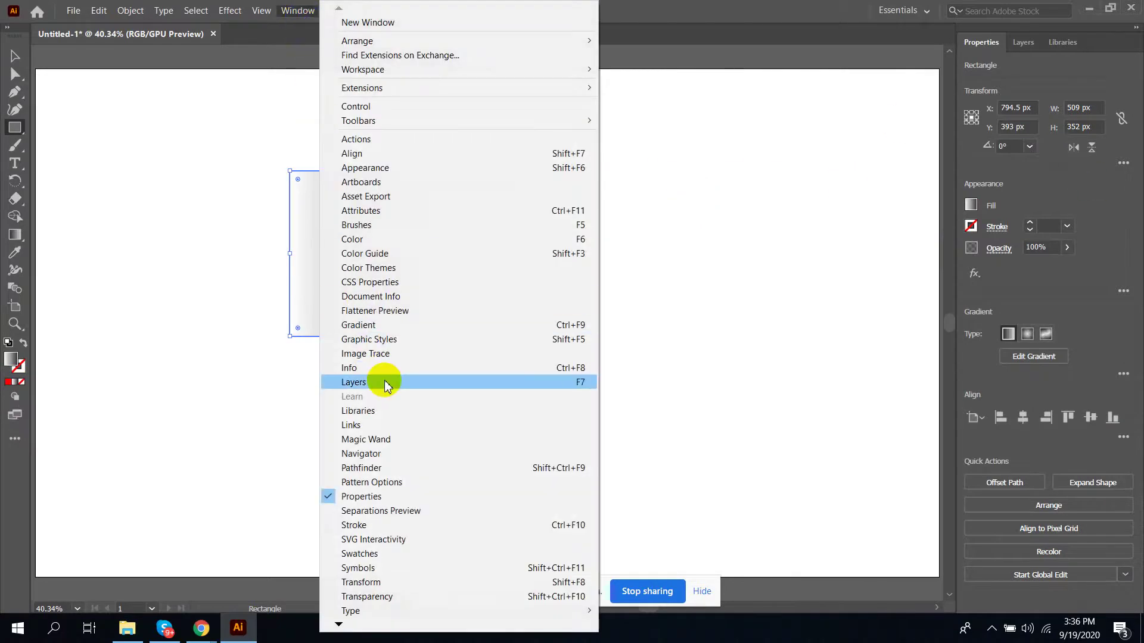
{"action": "left_click", "coordinate": [391, 556]}
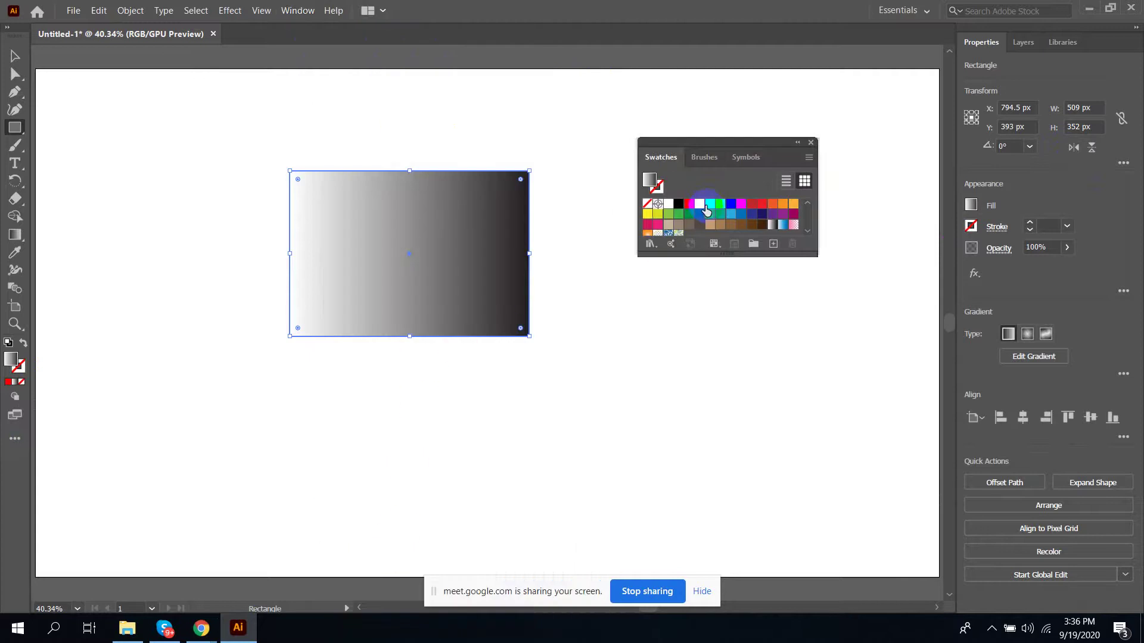
{"action": "scroll", "coordinate": [721, 229], "scroll_direction": "down", "scroll_amount": 2}
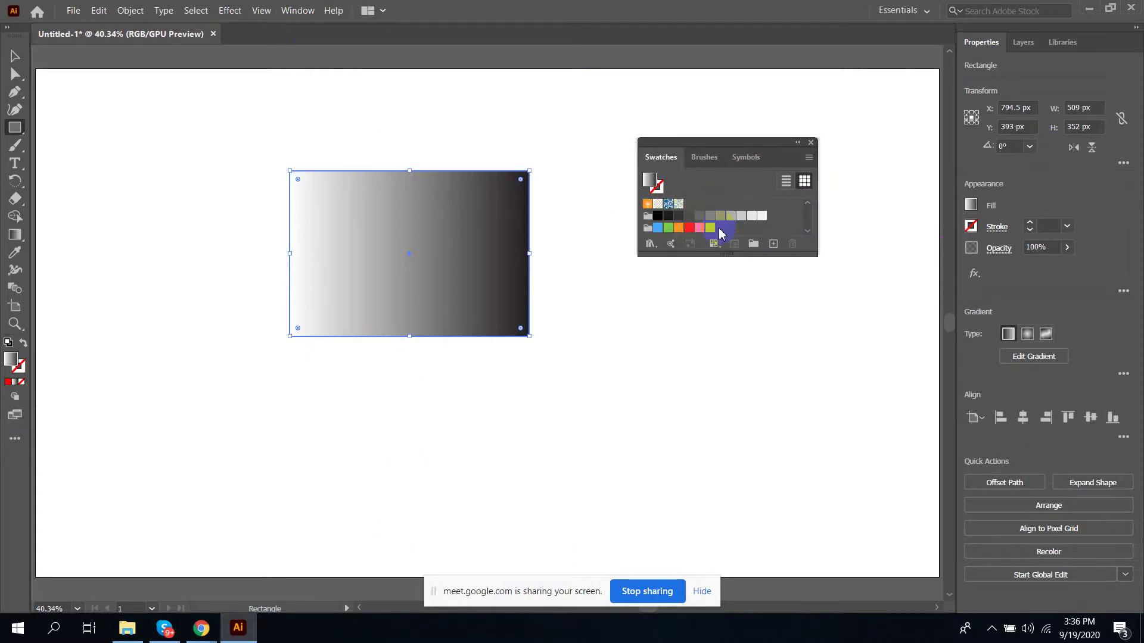
{"action": "left_click", "coordinate": [298, 10]}
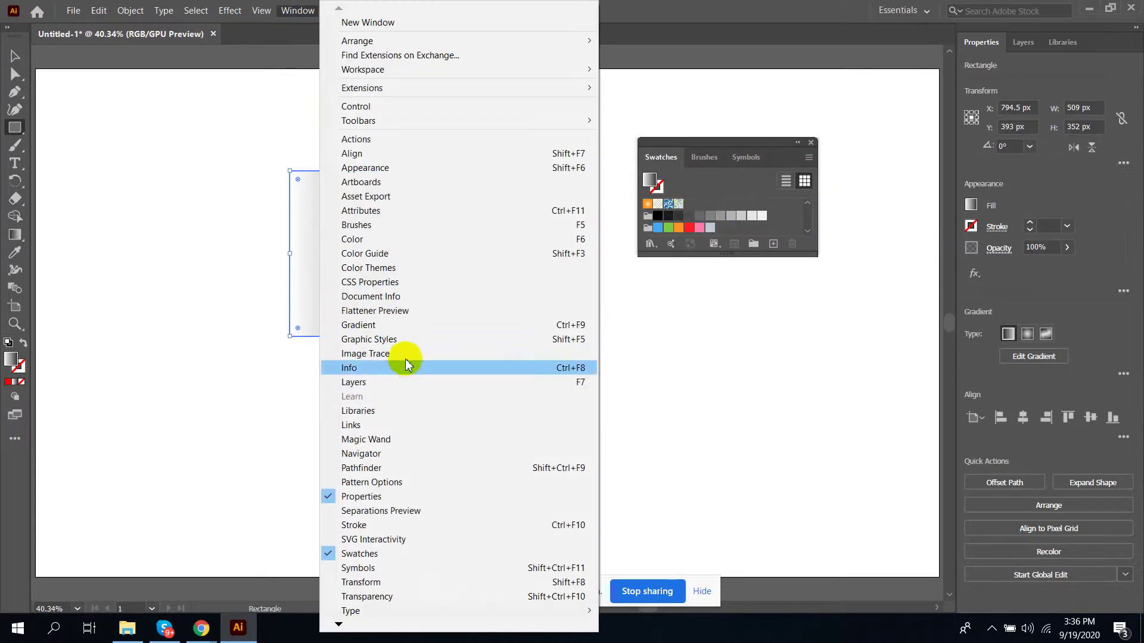
{"action": "left_click", "coordinate": [426, 325]}
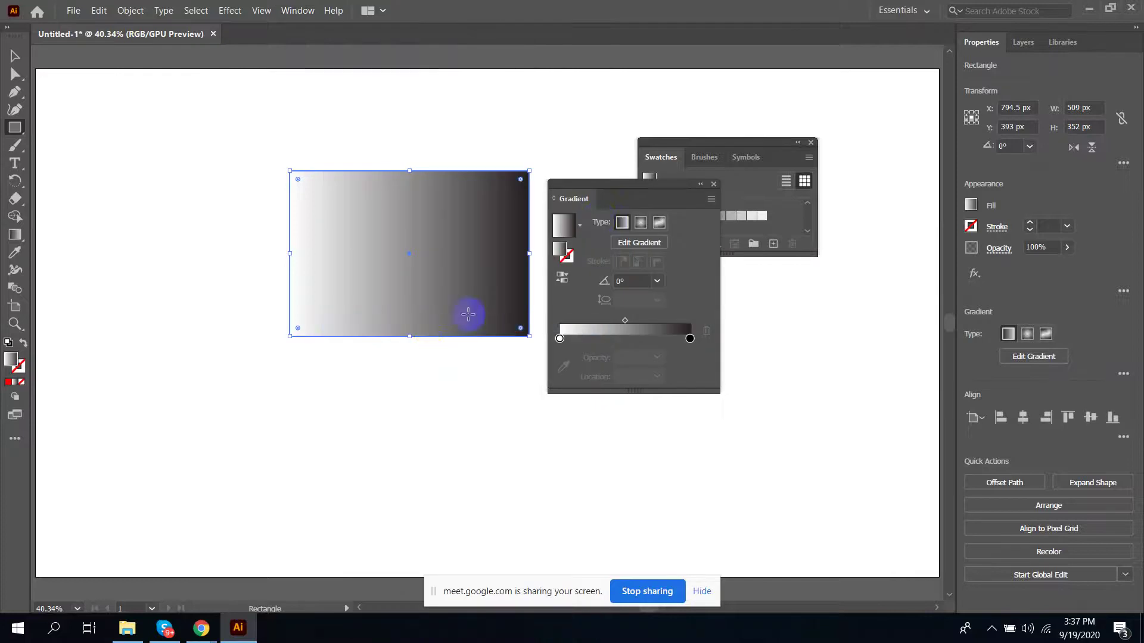
{"action": "left_click_drag", "start_coordinate": [619, 200], "coordinate": [636, 333]}
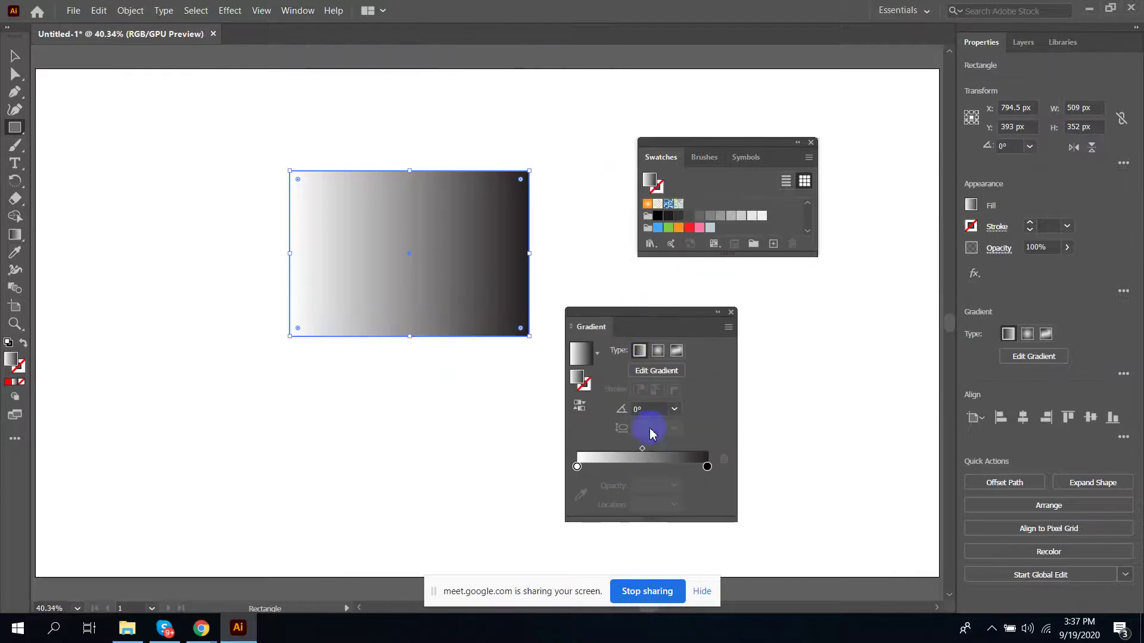
Add a middle color stop at about 54% of the gradient and save the gradient as a swatch
{"action": "left_click_drag", "start_coordinate": [673, 467], "coordinate": [648, 468]}
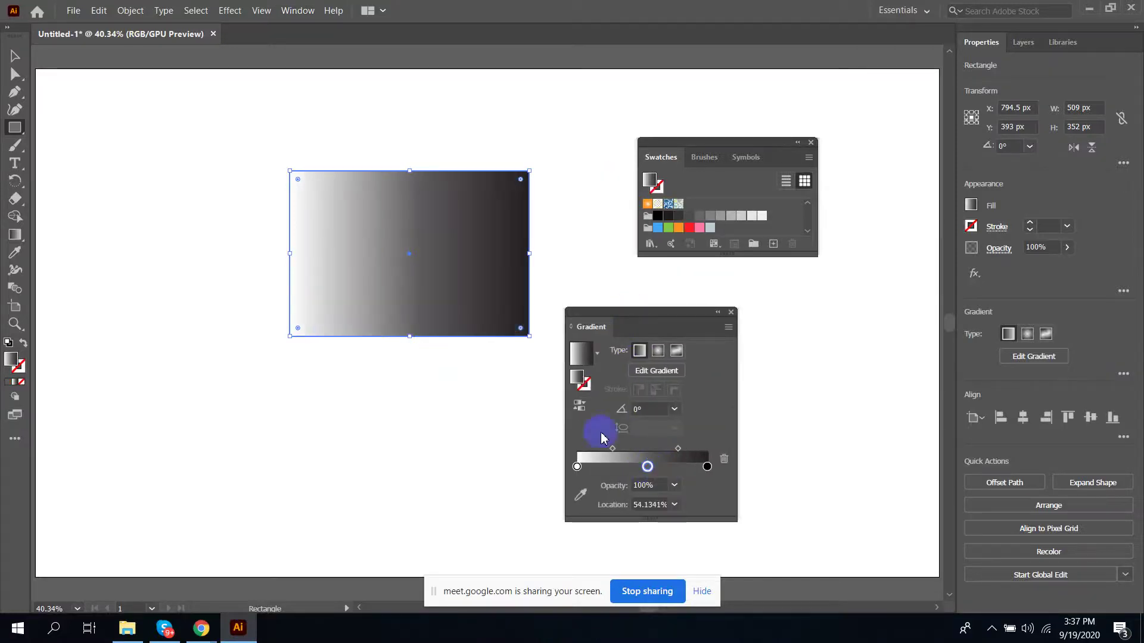
{"action": "left_click", "coordinate": [599, 355]}
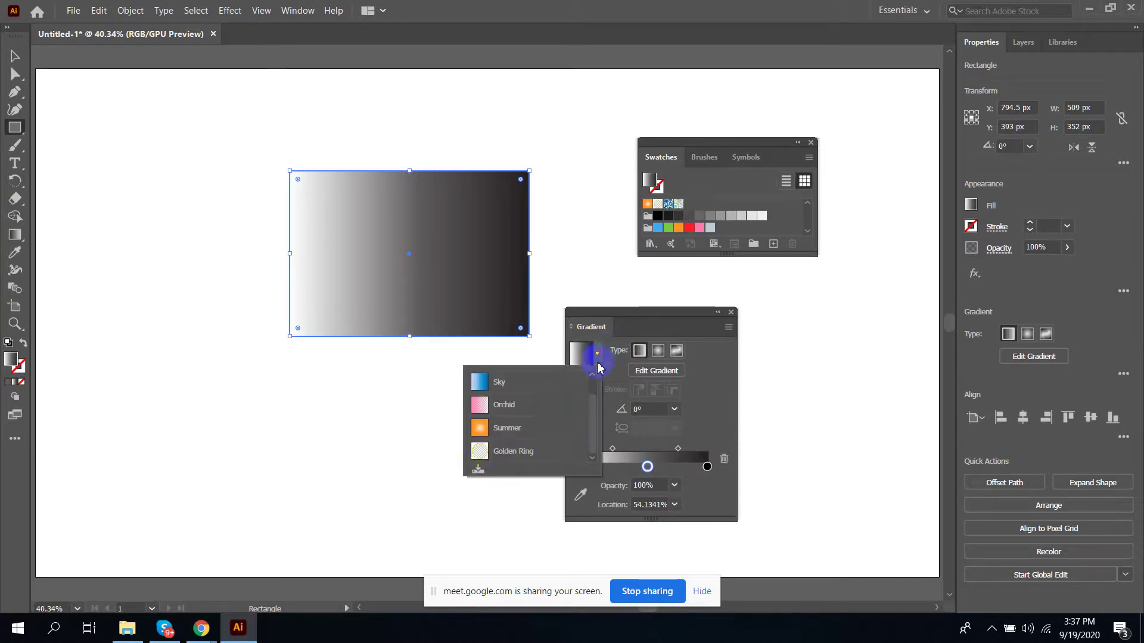
{"action": "left_click", "coordinate": [478, 472]}
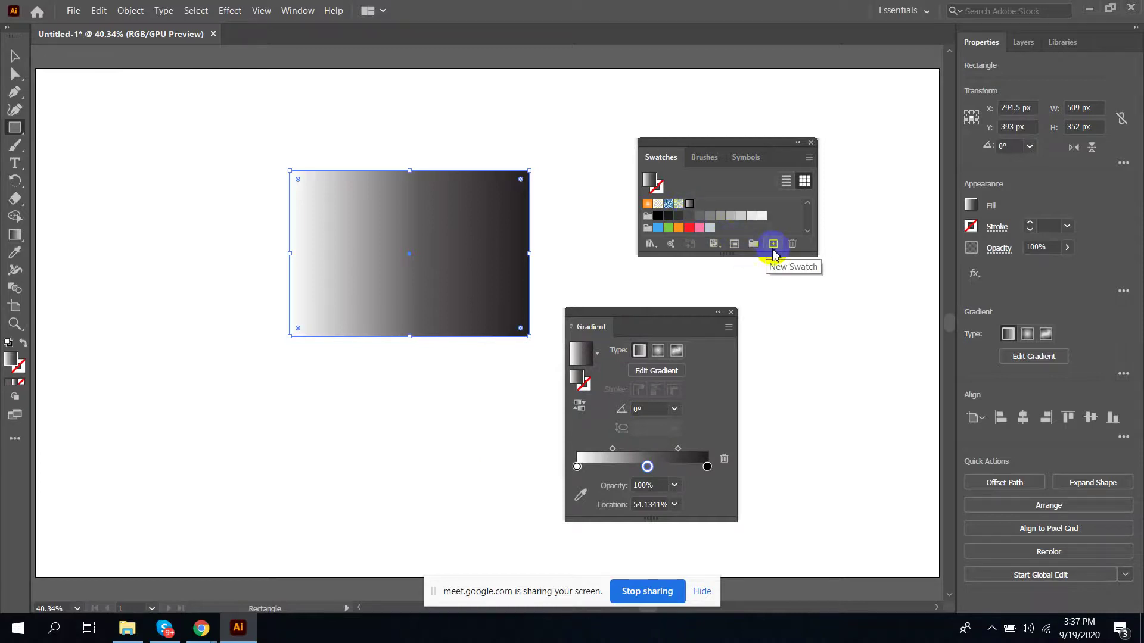
Stop the current screen sharing, present the entire screen again in the Google Meet call, and return to Illustrator
{"action": "left_click", "coordinate": [633, 593]}
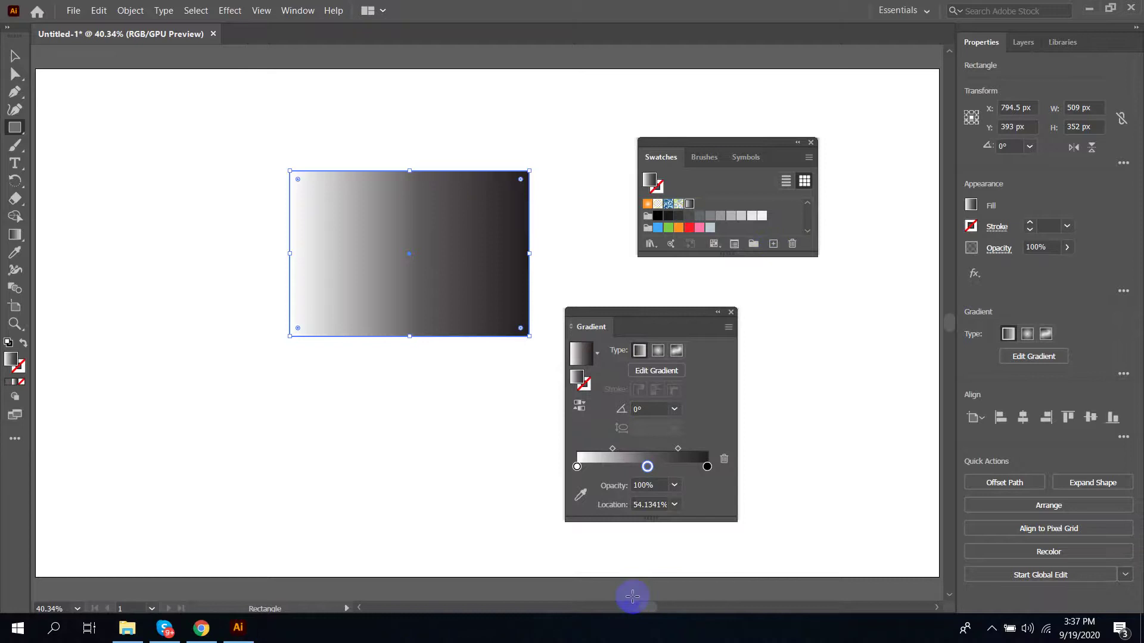
{"action": "left_click", "coordinate": [201, 628]}
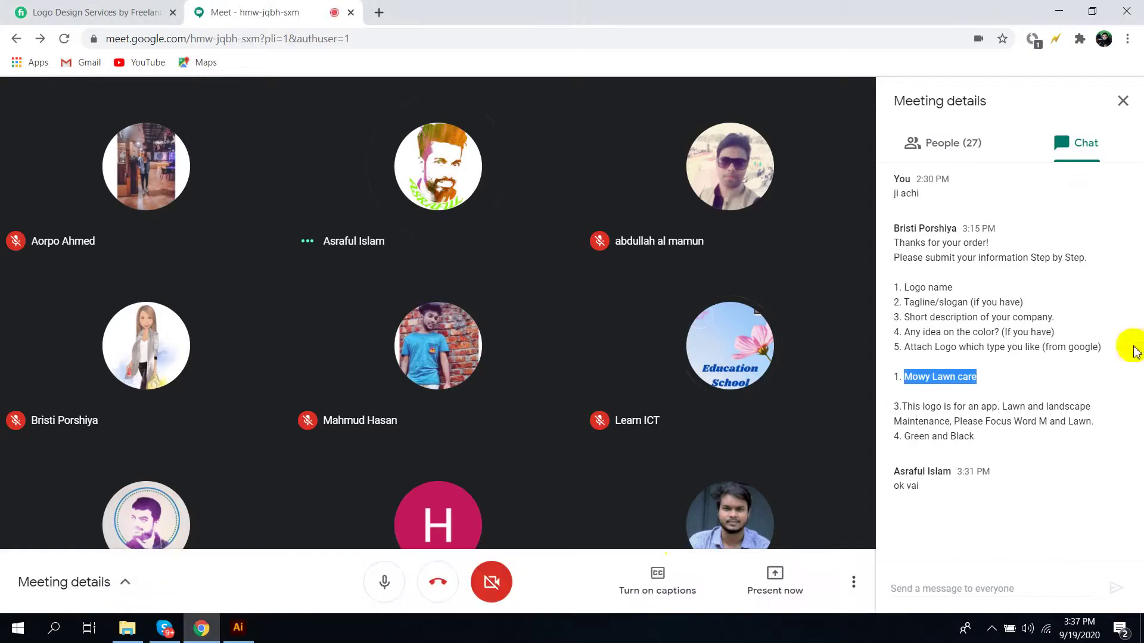
{"action": "left_click", "coordinate": [785, 573]}
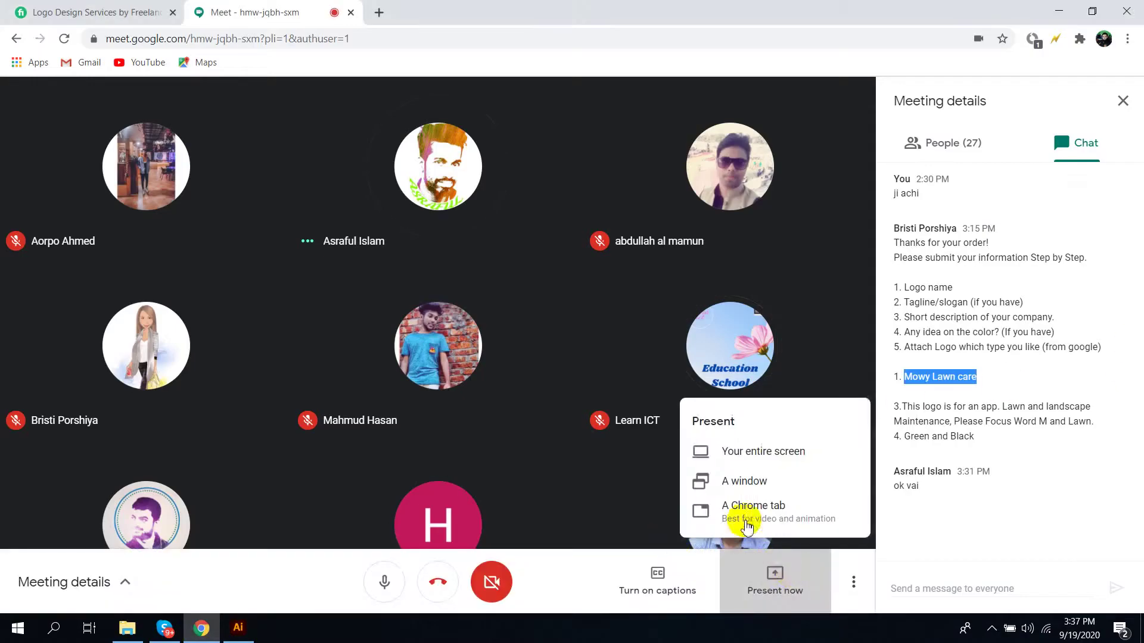
{"action": "left_click", "coordinate": [761, 444]}
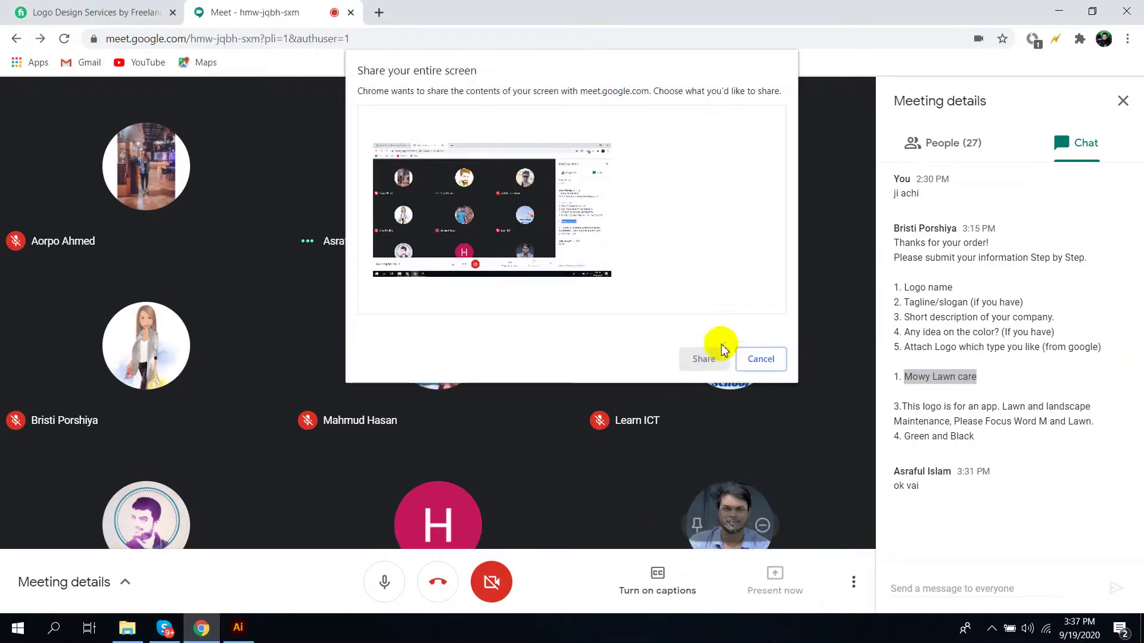
{"action": "left_click", "coordinate": [563, 241]}
{"action": "left_click", "coordinate": [719, 356]}
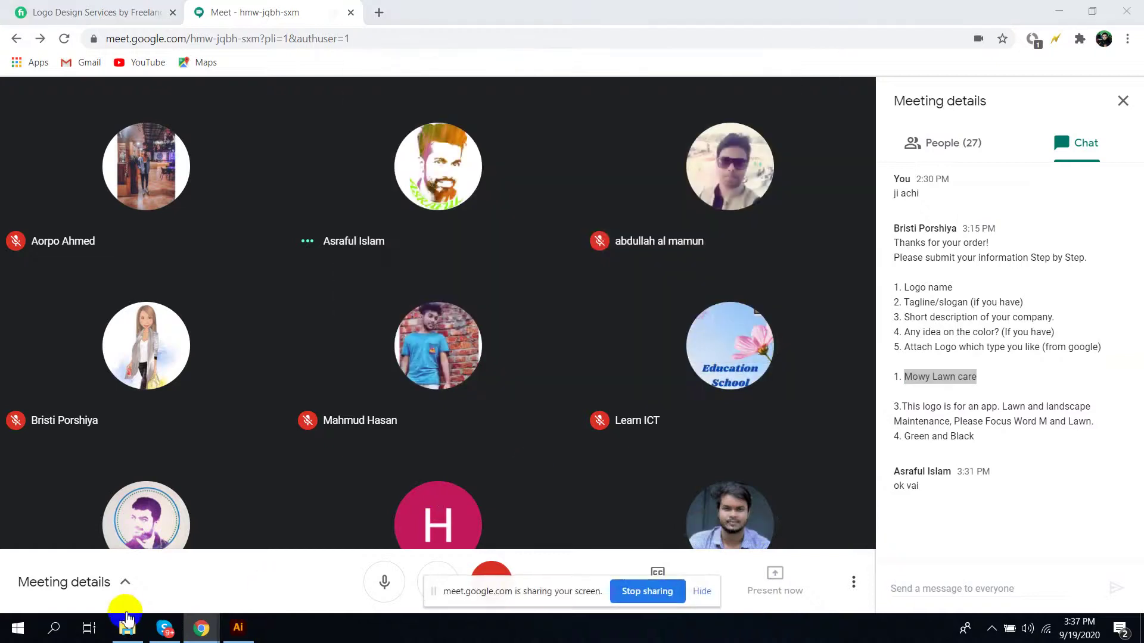
{"action": "left_click", "coordinate": [238, 628]}
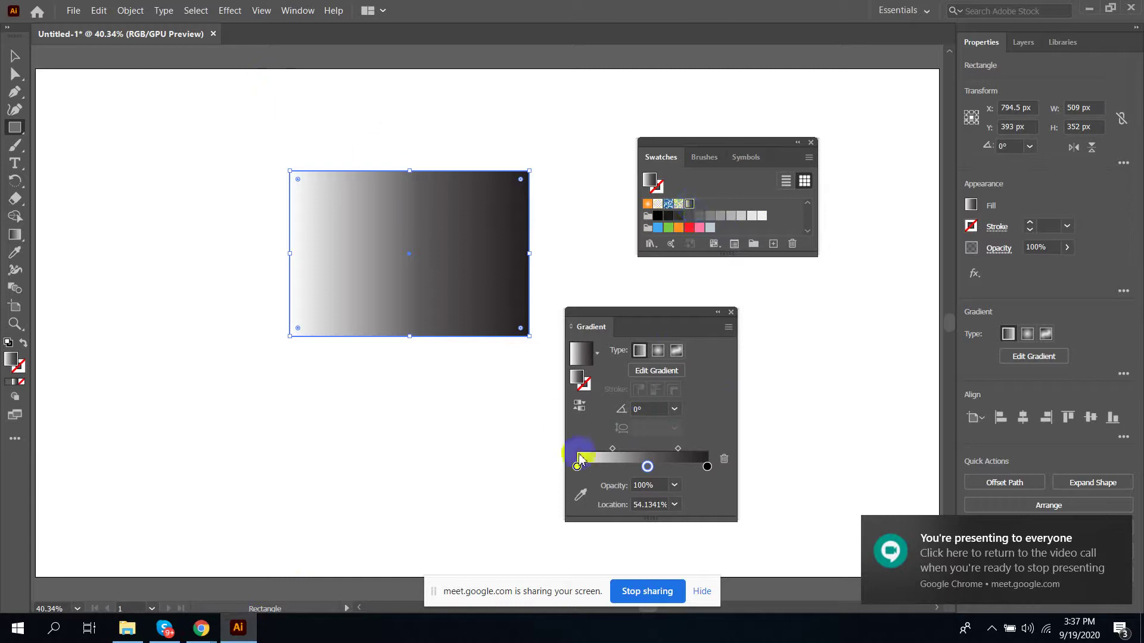
Set the middle gradient stop's red value to 255 and add the resulting gradient to the swatches
{"action": "left_click", "coordinate": [648, 467]}
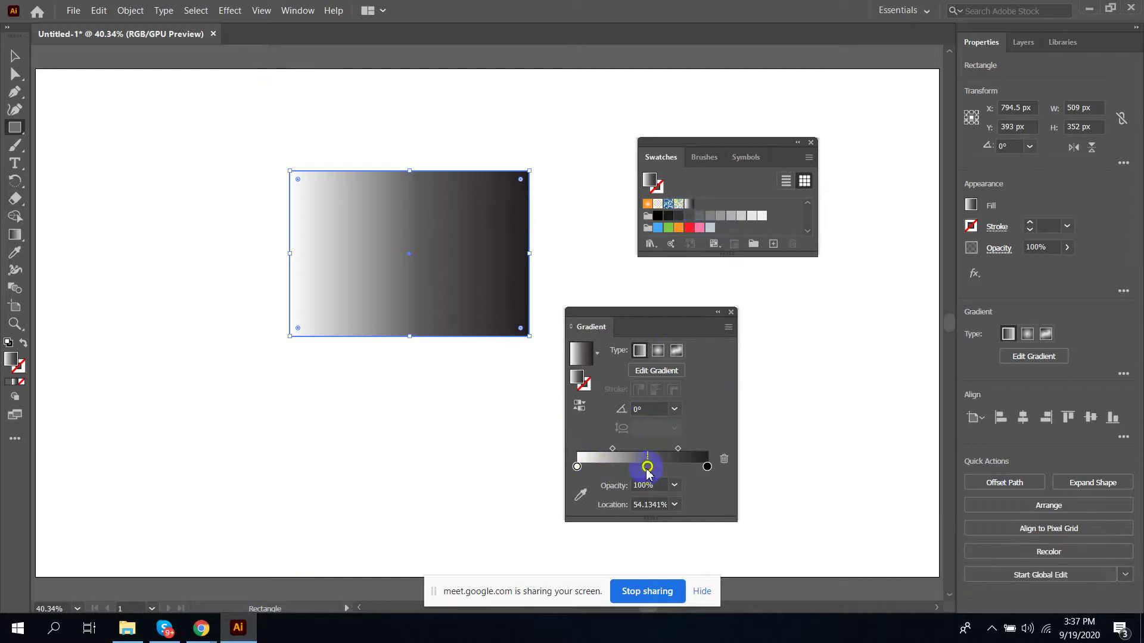
{"action": "double_click", "coordinate": [648, 468]}
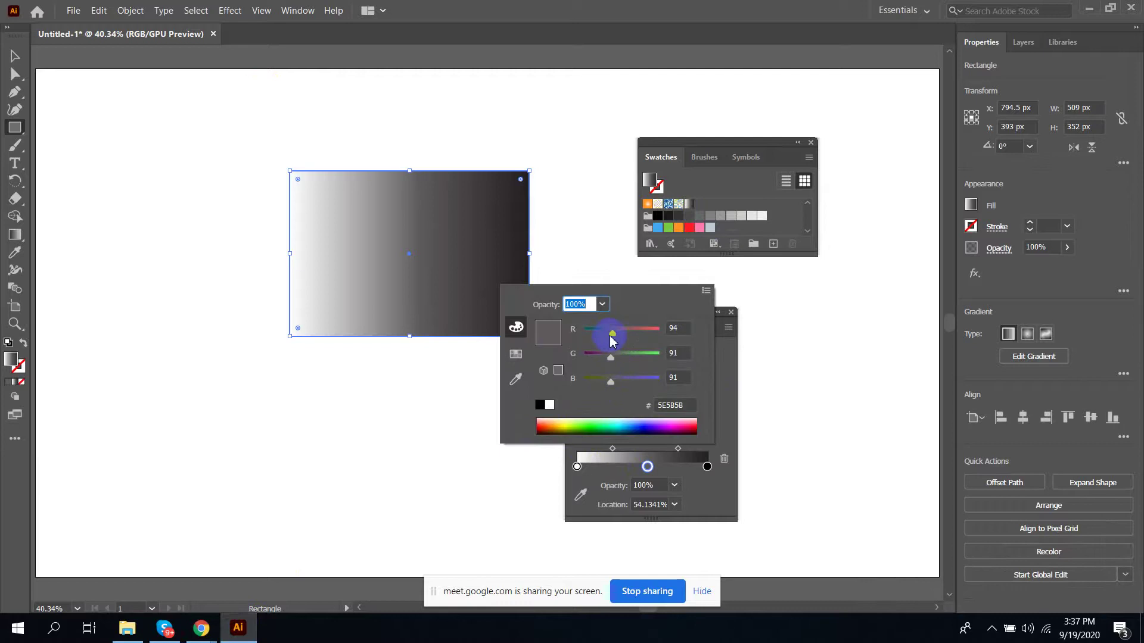
{"action": "left_click_drag", "start_coordinate": [612, 339], "coordinate": [713, 368]}
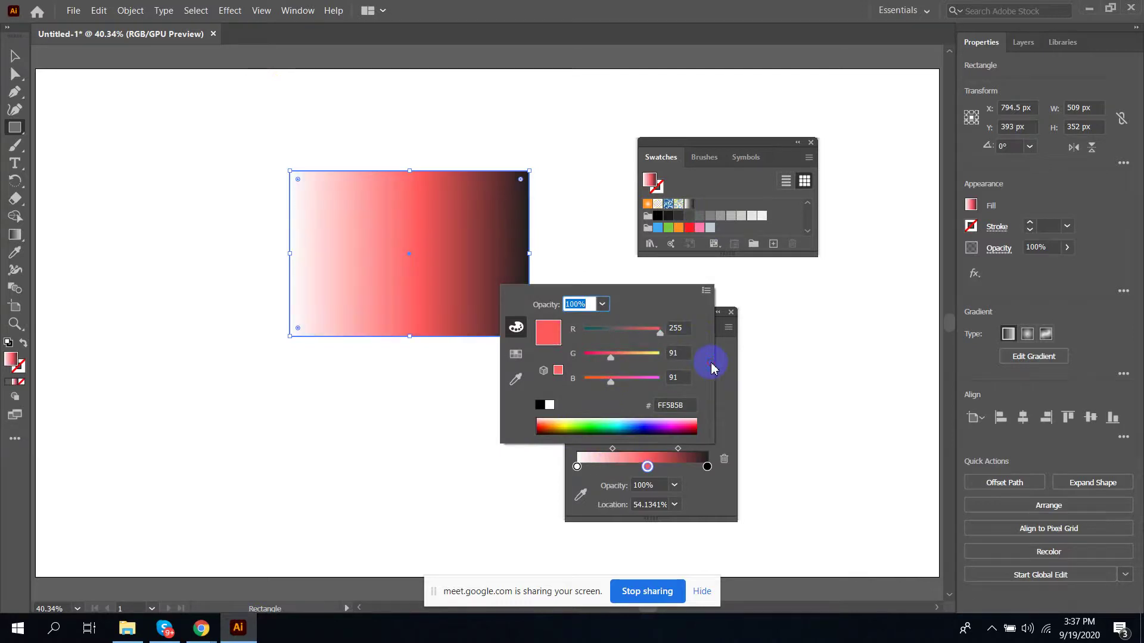
{"action": "left_click", "coordinate": [728, 360]}
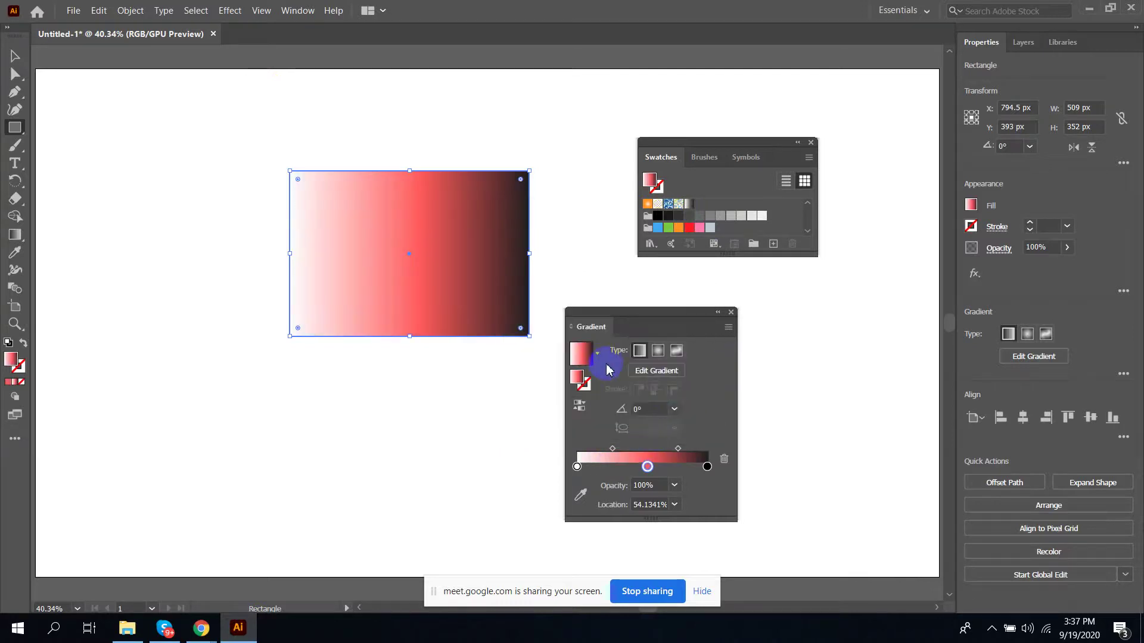
{"action": "left_click_drag", "start_coordinate": [585, 357], "coordinate": [705, 209]}
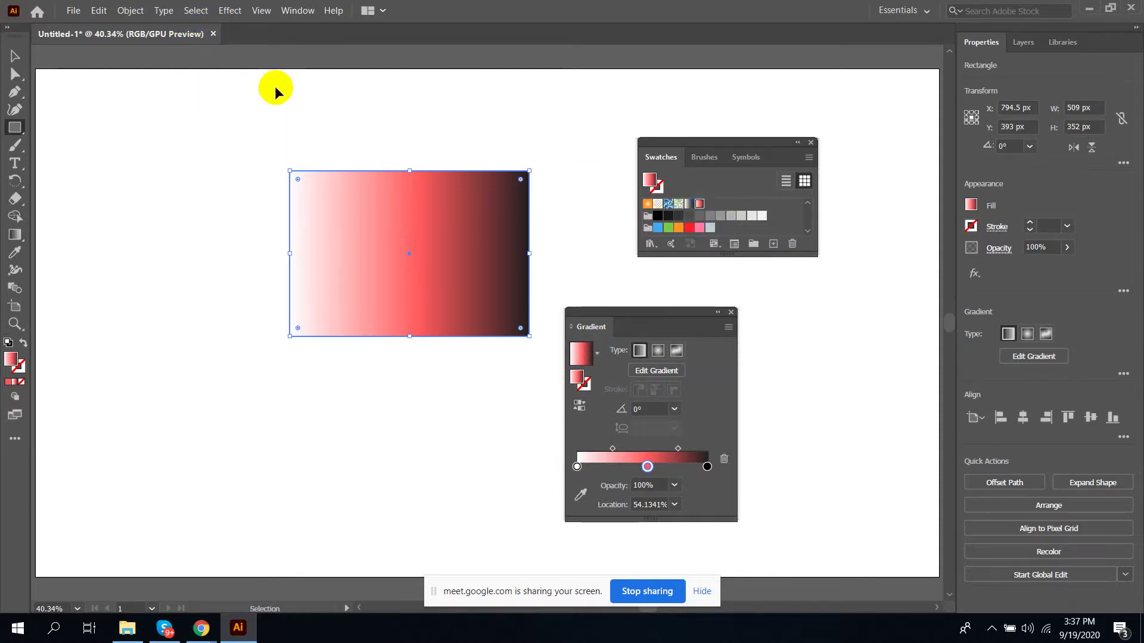
Deselect the rectangle and create a new 1920 x 1080 px Web-Large document in RGB Color
{"action": "key", "text": "ctrl+n"}
{"action": "key", "text": "Escape"}
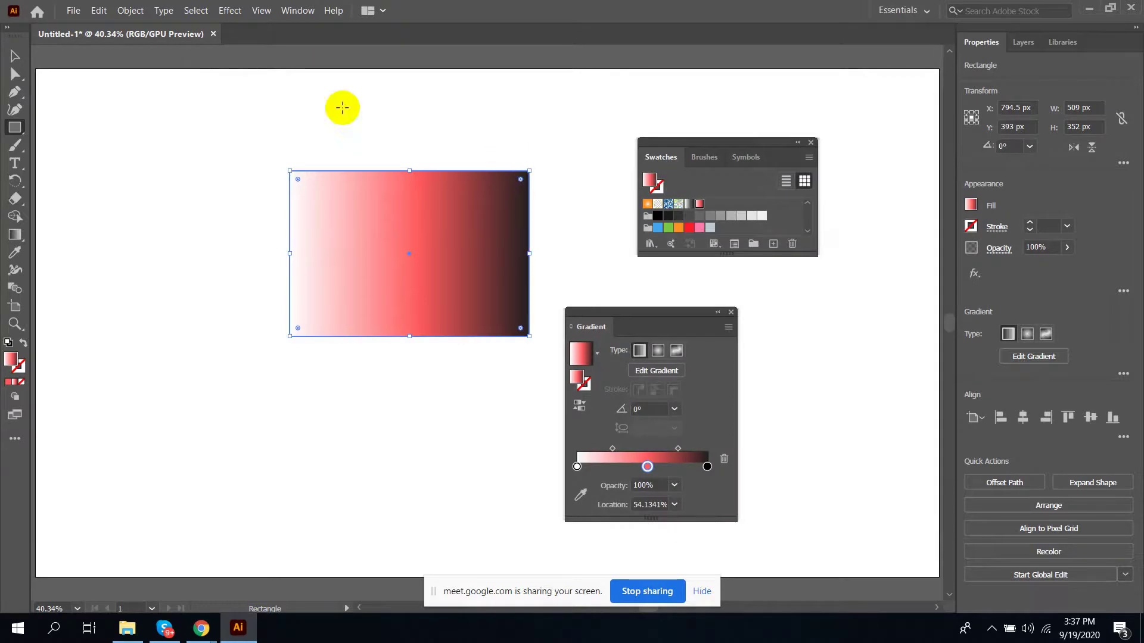
{"action": "left_click", "coordinate": [15, 57]}
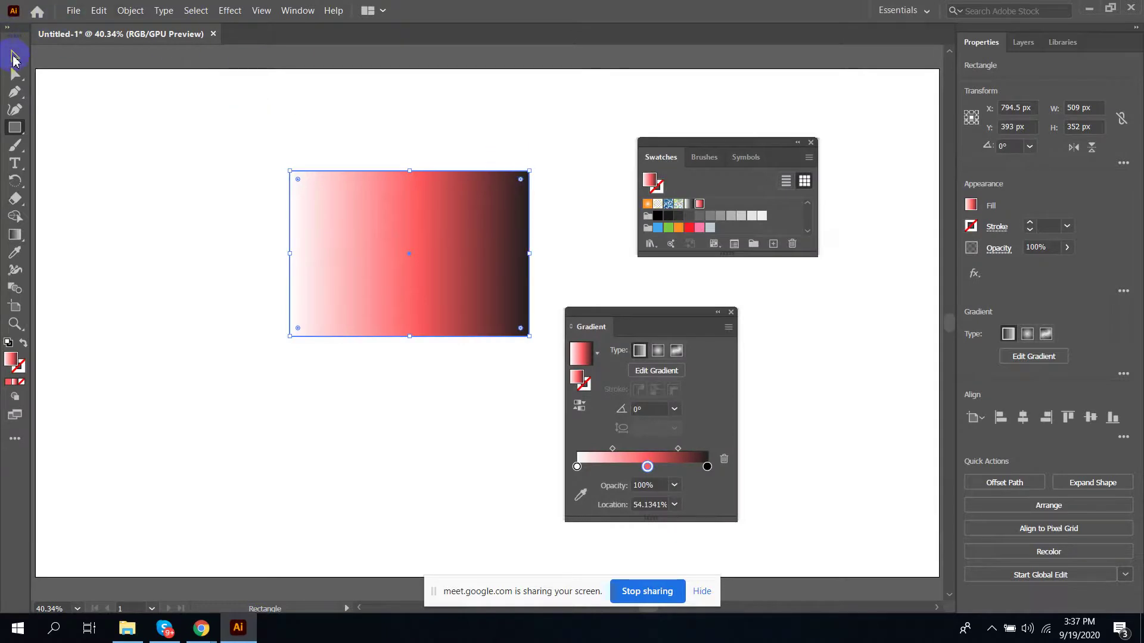
{"action": "left_click", "coordinate": [320, 110]}
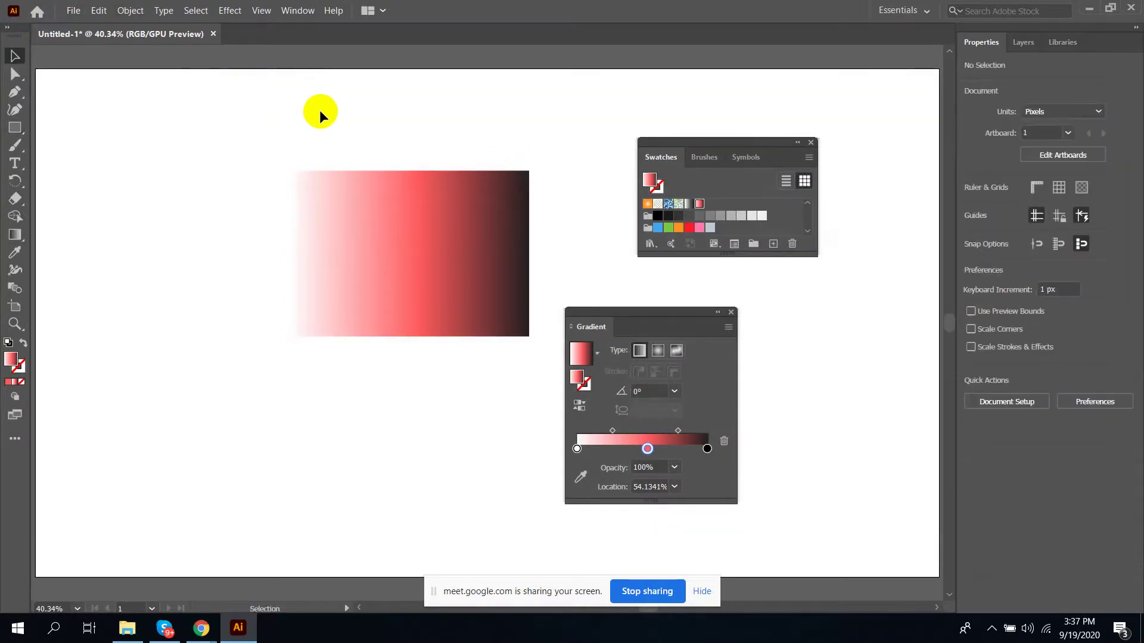
{"action": "key", "text": "ctrl+n"}
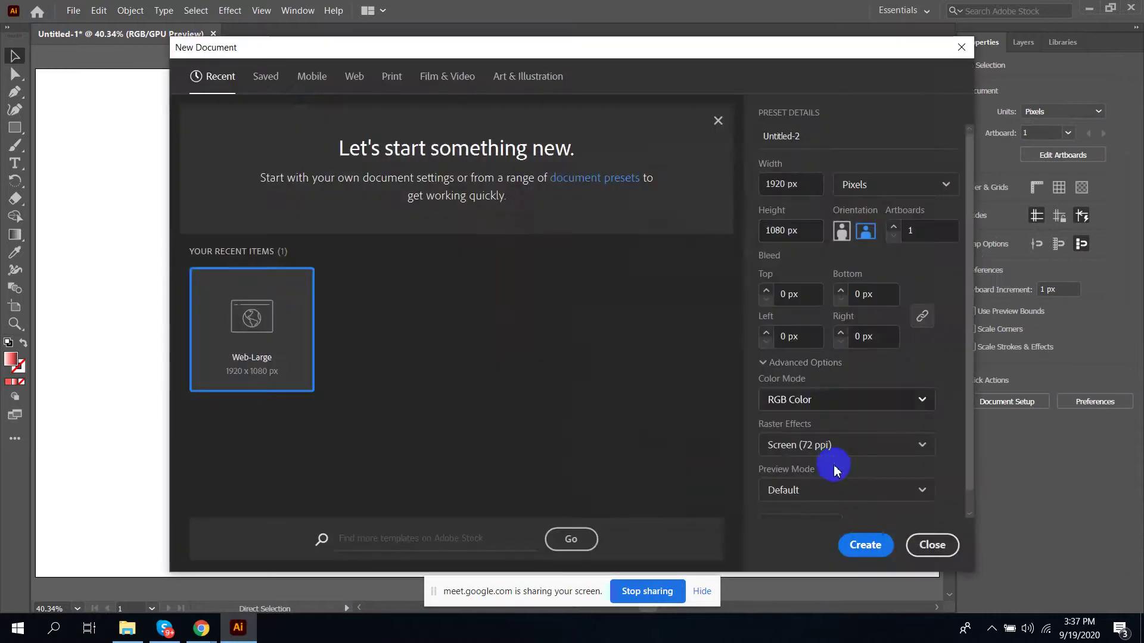
{"action": "left_click", "coordinate": [853, 542]}
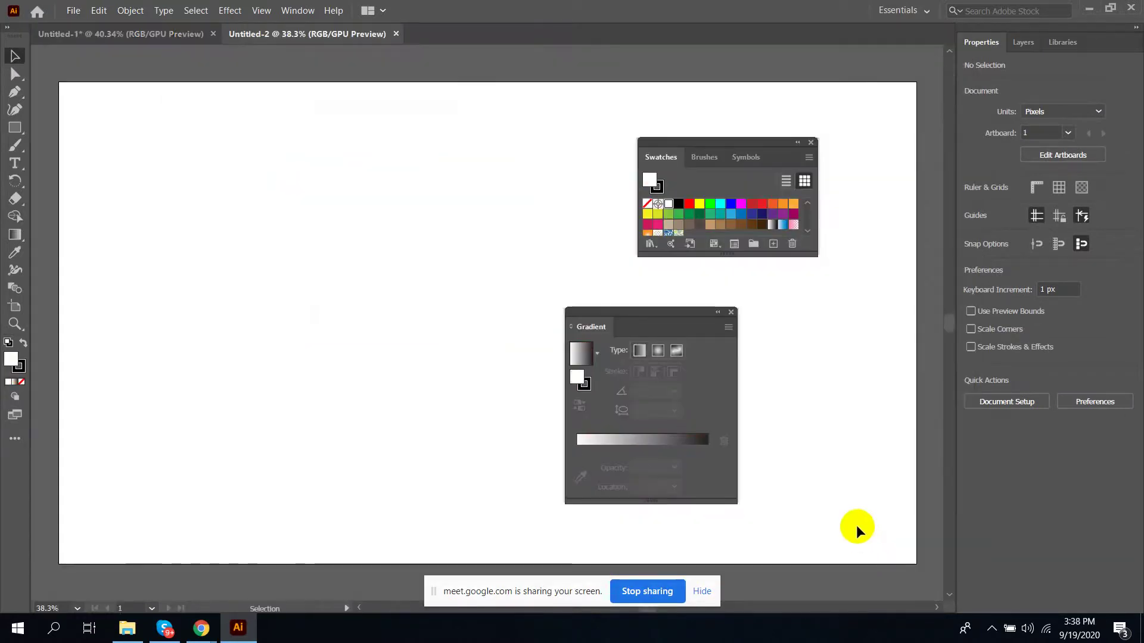
Check the new document's swatches for the saved gradients and return to the Untitled-1 document
{"action": "scroll", "coordinate": [744, 215], "scroll_direction": "down", "scroll_amount": 3}
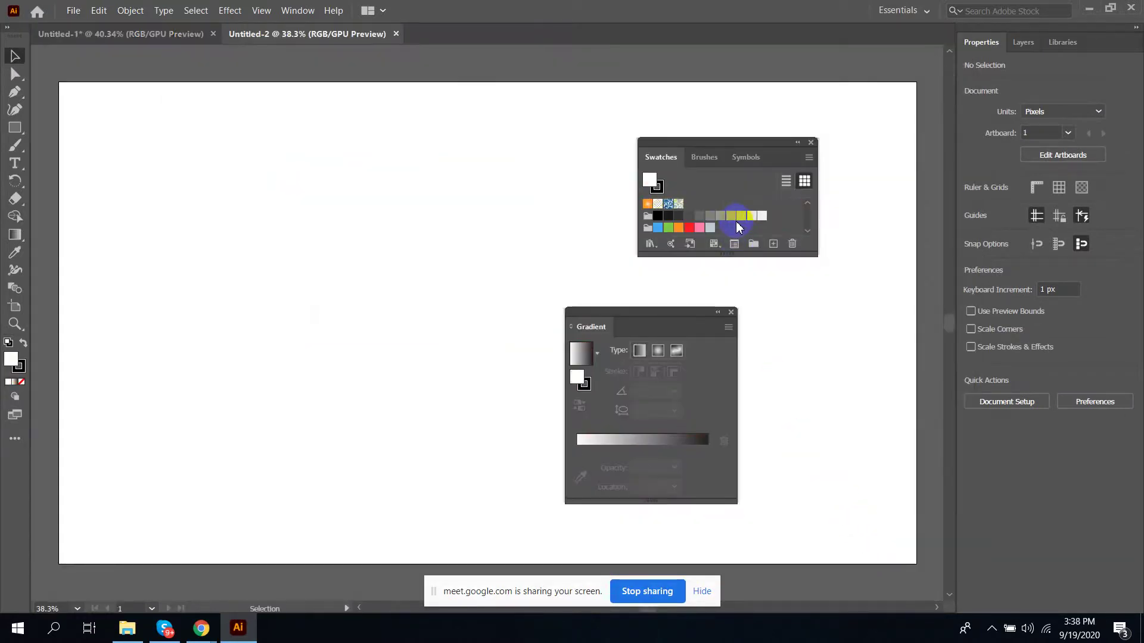
{"action": "scroll", "coordinate": [737, 229], "scroll_direction": "up", "scroll_amount": 3}
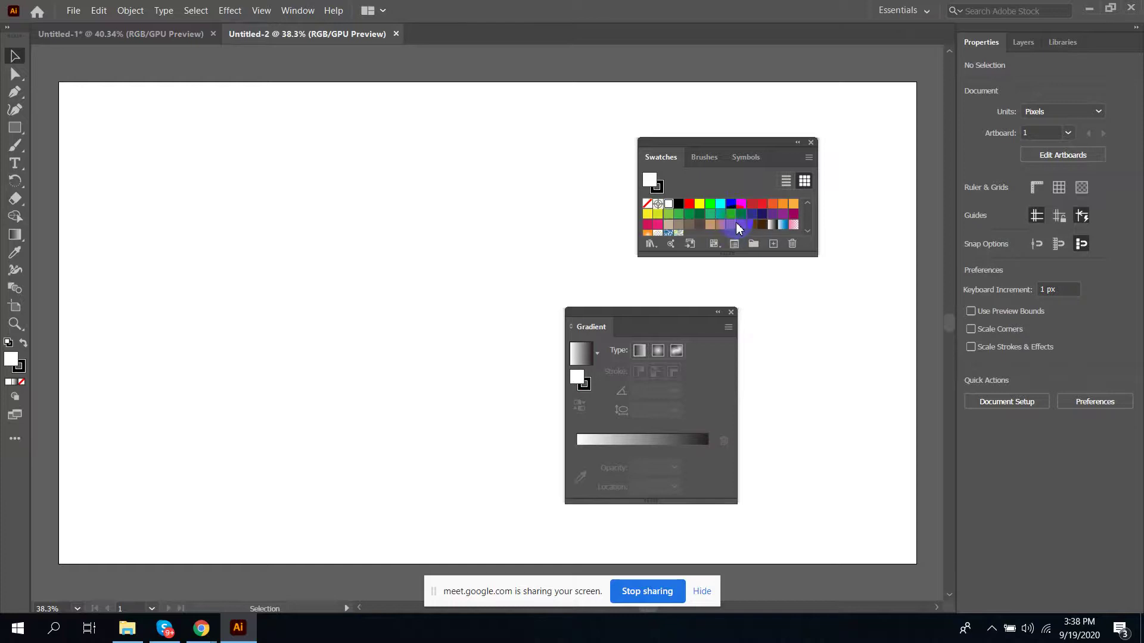
{"action": "left_click", "coordinate": [134, 36]}
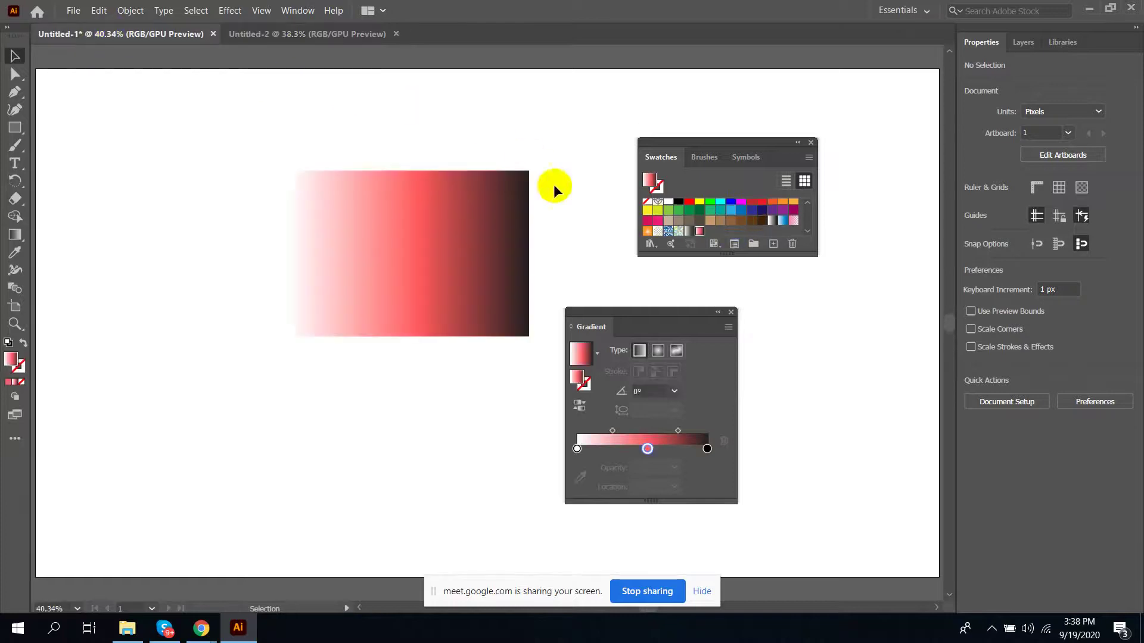
Save the document's swatches as a swatch library file named my color in the default Swatches folder
{"action": "left_click", "coordinate": [651, 244]}
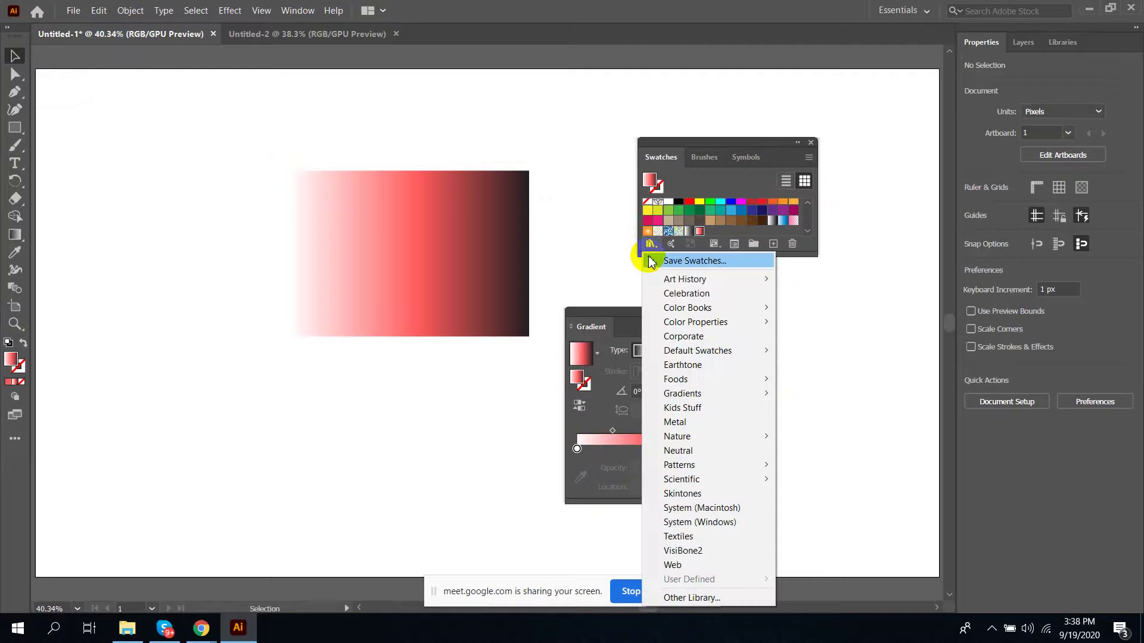
{"action": "left_click", "coordinate": [700, 232]}
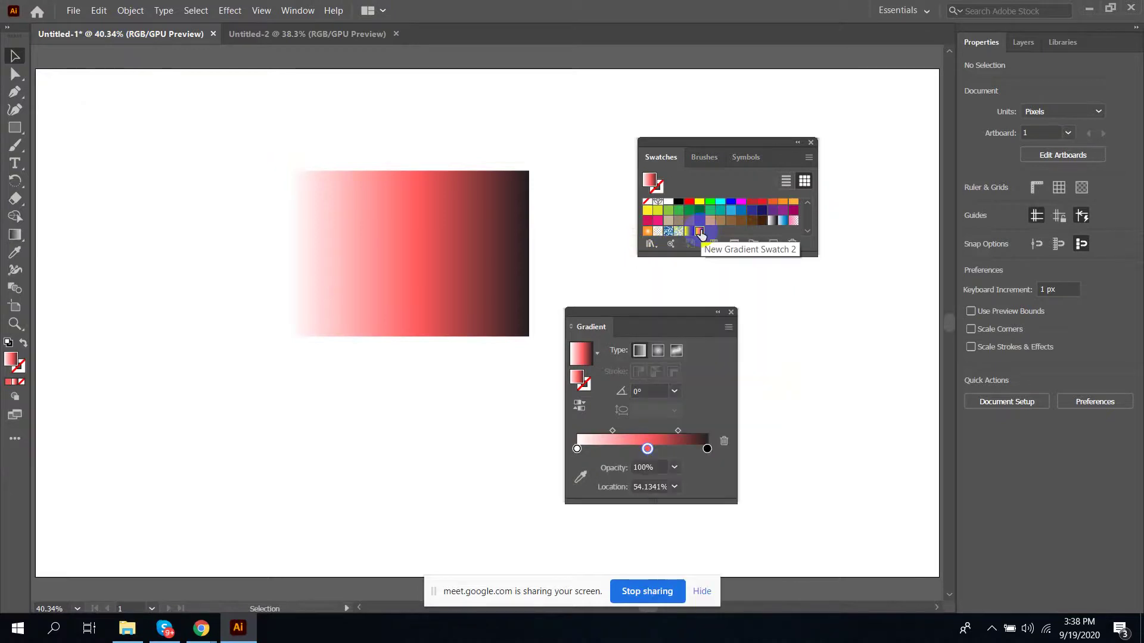
{"action": "left_click", "coordinate": [651, 245]}
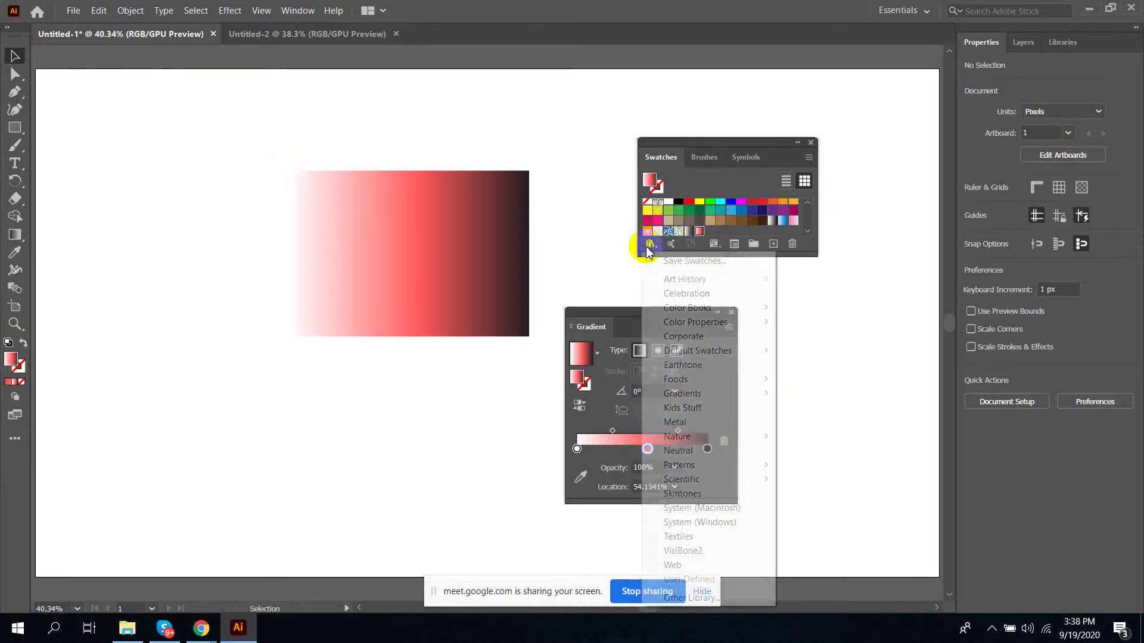
{"action": "left_click", "coordinate": [697, 262]}
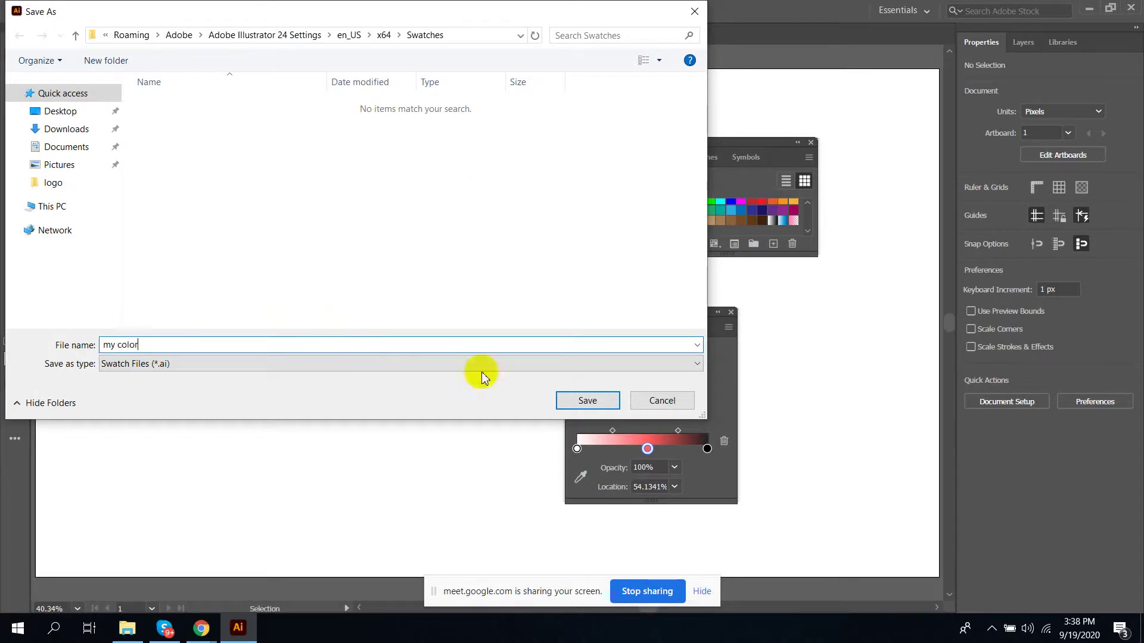
{"action": "left_click", "coordinate": [588, 401]}
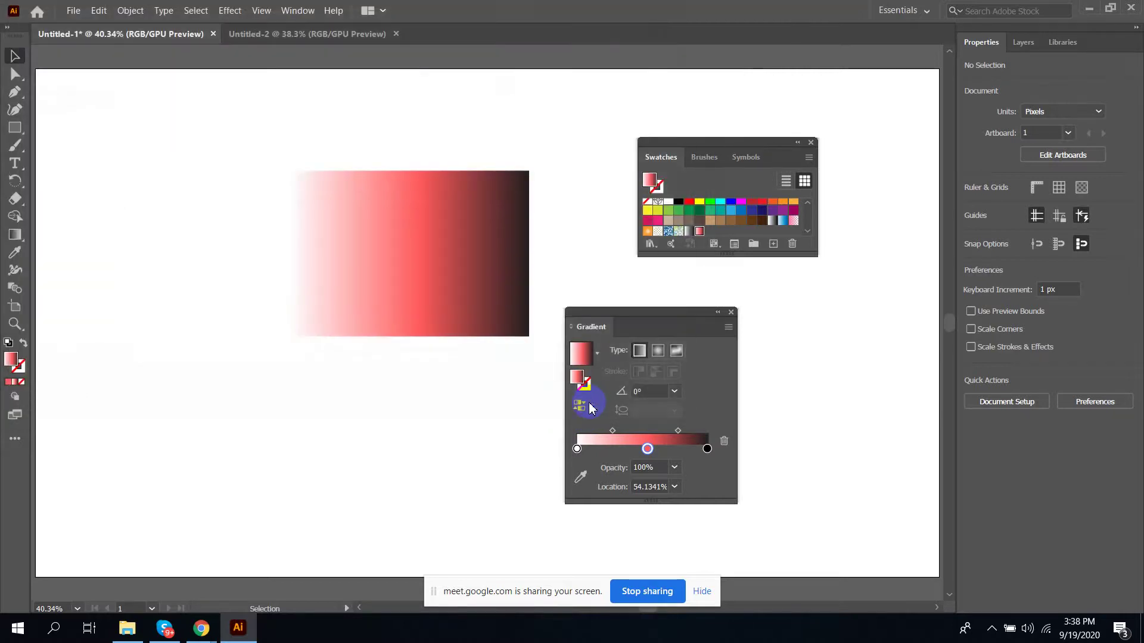
In the Untitled-2 document, look for the saved my color library in the preset Swatches folder and among the document's swatches
{"action": "left_click", "coordinate": [330, 36]}
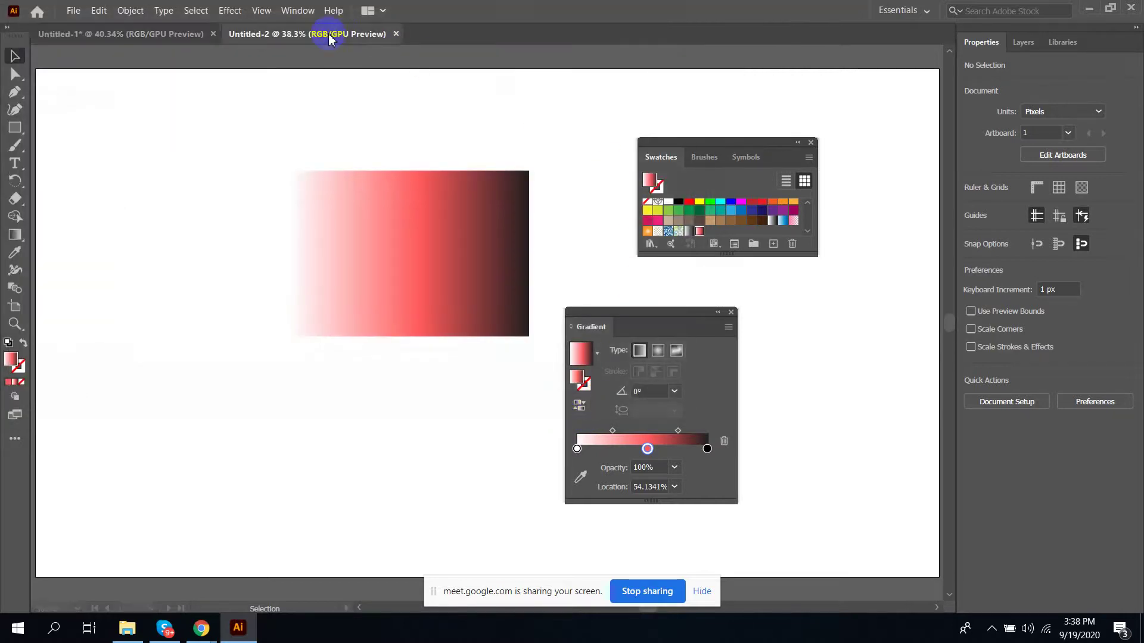
{"action": "left_click", "coordinate": [650, 244]}
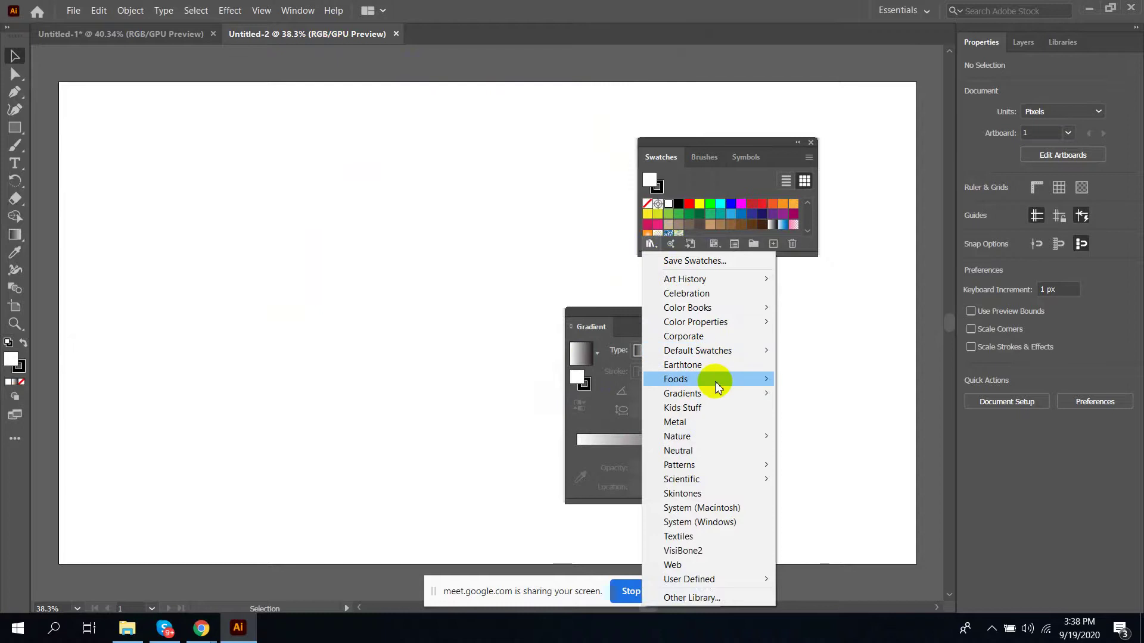
{"action": "mouse_move", "coordinate": [716, 388]}
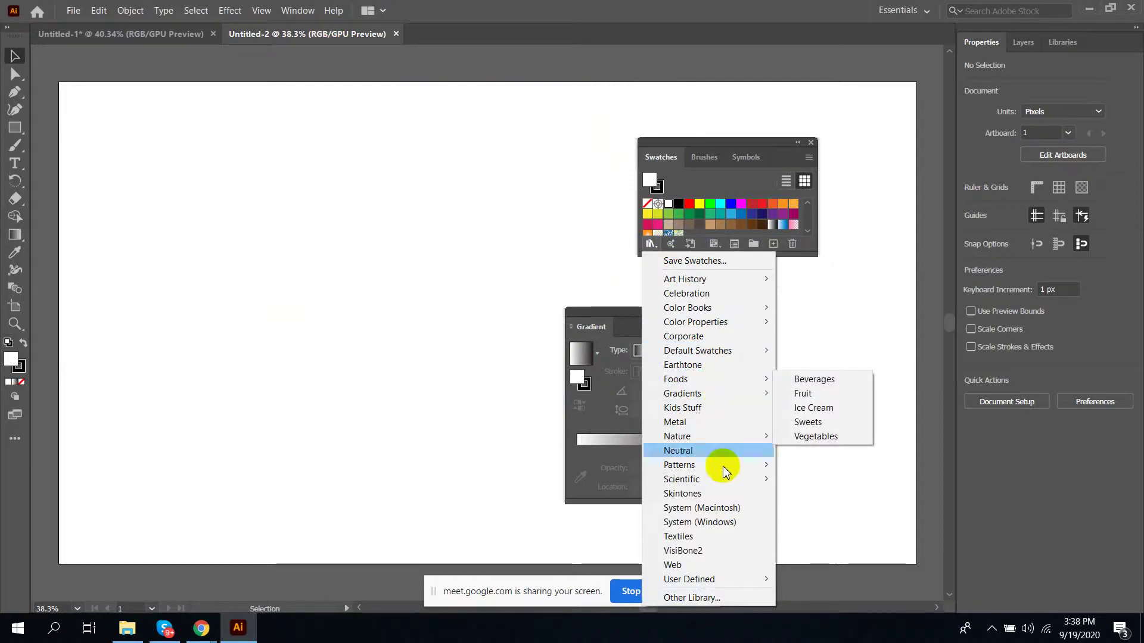
{"action": "mouse_move", "coordinate": [714, 587]}
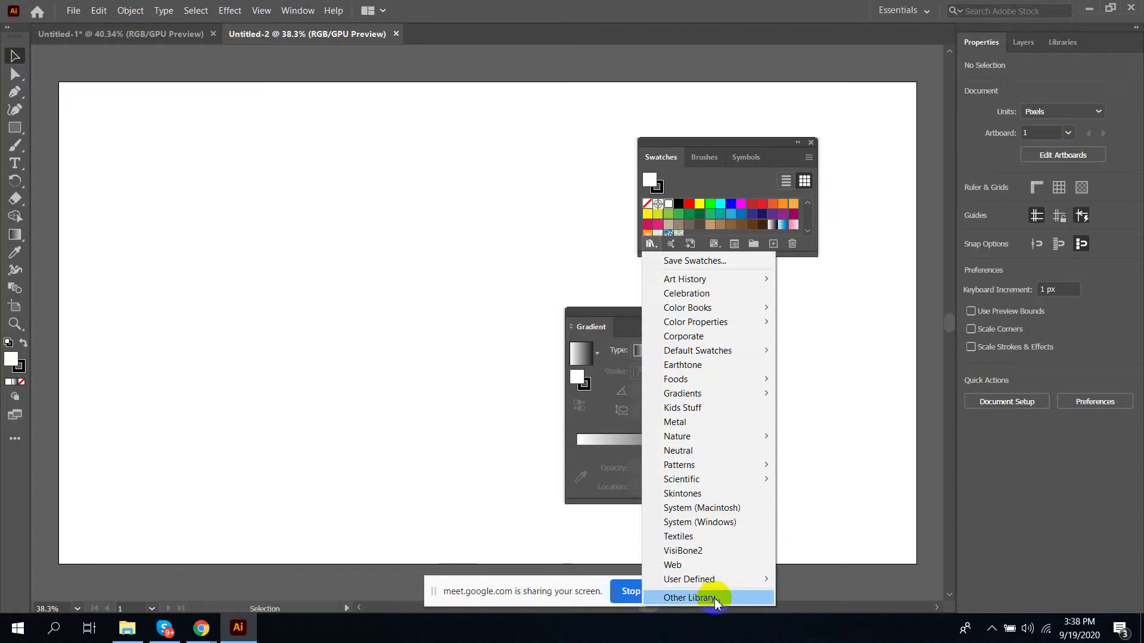
{"action": "left_click", "coordinate": [714, 599]}
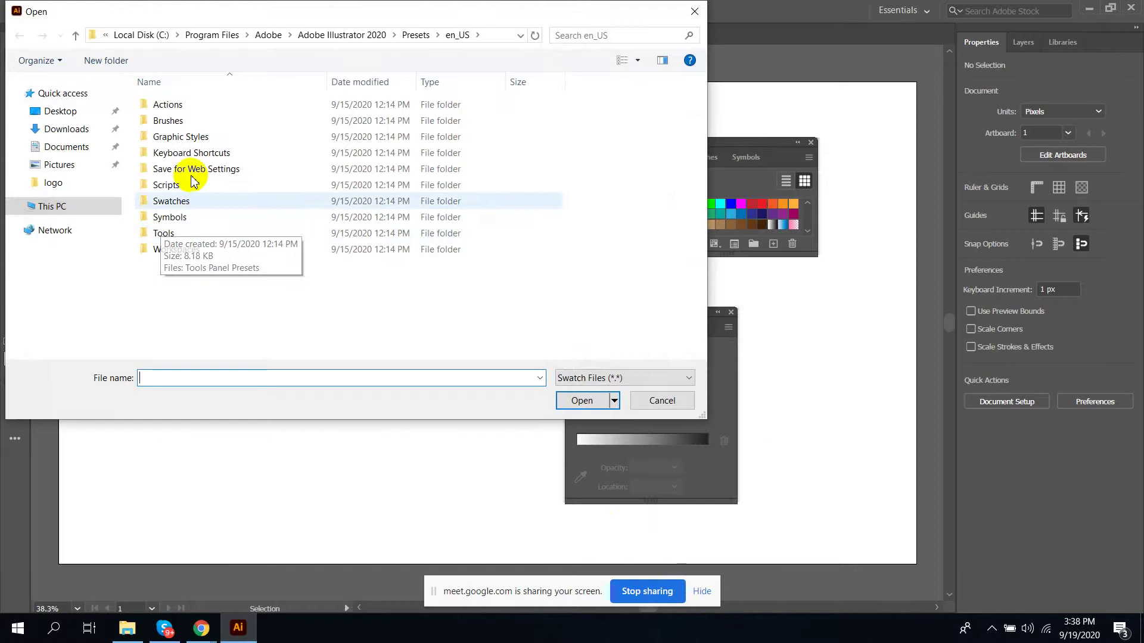
{"action": "double_click", "coordinate": [218, 204]}
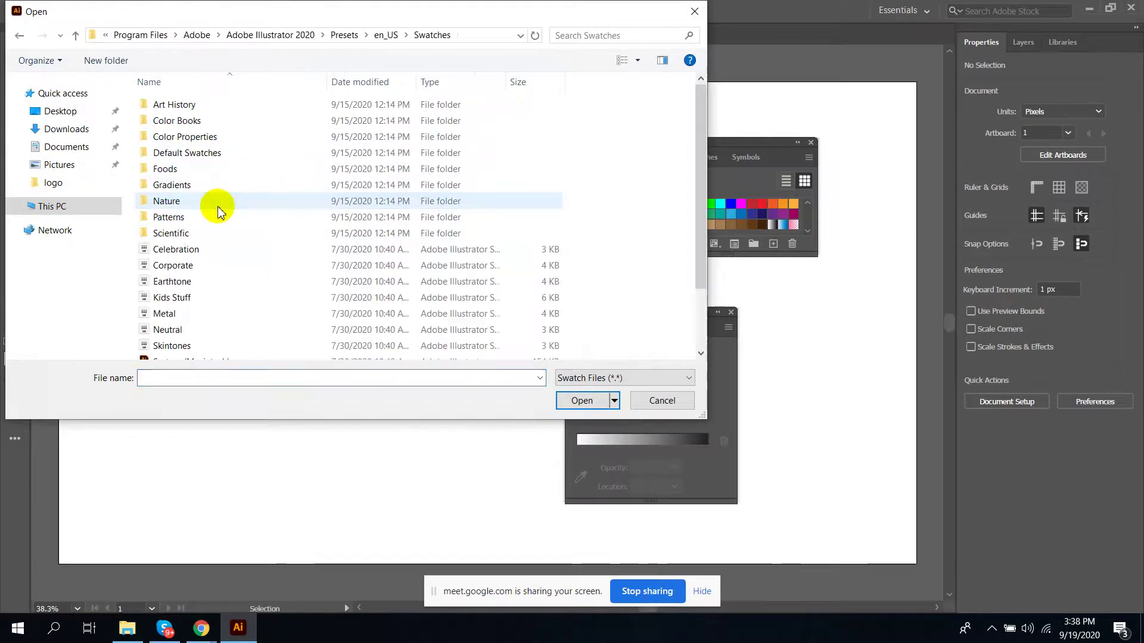
{"action": "scroll", "coordinate": [218, 209], "scroll_direction": "down", "scroll_amount": 2}
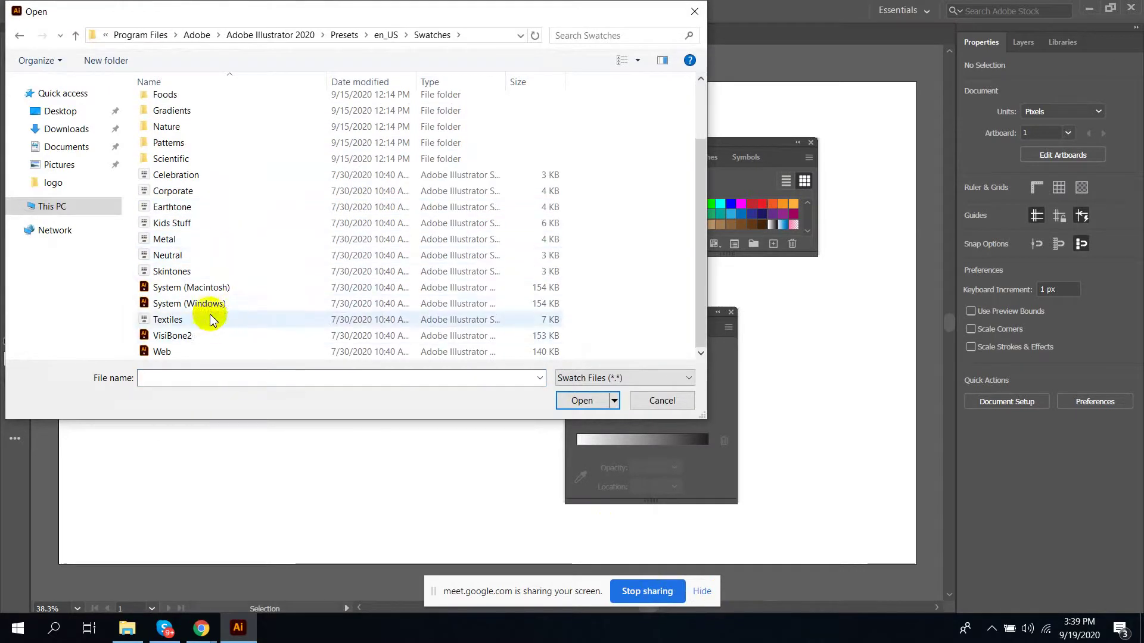
{"action": "scroll", "coordinate": [213, 313], "scroll_direction": "up", "scroll_amount": 2}
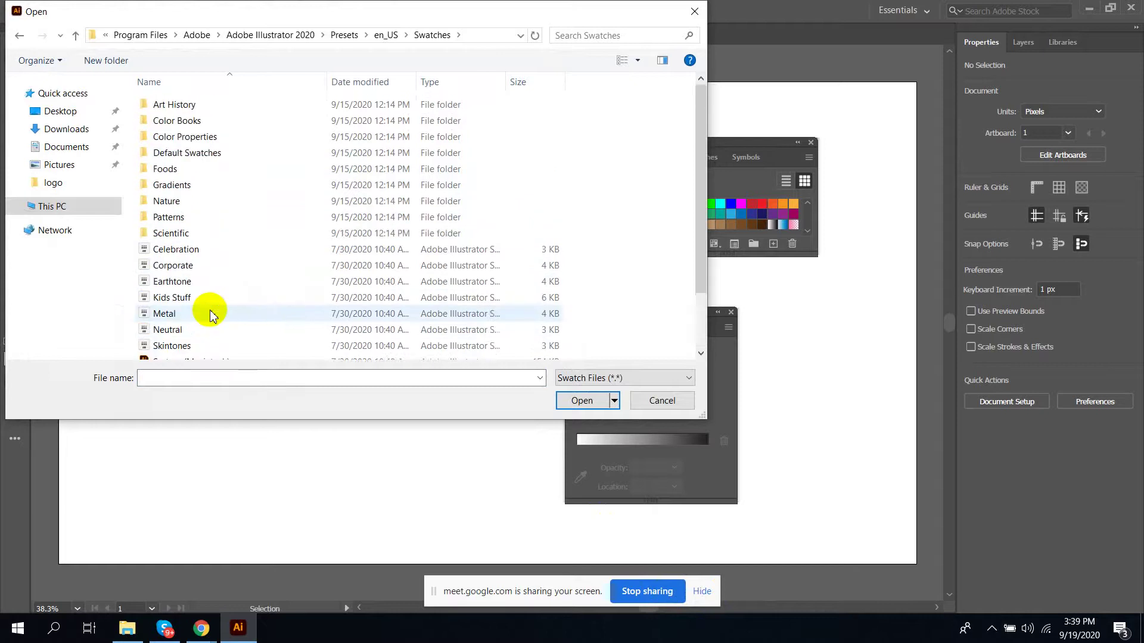
{"action": "scroll", "coordinate": [210, 315], "scroll_direction": "down", "scroll_amount": 2}
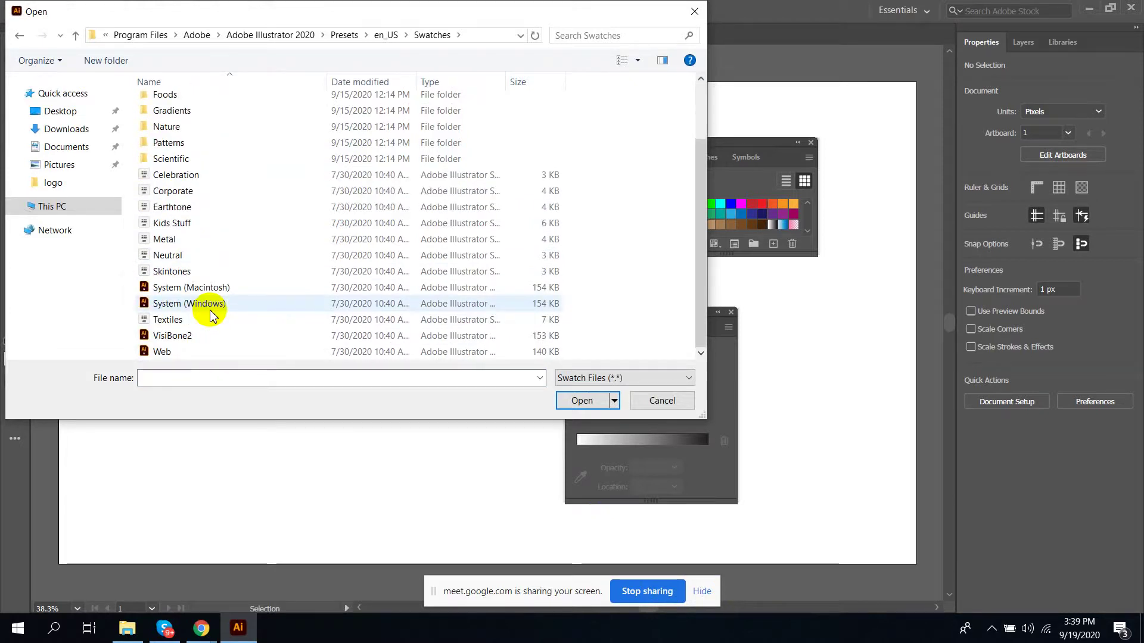
{"action": "left_click", "coordinate": [662, 400]}
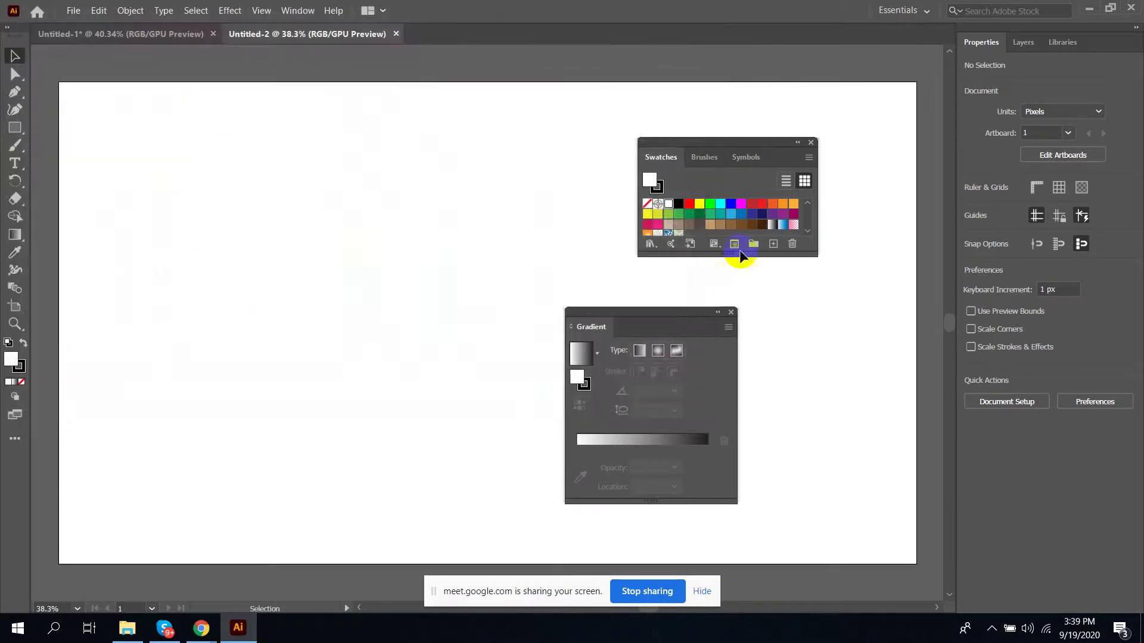
{"action": "scroll", "coordinate": [728, 215], "scroll_direction": "down", "scroll_amount": 3}
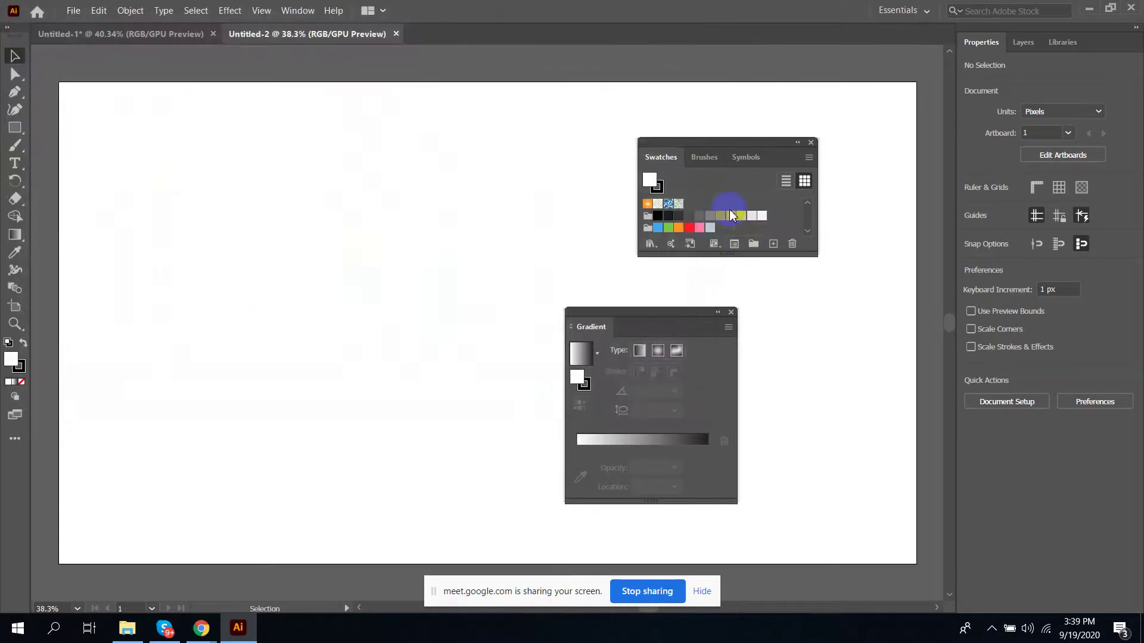
Return to the Untitled-1 document and save its swatches to the Desktop as my color
{"action": "left_click", "coordinate": [143, 32]}
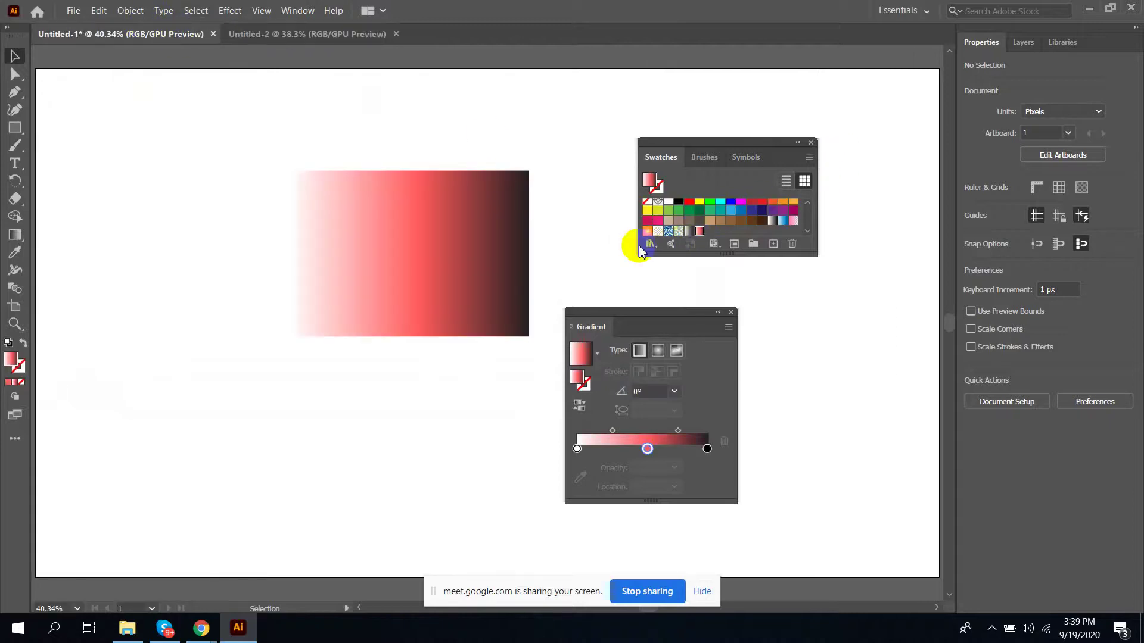
{"action": "left_click", "coordinate": [650, 245]}
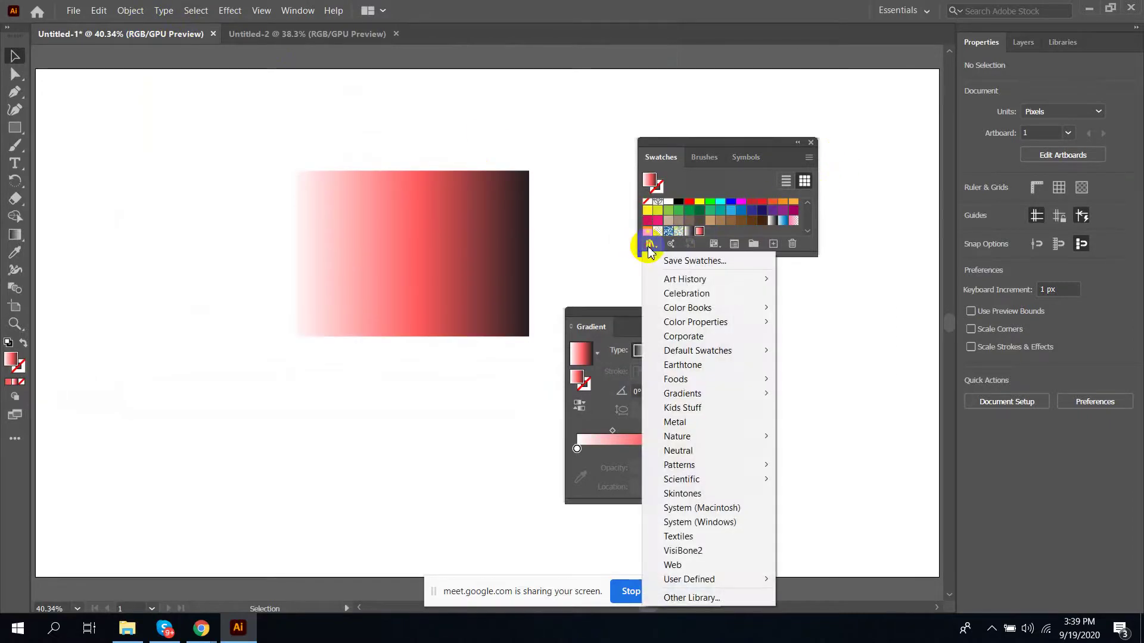
{"action": "left_click", "coordinate": [706, 260]}
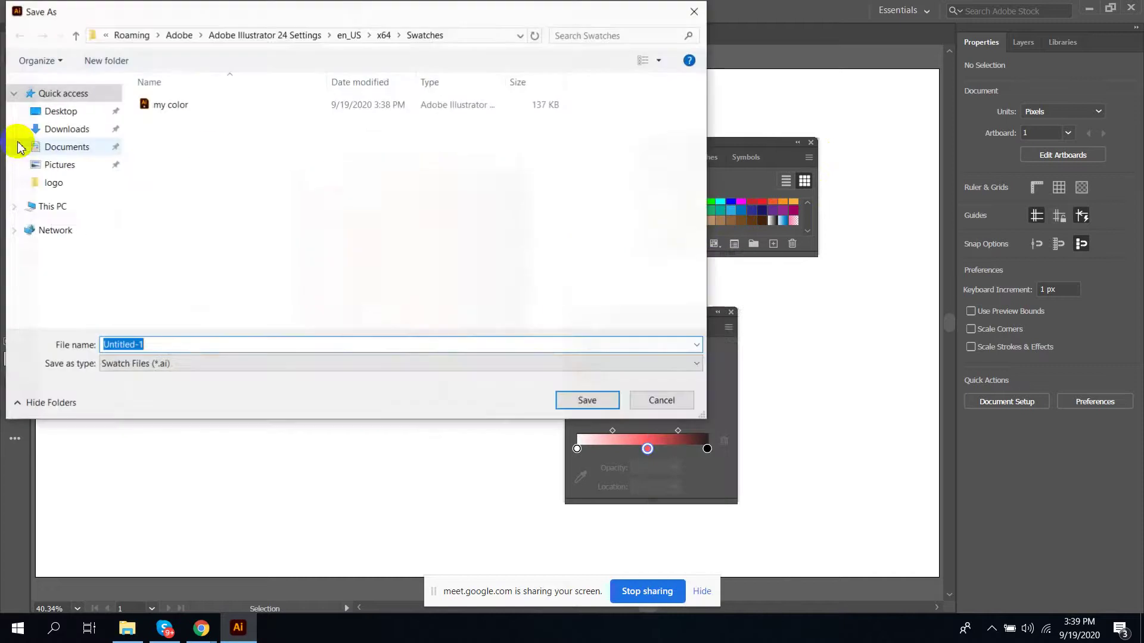
{"action": "left_click", "coordinate": [55, 123]}
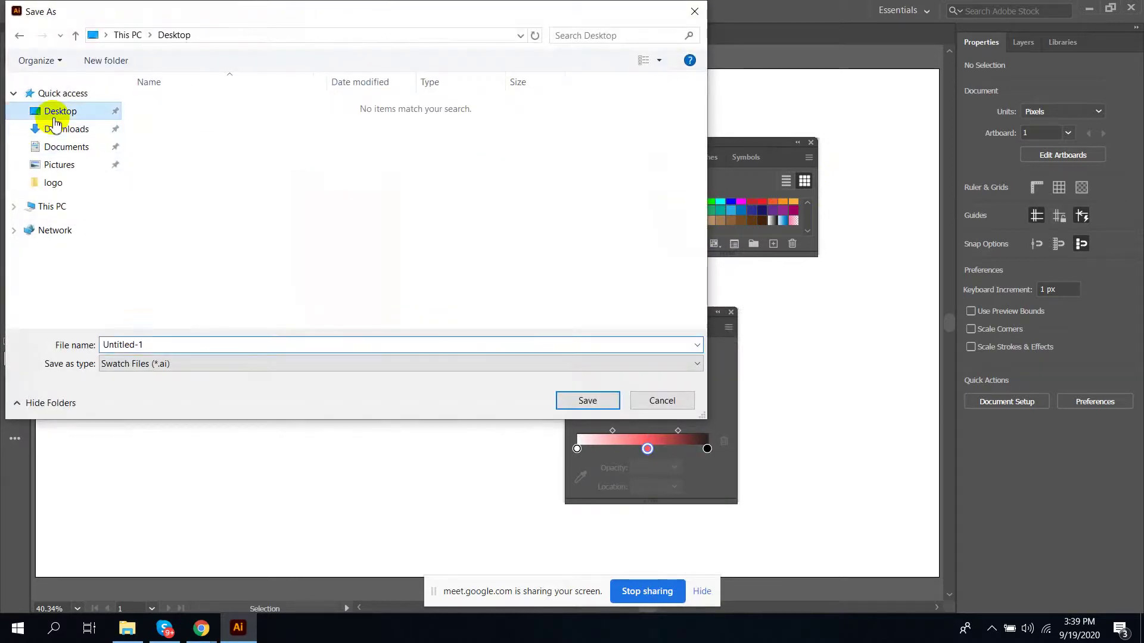
{"action": "double_click", "coordinate": [185, 343]}
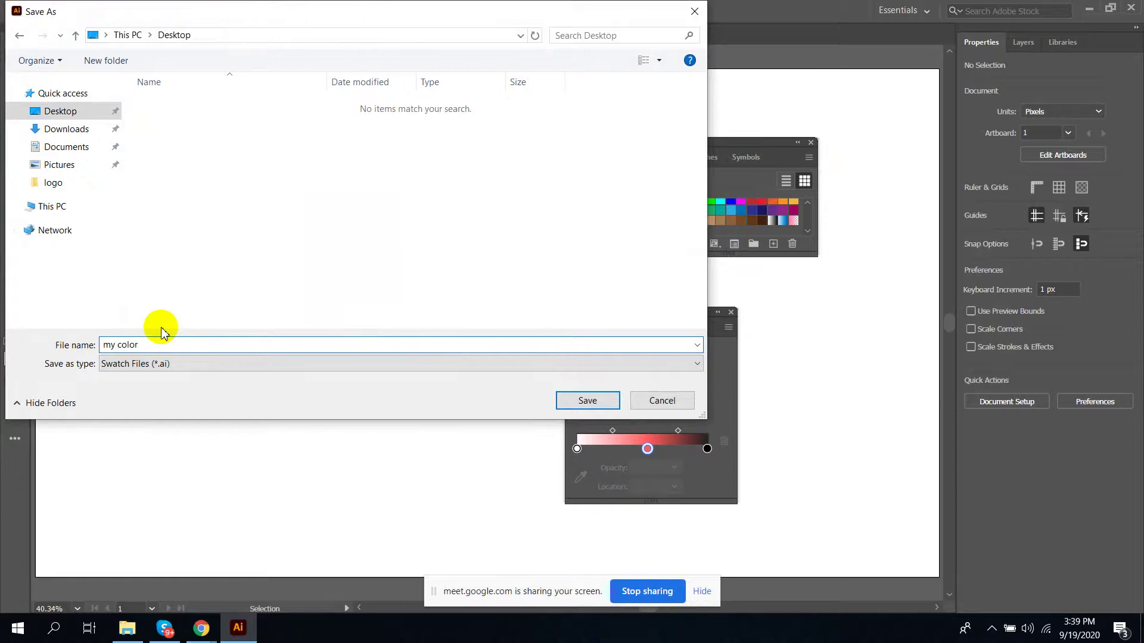
{"action": "key", "text": "Return"}
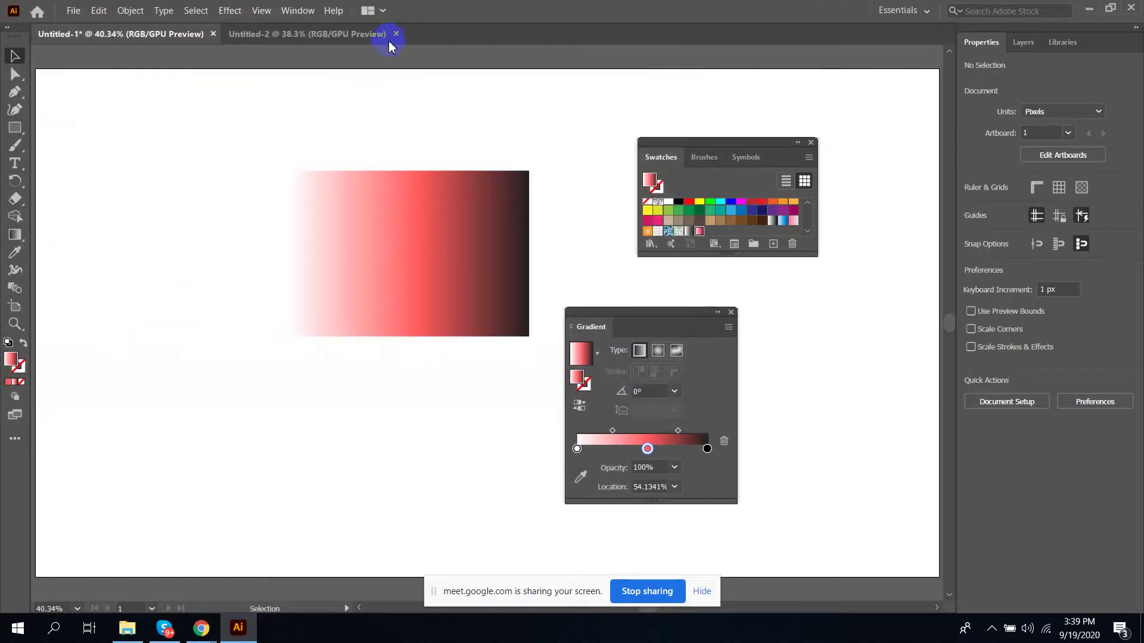
Close the Untitled-2 and Untitled-1 documents without saving changes
{"action": "left_click", "coordinate": [397, 34]}
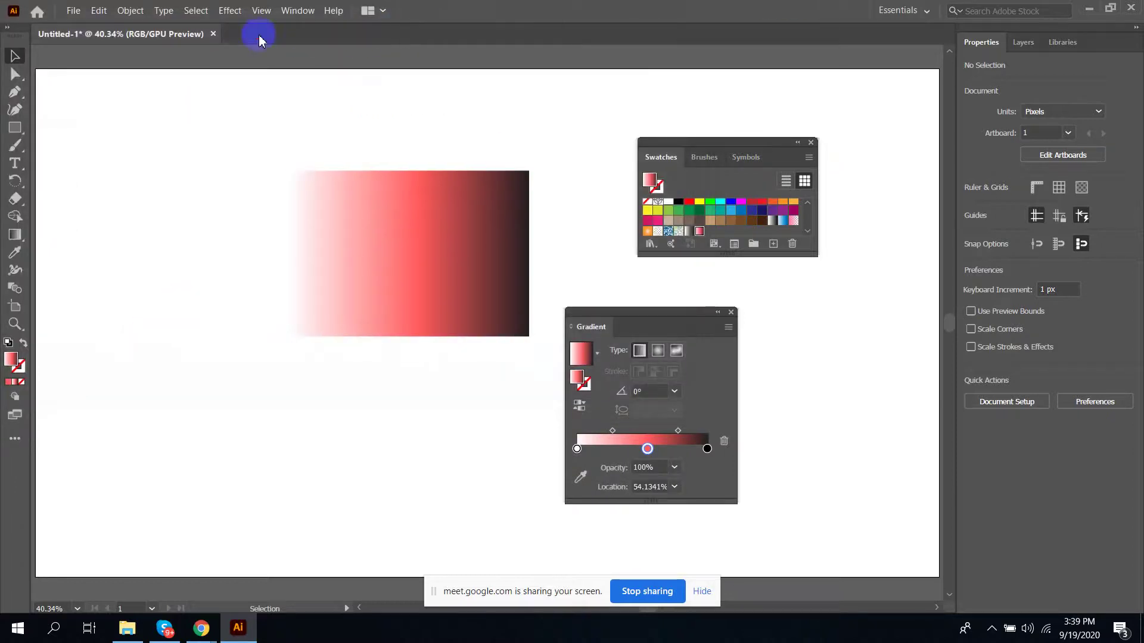
{"action": "left_click", "coordinate": [213, 33]}
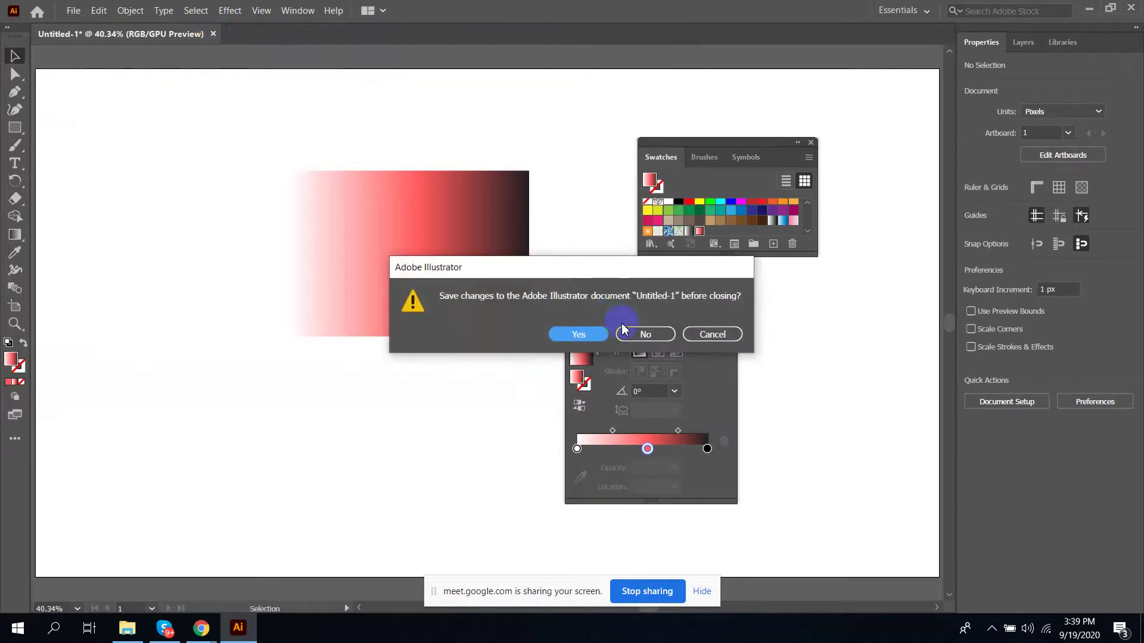
{"action": "left_click", "coordinate": [666, 338]}
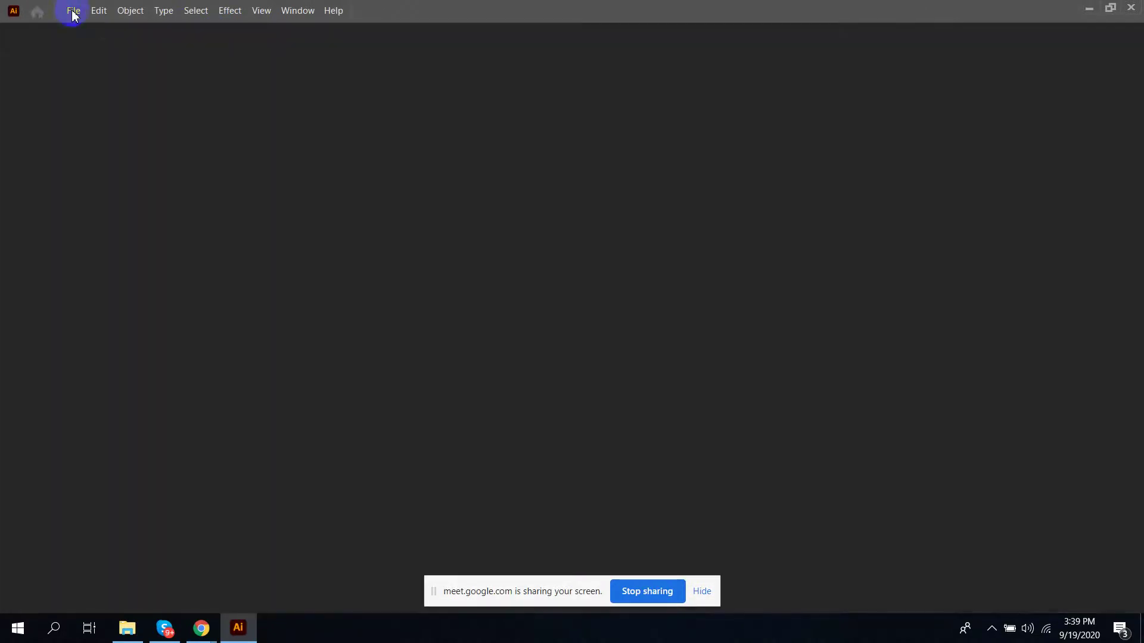
Open the my color file from the Desktop and check its swatches for the saved red gradient
{"action": "left_click", "coordinate": [72, 12]}
{"action": "left_click", "coordinate": [98, 56]}
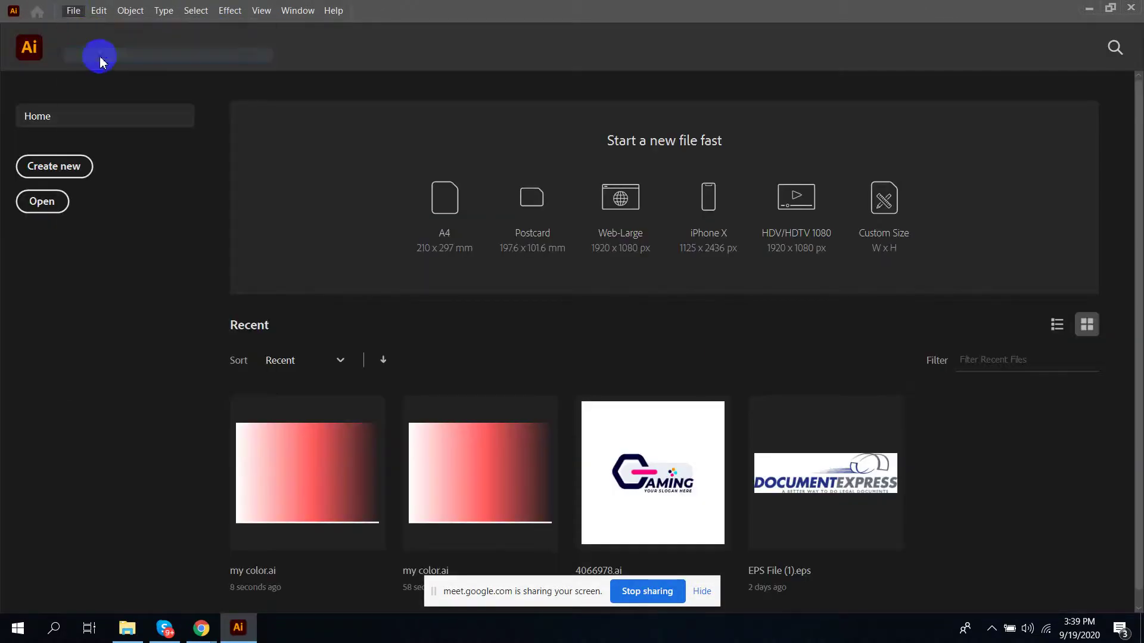
{"action": "left_click", "coordinate": [62, 111]}
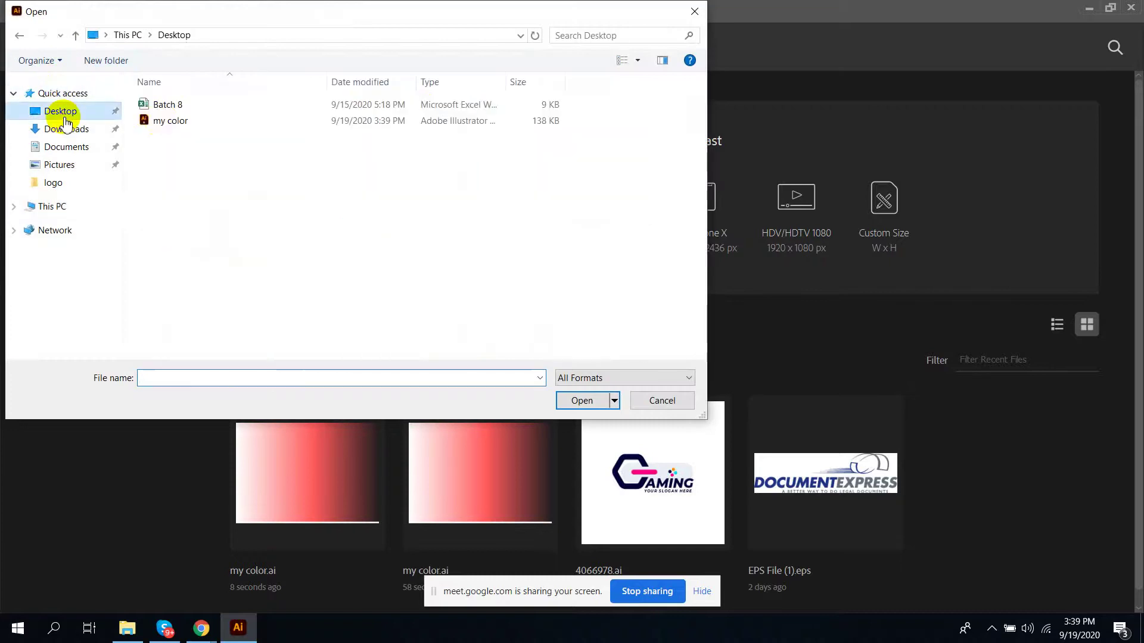
{"action": "double_click", "coordinate": [166, 122]}
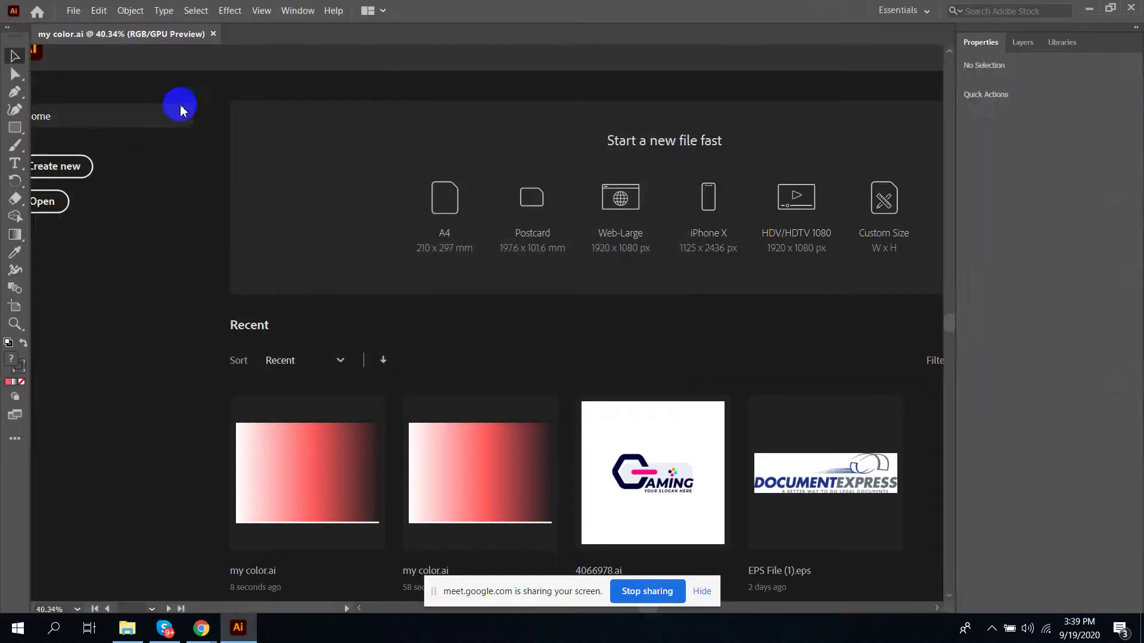
{"action": "scroll", "coordinate": [733, 221], "scroll_direction": "down", "scroll_amount": 3}
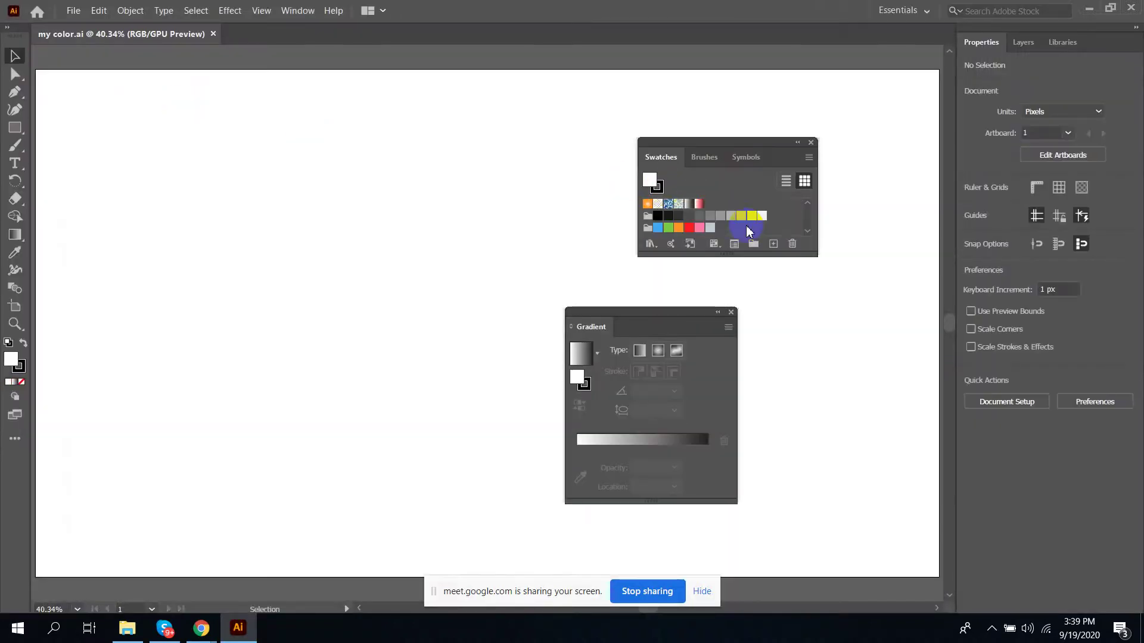
{"action": "scroll", "coordinate": [723, 221], "scroll_direction": "up", "scroll_amount": 3}
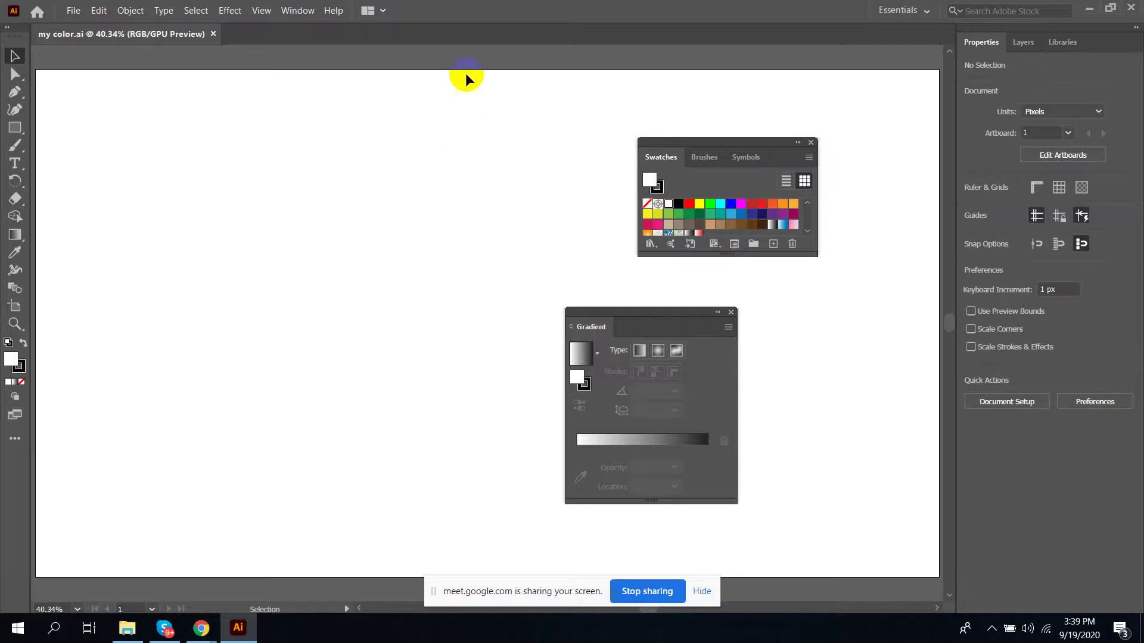
{"action": "left_click", "coordinate": [754, 244]}
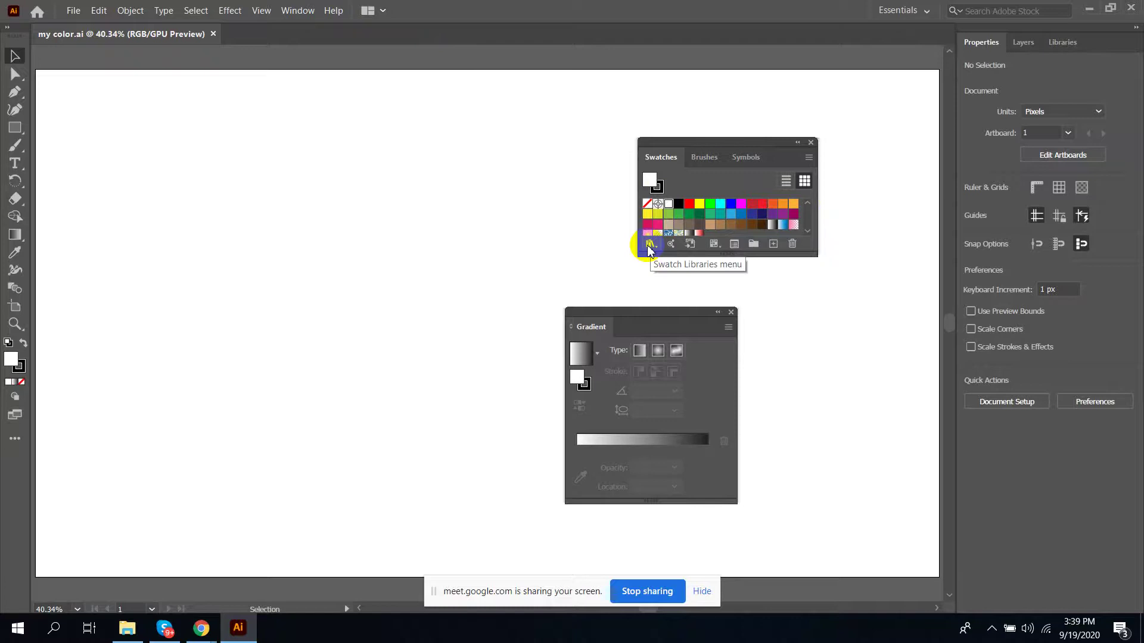
{"action": "scroll", "coordinate": [650, 247], "scroll_direction": "down", "scroll_amount": 3}
{"action": "left_click", "coordinate": [609, 407]}
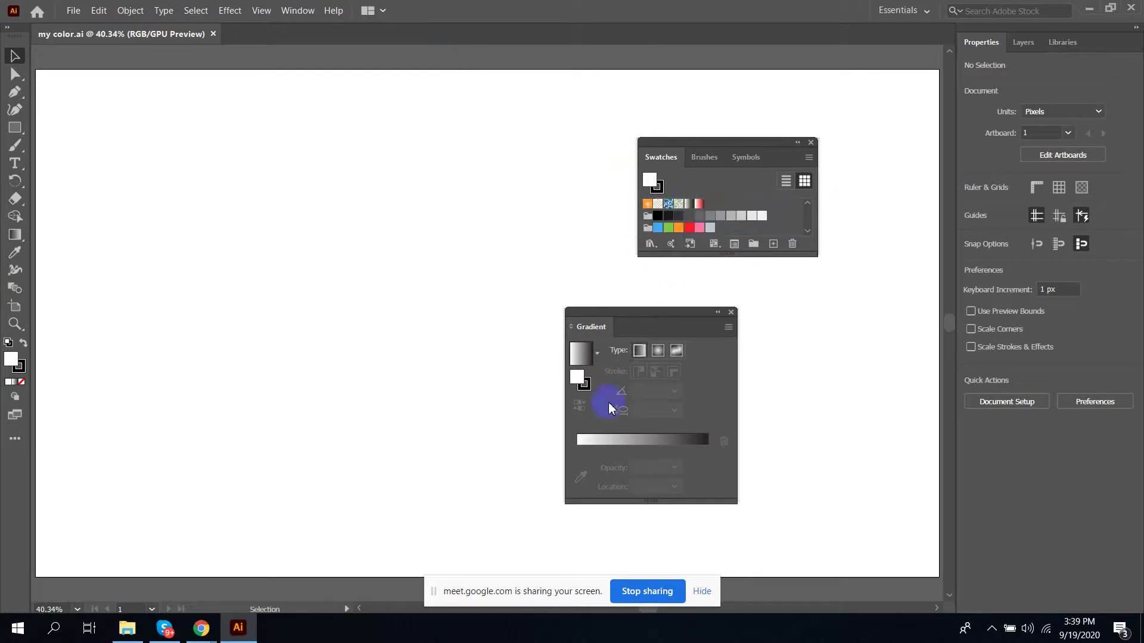
{"action": "left_click", "coordinate": [101, 56]}
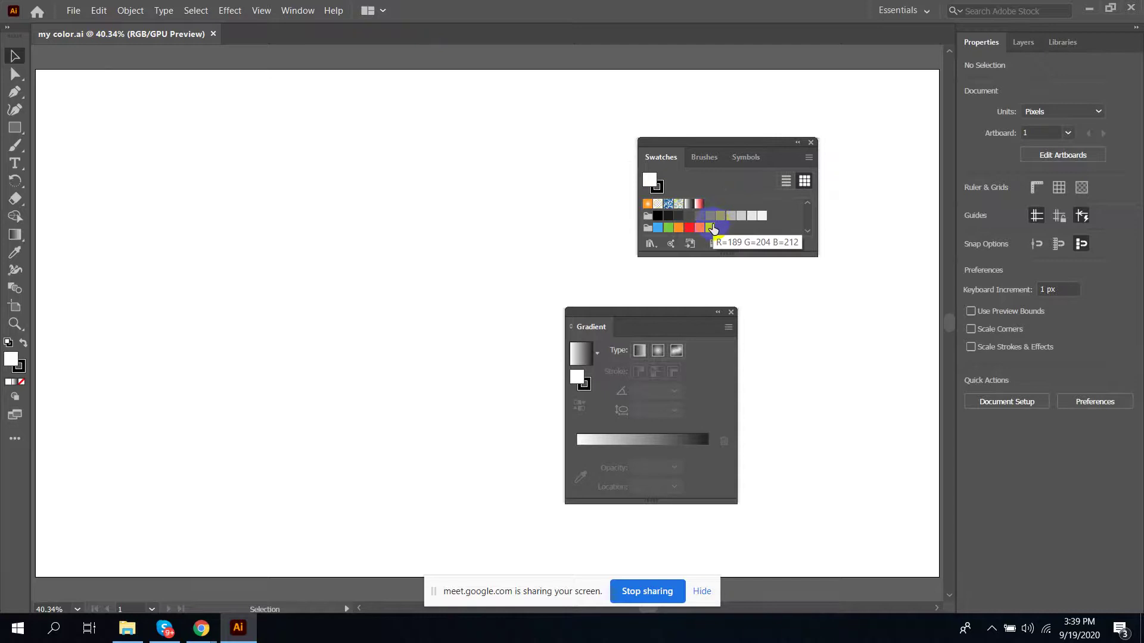
Draw a rectangle about 467 x 396 px in the artboard's upper-left area and fill it with the saved white-red-black gradient swatch
{"action": "left_click", "coordinate": [15, 127]}
{"action": "left_click_drag", "start_coordinate": [145, 132], "coordinate": [365, 320]}
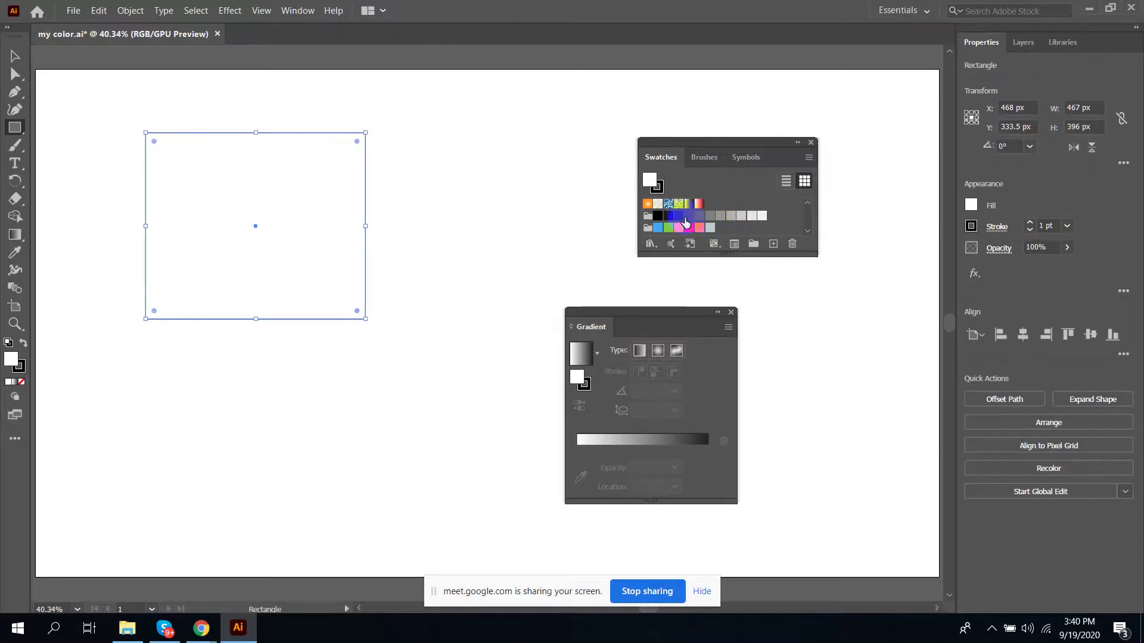
{"action": "left_click", "coordinate": [698, 205]}
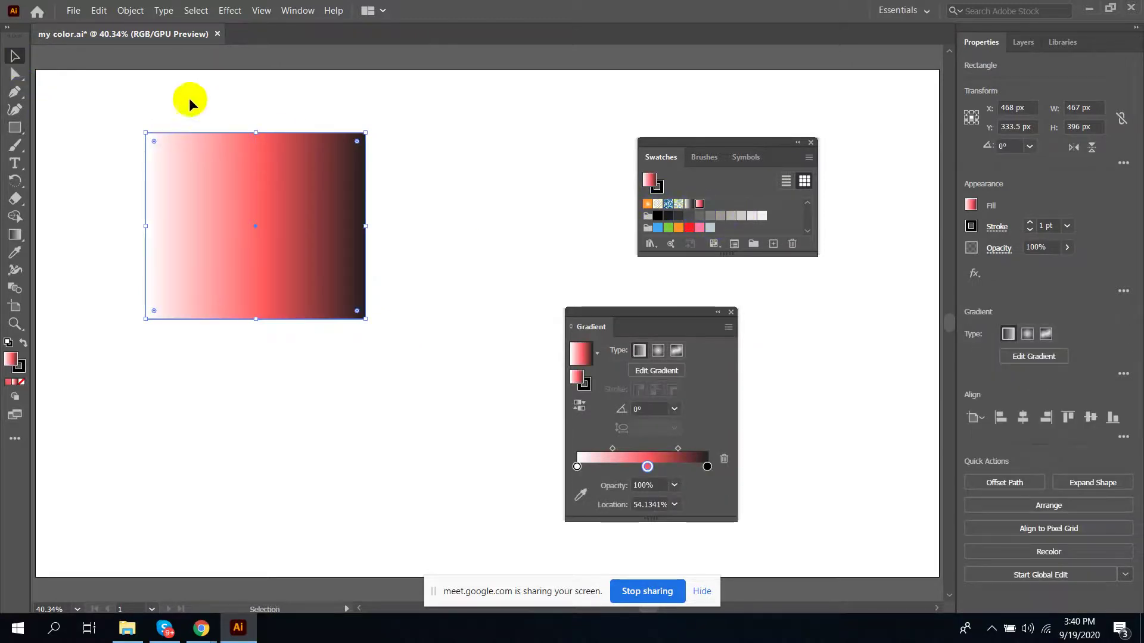
{"action": "left_click", "coordinate": [172, 93]}
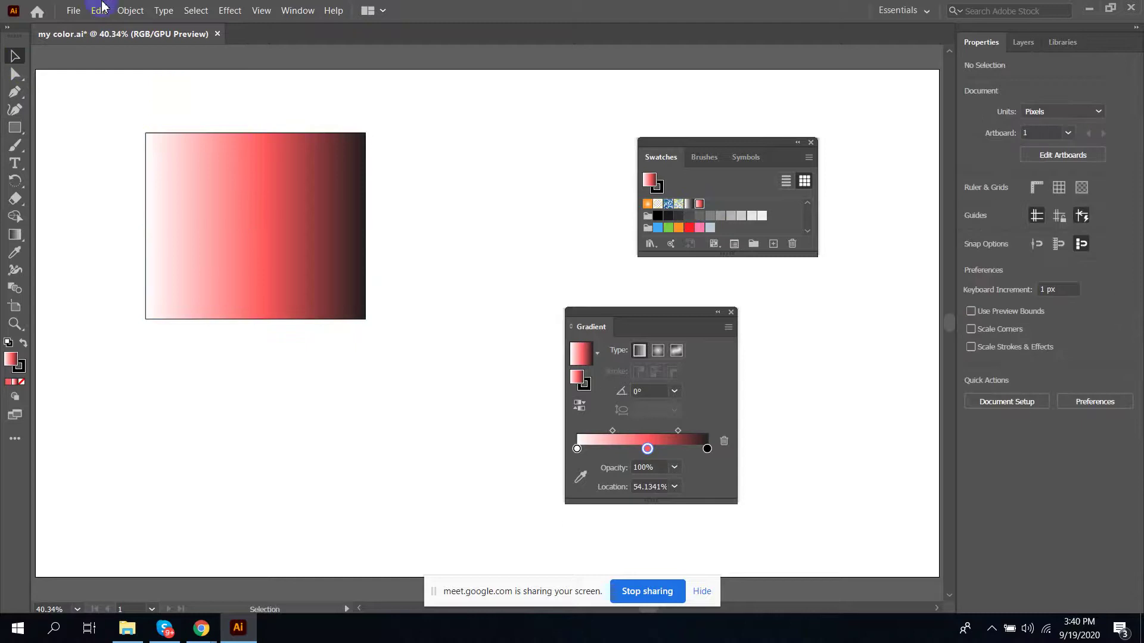
{"action": "left_click", "coordinate": [80, 10]}
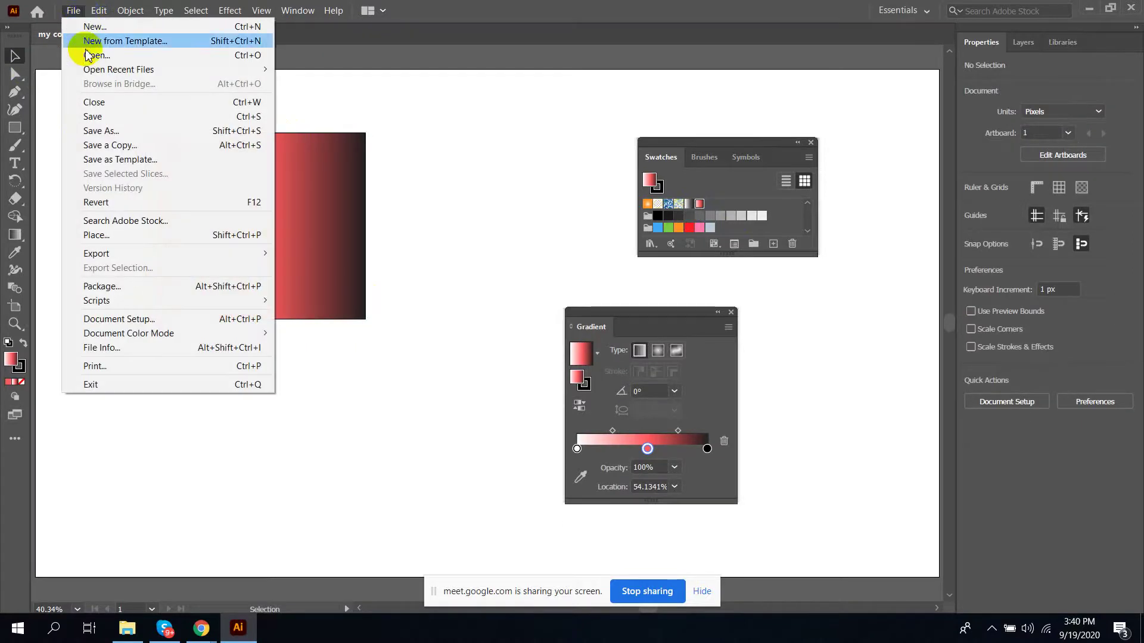
{"action": "left_click", "coordinate": [130, 129]}
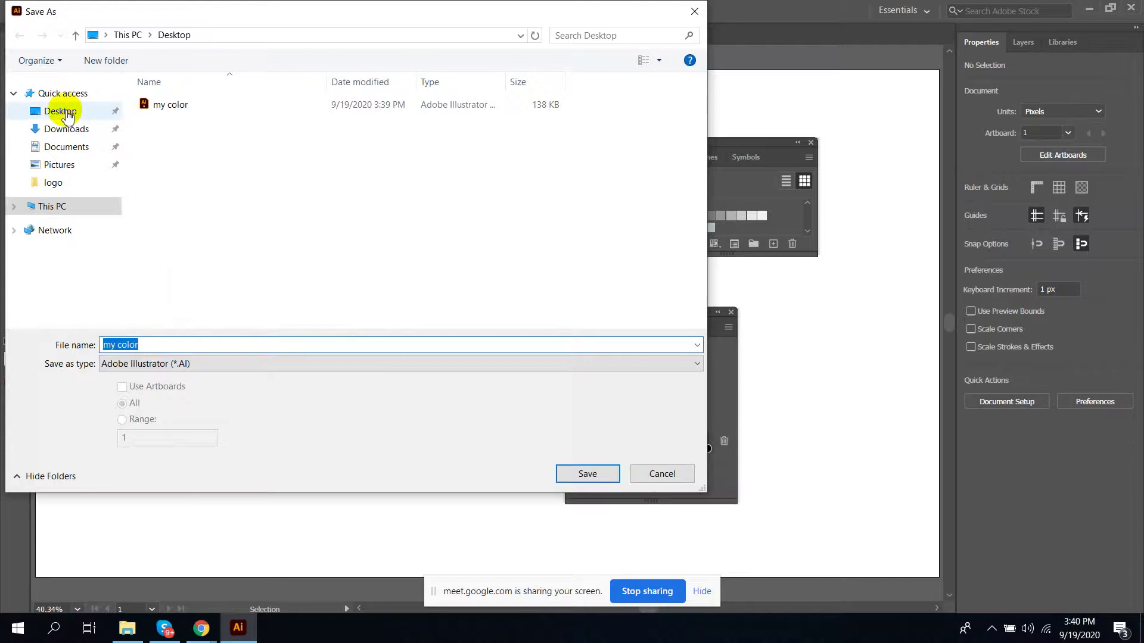
{"action": "left_click", "coordinate": [67, 115]}
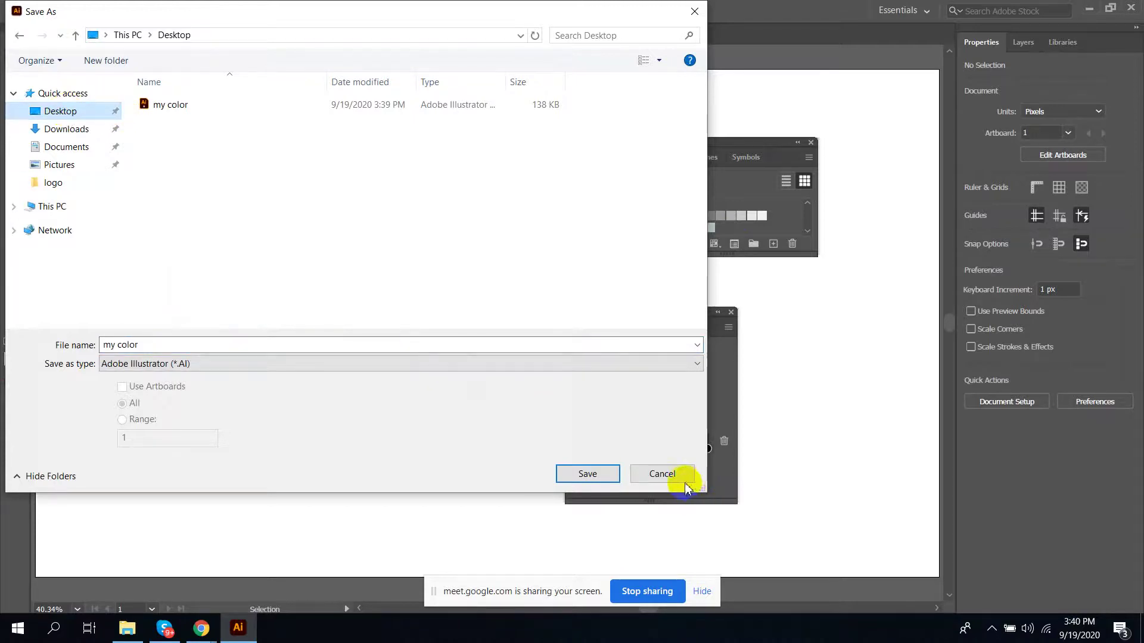
{"action": "left_click", "coordinate": [667, 475]}
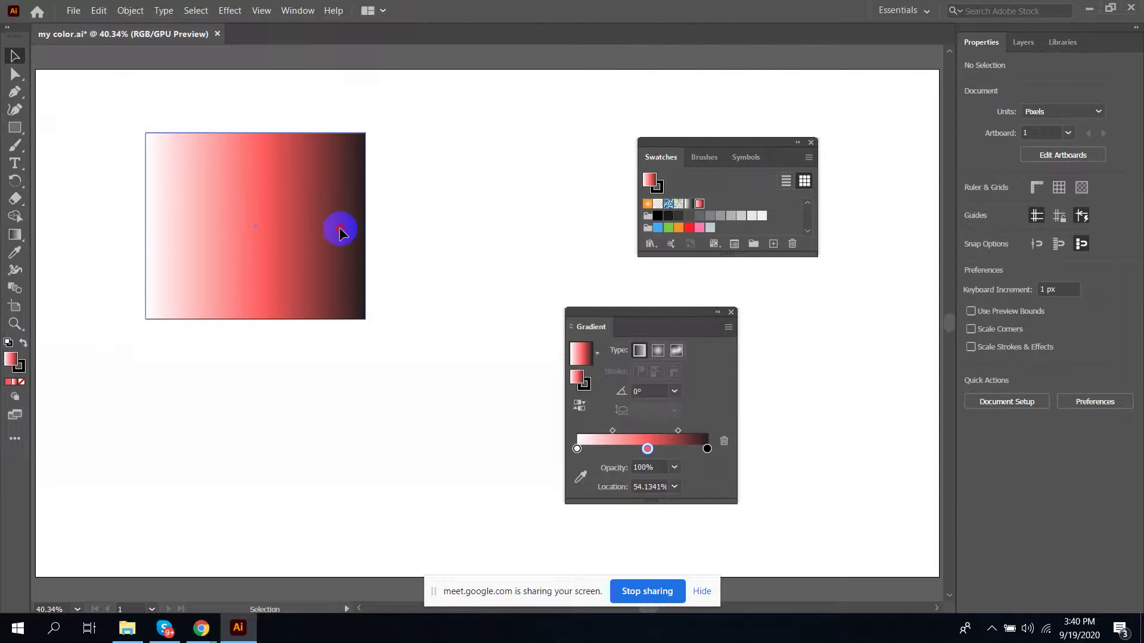
Duplicate the gradient rectangle to the right of the original and scale the pair down together
{"action": "left_click", "coordinate": [327, 227]}
{"action": "left_click_drag", "start_coordinate": [317, 223], "coordinate": [613, 217]}
{"action": "left_click", "coordinate": [373, 193], "text": "shift"}
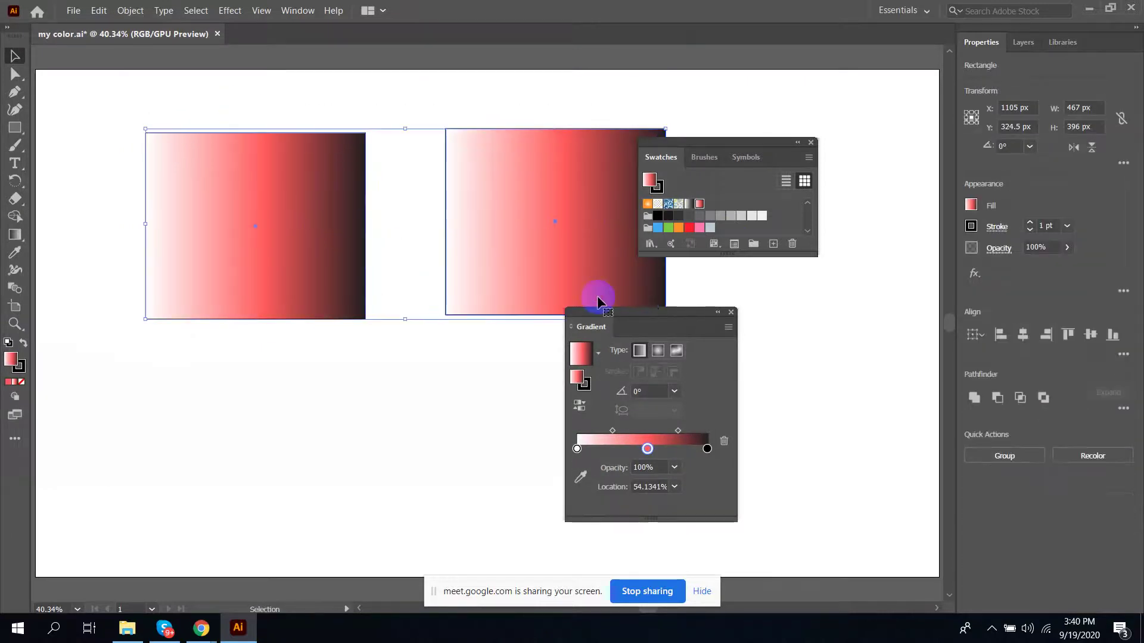
{"action": "left_click_drag", "start_coordinate": [146, 127], "coordinate": [281, 199]}
Move the small pair to the artboard's upper edge and repeat it across to form a row of ten gradient rectangles
{"action": "left_click_drag", "start_coordinate": [370, 225], "coordinate": [317, 117]}
{"action": "key", "text": "ctrl+d"}
{"action": "key", "text": "ctrl+d"}
{"action": "key", "text": "ctrl+d"}
{"action": "key", "text": "ctrl+d"}
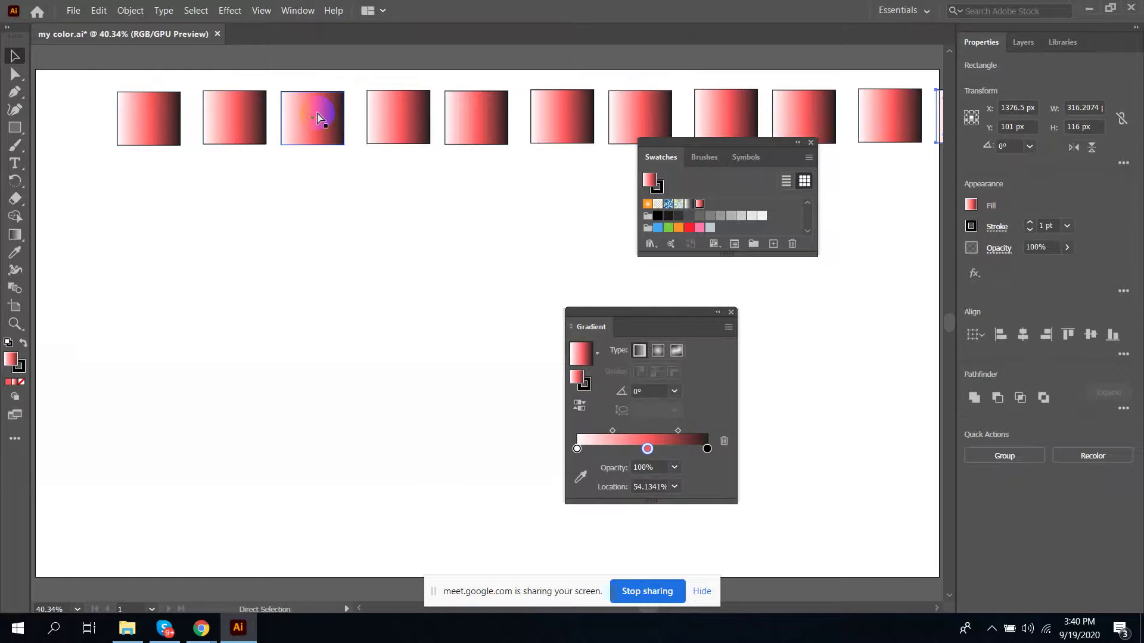
{"action": "key", "text": "ctrl+z"}
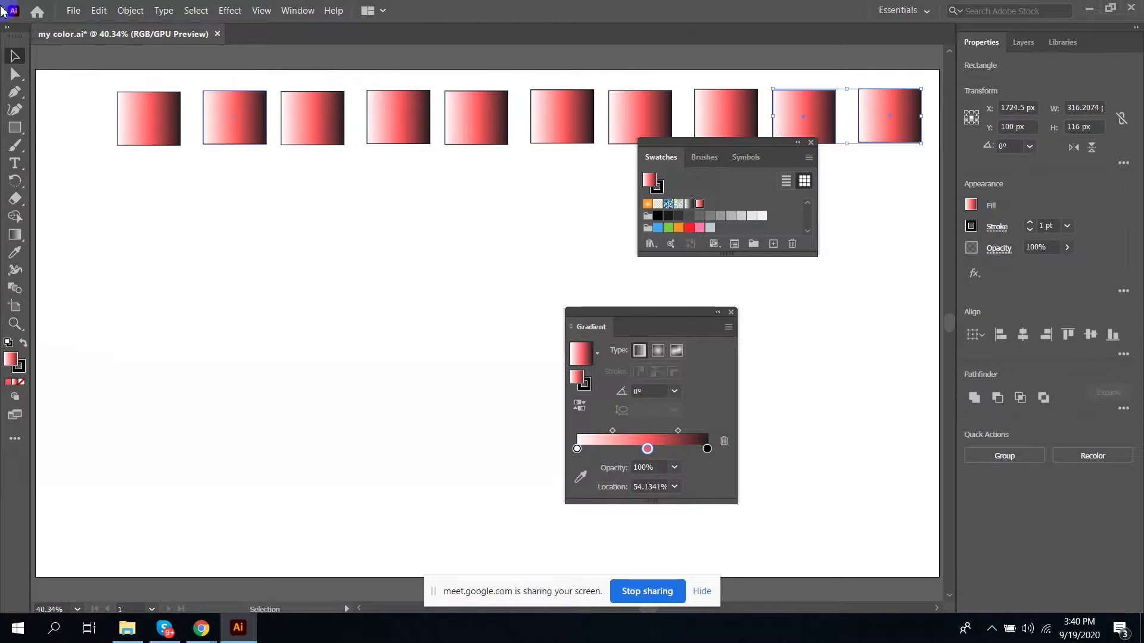
Close the my color document without saving its changes
{"action": "left_click", "coordinate": [73, 10]}
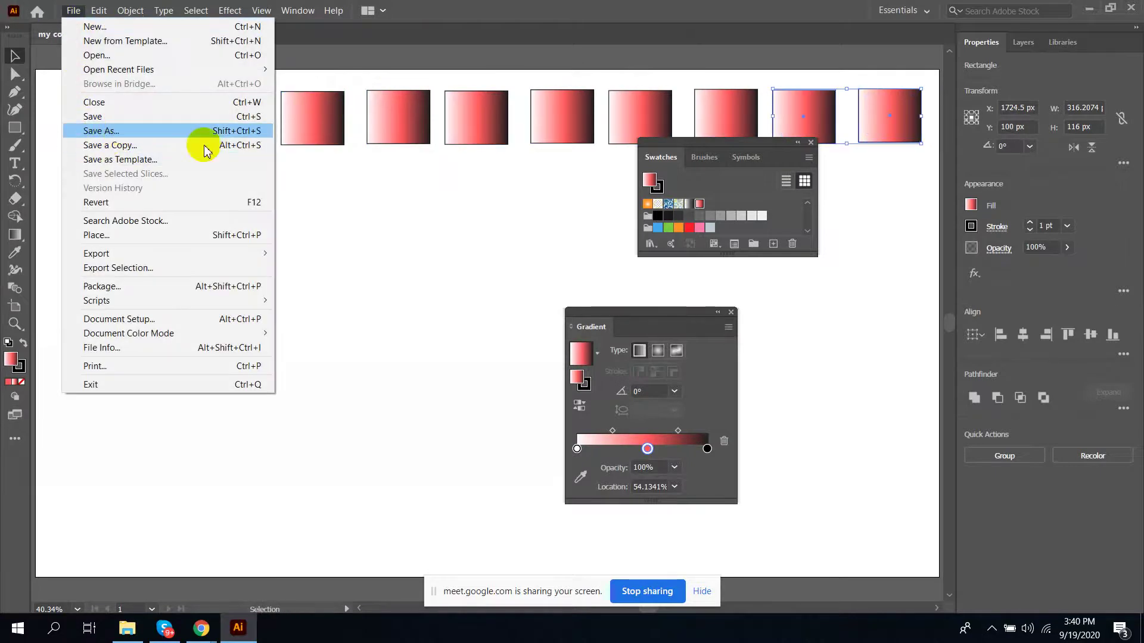
{"action": "left_click", "coordinate": [314, 178]}
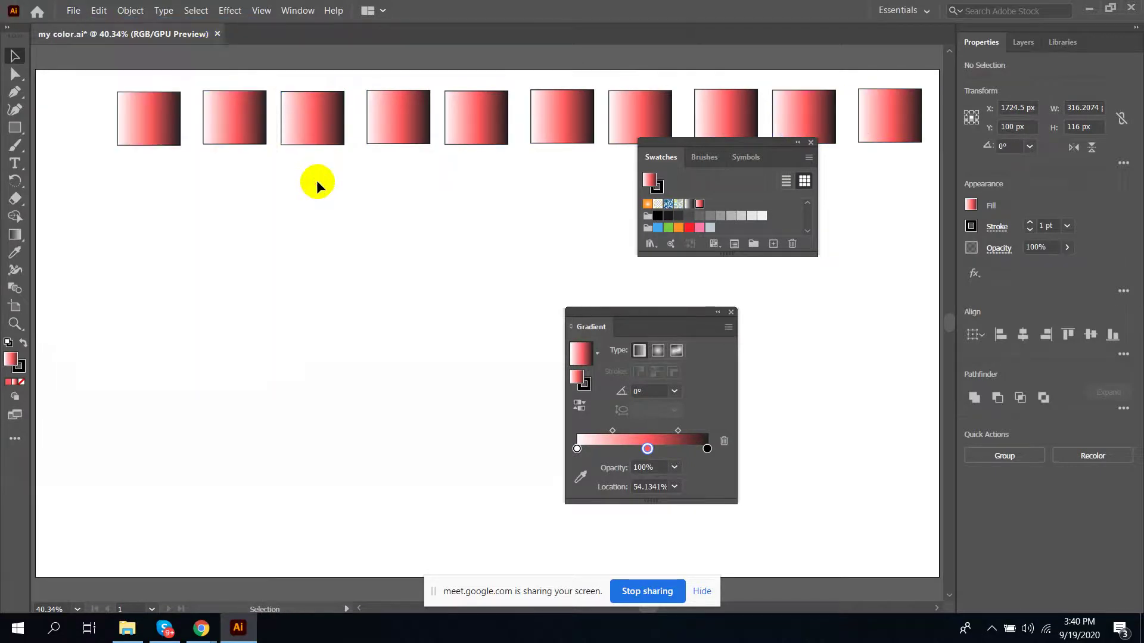
{"action": "left_click", "coordinate": [217, 35]}
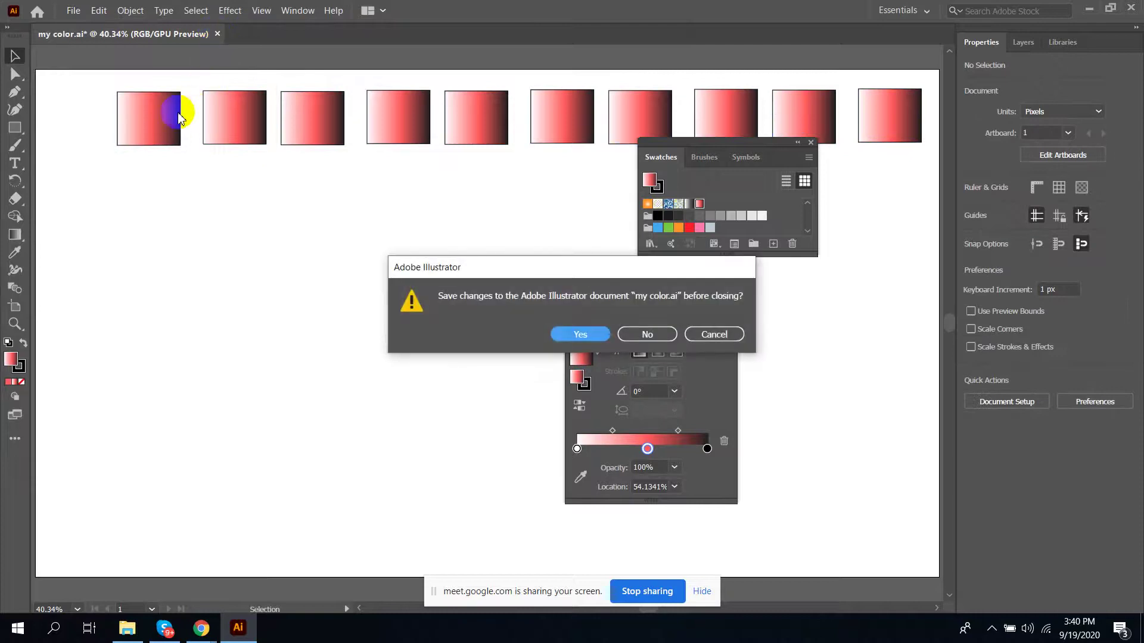
{"action": "key", "text": "Tab"}
{"action": "key", "text": "Return"}
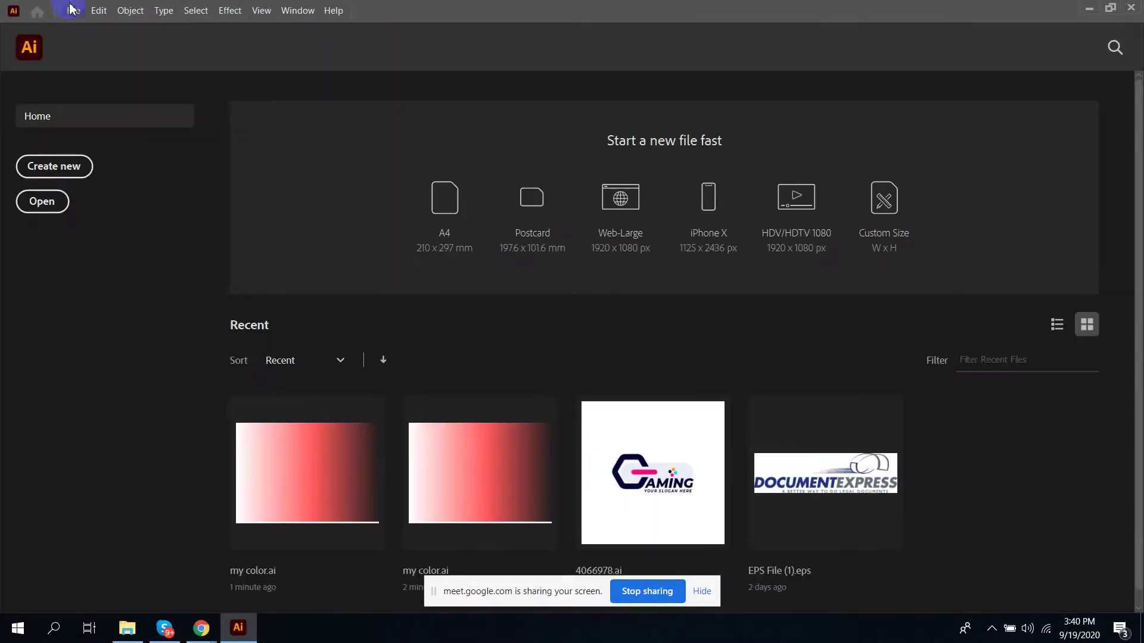
Create a new blank document
{"action": "left_click", "coordinate": [71, 8]}
{"action": "left_click", "coordinate": [91, 27]}
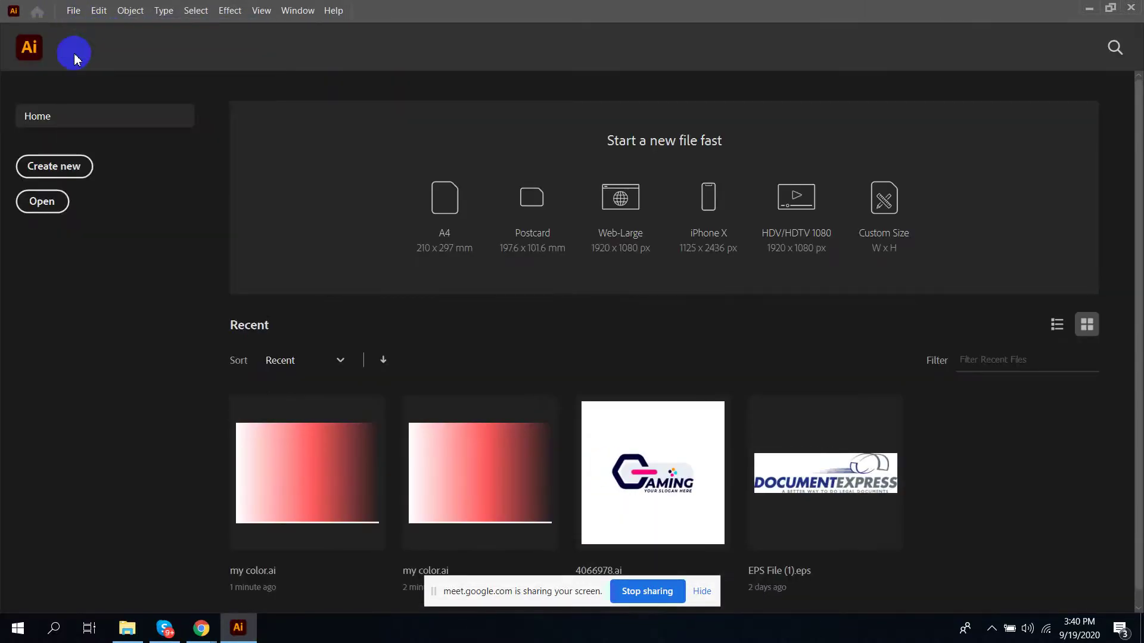
{"action": "left_click", "coordinate": [875, 545]}
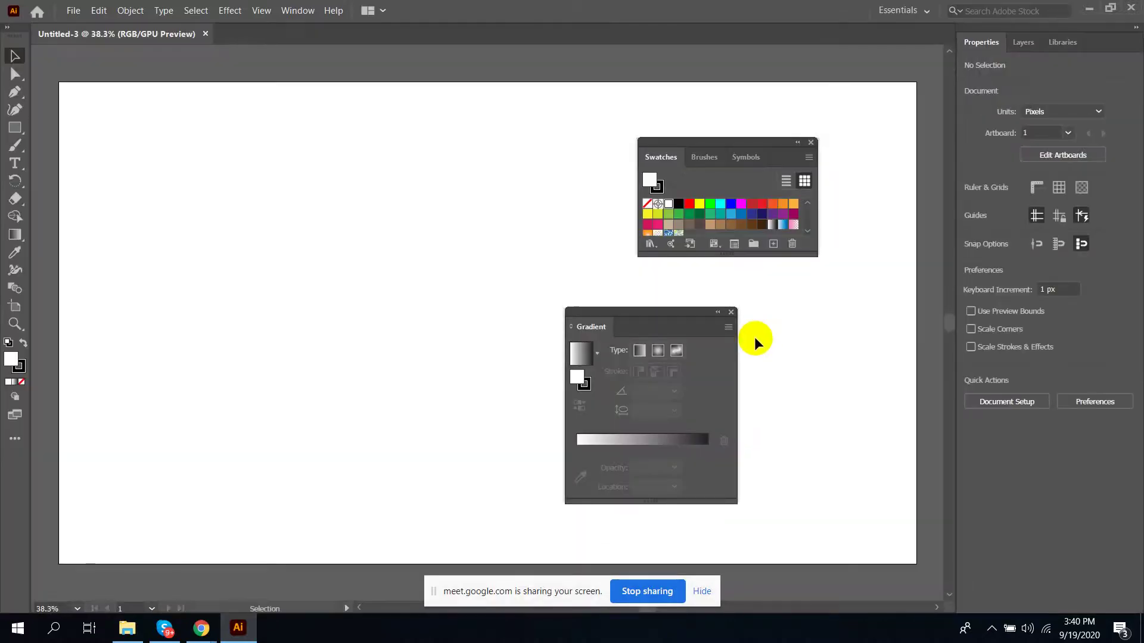
Draw a rectangle about 801 x 549 px in the left half of the artboard
{"action": "left_click", "coordinate": [15, 129]}
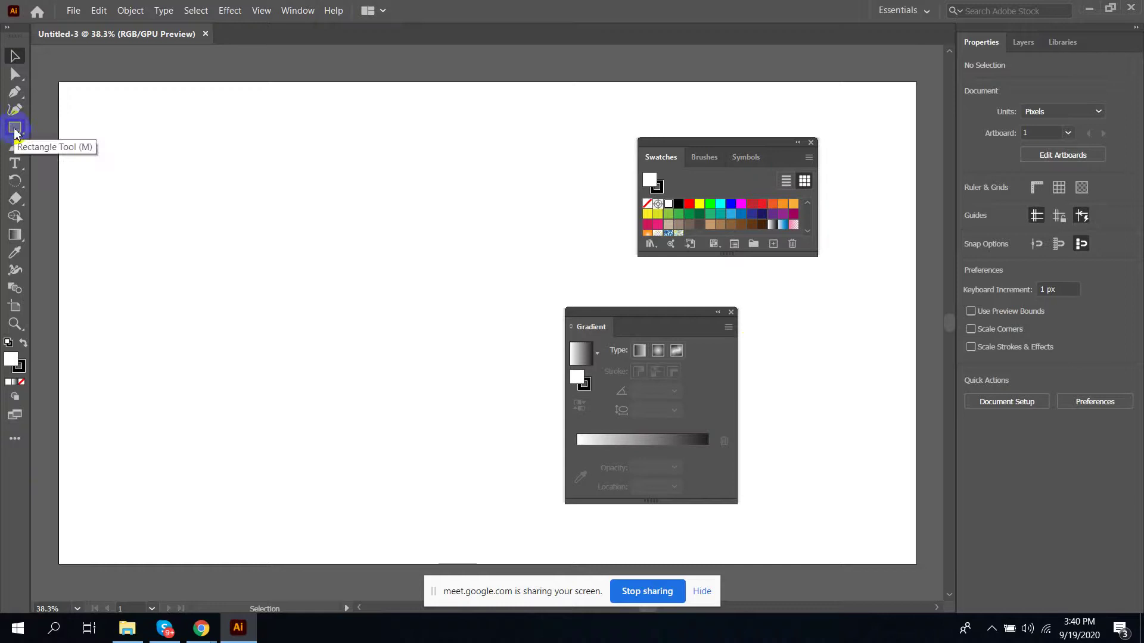
{"action": "left_click_drag", "start_coordinate": [129, 168], "coordinate": [487, 412]}
{"action": "scroll", "coordinate": [684, 228], "scroll_direction": "down", "scroll_amount": 2}
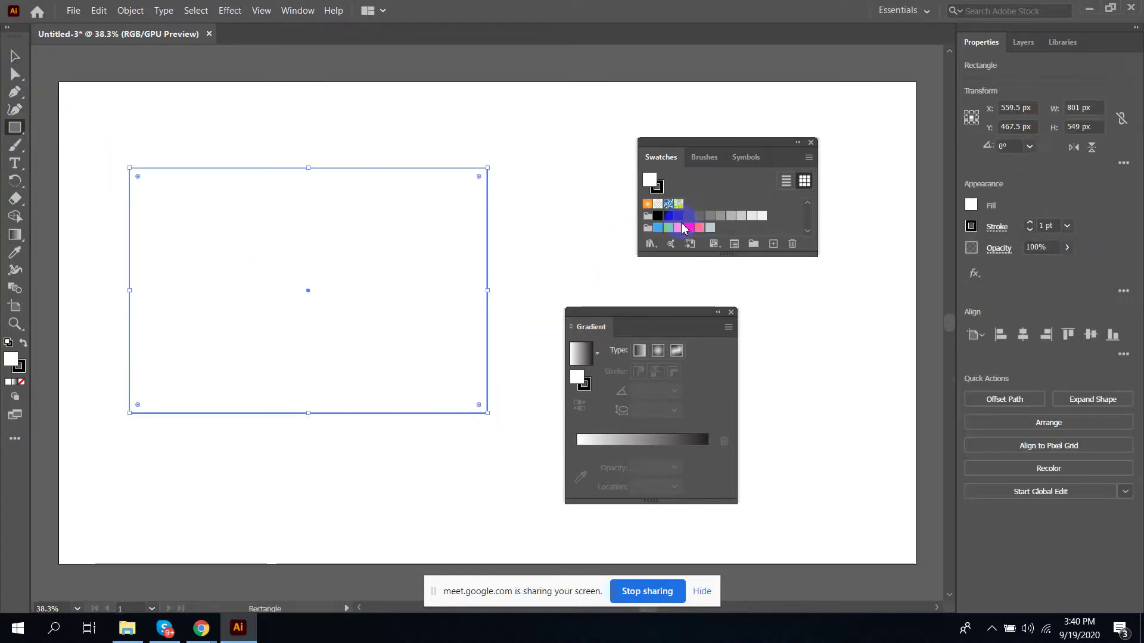
Fill the rectangle with the Sky gradient and recolor its first stop to green 1E9C00
{"action": "left_click", "coordinate": [315, 11]}
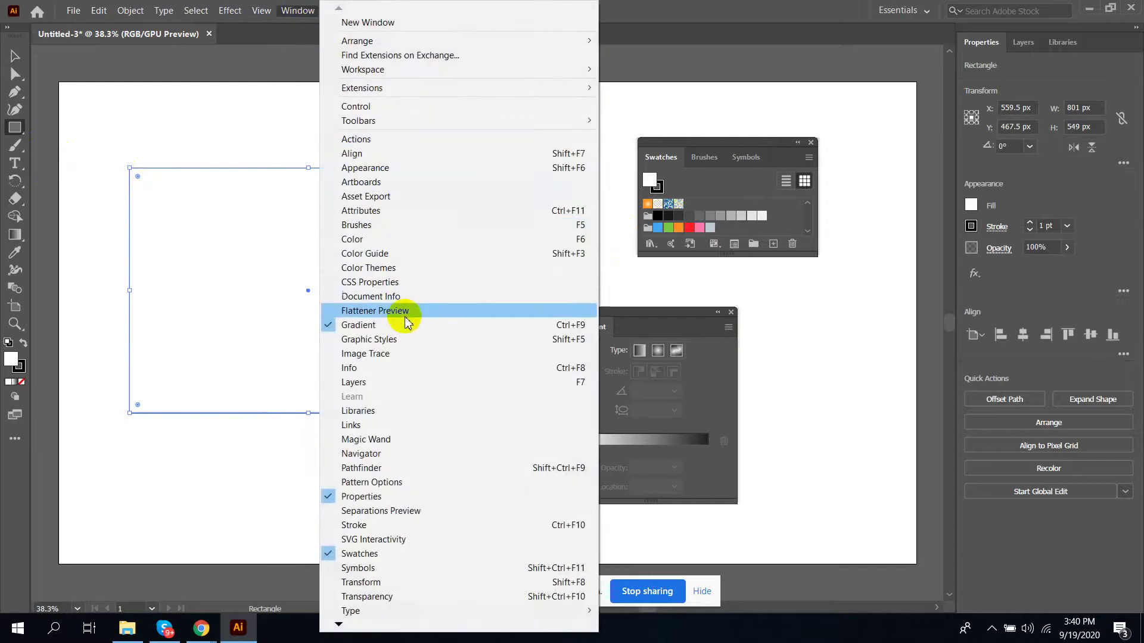
{"action": "left_click", "coordinate": [697, 327]}
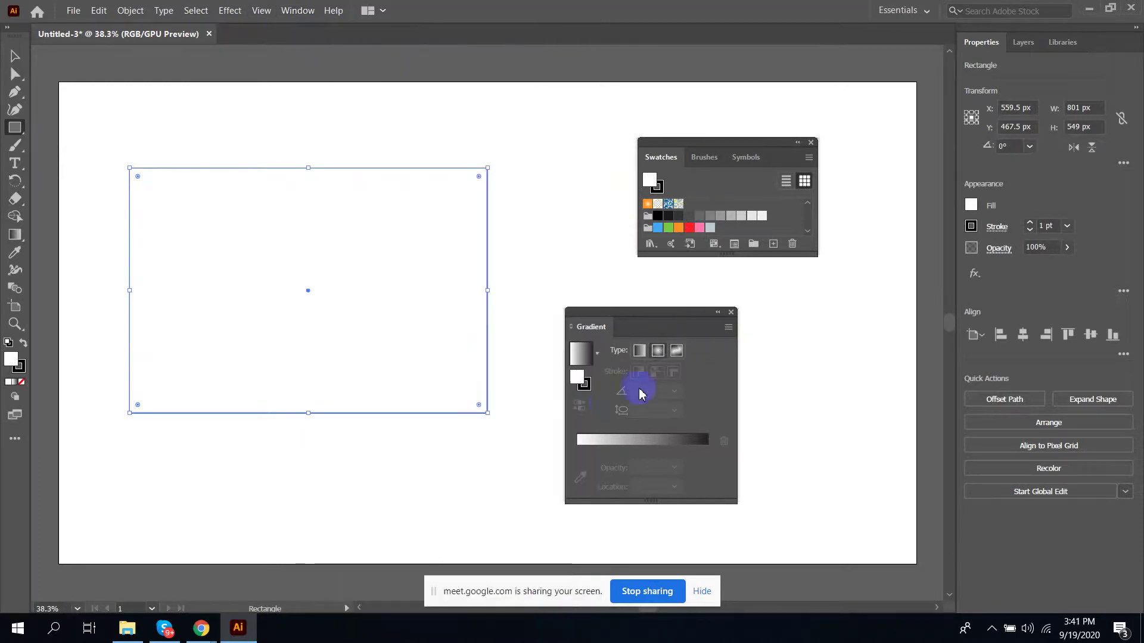
{"action": "left_click", "coordinate": [597, 354]}
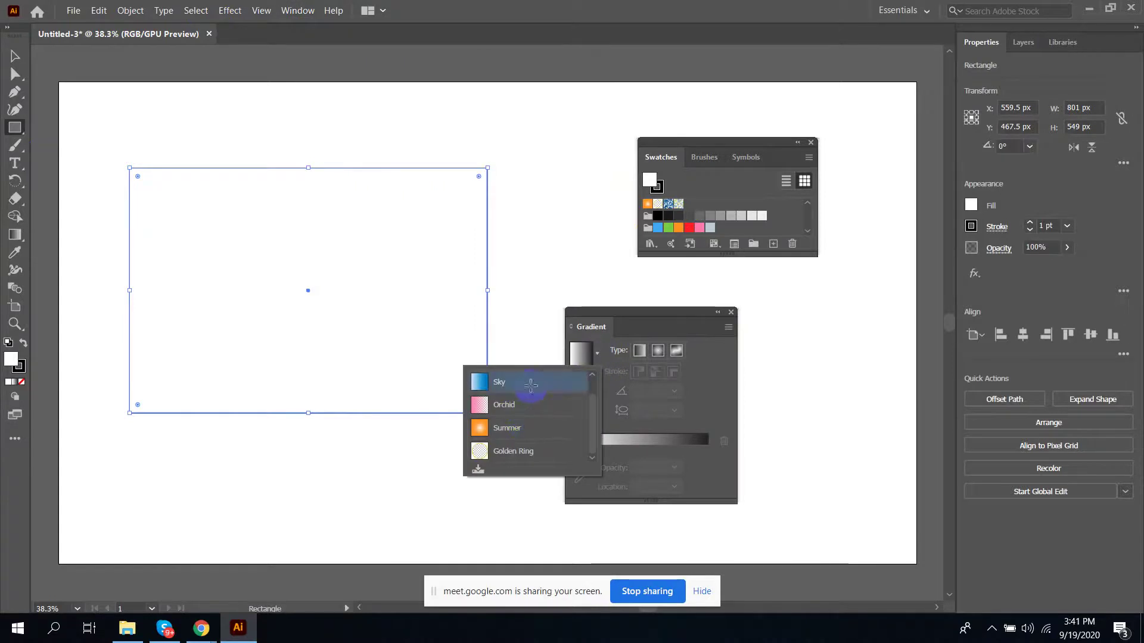
{"action": "left_click", "coordinate": [539, 382]}
{"action": "mouse_move", "coordinate": [577, 467]}
{"action": "left_mouse_down"}
{"action": "mouse_move", "coordinate": [647, 466]}
{"action": "mouse_move", "coordinate": [554, 462]}
{"action": "mouse_move", "coordinate": [579, 469]}
{"action": "left_mouse_up"}
{"action": "double_click", "coordinate": [576, 467]}
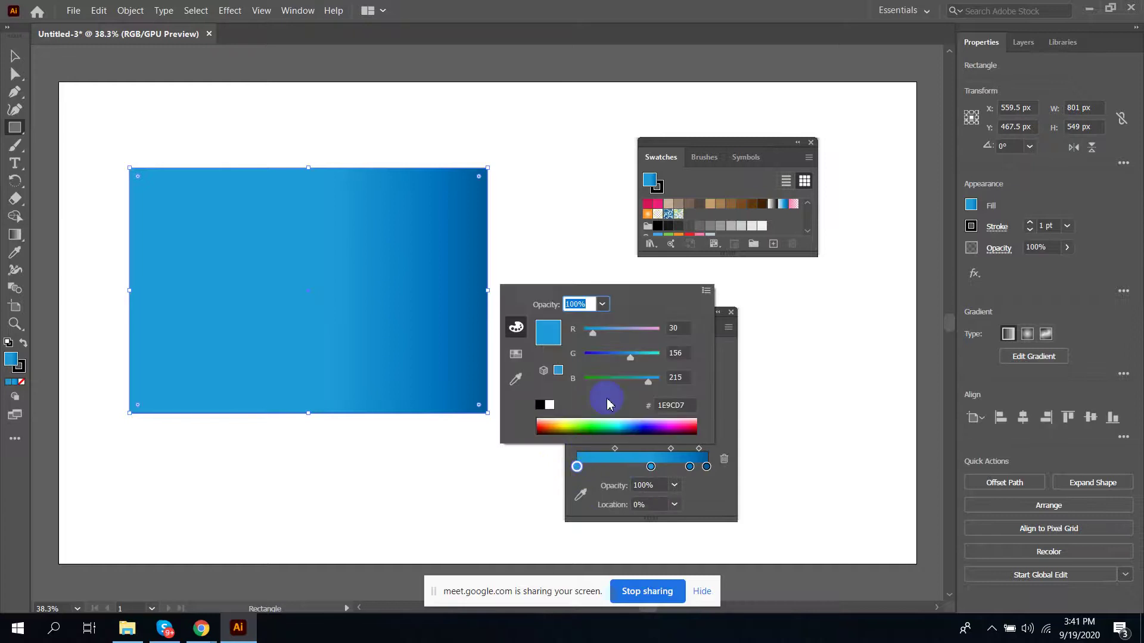
{"action": "left_click_drag", "start_coordinate": [612, 391], "coordinate": [506, 377]}
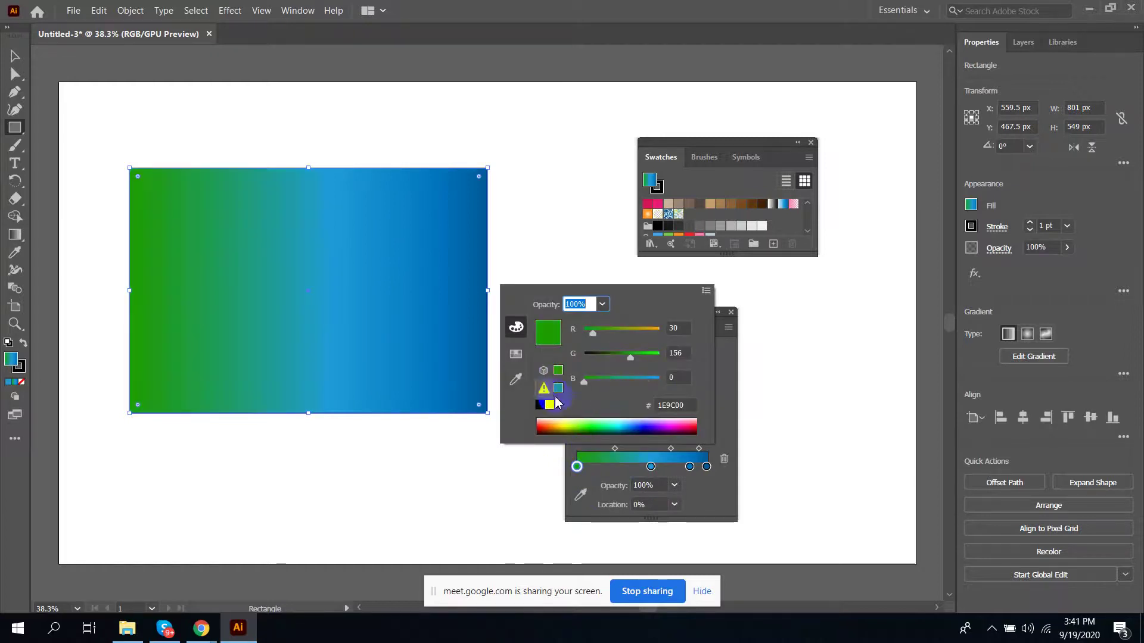
{"action": "left_click", "coordinate": [722, 365]}
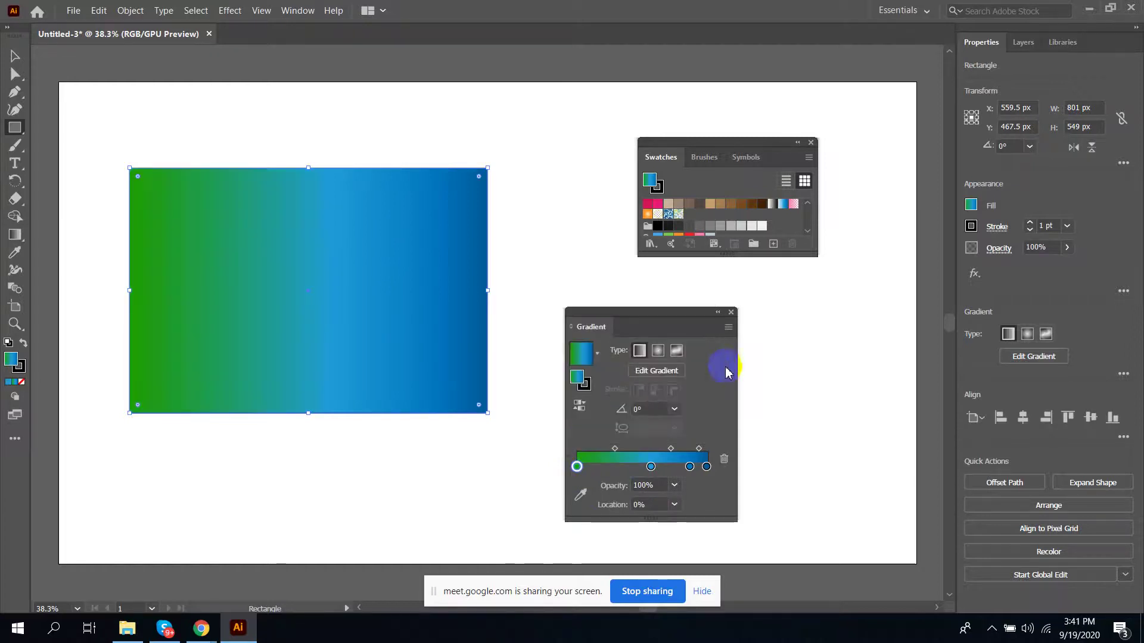
Rearrange the gradient into four stops, green, light blue, green and dark blue, with the light blue stop at about 36.63%
{"action": "left_click", "coordinate": [653, 468]}
{"action": "mouse_move", "coordinate": [652, 470]}
{"action": "left_mouse_down"}
{"action": "mouse_move", "coordinate": [622, 472]}
{"action": "mouse_move", "coordinate": [668, 473]}
{"action": "left_mouse_up"}
{"action": "left_click", "coordinate": [636, 469]}
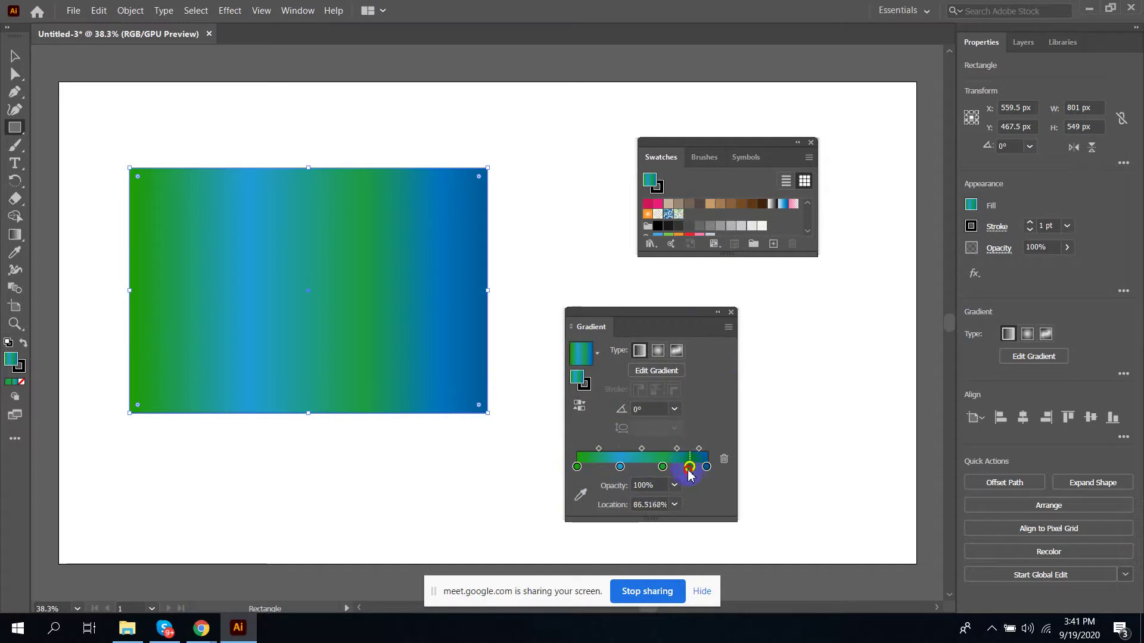
{"action": "left_click_drag", "start_coordinate": [690, 474], "coordinate": [682, 503]}
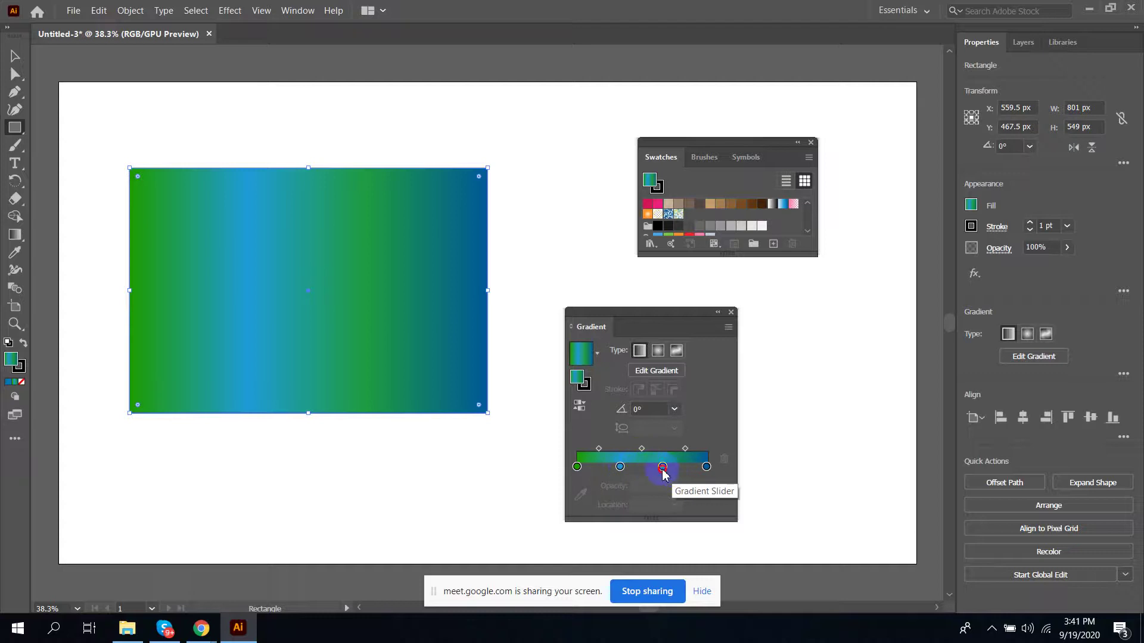
{"action": "left_click_drag", "start_coordinate": [664, 470], "coordinate": [669, 468]}
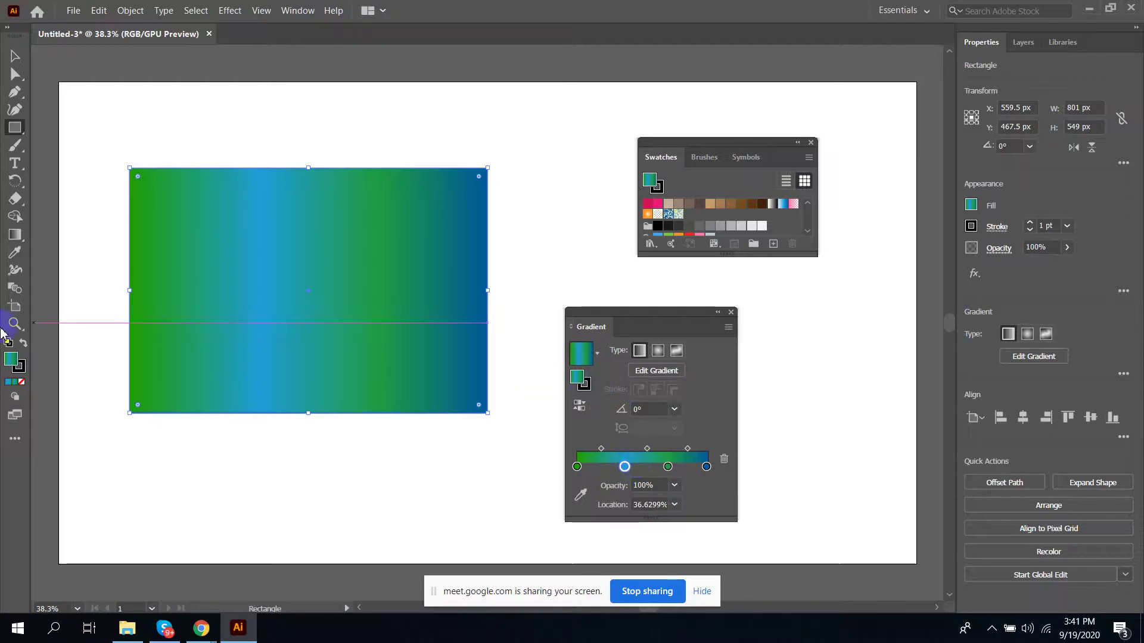
Remove the rectangle's stroke and make its fill the active attribute
{"action": "left_click", "coordinate": [20, 370]}
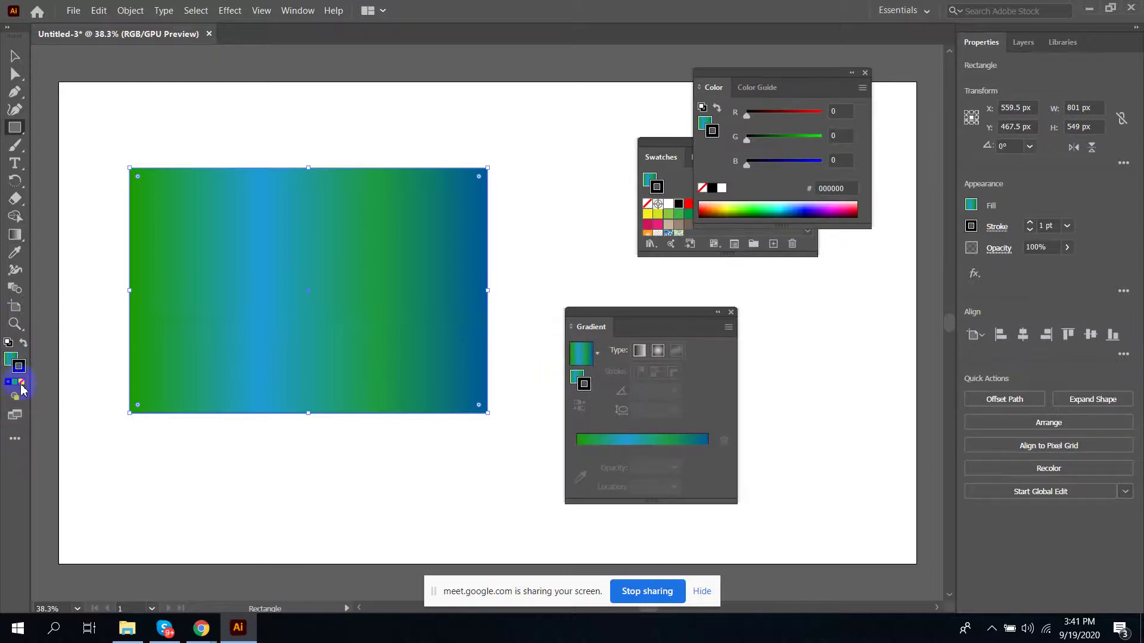
{"action": "left_click", "coordinate": [22, 385]}
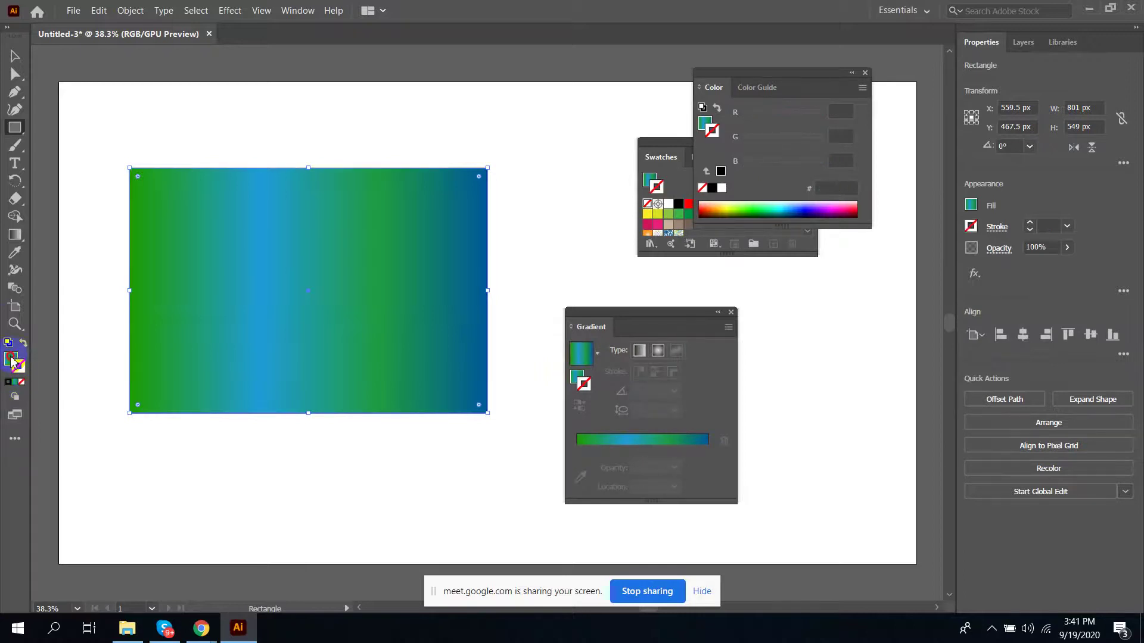
{"action": "left_click", "coordinate": [12, 361]}
{"action": "left_click", "coordinate": [865, 73]}
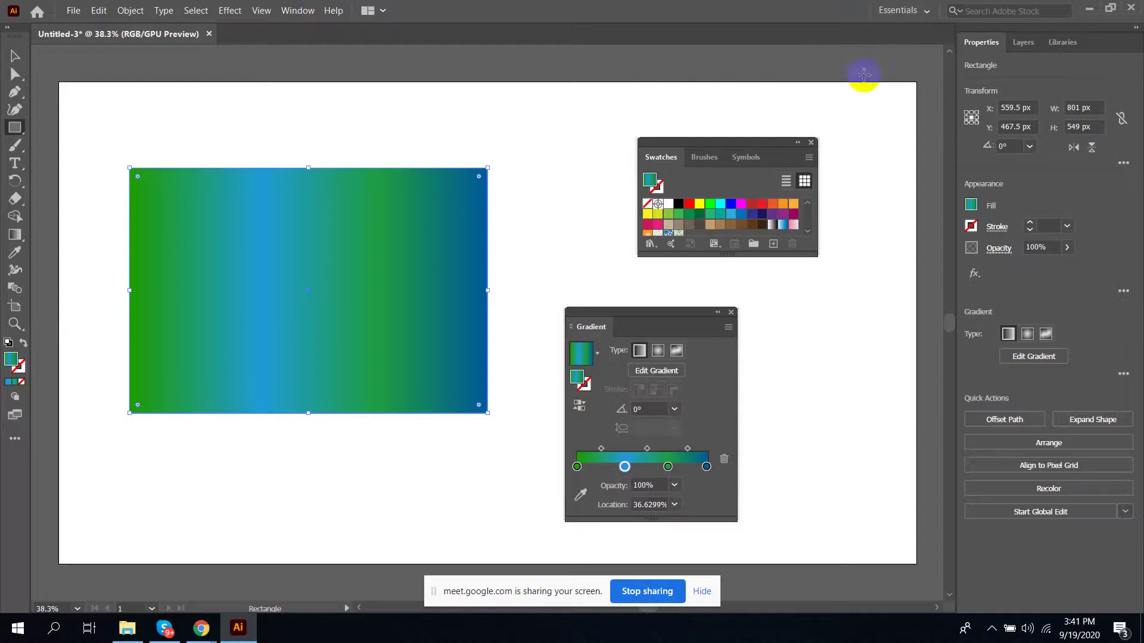
Add the rectangle's green-blue gradient fill to the document's swatches
{"action": "scroll", "coordinate": [758, 197], "scroll_direction": "down", "scroll_amount": 3}
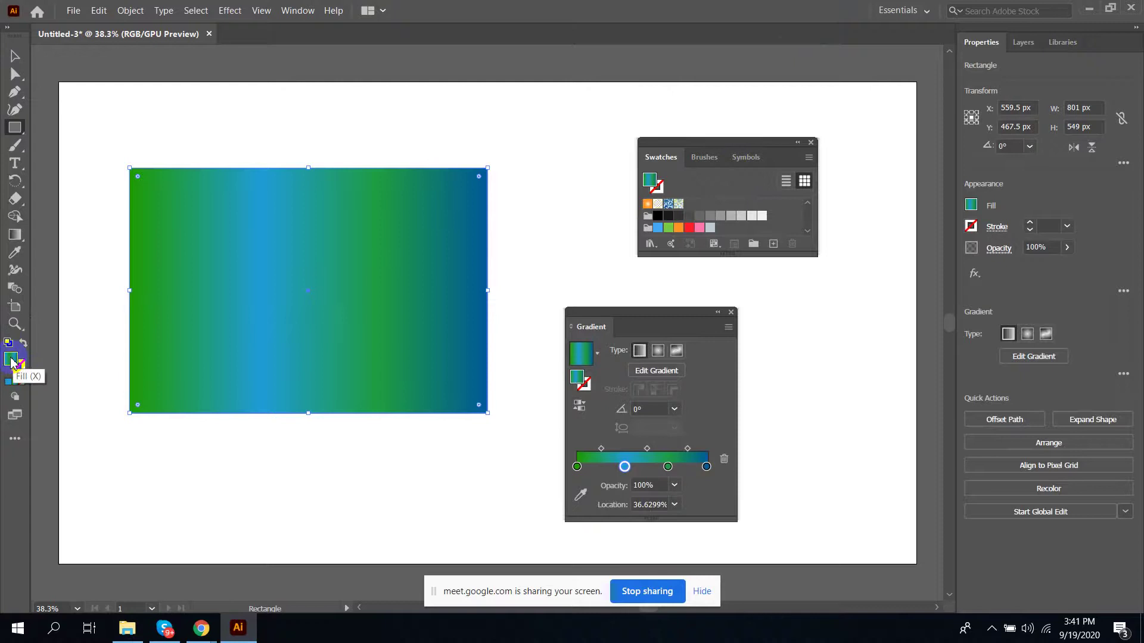
{"action": "left_click_drag", "start_coordinate": [16, 352], "coordinate": [736, 231]}
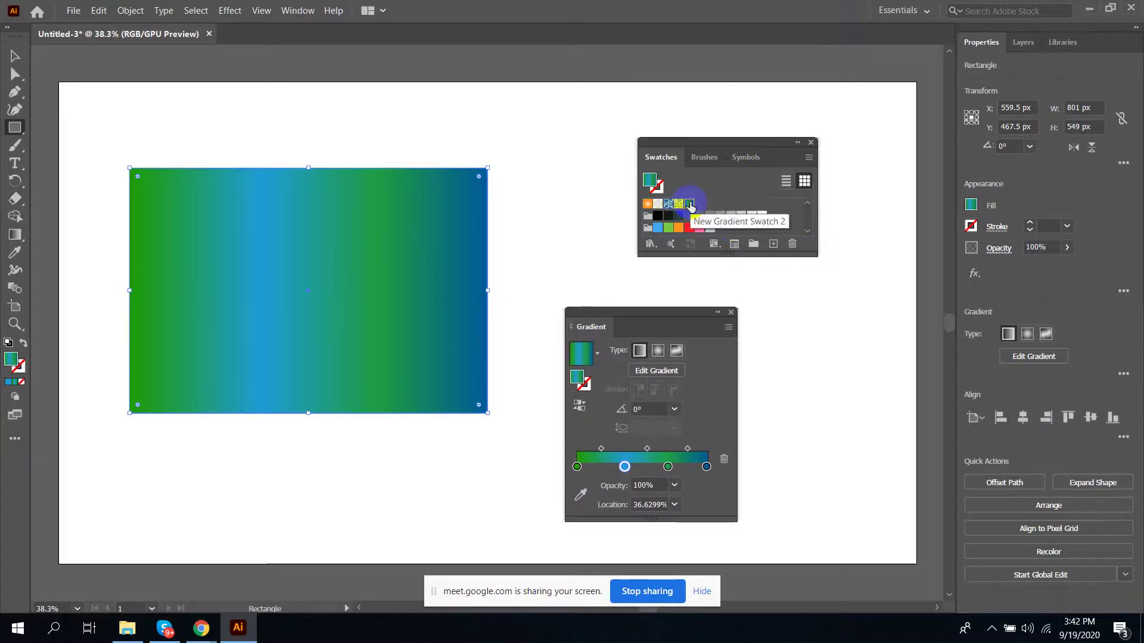
Save the document's swatches as a swatch file named "color 1" on the Desktop
{"action": "left_click", "coordinate": [651, 244]}
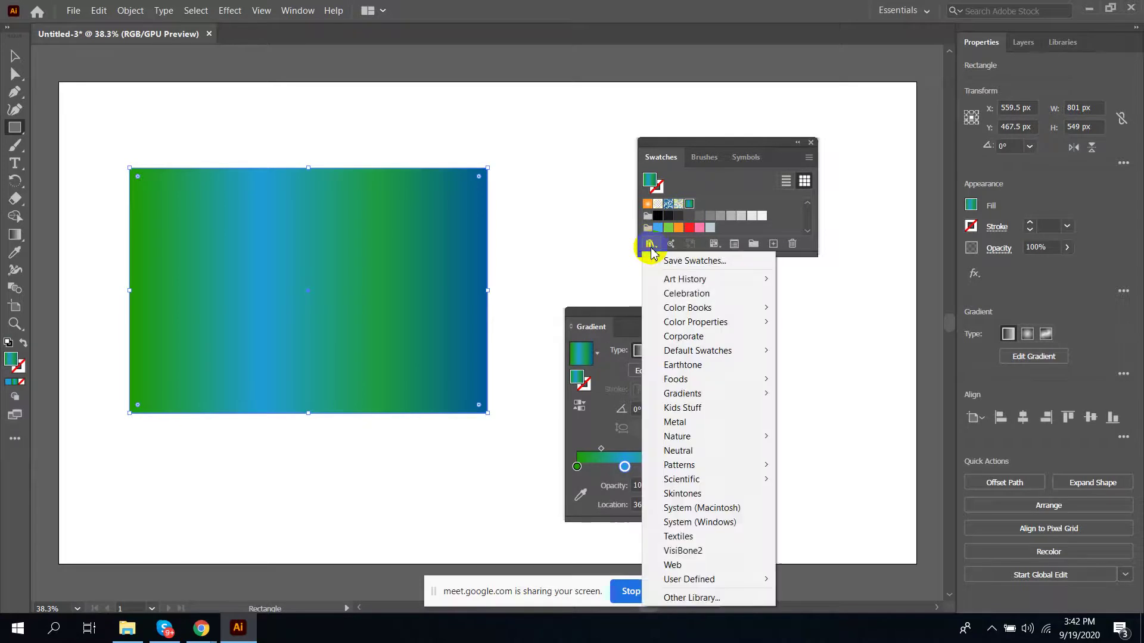
{"action": "left_click", "coordinate": [691, 262]}
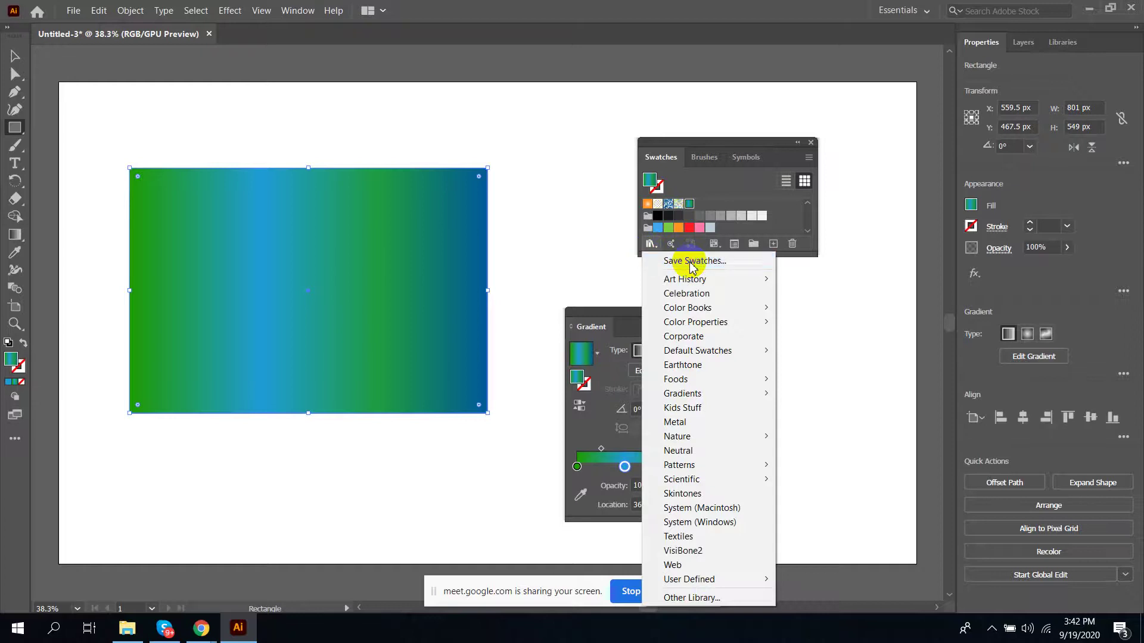
{"action": "left_click", "coordinate": [39, 112]}
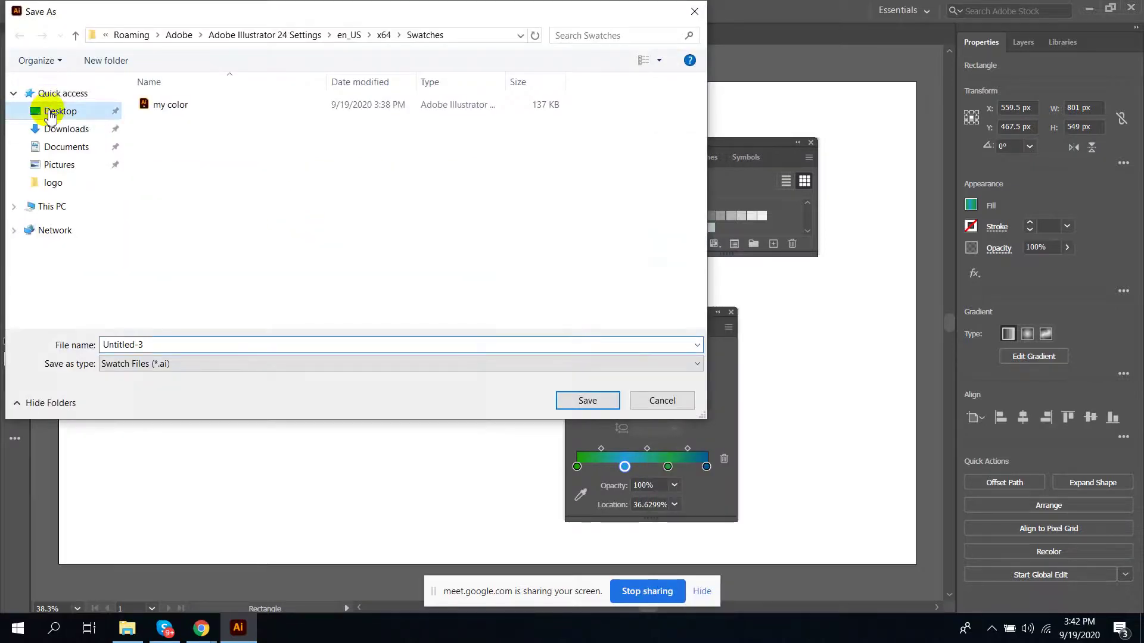
{"action": "left_click", "coordinate": [191, 347]}
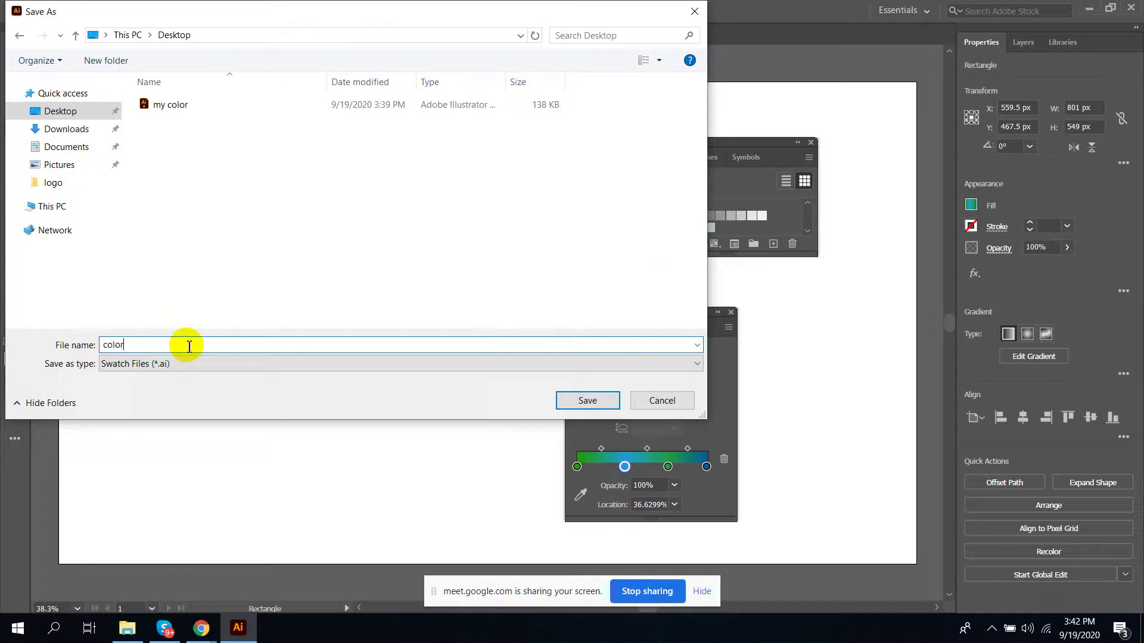
{"action": "type", "text": "color a"}
{"action": "key", "text": "BackSpace"}
{"action": "type", "text": "1"}
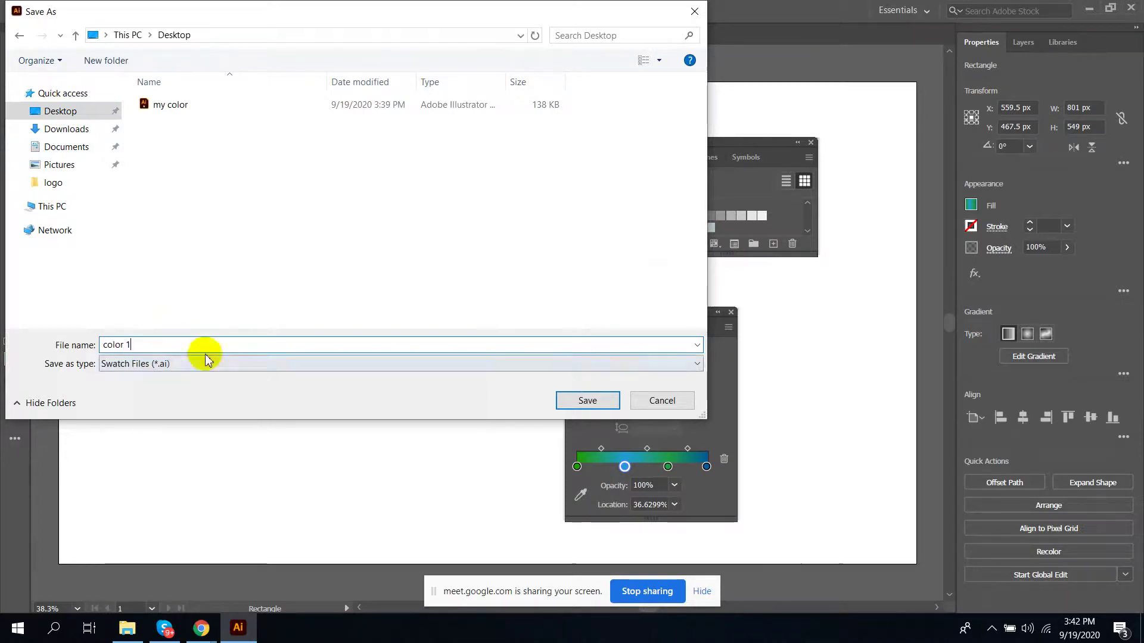
{"action": "left_click", "coordinate": [565, 402]}
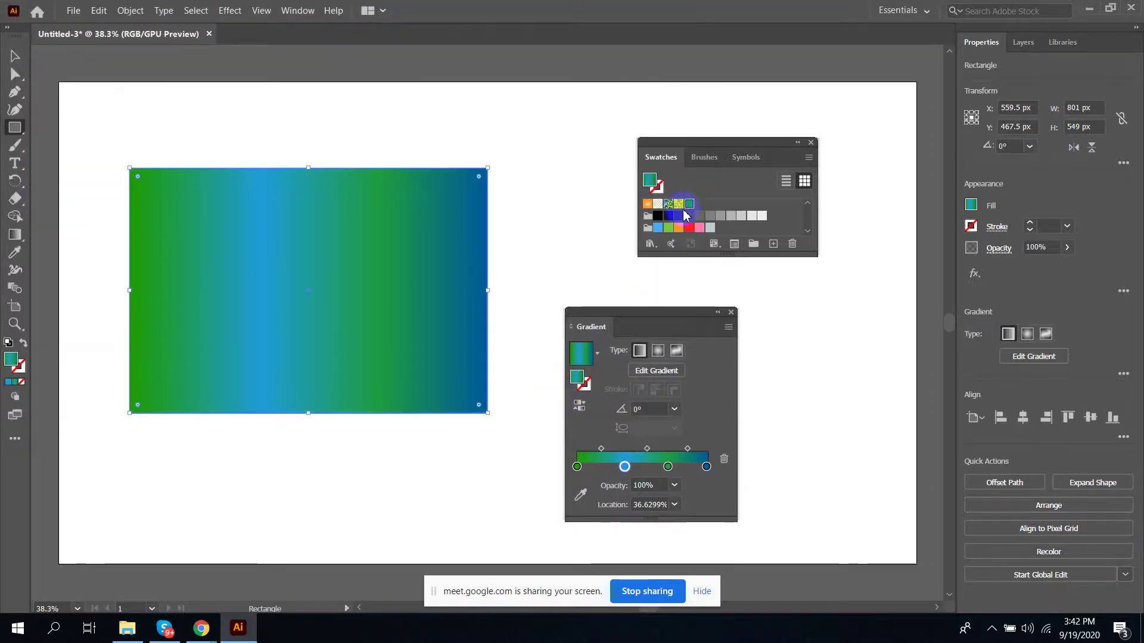
Close the Untitled-3 document without saving its changes
{"action": "left_click", "coordinate": [209, 35]}
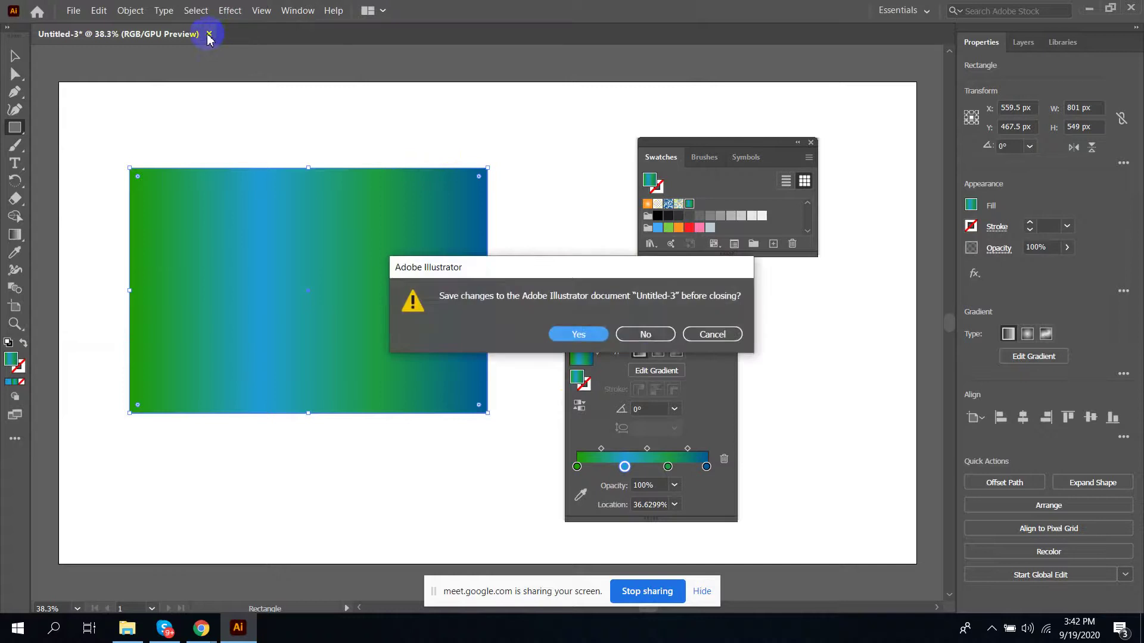
{"action": "left_click", "coordinate": [648, 335]}
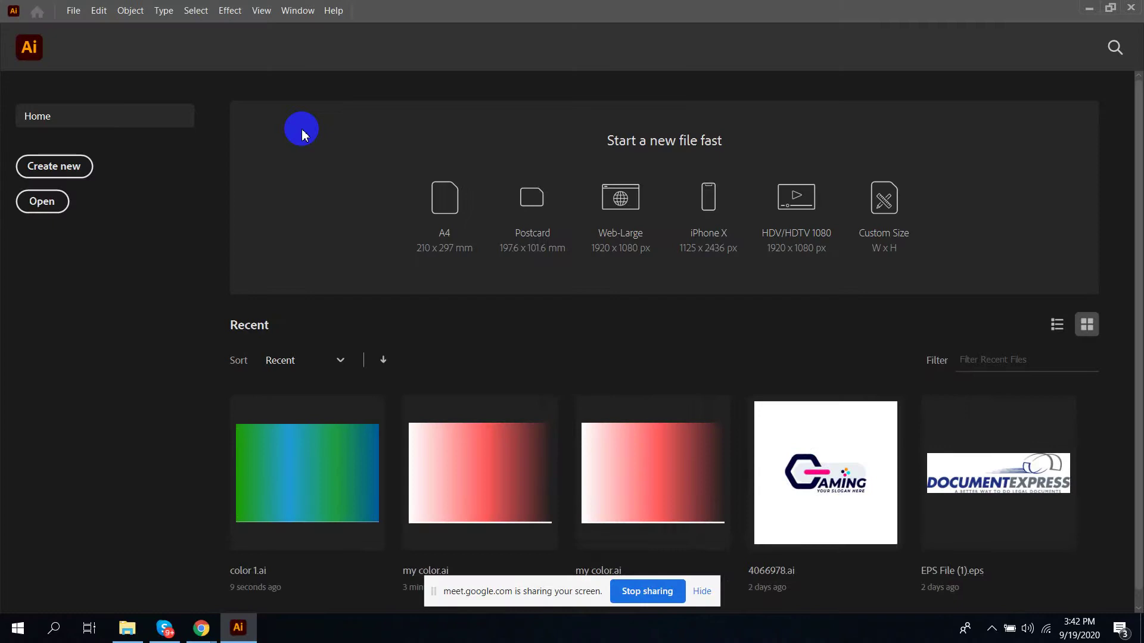
{"action": "key", "text": "ctrl+n"}
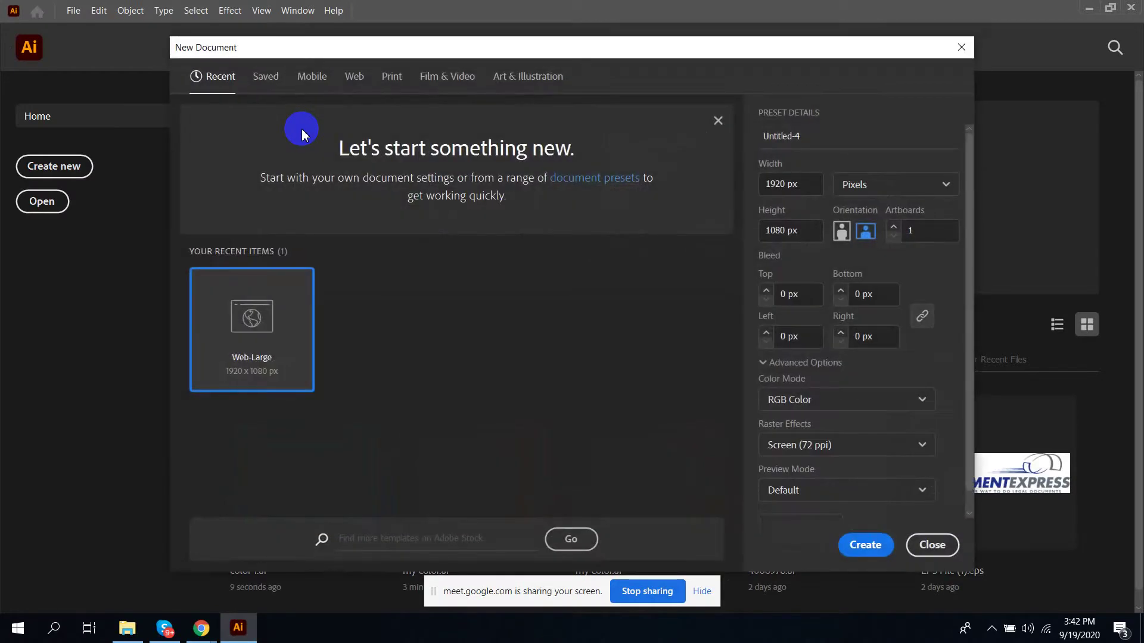
{"action": "left_click", "coordinate": [933, 545]}
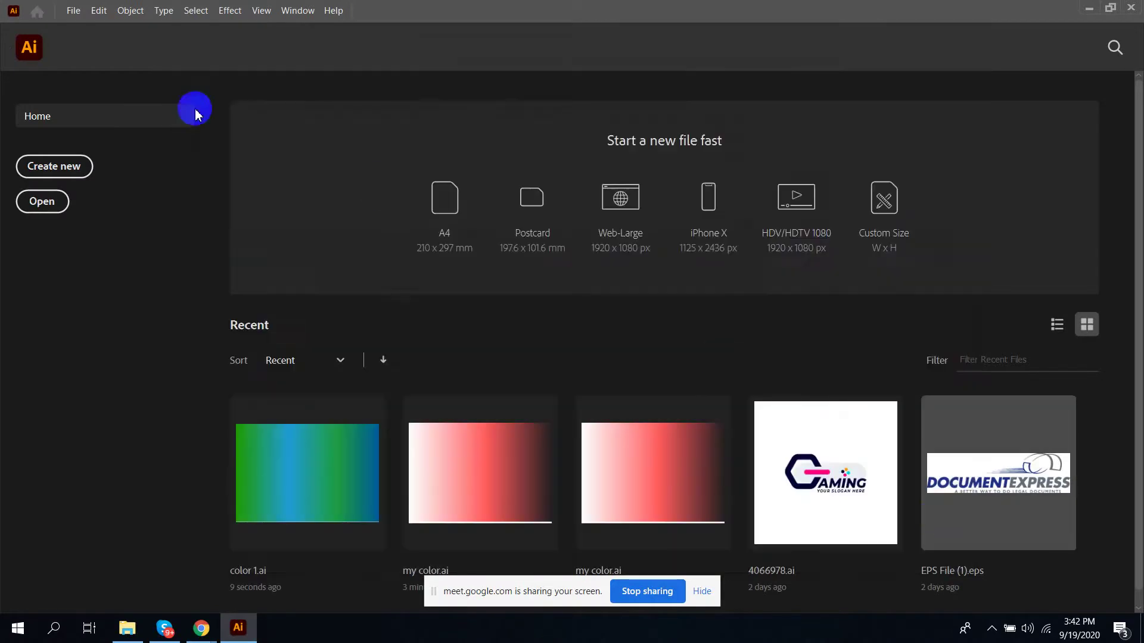
Open the color 1 file from the Desktop and set the fill to its saved green-blue gradient swatch
{"action": "left_click", "coordinate": [48, 201]}
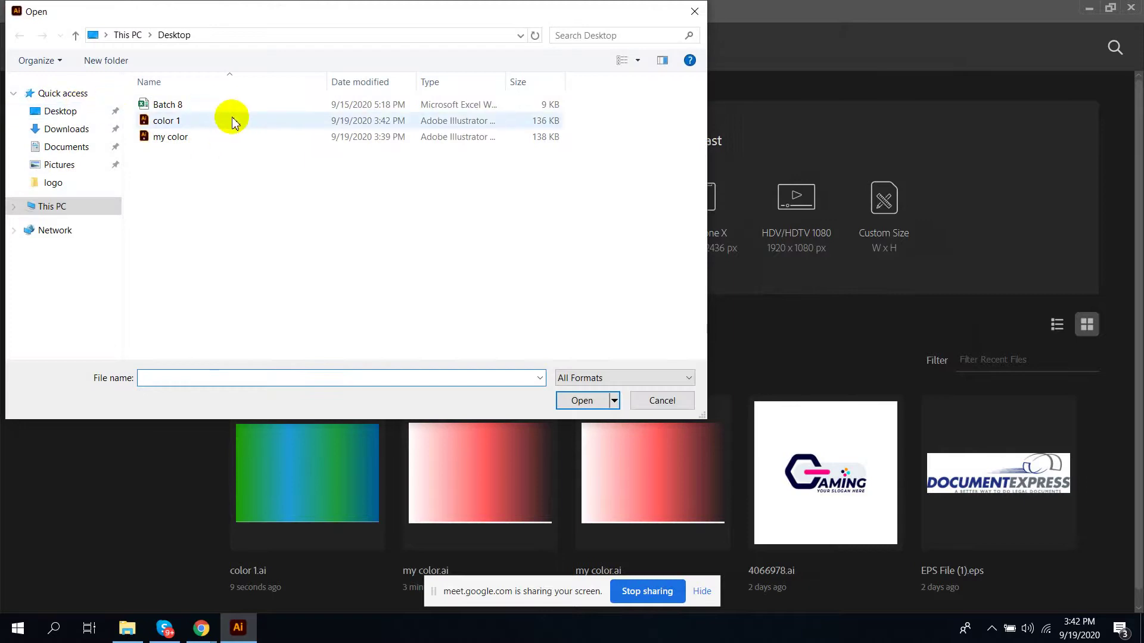
{"action": "double_click", "coordinate": [167, 121]}
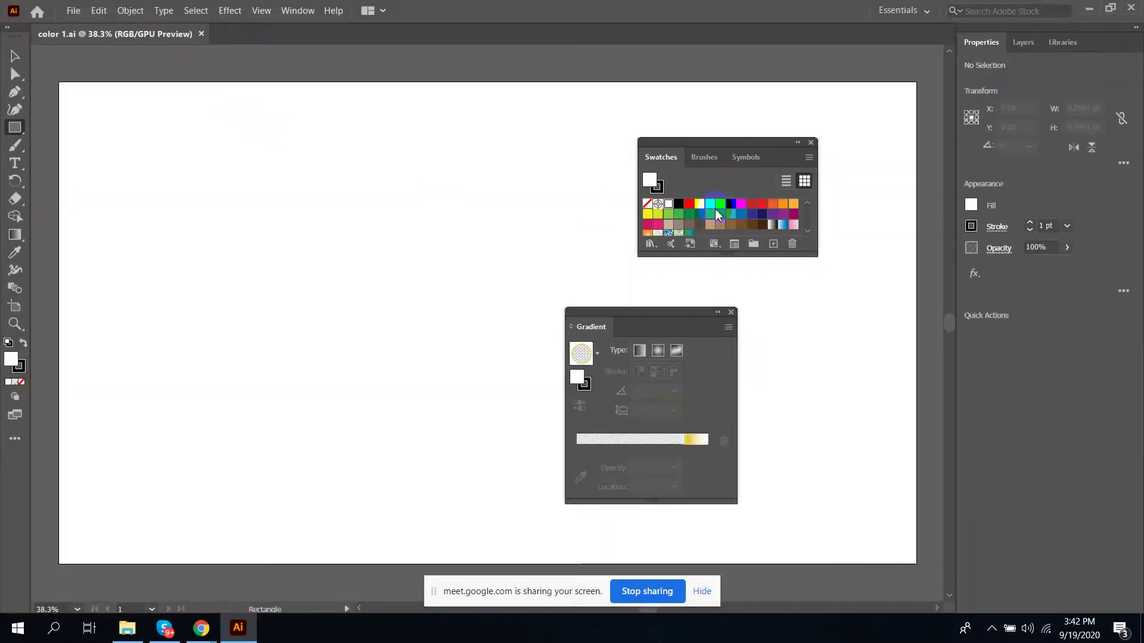
{"action": "scroll", "coordinate": [709, 215], "scroll_direction": "down", "scroll_amount": 3}
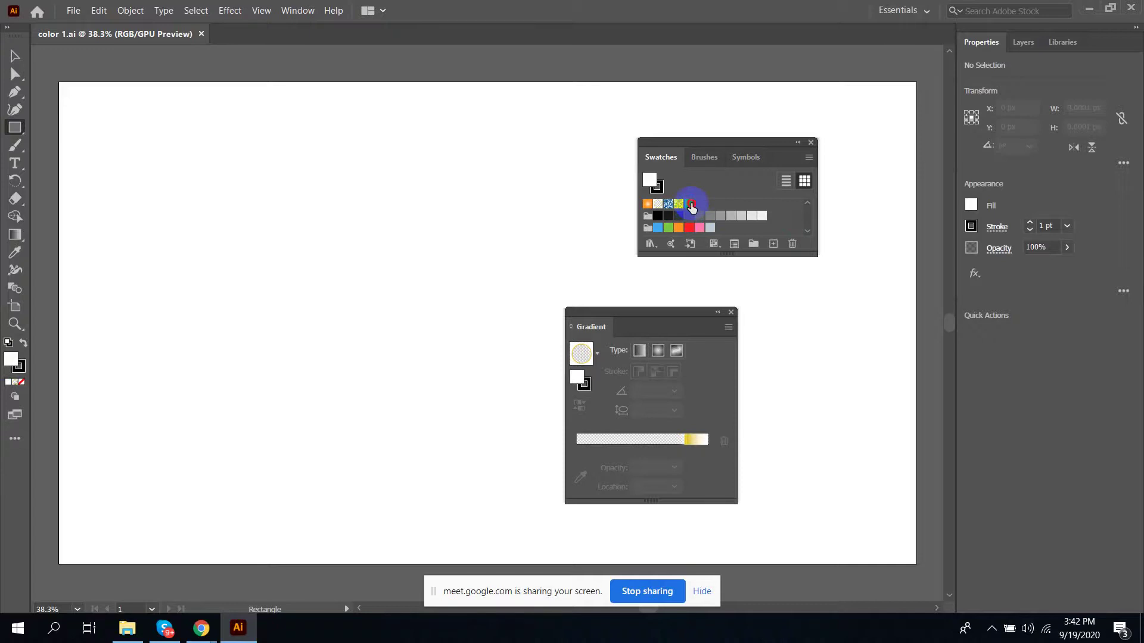
{"action": "left_click", "coordinate": [690, 204]}
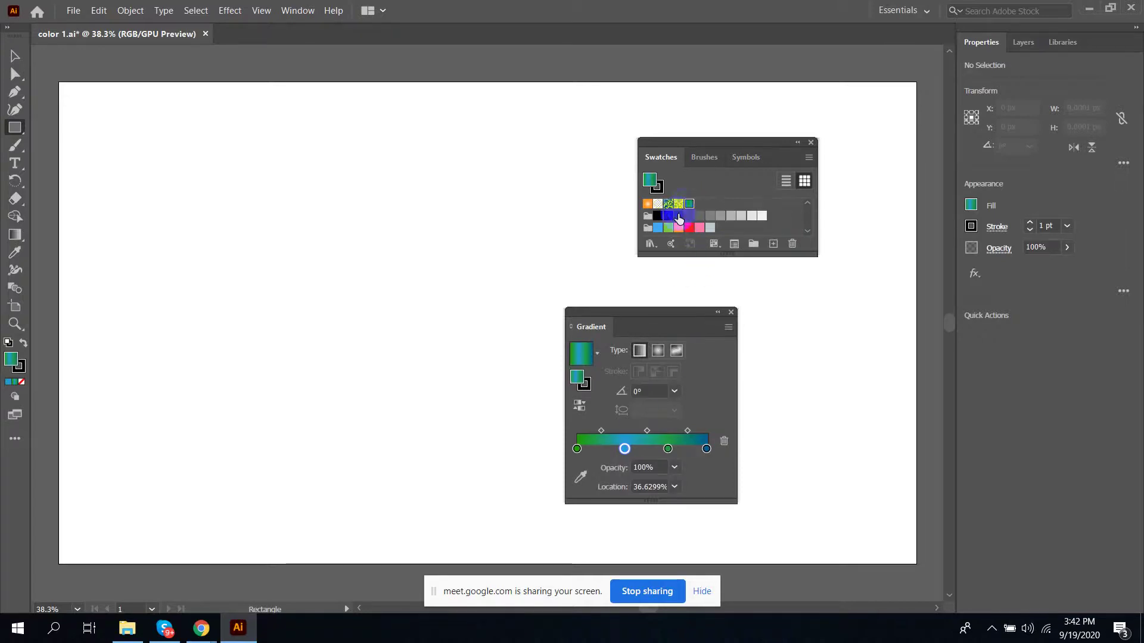
Try to create a new color group from the green-blue gradient swatch
{"action": "left_click", "coordinate": [673, 246]}
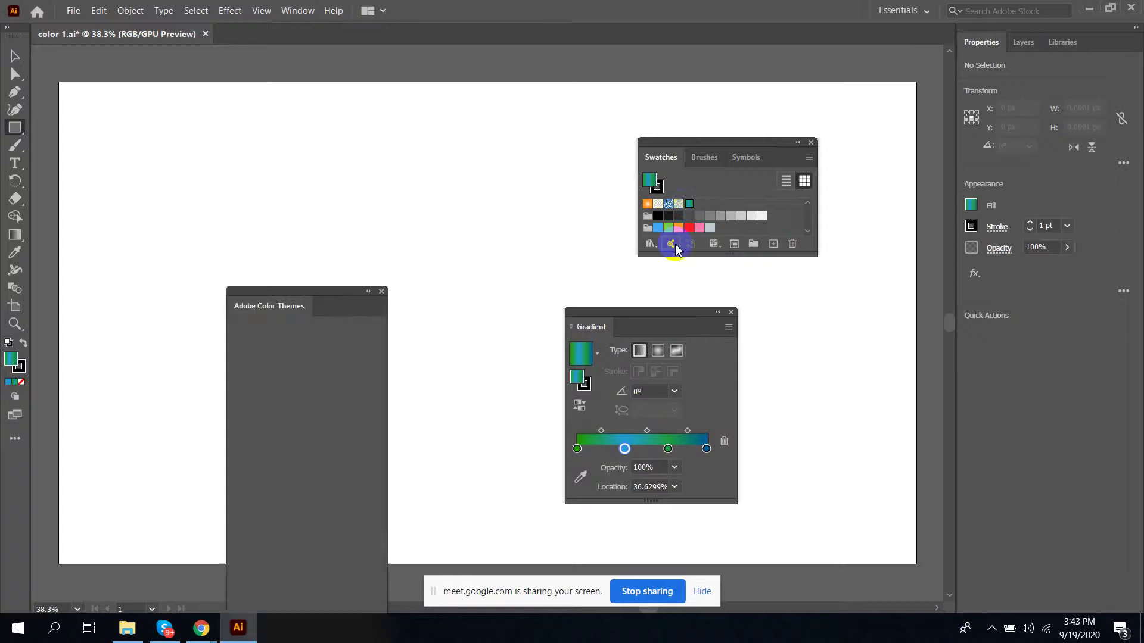
{"action": "left_click", "coordinate": [381, 292]}
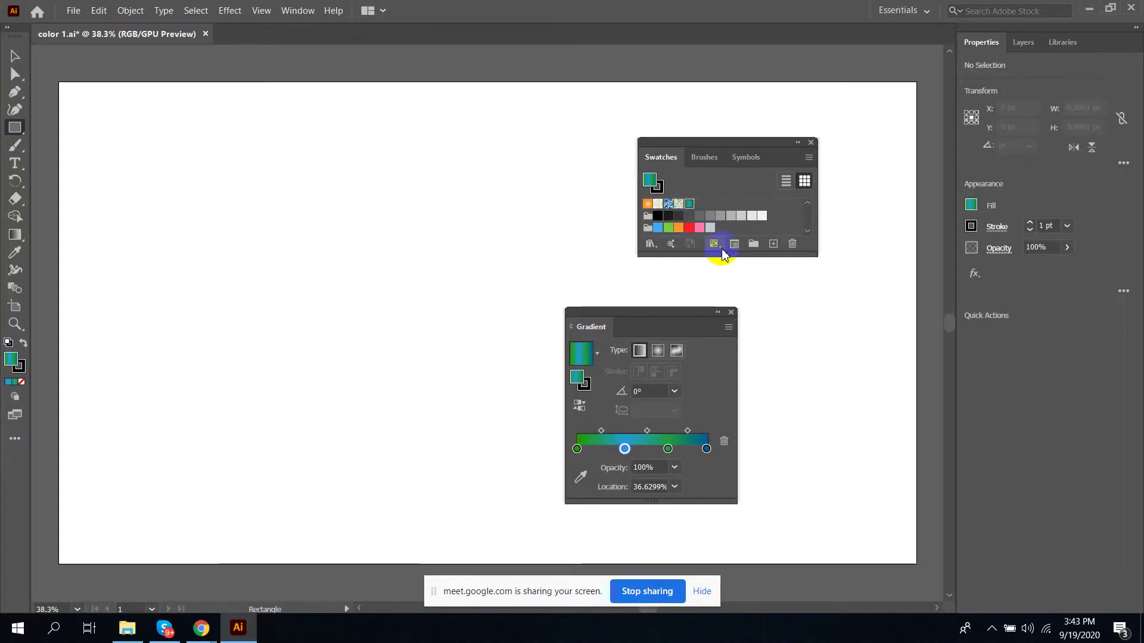
{"action": "left_click", "coordinate": [716, 245]}
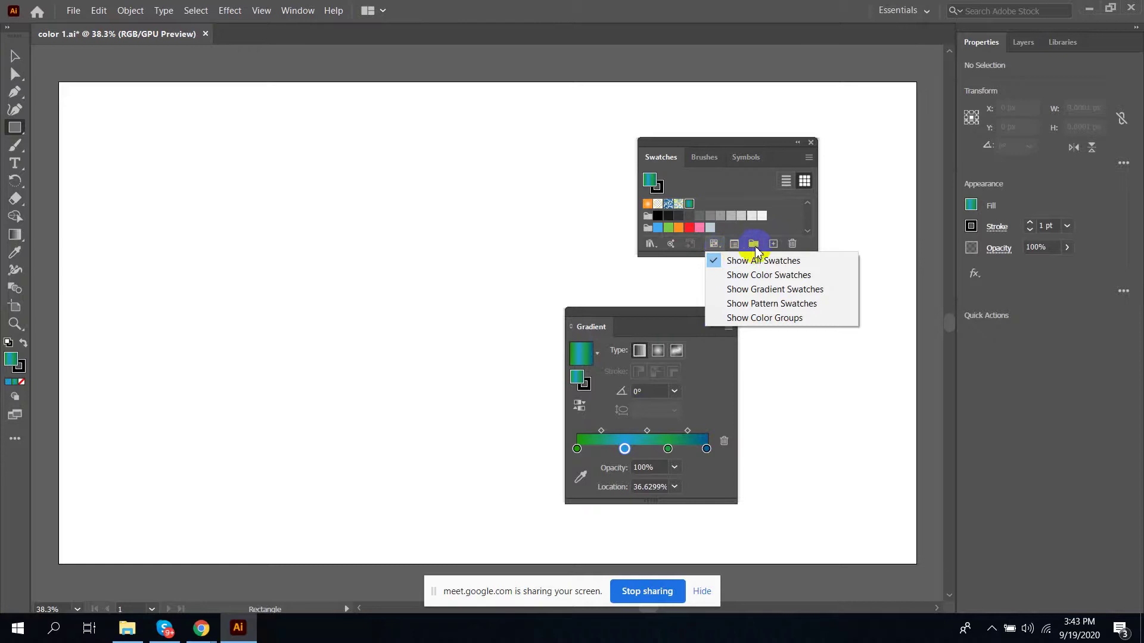
{"action": "left_click", "coordinate": [756, 246]}
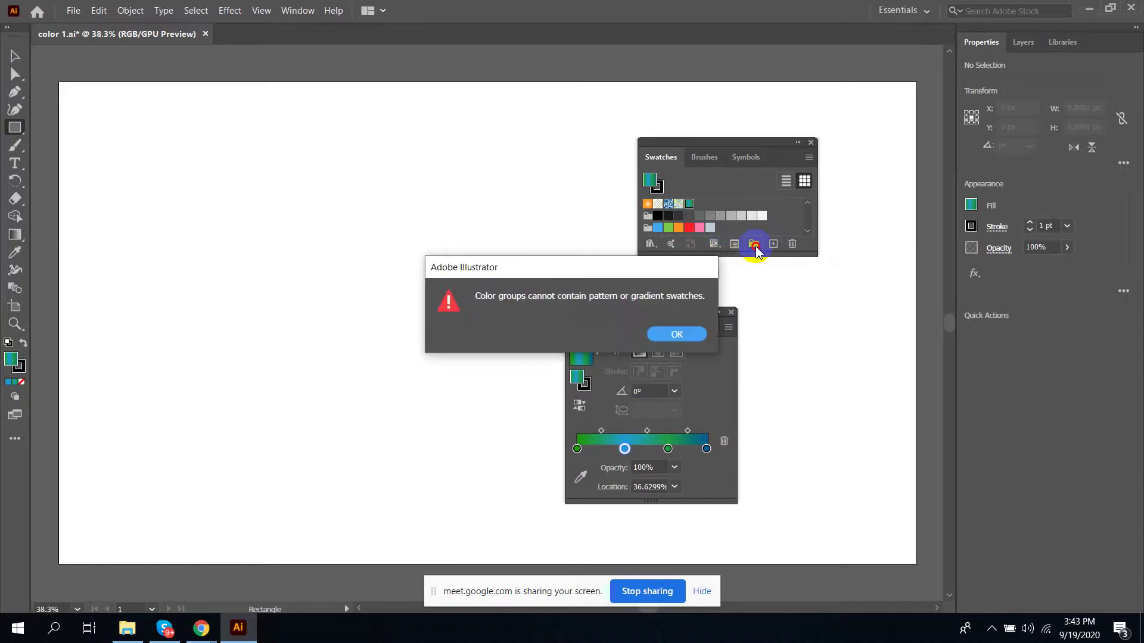
{"action": "left_click", "coordinate": [677, 334]}
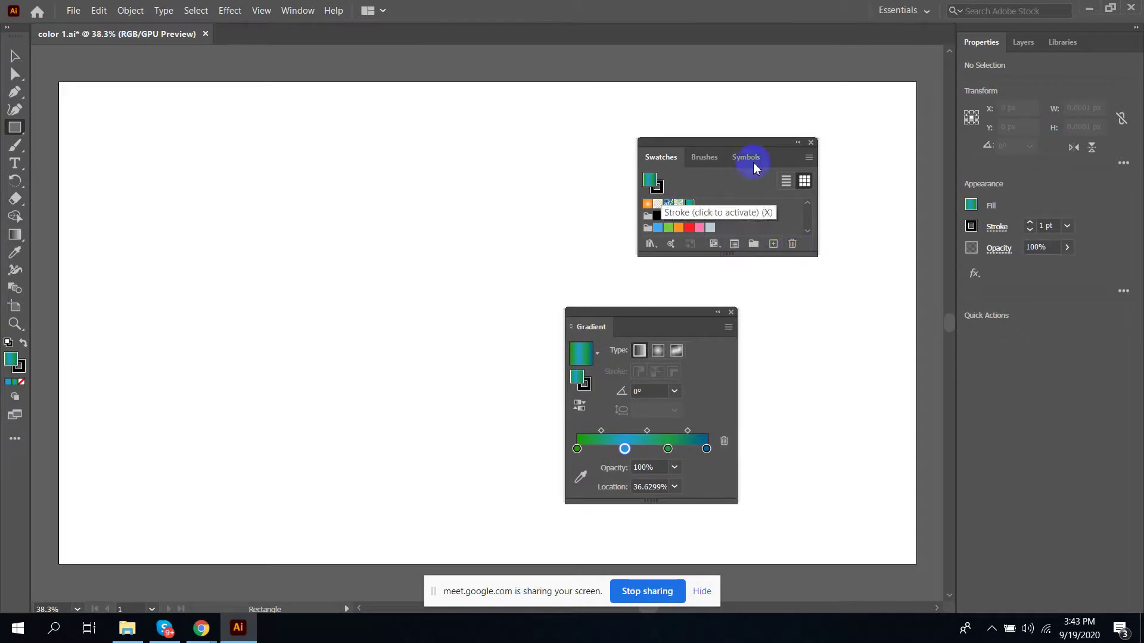
Close the floating Swatches and Gradient panels and activate the Selection tool
{"action": "left_click", "coordinate": [813, 144]}
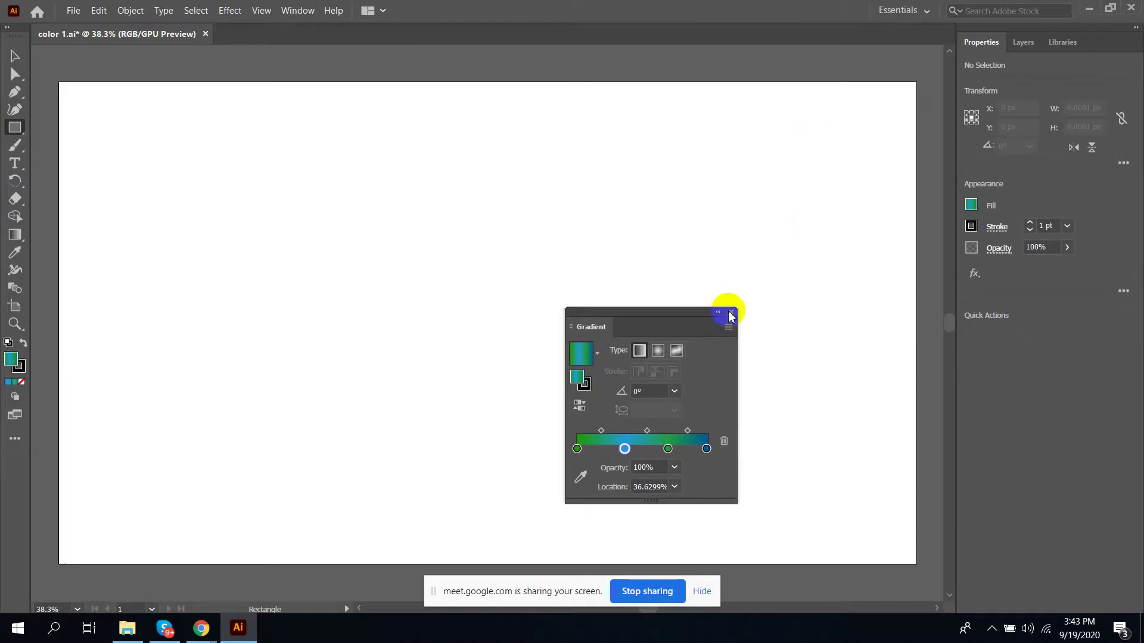
{"action": "left_click", "coordinate": [732, 313]}
{"action": "key", "text": "v"}
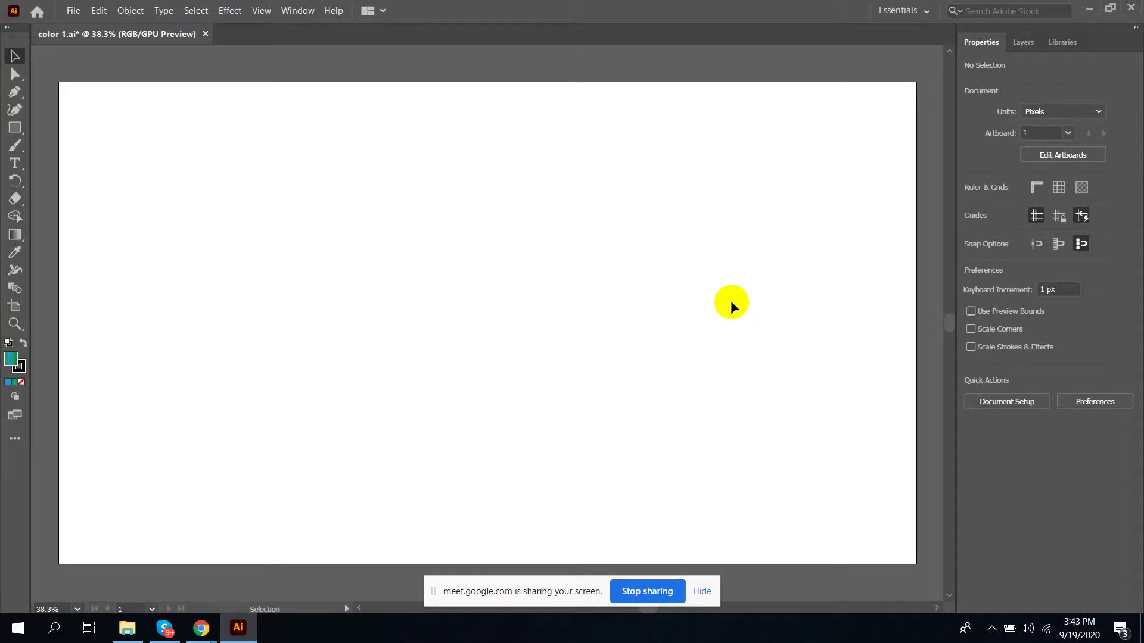
Make the stroke the active attribute and set it to none, keeping the gradient fill
{"action": "left_click", "coordinate": [24, 64]}
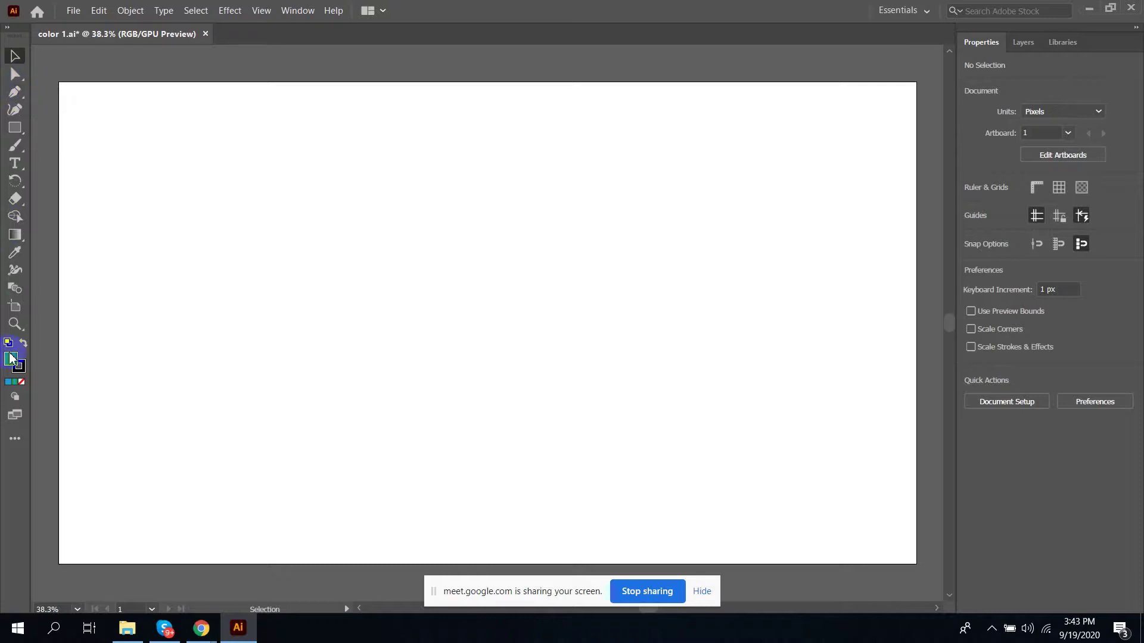
{"action": "left_click", "coordinate": [8, 382]}
{"action": "left_click", "coordinate": [21, 382]}
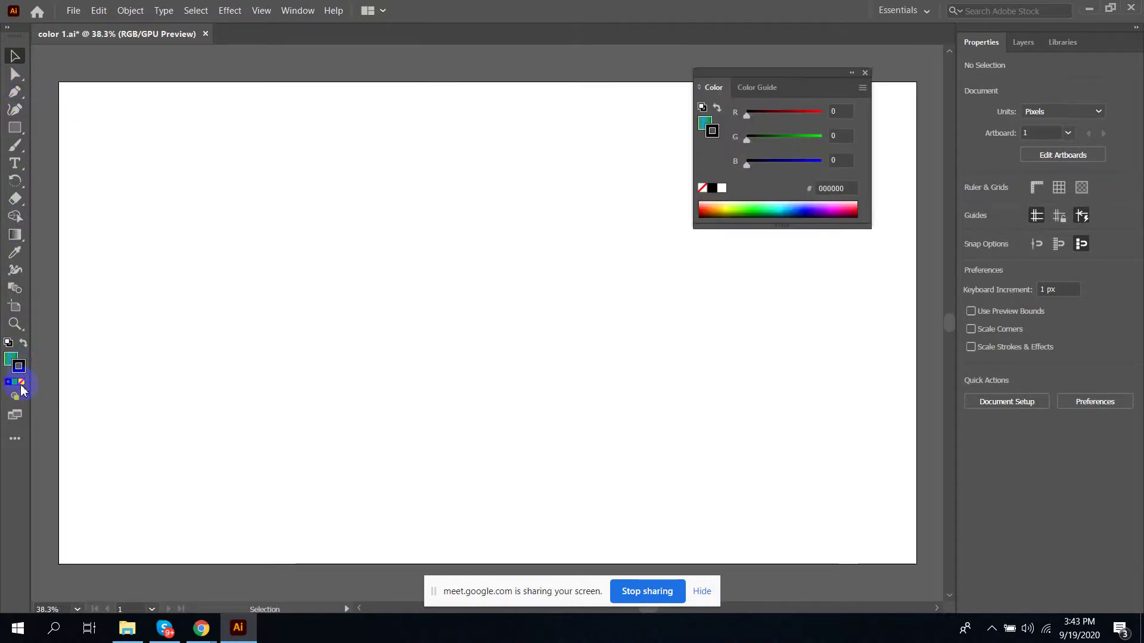
Stop sharing the screen and switch to the Google Meet call in Chrome
{"action": "left_click", "coordinate": [676, 592]}
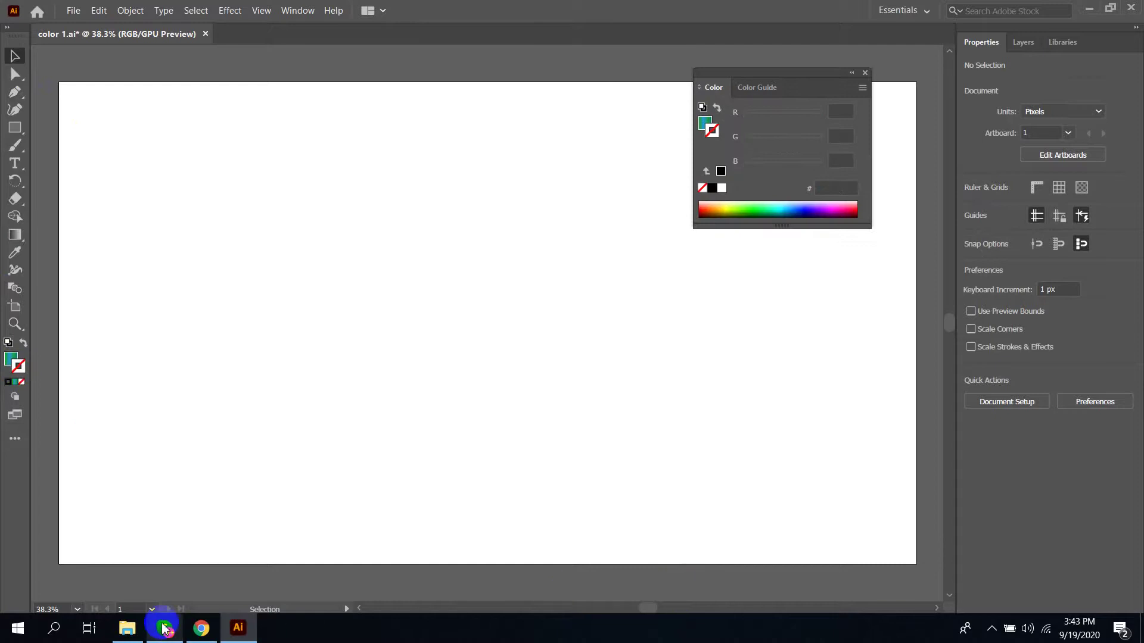
{"action": "left_click", "coordinate": [202, 629]}
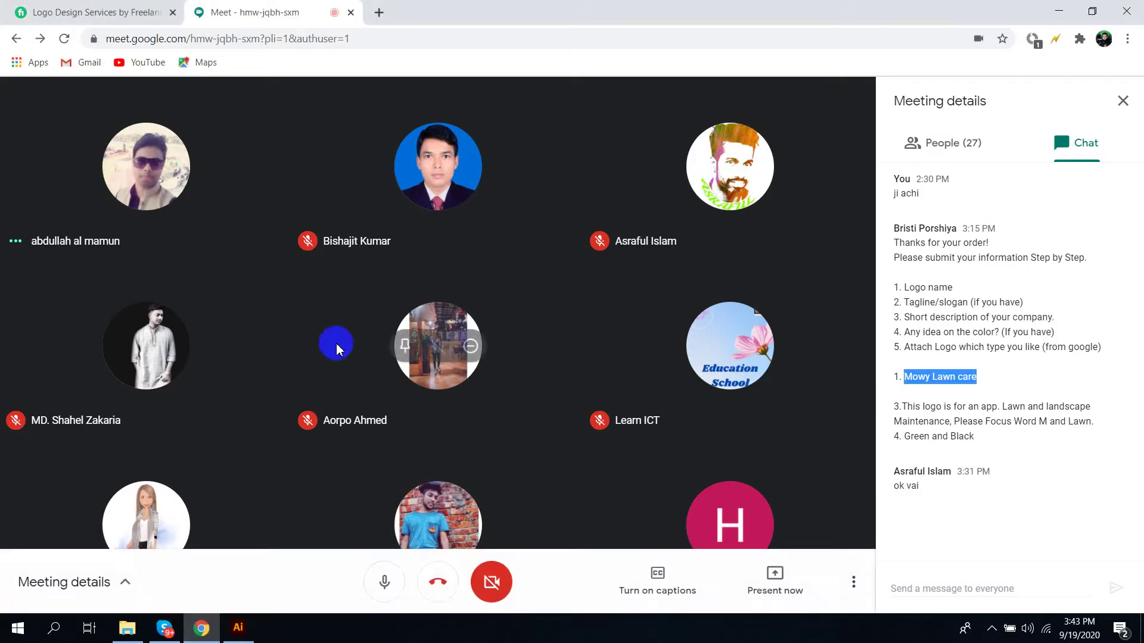